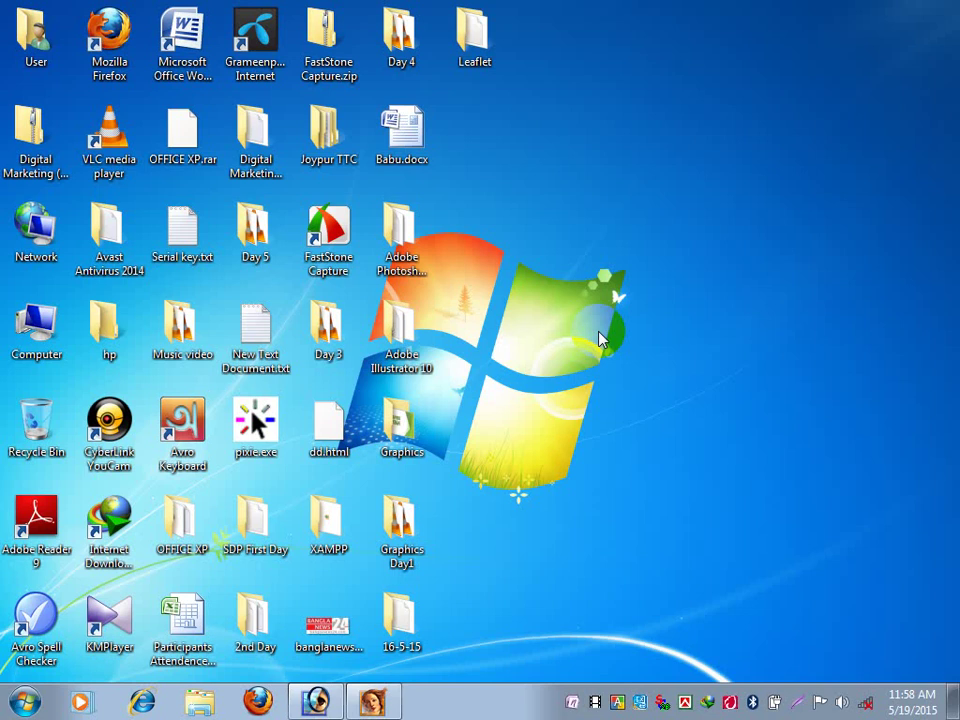
Restore the Photoshop composite window, select the Rectangular Marquee tool and bring the Color palette forward.
left_click(318, 703)
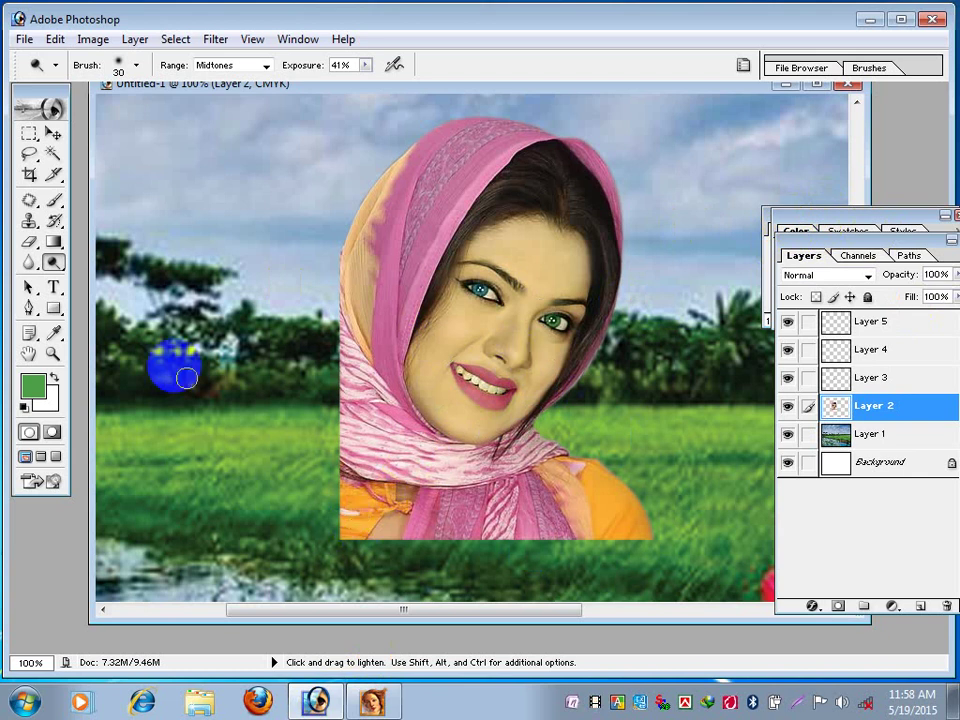
left_click(29, 133)
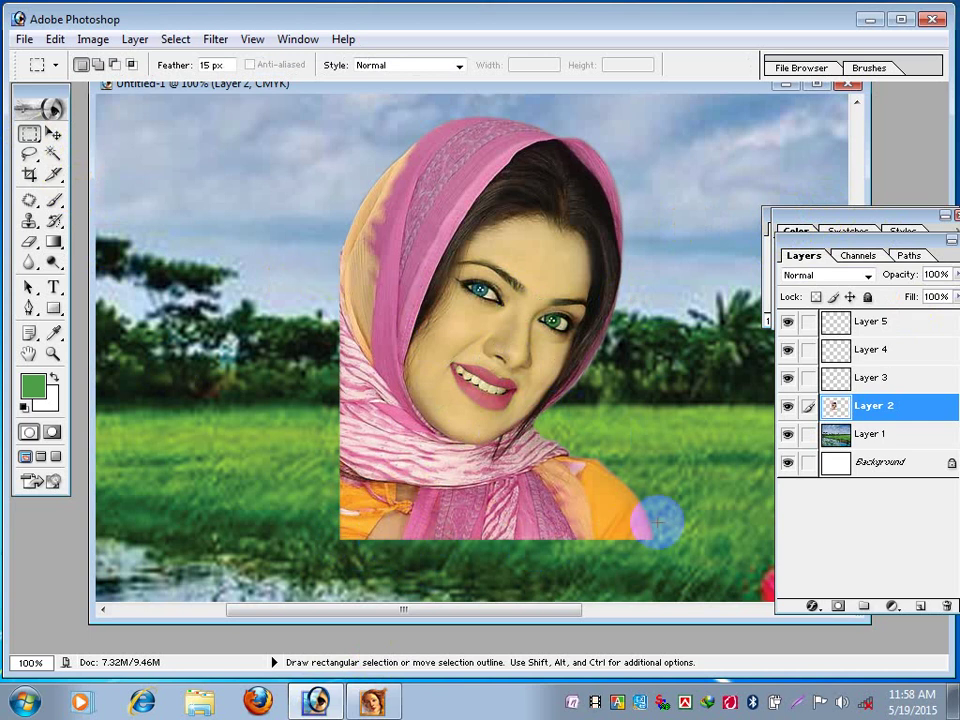
left_click_drag(867, 208, 846, 214)
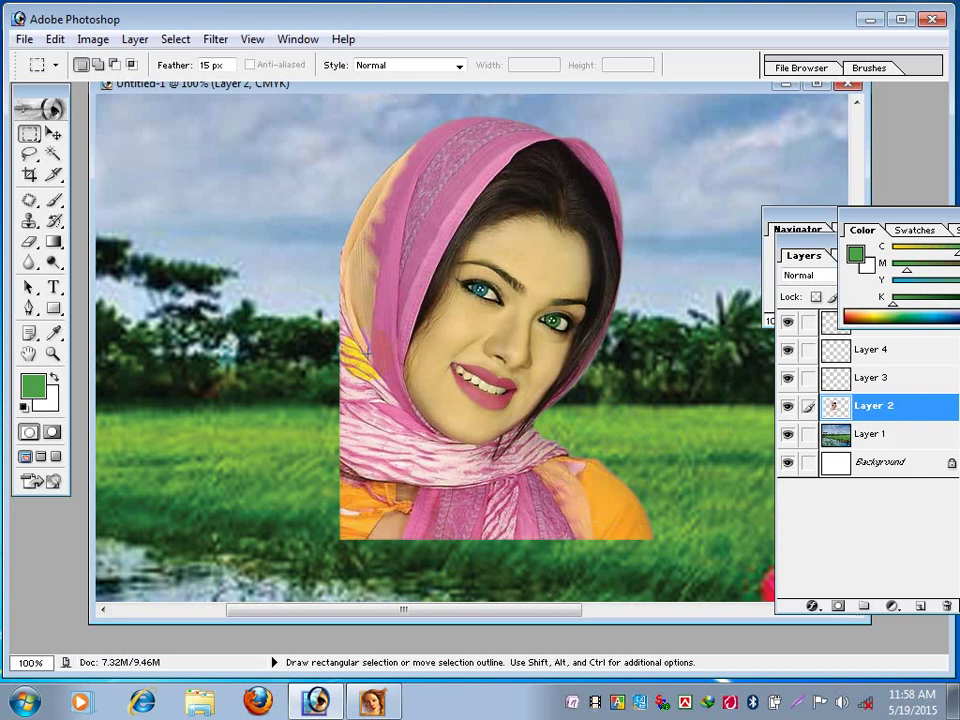
Lasso around the bottom edge of the woman's photo and feather the selection by 25 pixels.
left_click(31, 156)
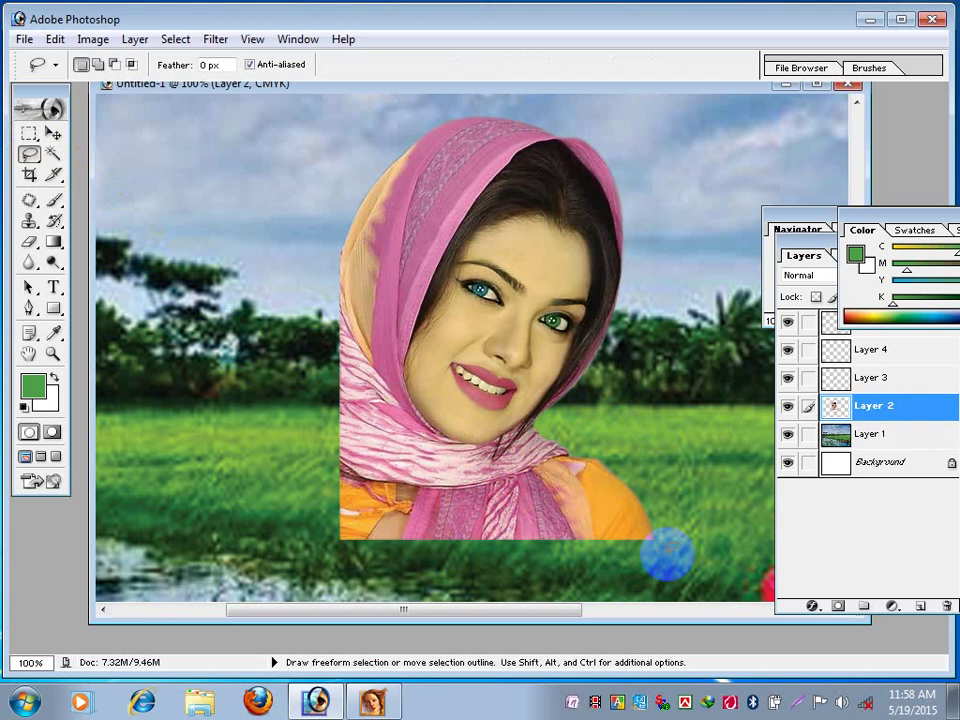
mouse_move(661, 545)
left_mouse_down()
mouse_move(543, 537)
mouse_move(457, 553)
mouse_move(381, 523)
mouse_move(306, 536)
mouse_move(463, 591)
mouse_move(654, 530)
left_mouse_up()
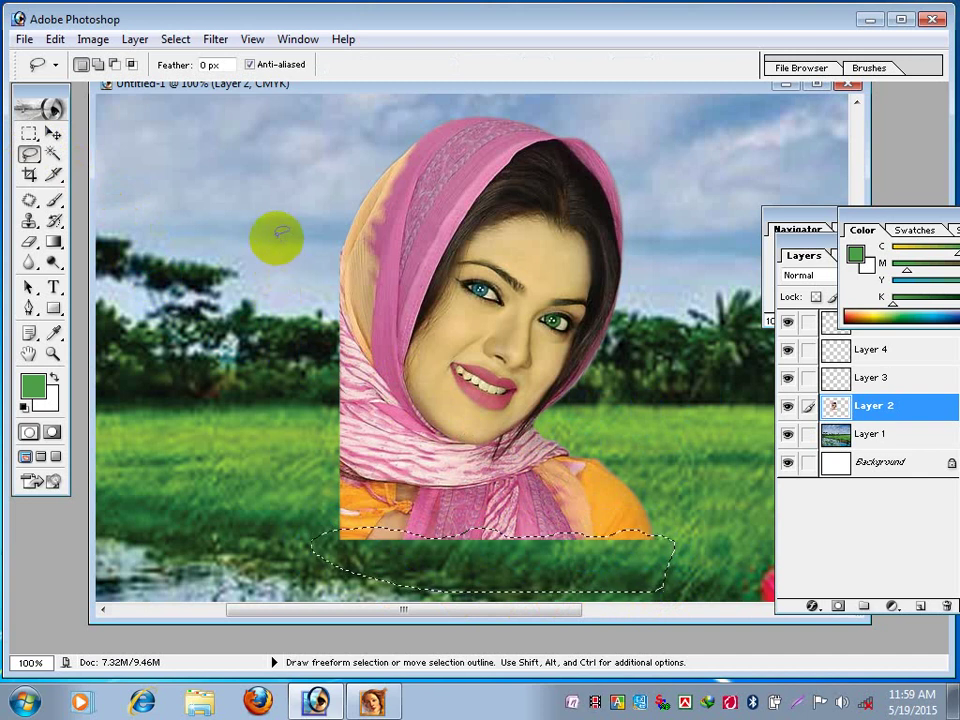
left_click(175, 40)
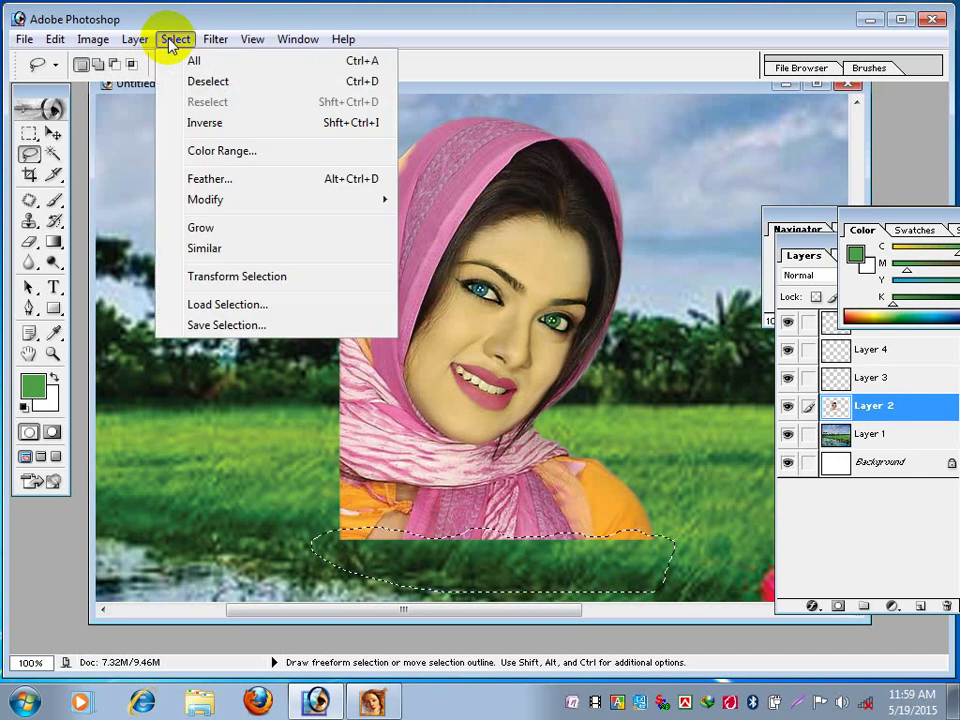
left_click(208, 180)
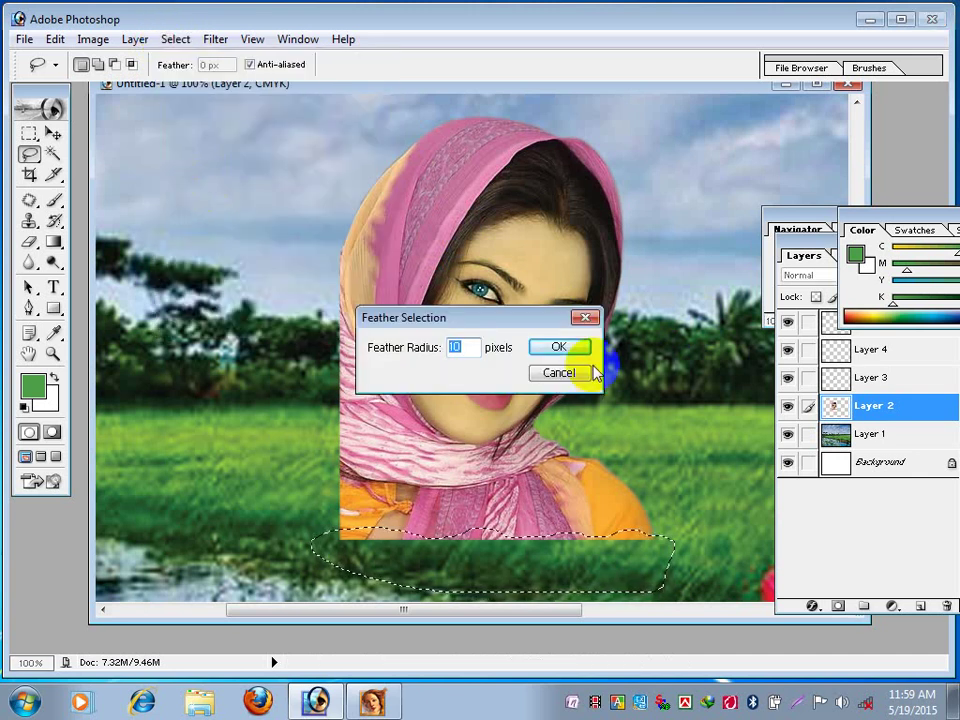
type("25")
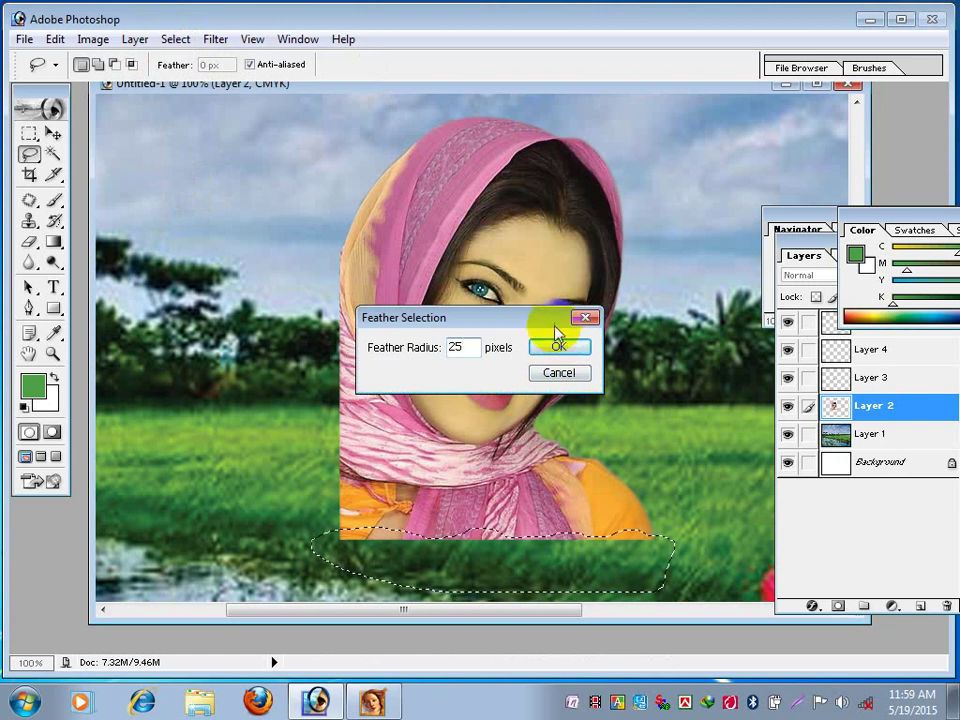
left_click(559, 345)
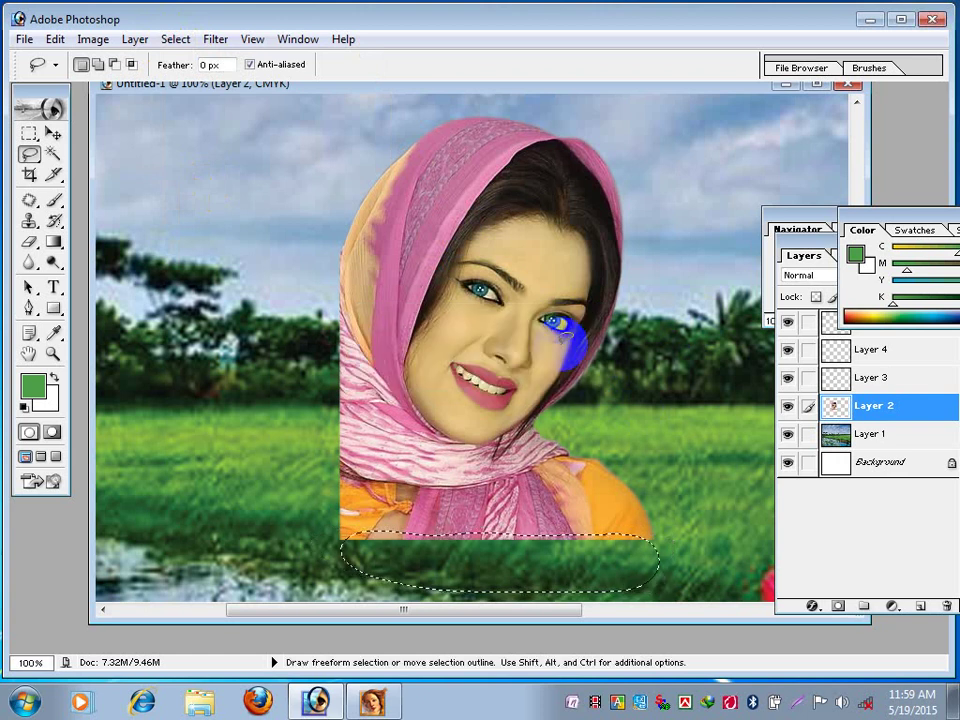
Clear the feathered area on Layer 2 twice so the photo's bottom fades into the grass.
left_click(798, 232)
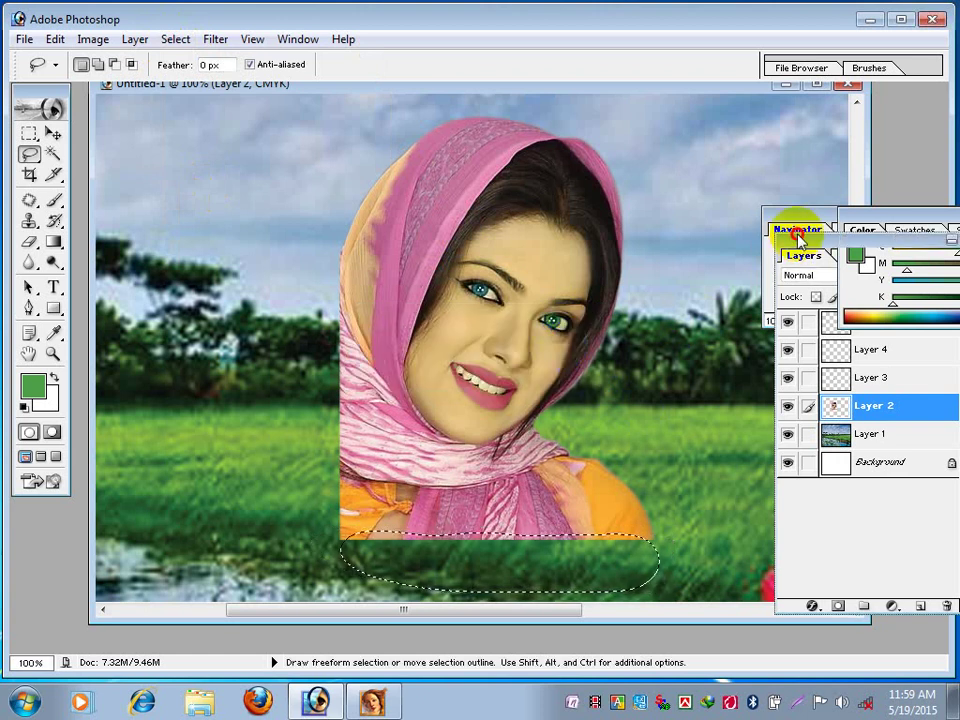
left_click_drag(798, 232, 690, 155)
left_click(678, 322)
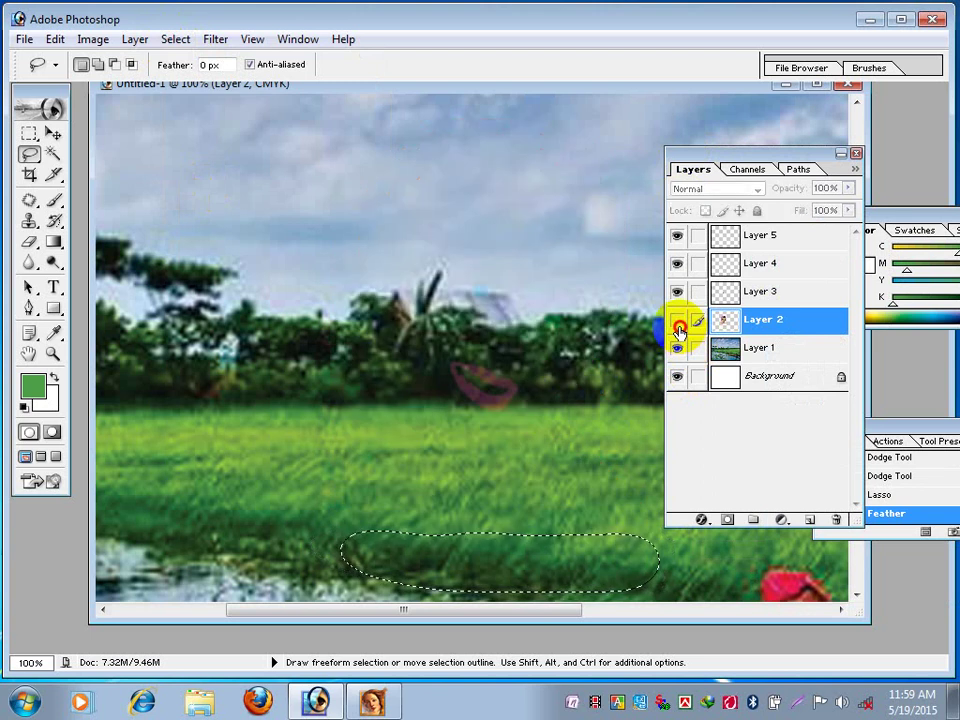
left_click(678, 320)
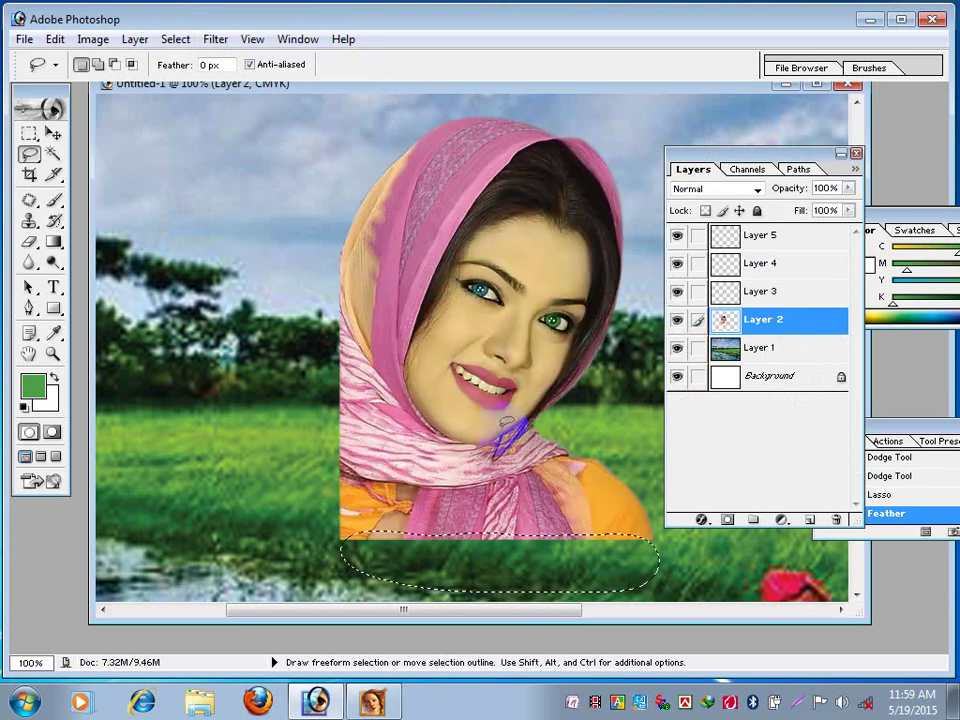
key("Delete")
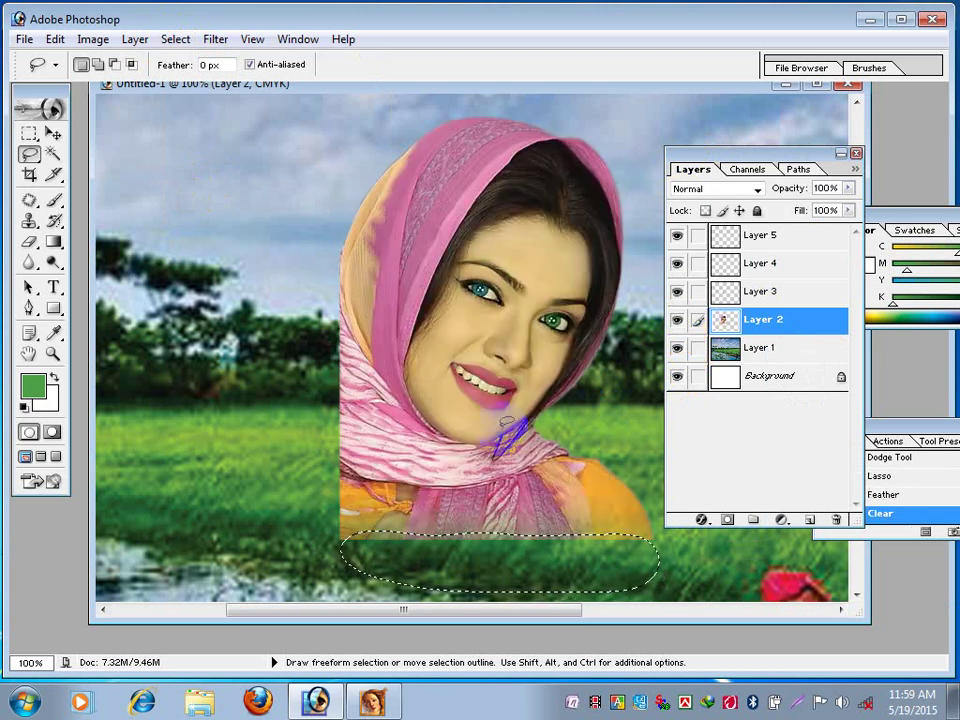
key("Delete")
key("Delete")
key("Delete")
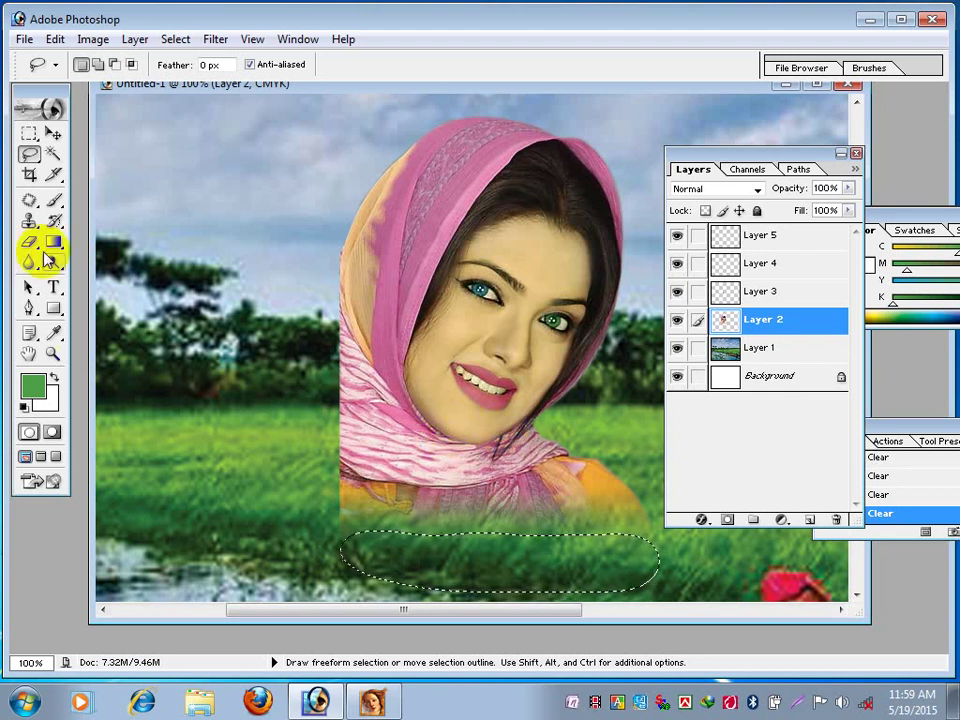
Deselect, move the Layers palette aside and zoom out to 50%.
left_click(29, 133)
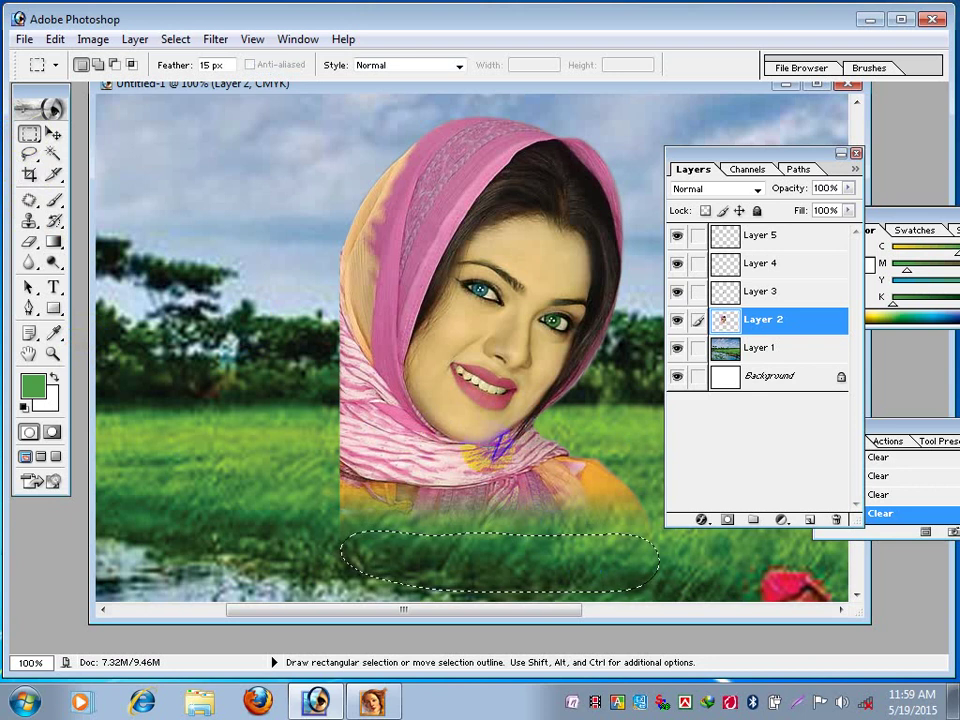
left_click(34, 135)
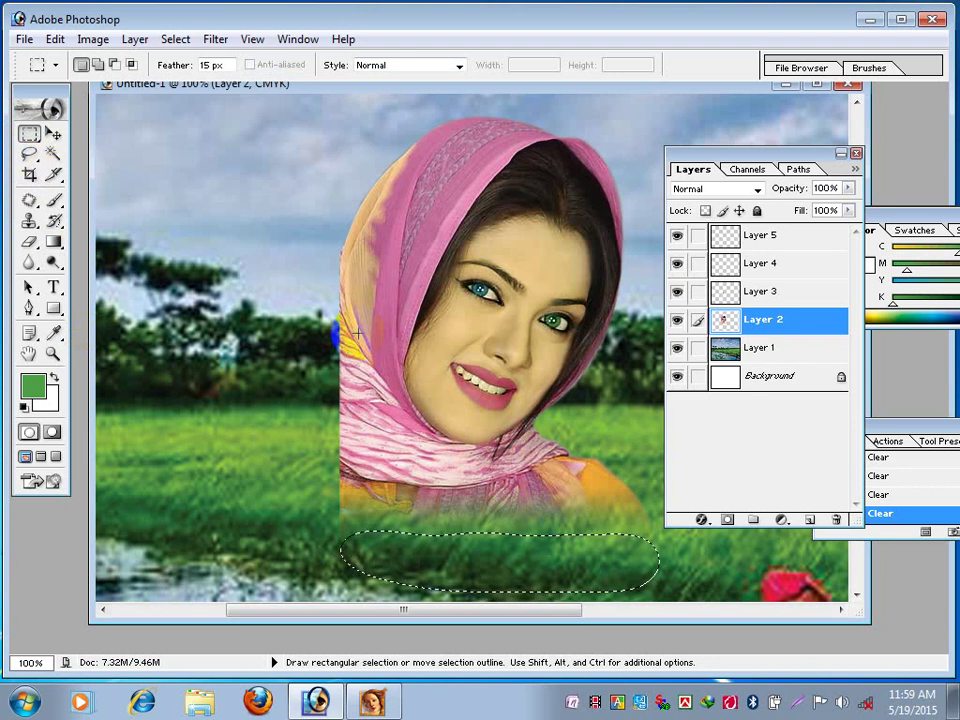
left_click(300, 304)
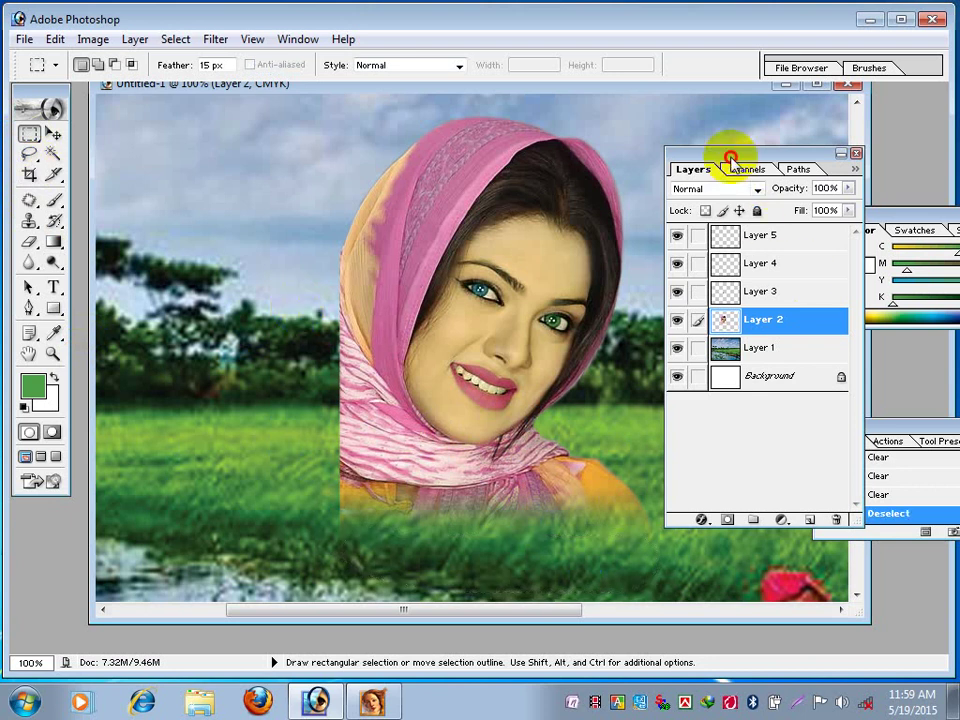
left_click_drag(729, 156, 821, 183)
left_click_drag(543, 248, 531, 268)
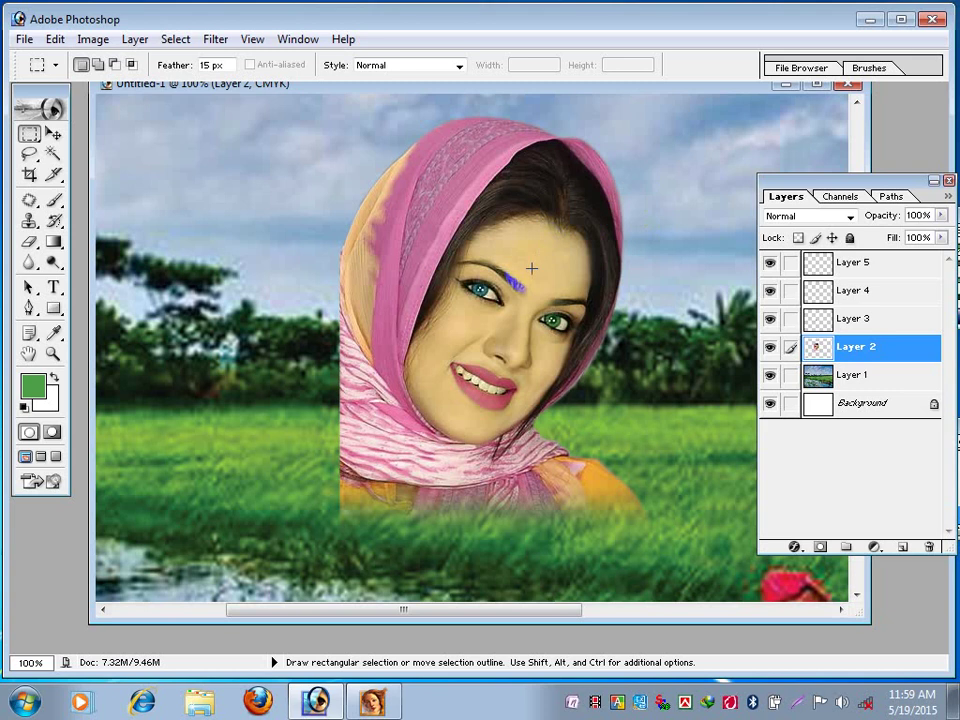
left_click(510, 410, "ctrl+alt")
left_click(510, 410, "ctrl+alt")
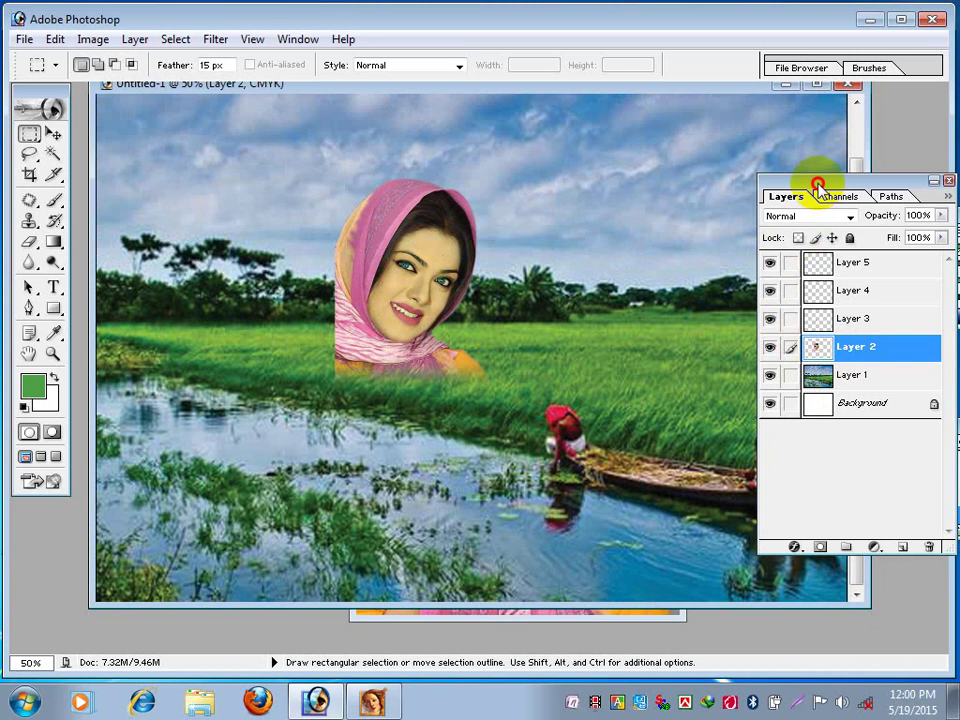
Rearrange the Layers palette and drag Layer 2 left beside the tree line with the Move tool.
left_click_drag(818, 184, 755, 181)
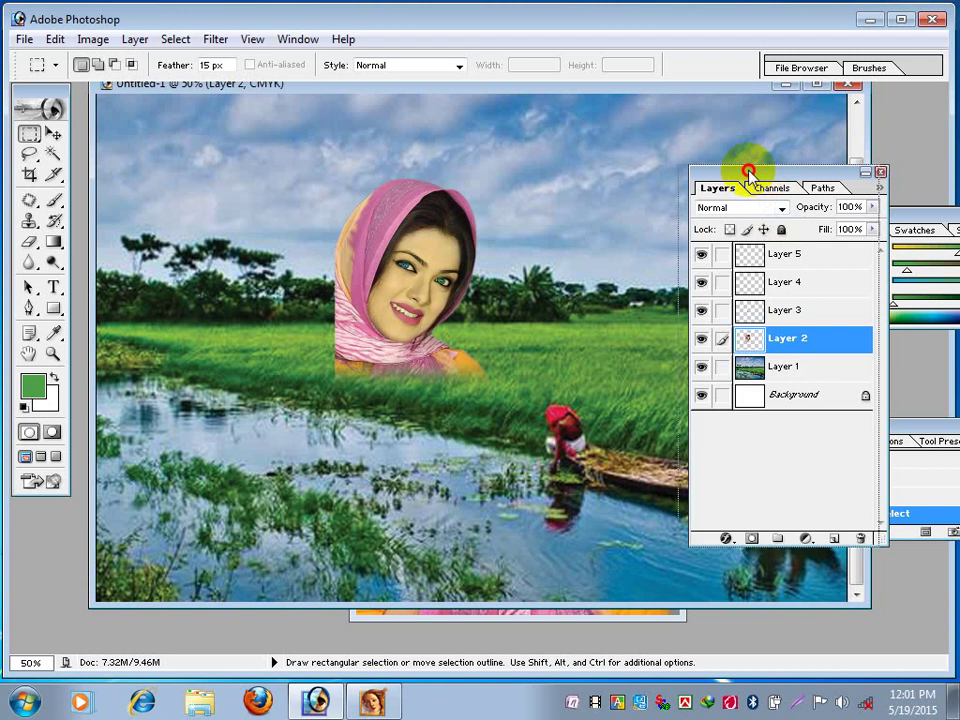
left_click_drag(748, 169, 695, 161)
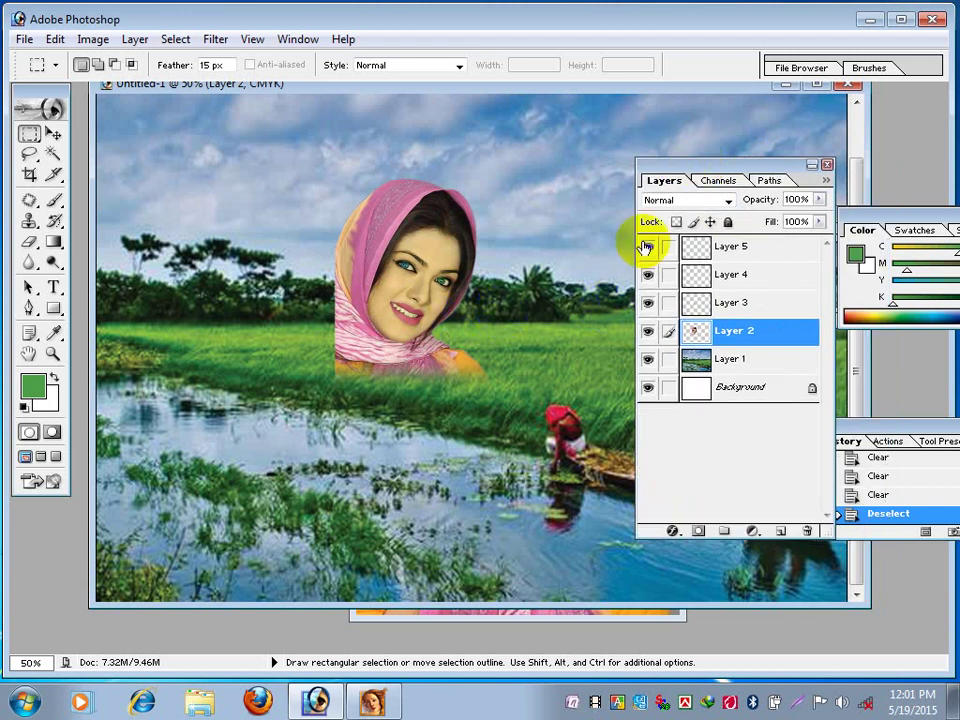
left_click_drag(664, 163, 616, 148)
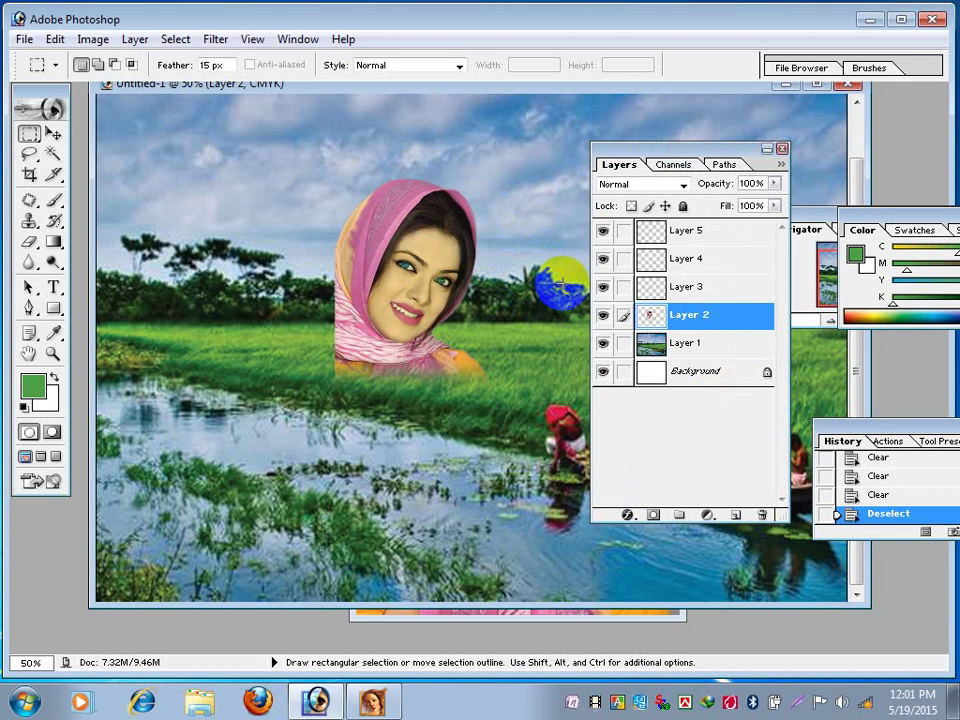
left_click(53, 133)
left_click_drag(385, 271, 268, 282)
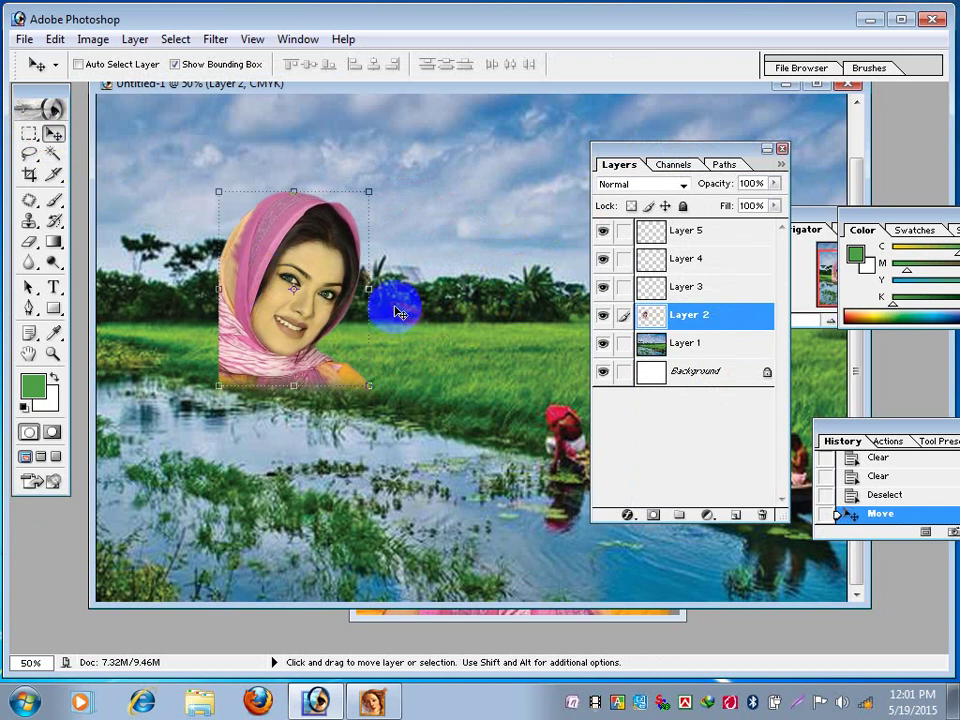
Toggle Layer 1's visibility to check the cutout, then undo Layer 2's last move.
left_click(603, 343)
left_click(603, 343)
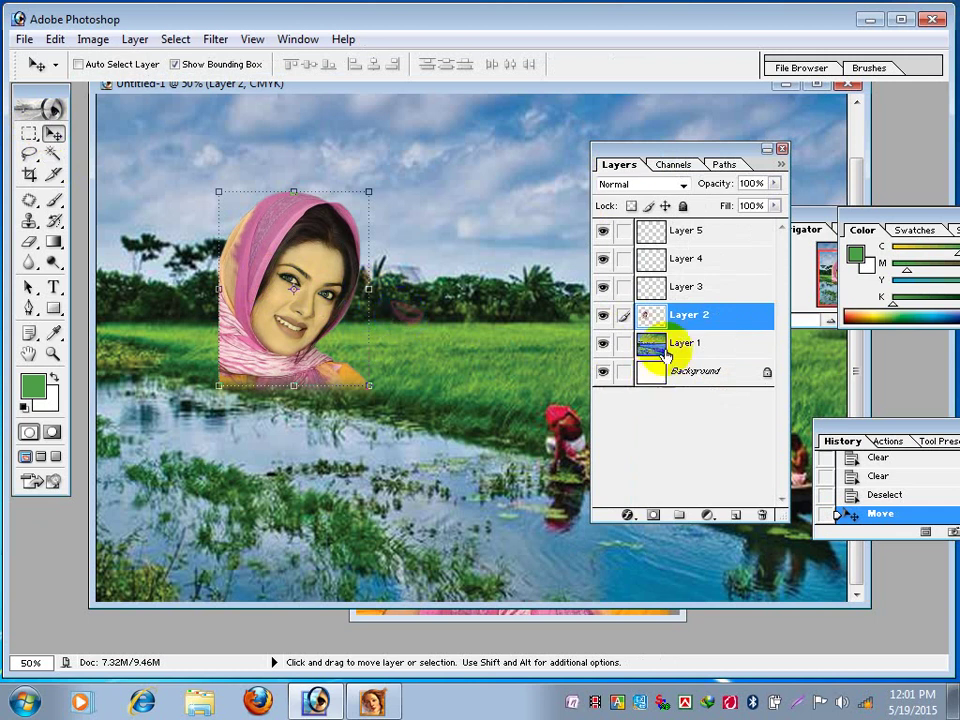
key("ctrl+z")
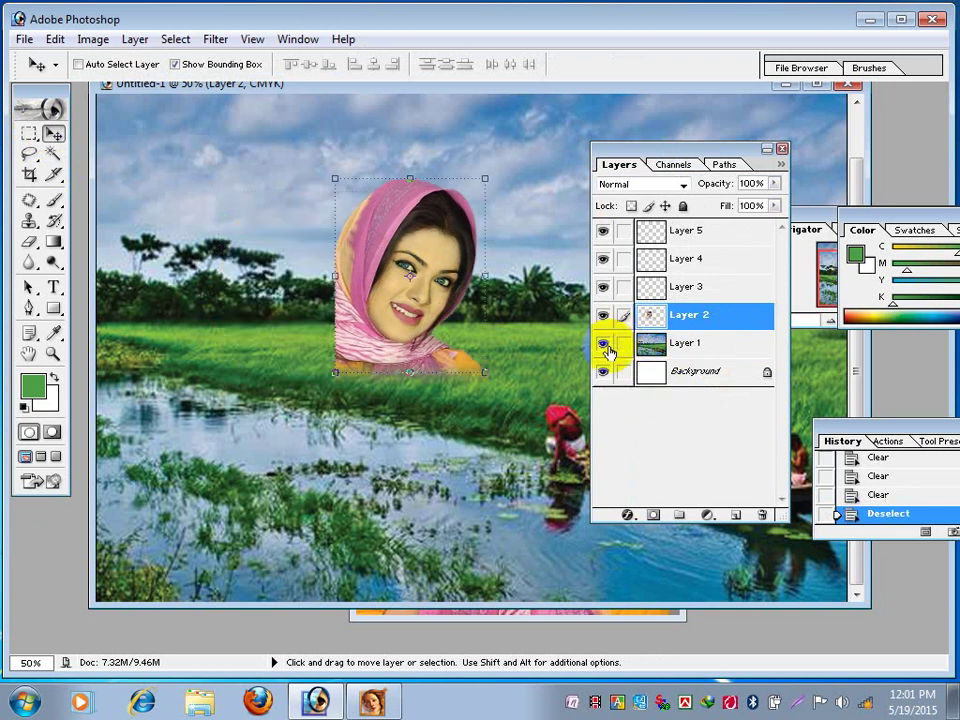
Link Layers 3, 4 and 5 to Layer 2 and move it down-left above the waterline.
left_click(624, 287)
left_click(624, 259)
left_click(624, 232)
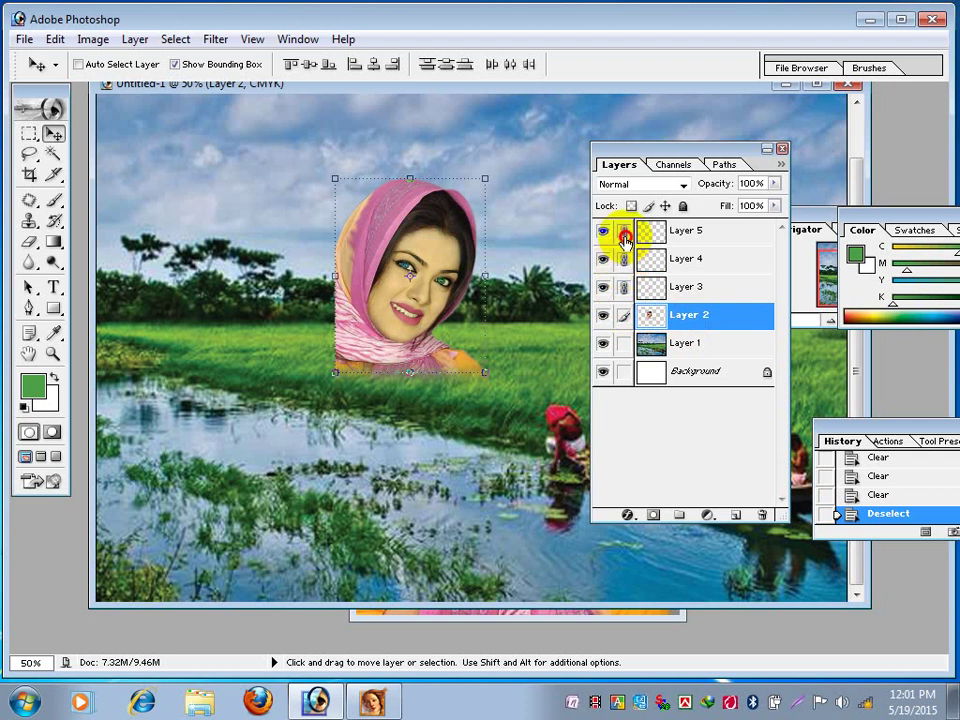
left_click(624, 232)
left_click(624, 259)
left_click(624, 287)
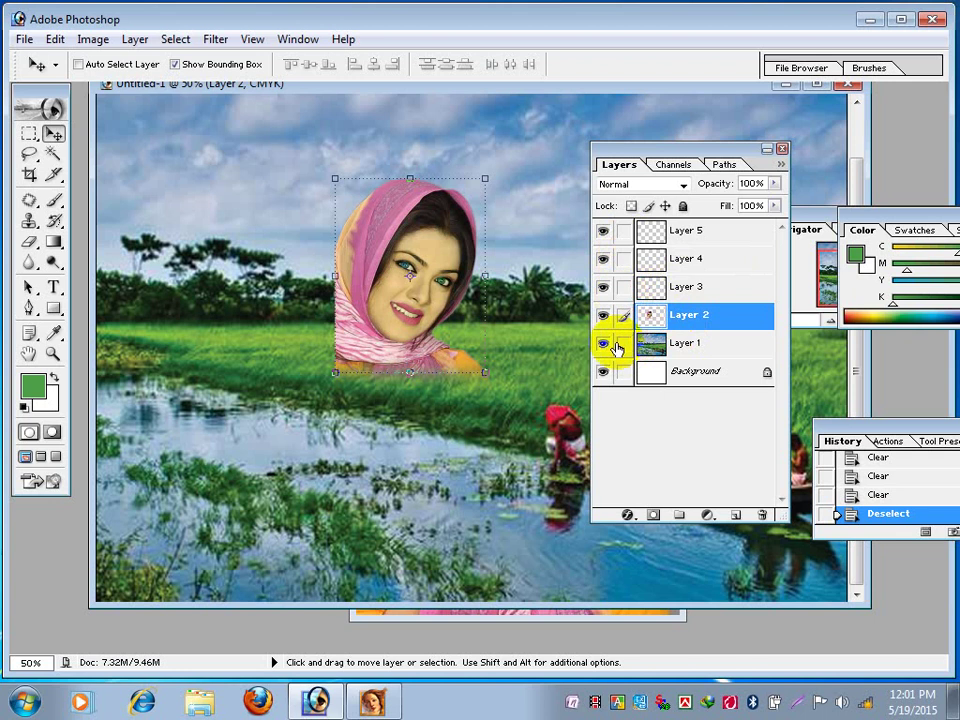
left_click(623, 289)
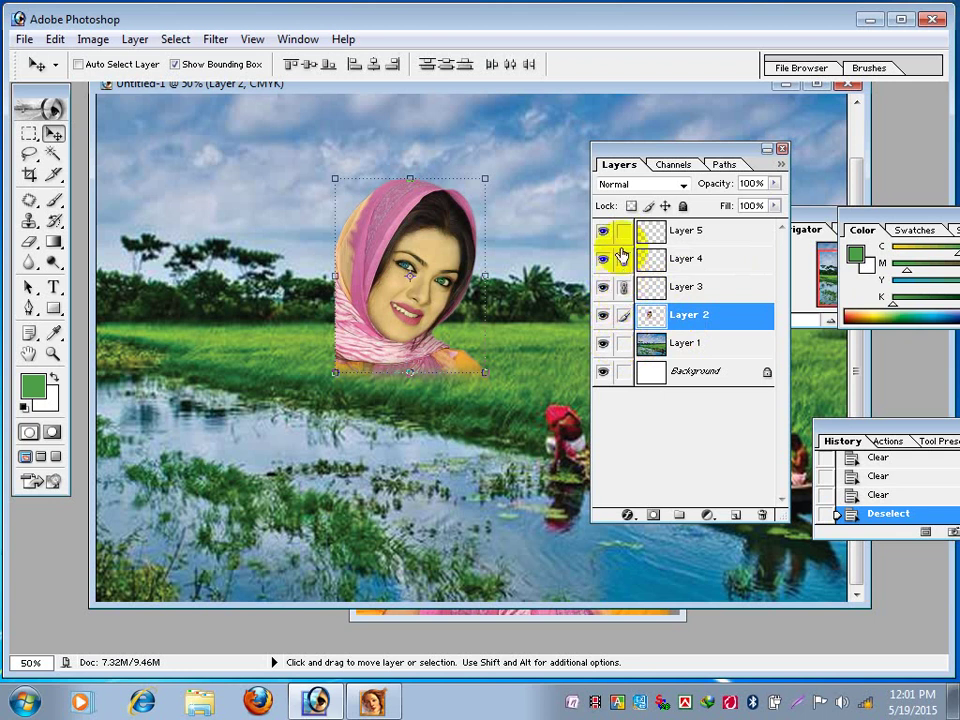
left_click_drag(623, 293, 624, 232)
mouse_move(425, 260)
left_mouse_down()
mouse_move(290, 261)
mouse_move(307, 398)
left_mouse_up()
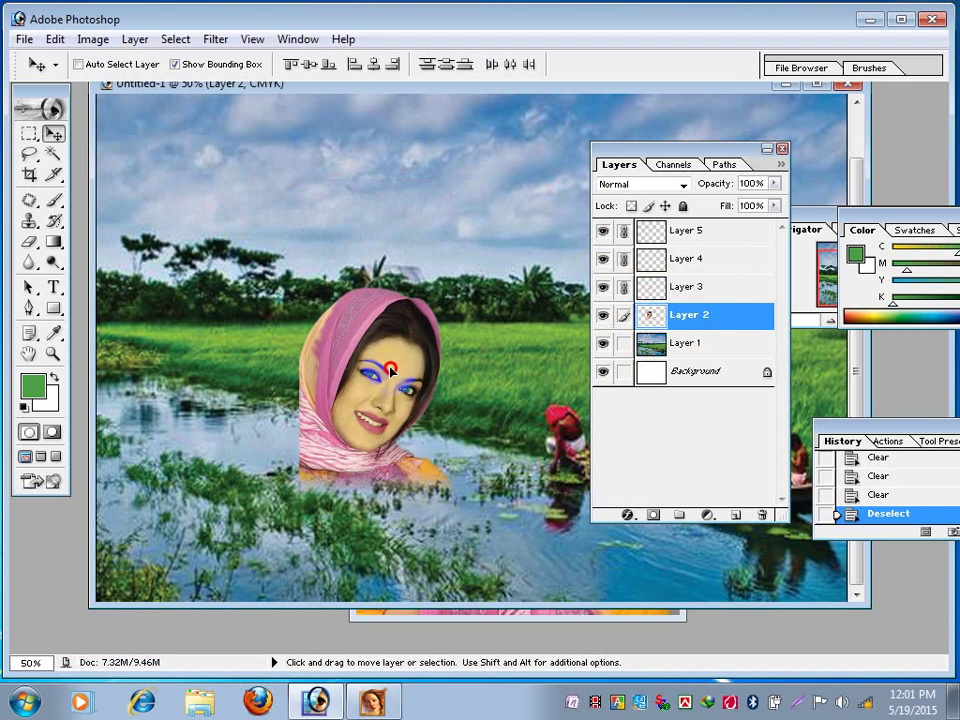
left_click_drag(343, 330, 360, 345)
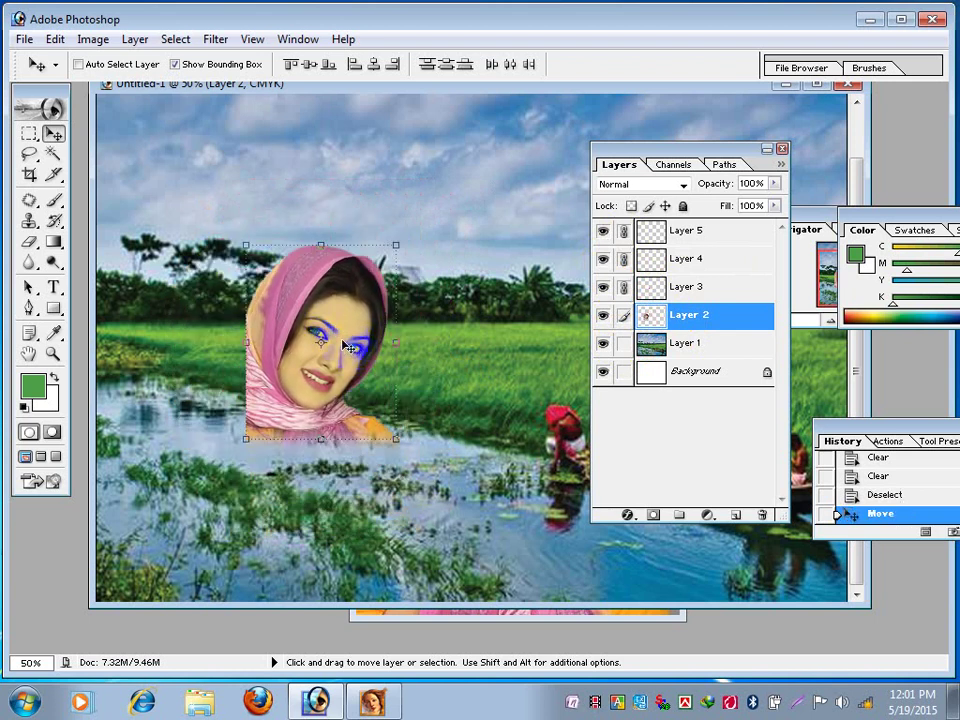
Enlarge the face layer to about 174% at the lower left and apply the transform.
key("ctrl+minus")
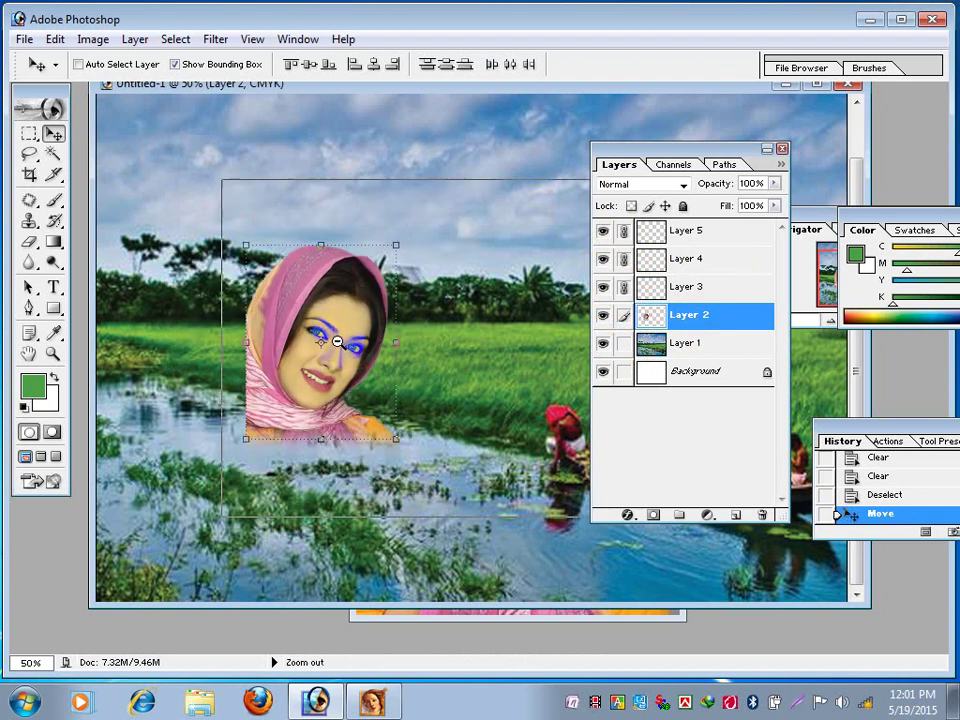
left_click_drag(370, 377, 340, 354)
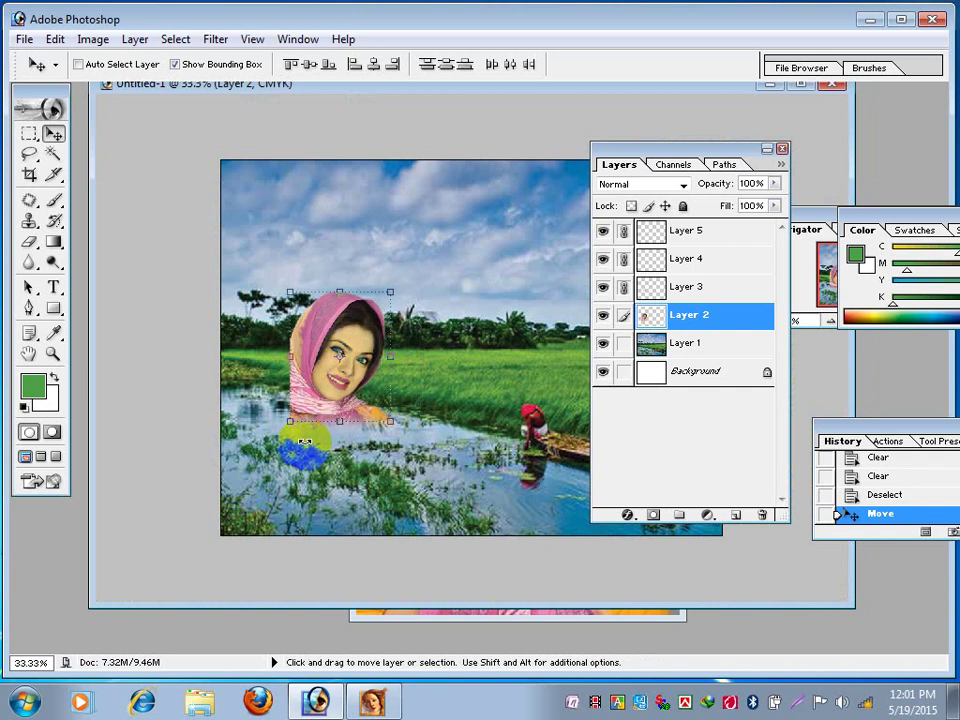
left_click_drag(340, 440, 346, 401)
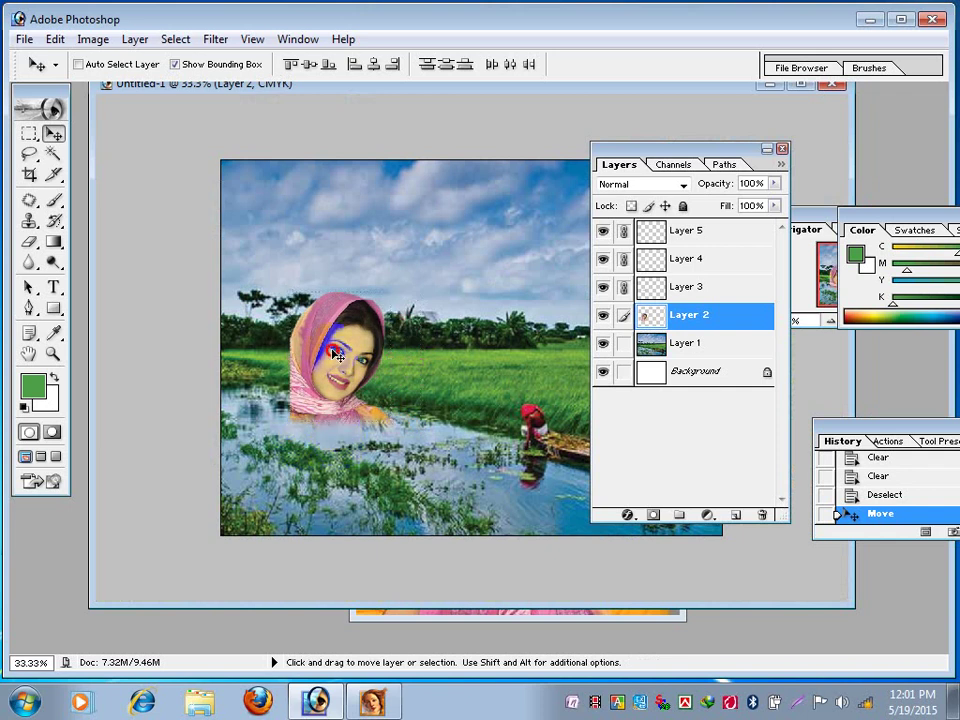
left_click_drag(337, 356, 260, 470)
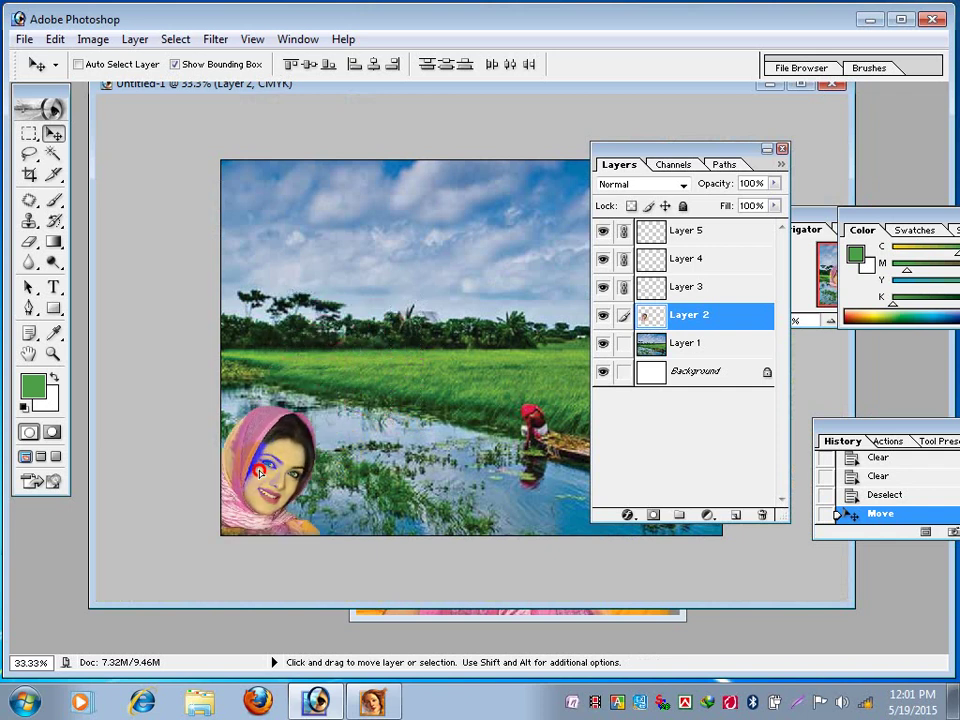
left_click_drag(259, 472, 318, 404)
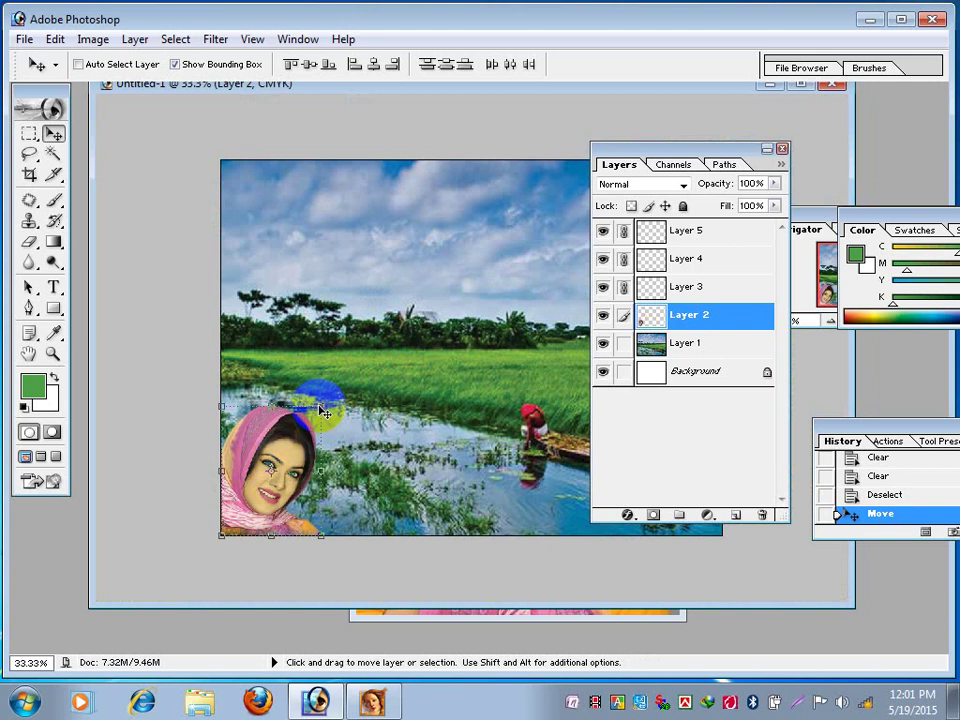
mouse_move(282, 495)
left_mouse_down()
mouse_move(374, 308)
mouse_move(431, 270)
left_mouse_up()
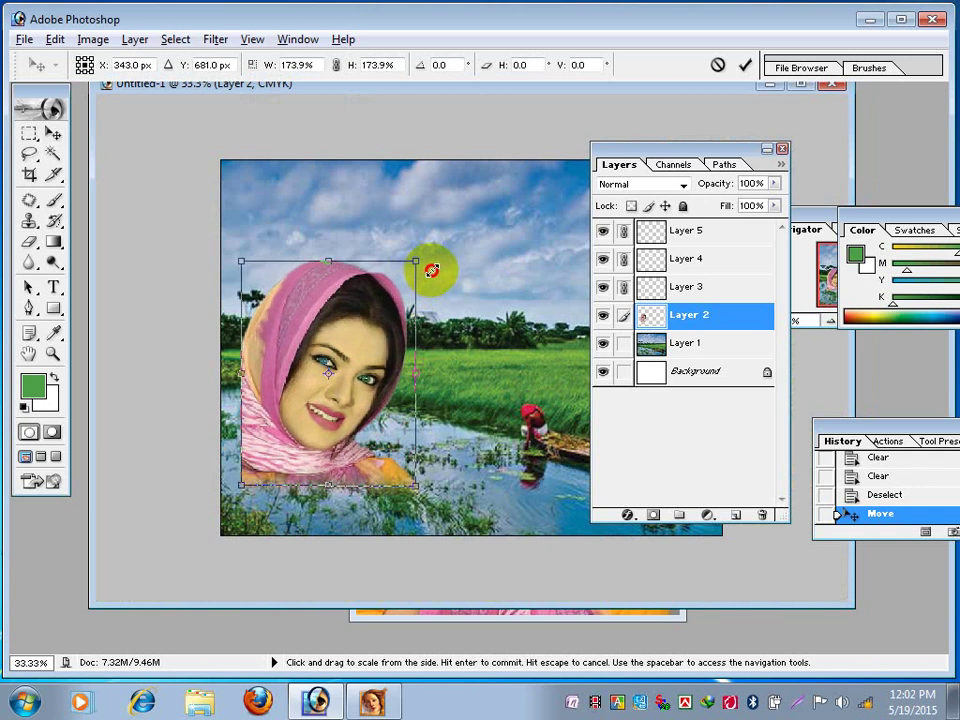
left_click_drag(344, 334, 325, 382)
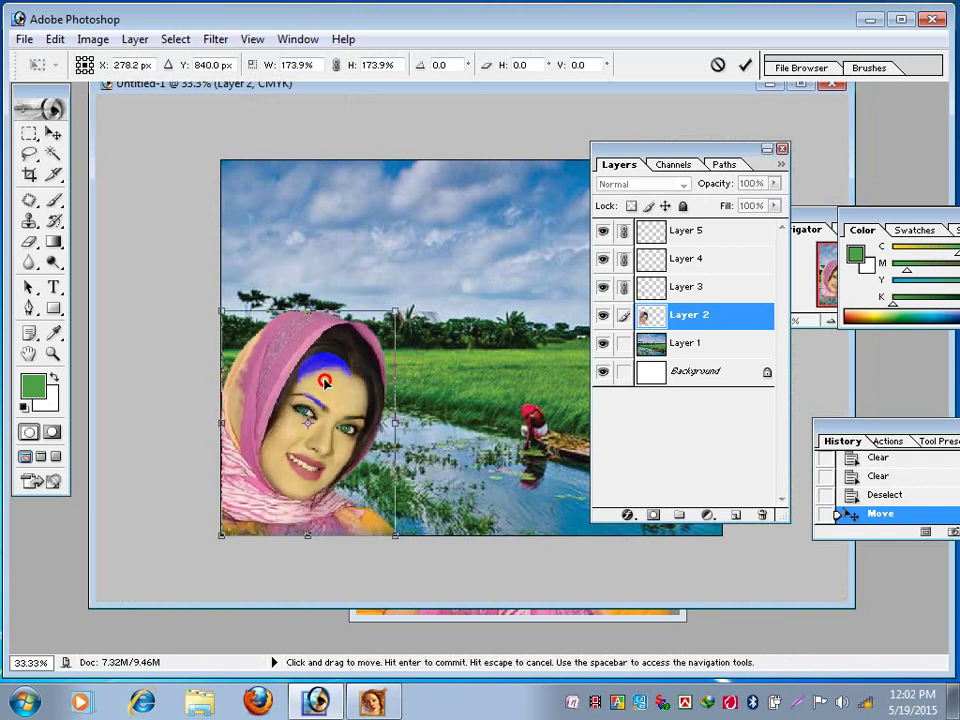
left_click(53, 133)
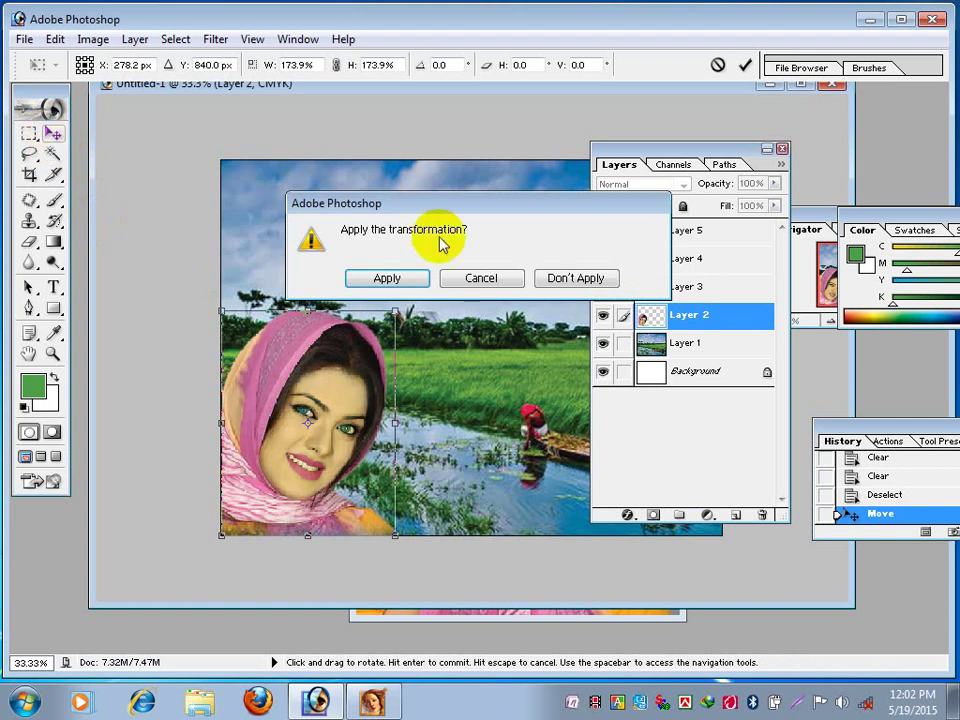
left_click(385, 278)
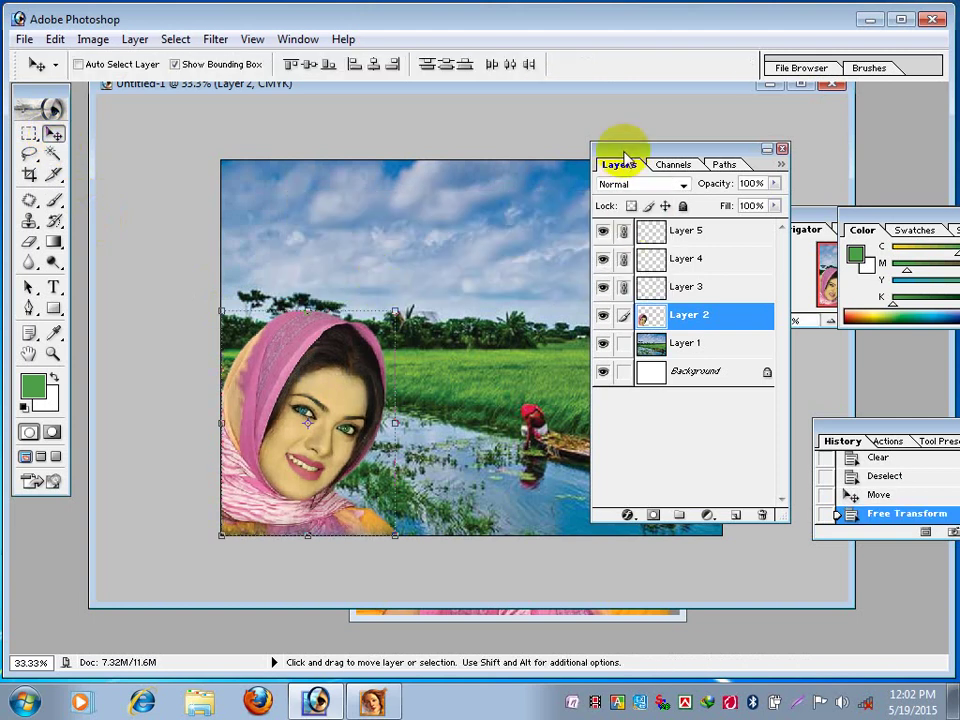
Nudge the enlarged face slightly left and down at the canvas's lower left.
left_click_drag(770, 162, 936, 186)
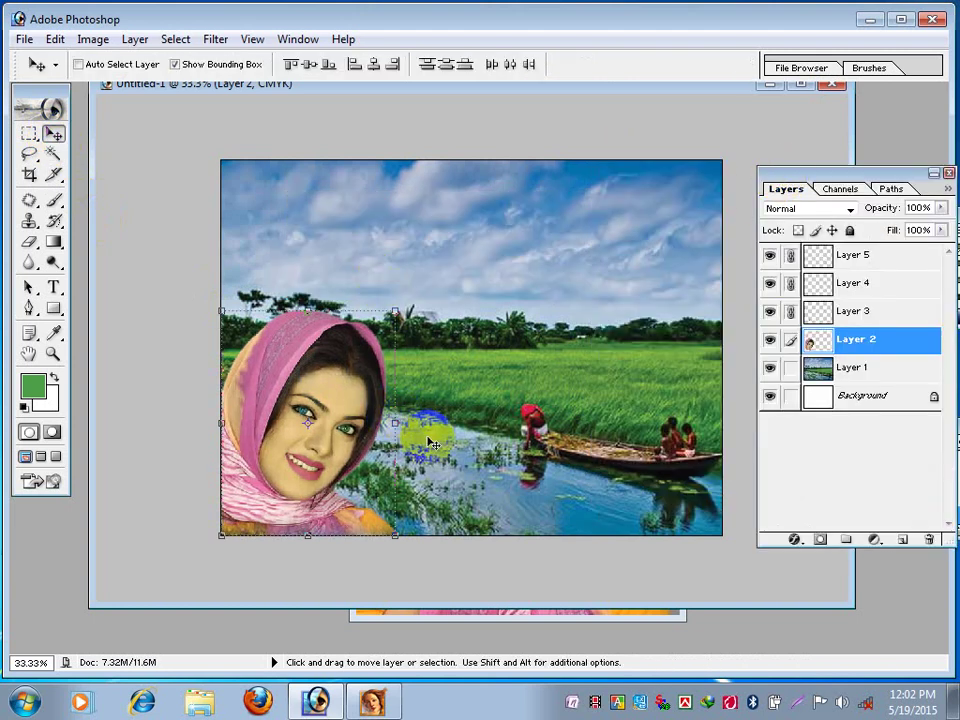
left_click_drag(432, 443, 369, 400)
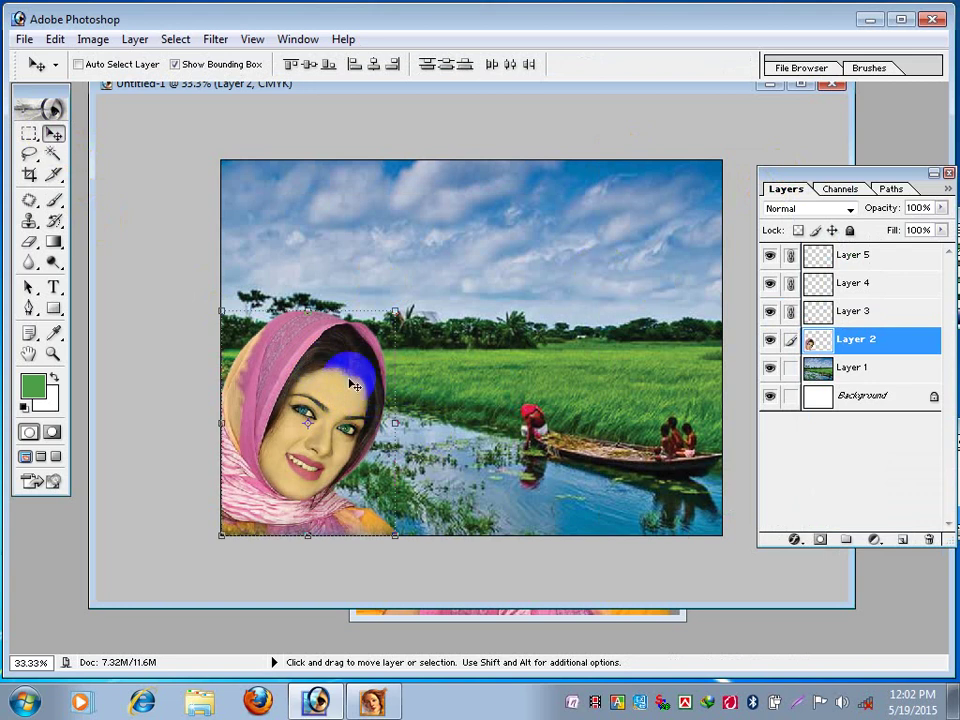
left_click(310, 420)
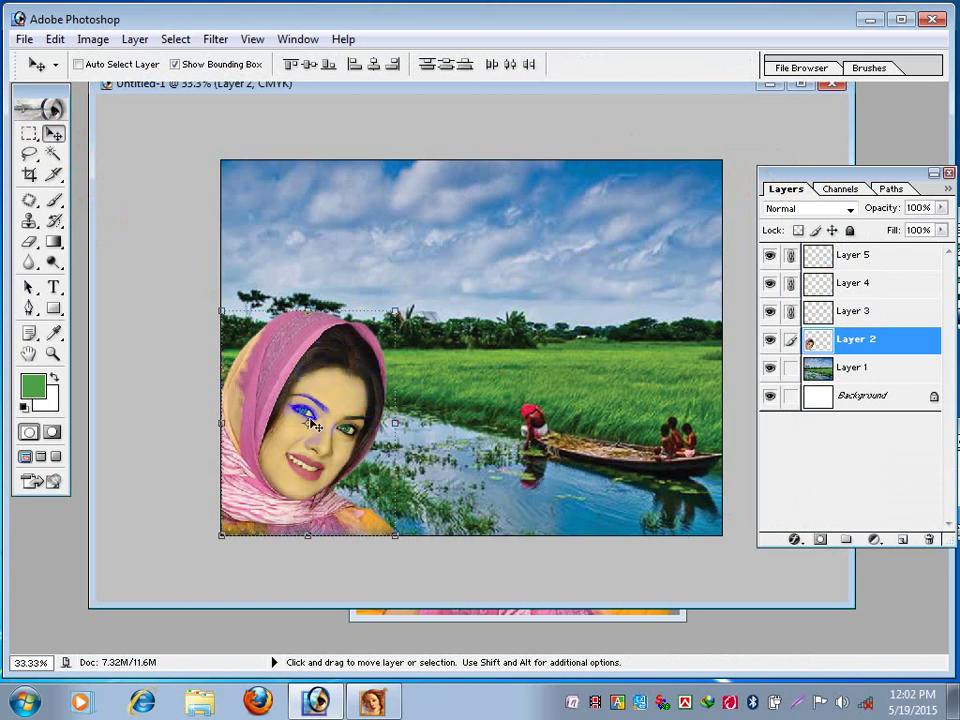
key("alt")
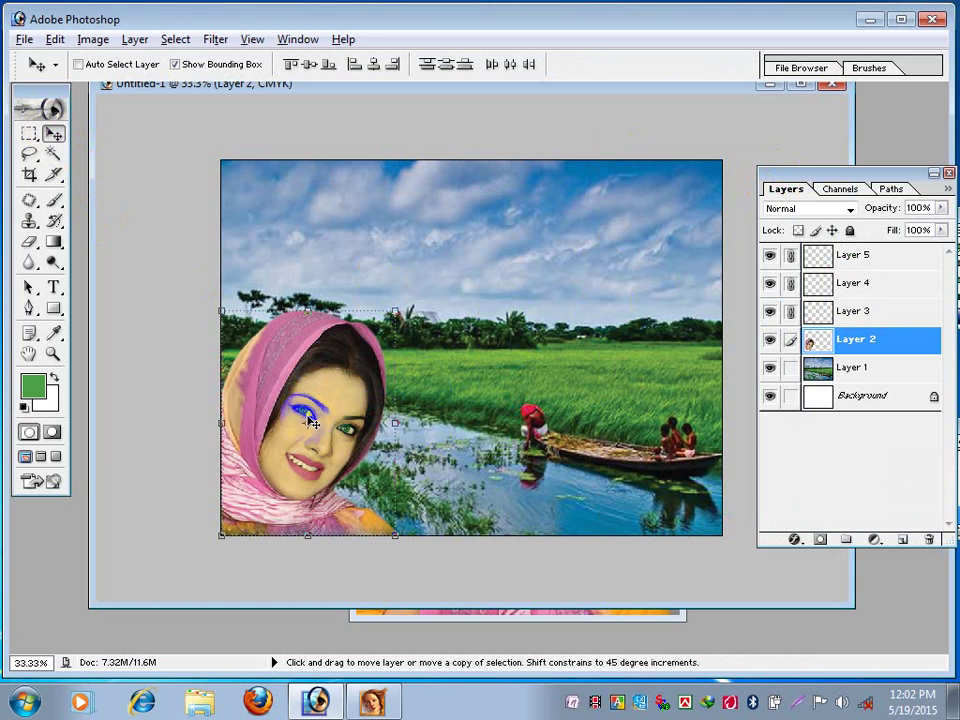
left_click_drag(310, 422, 293, 437)
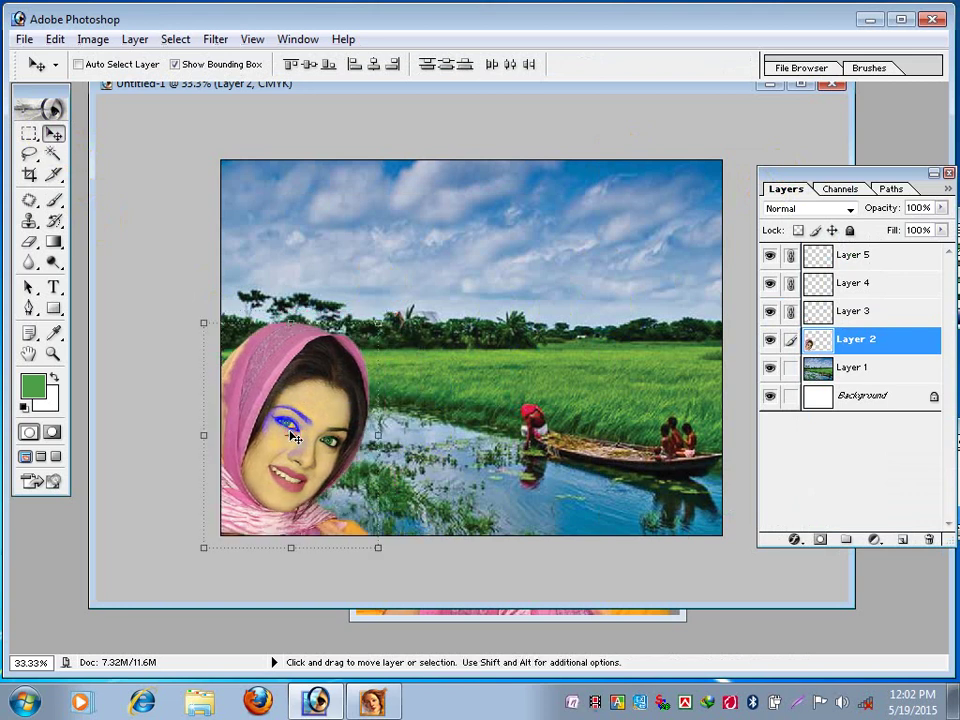
Unlink Layers 5, 4 and 3 from the face layer.
left_click_drag(814, 178, 745, 154)
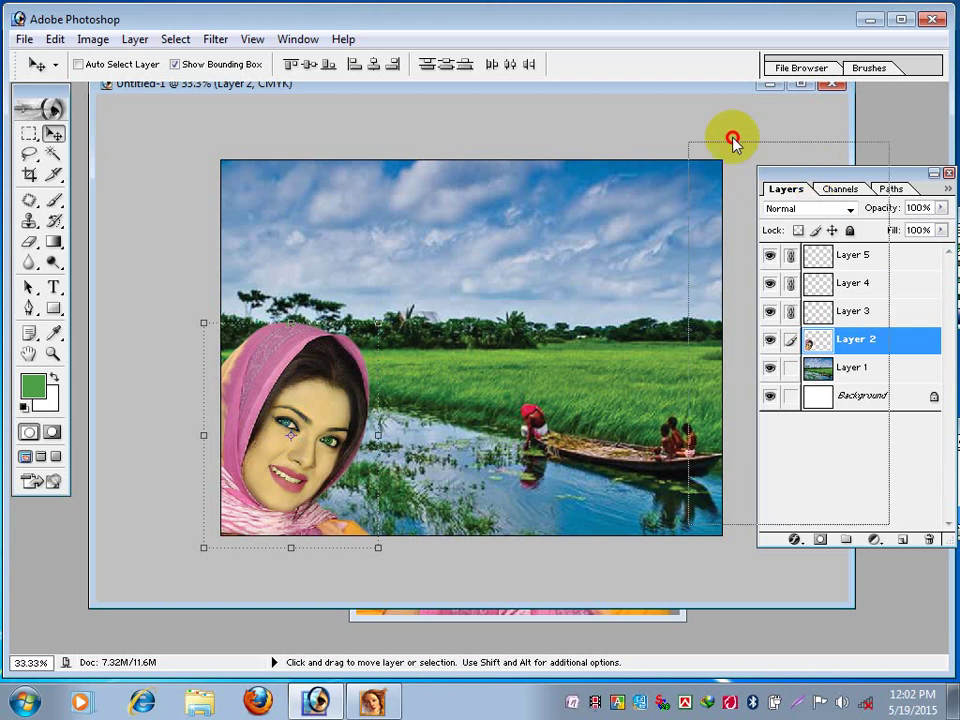
left_click(722, 287)
left_click(720, 259)
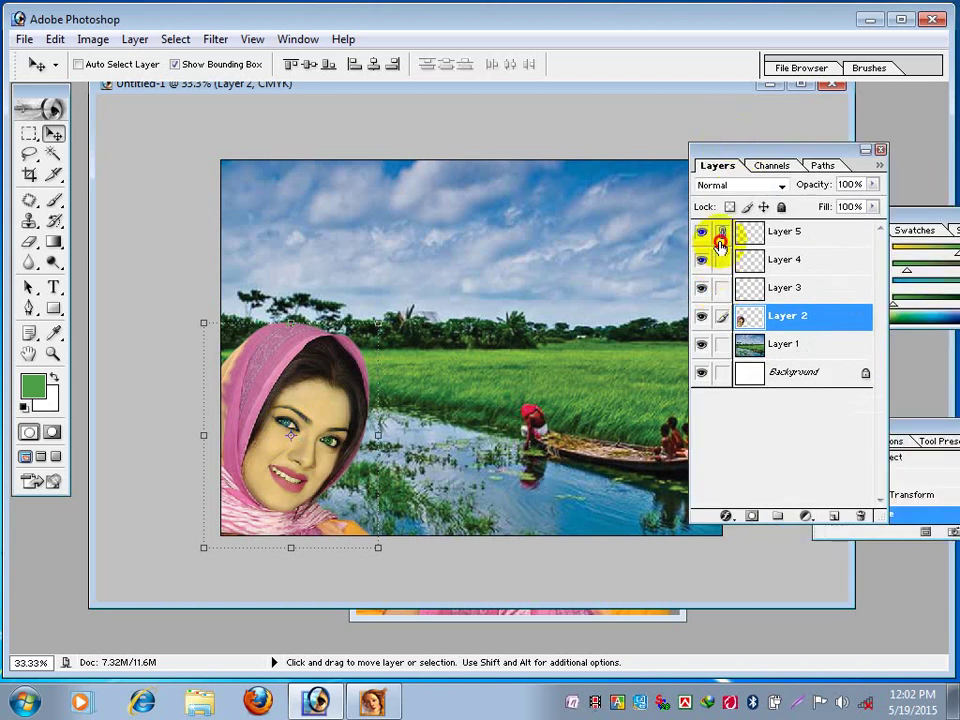
left_click(722, 231)
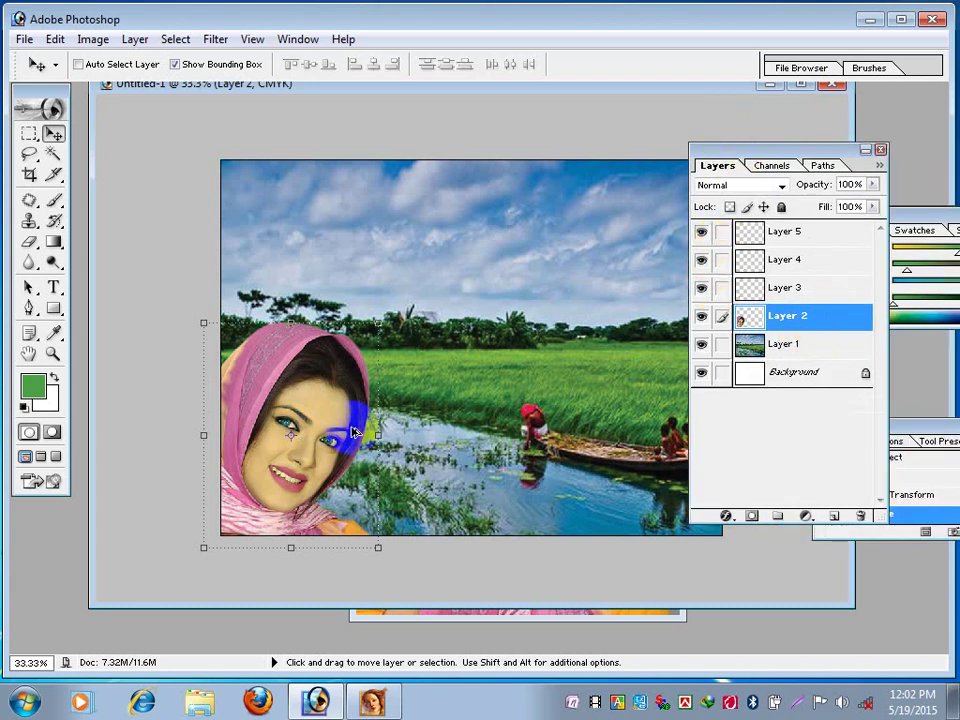
Alt-drag Layer 2 to the right edge, creating the duplicate Layer 2 copy.
left_click_drag(346, 441, 677, 432)
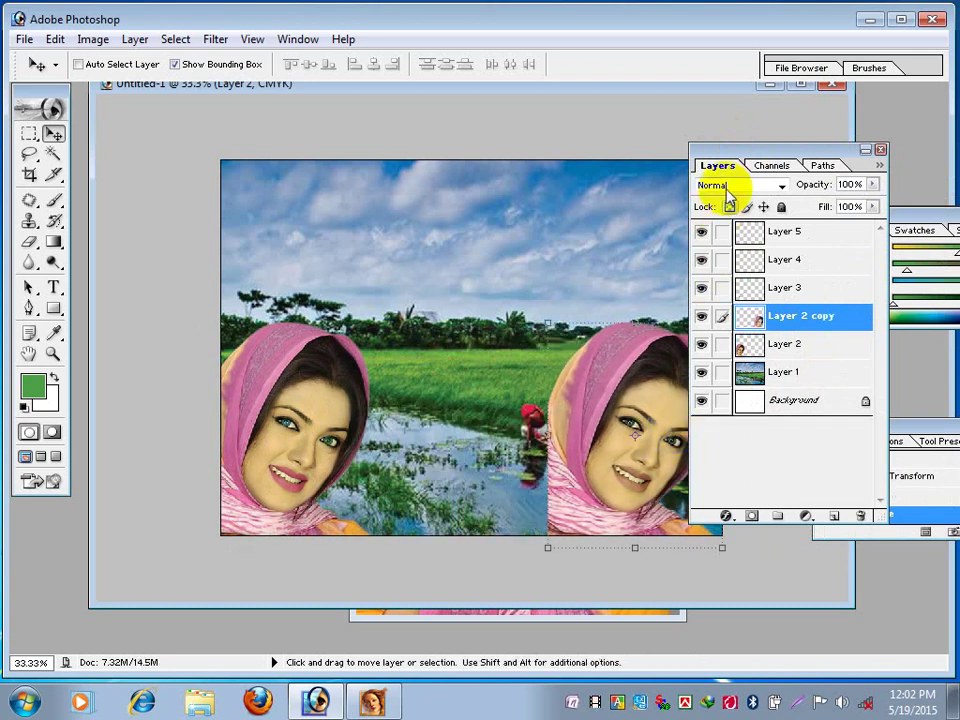
left_click_drag(739, 150, 786, 160)
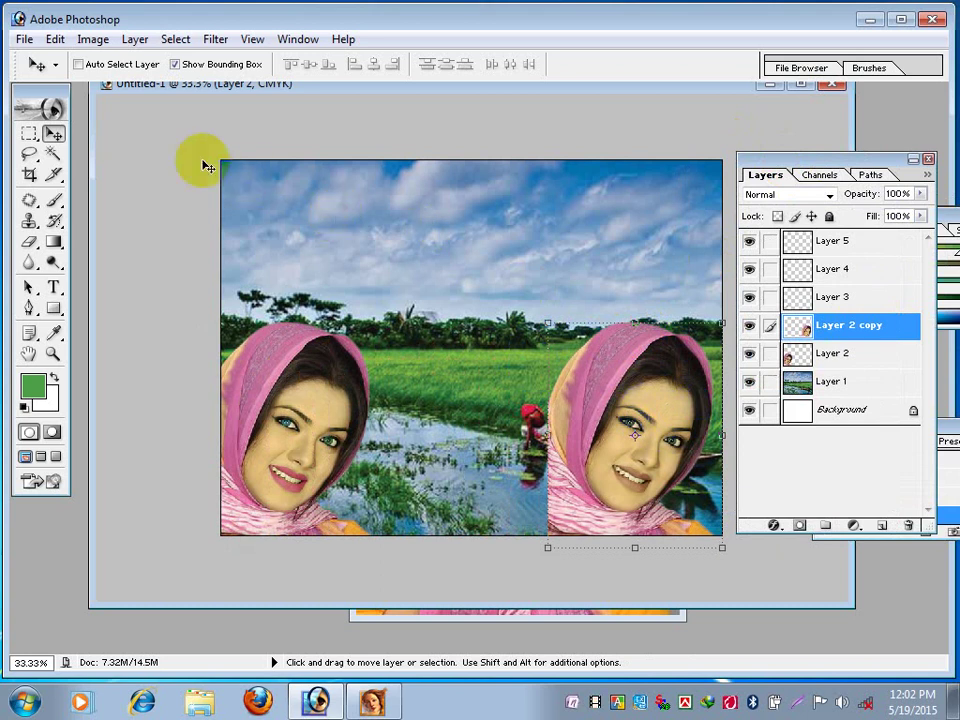
left_click(636, 366)
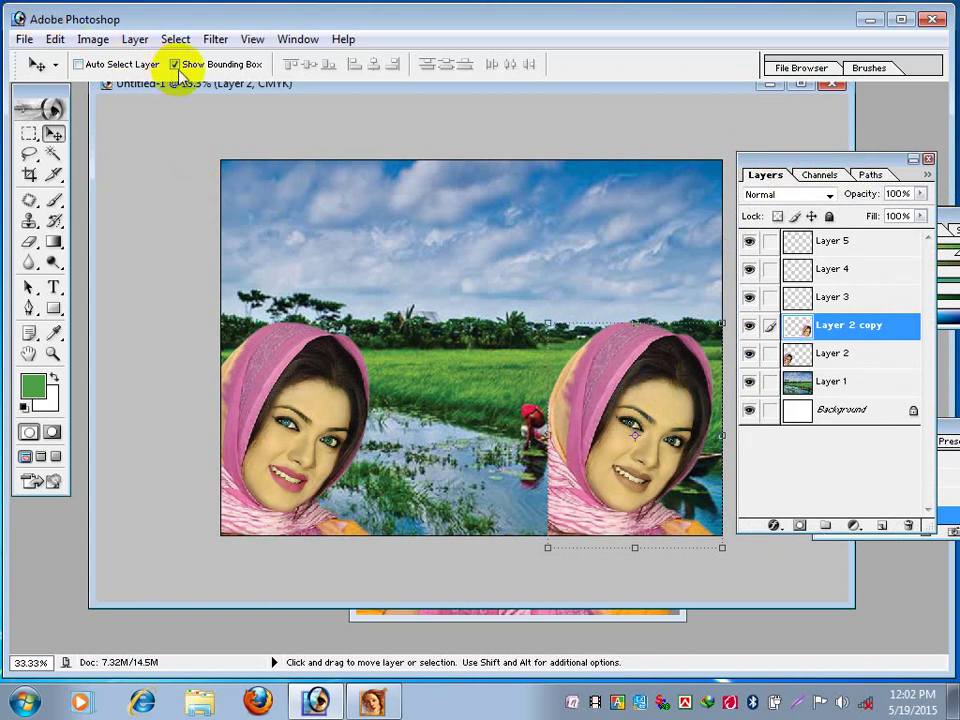
left_click(643, 428)
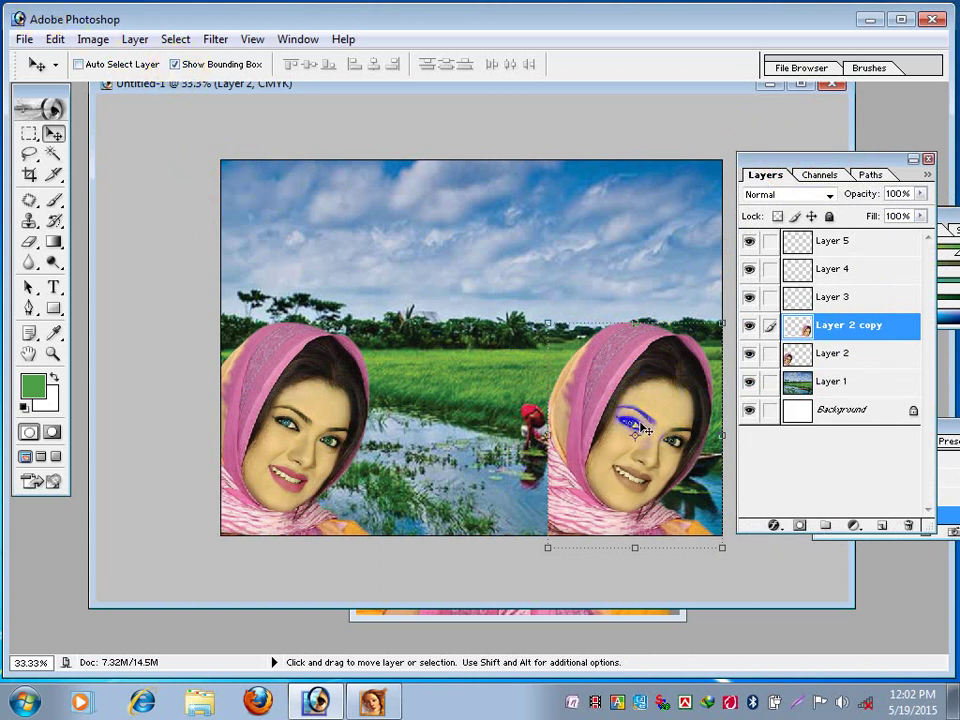
left_click(92, 42)
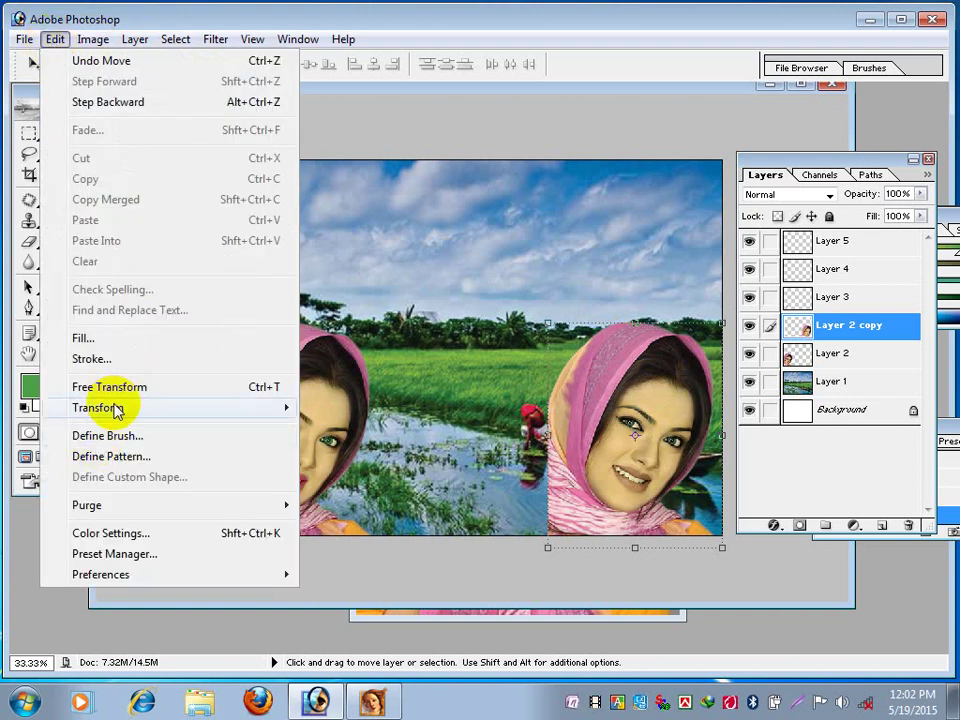
mouse_move(97, 408)
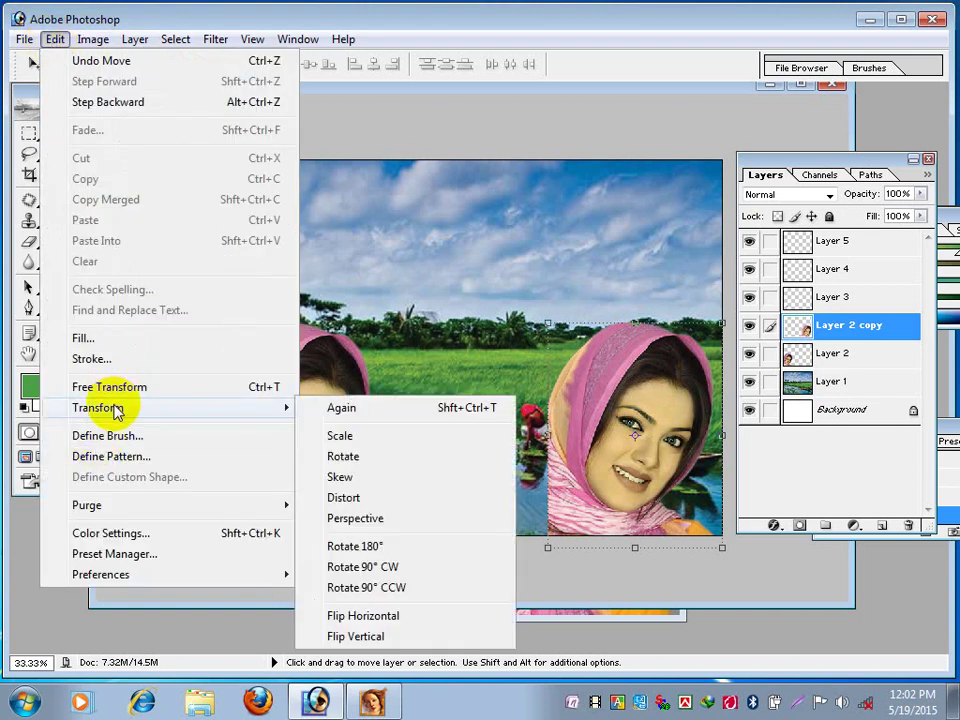
Flip Layer 2 copy horizontally, scale it to 172.9% and place it in the right half.
left_click(386, 616)
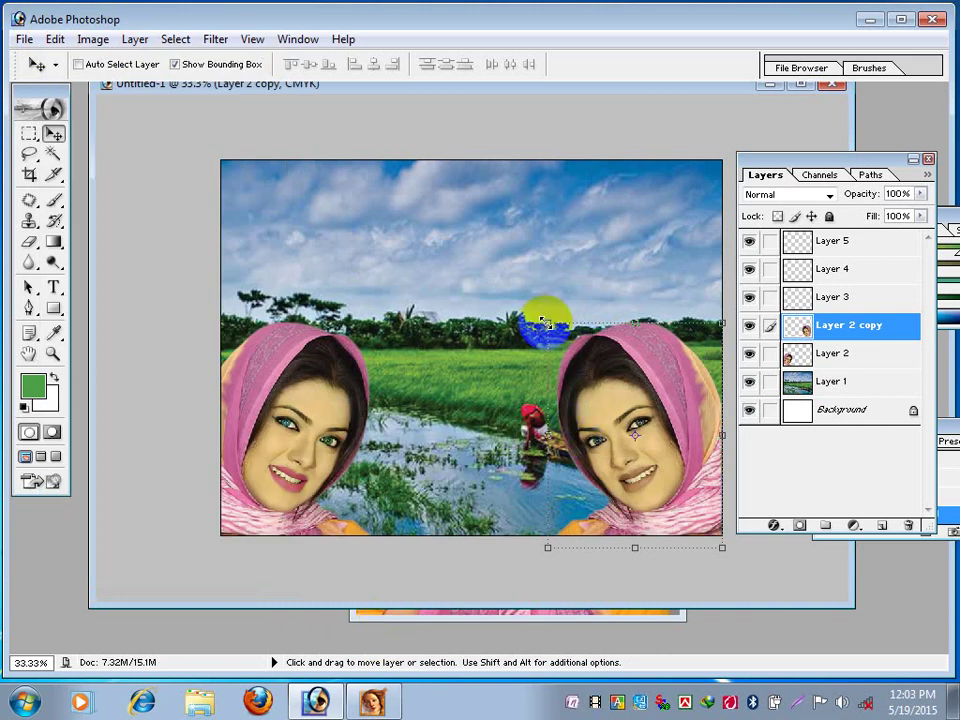
mouse_move(545, 323)
left_mouse_down()
mouse_move(481, 257)
mouse_move(471, 223)
left_mouse_up()
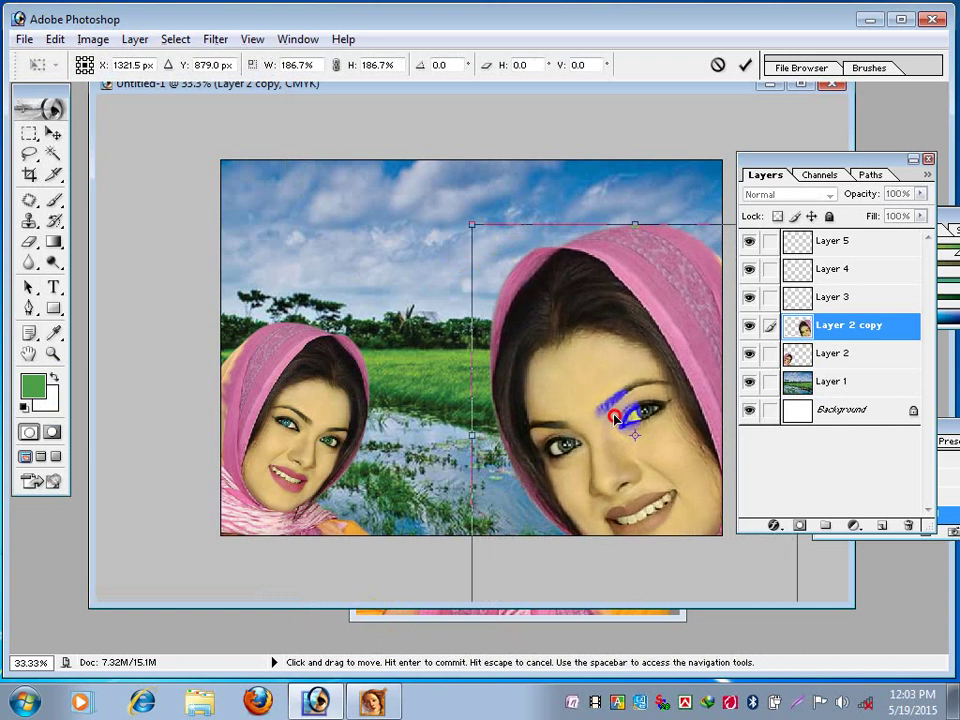
mouse_move(615, 403)
left_mouse_down()
mouse_move(531, 340)
mouse_move(533, 353)
left_mouse_up()
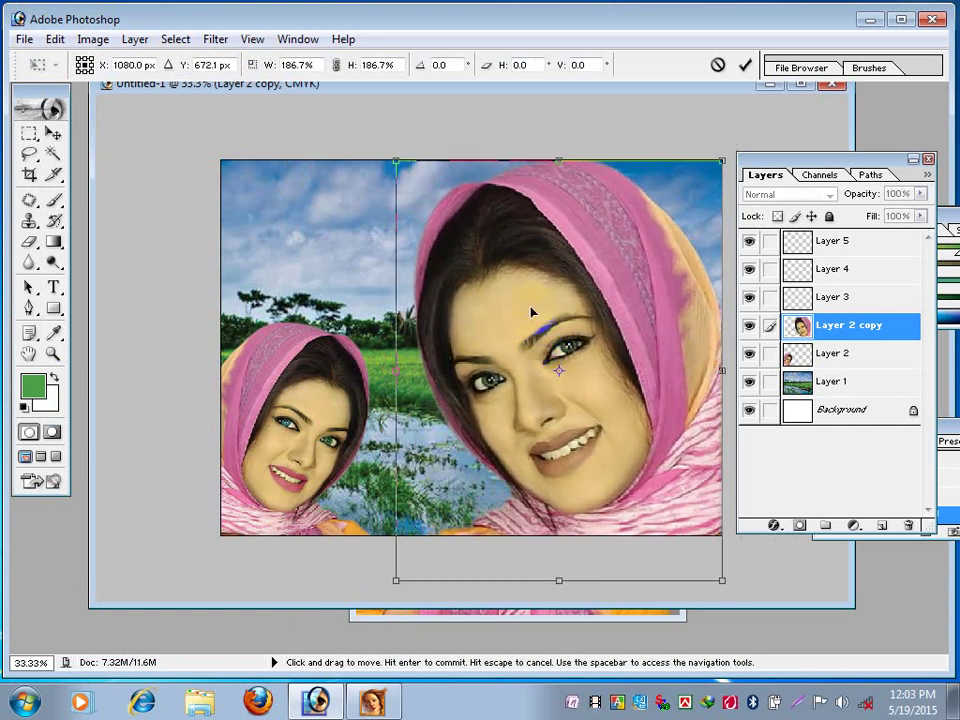
mouse_move(400, 160)
left_mouse_down()
mouse_move(401, 180)
mouse_move(421, 191)
left_mouse_up()
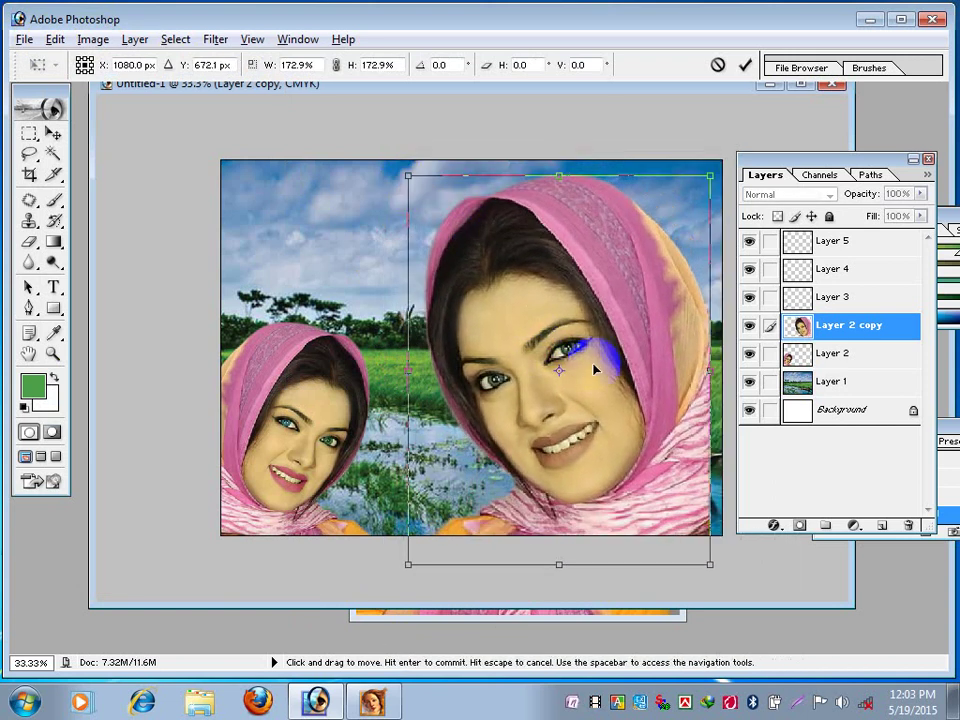
mouse_move(589, 364)
left_mouse_down()
mouse_move(621, 358)
mouse_move(593, 355)
mouse_move(604, 354)
left_mouse_up()
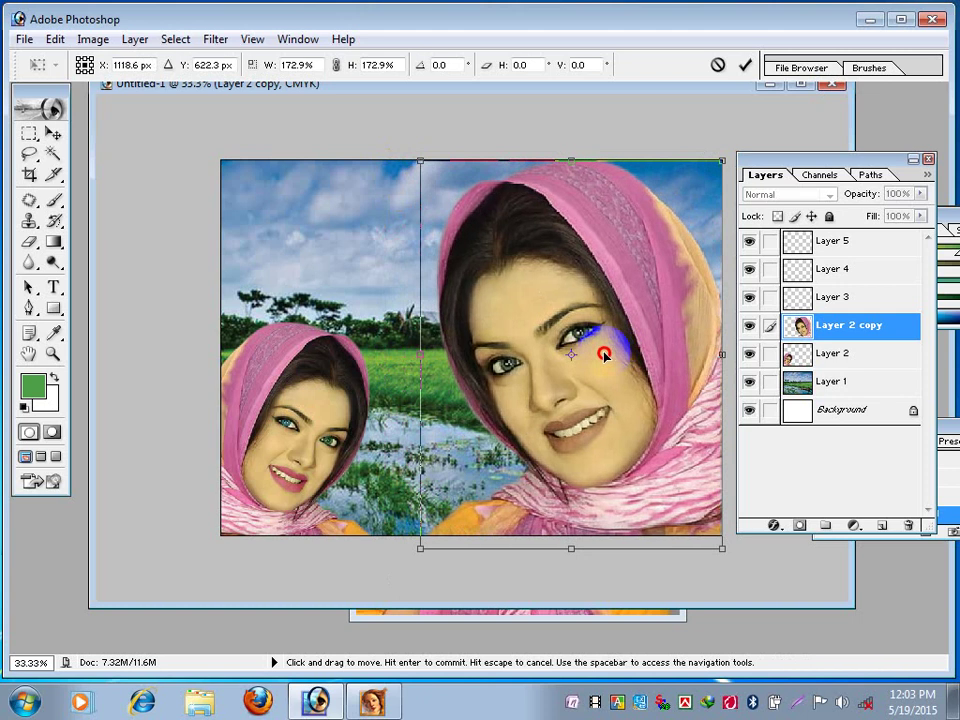
left_click(52, 133)
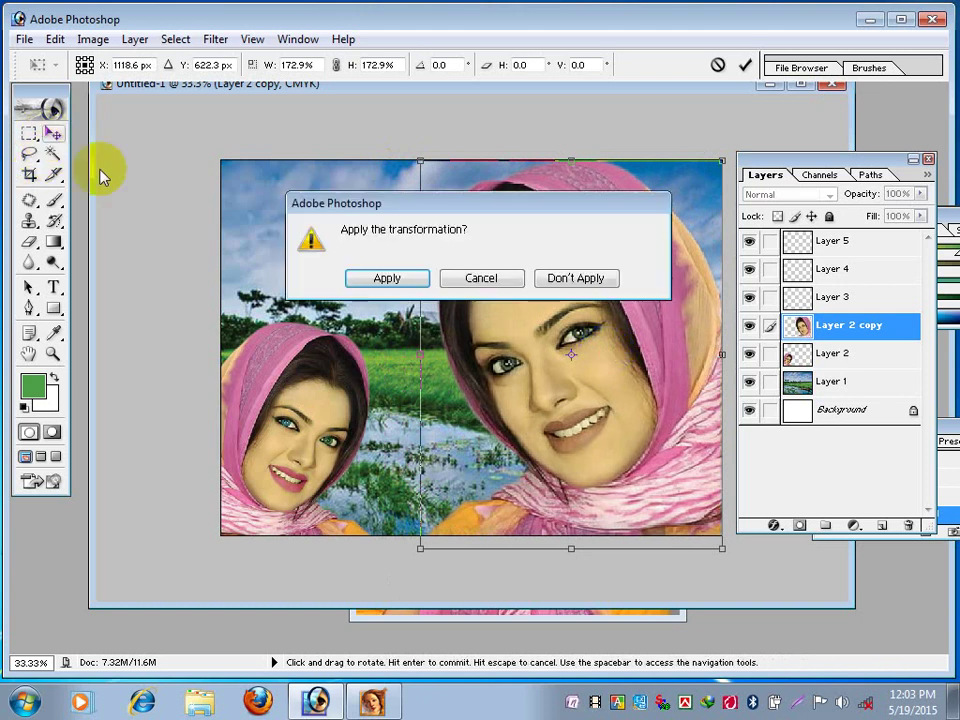
left_click(385, 278)
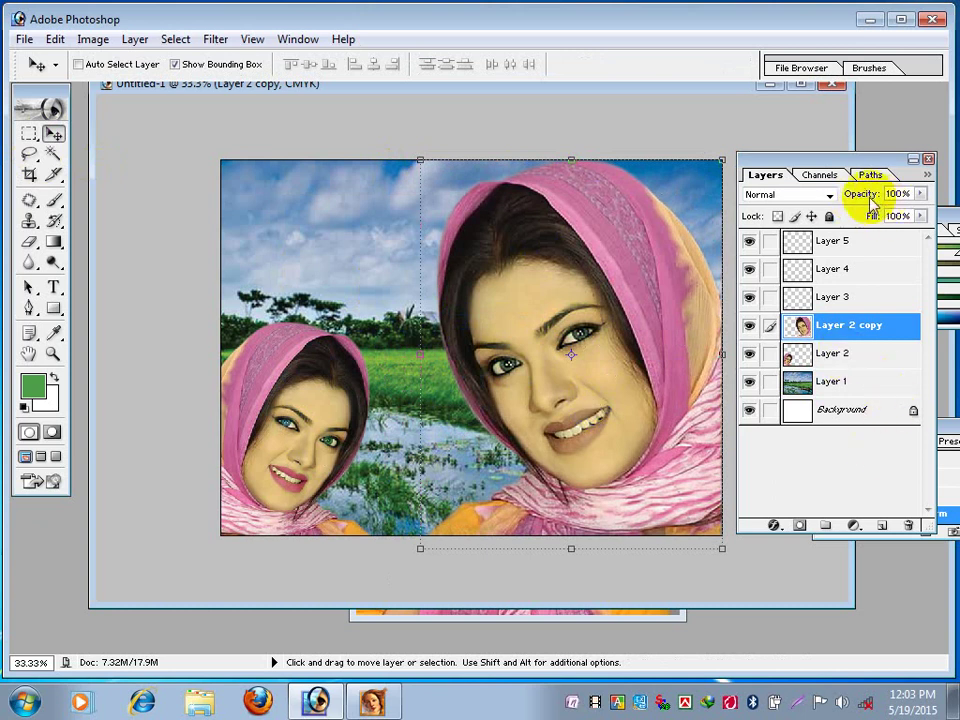
Lower Layer 2 copy's opacity to 39% and reposition the document window.
left_click_drag(771, 186, 754, 186)
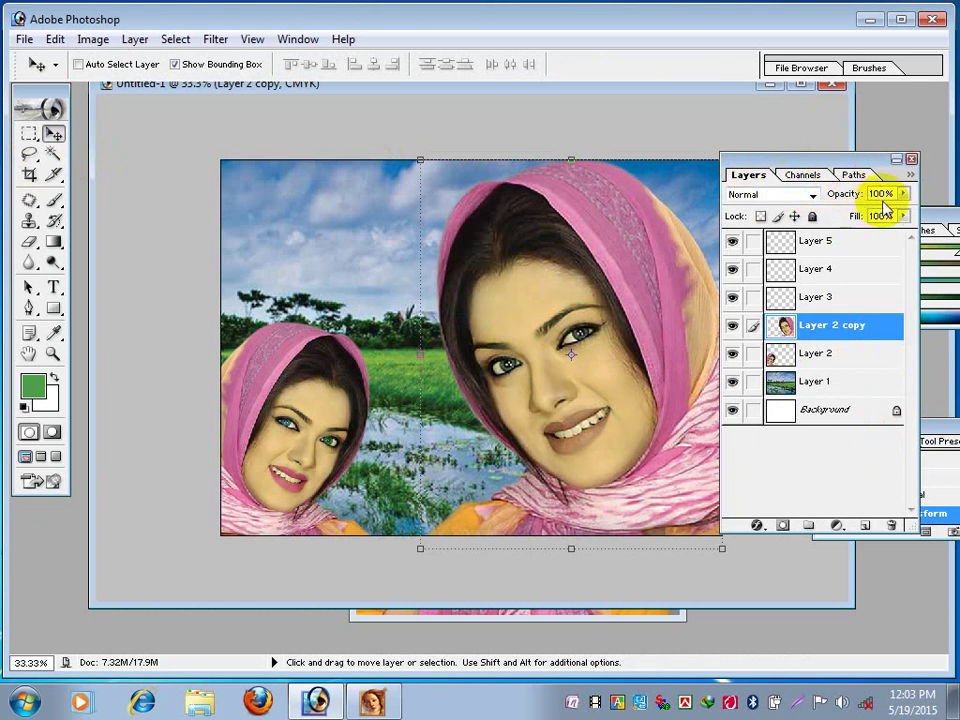
left_click(904, 196)
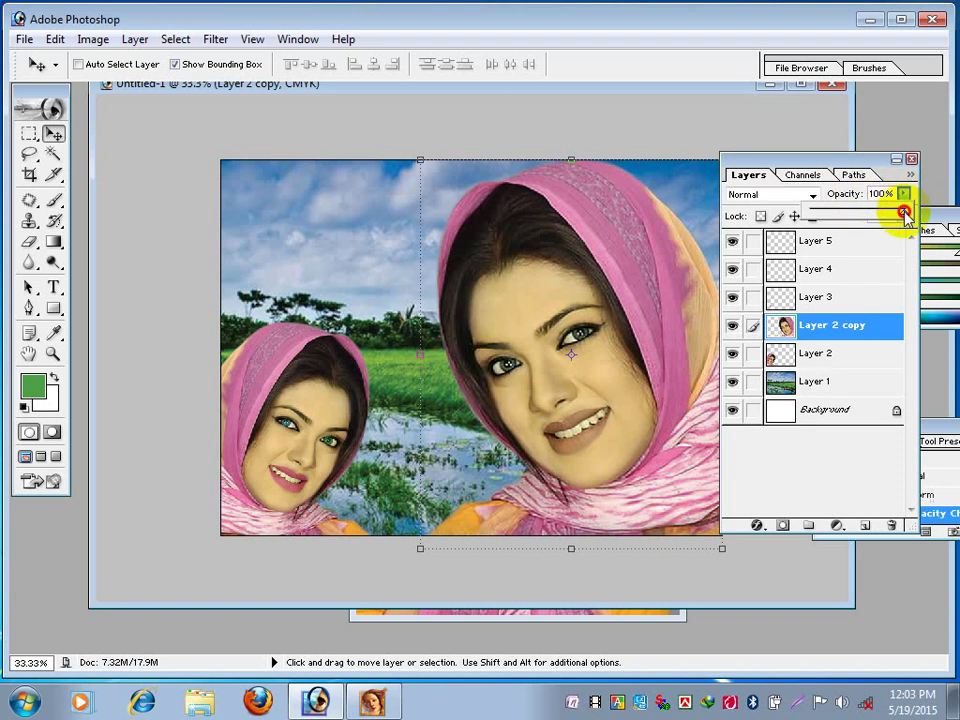
mouse_move(904, 213)
left_mouse_down()
mouse_move(876, 208)
mouse_move(854, 222)
left_mouse_up()
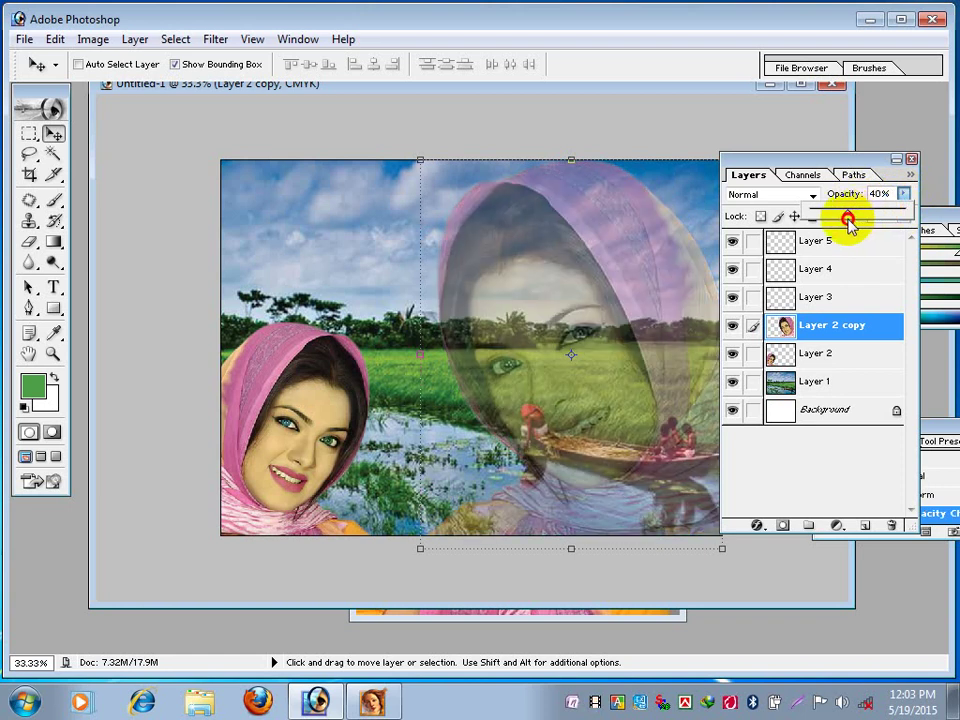
left_click_drag(848, 222, 853, 221)
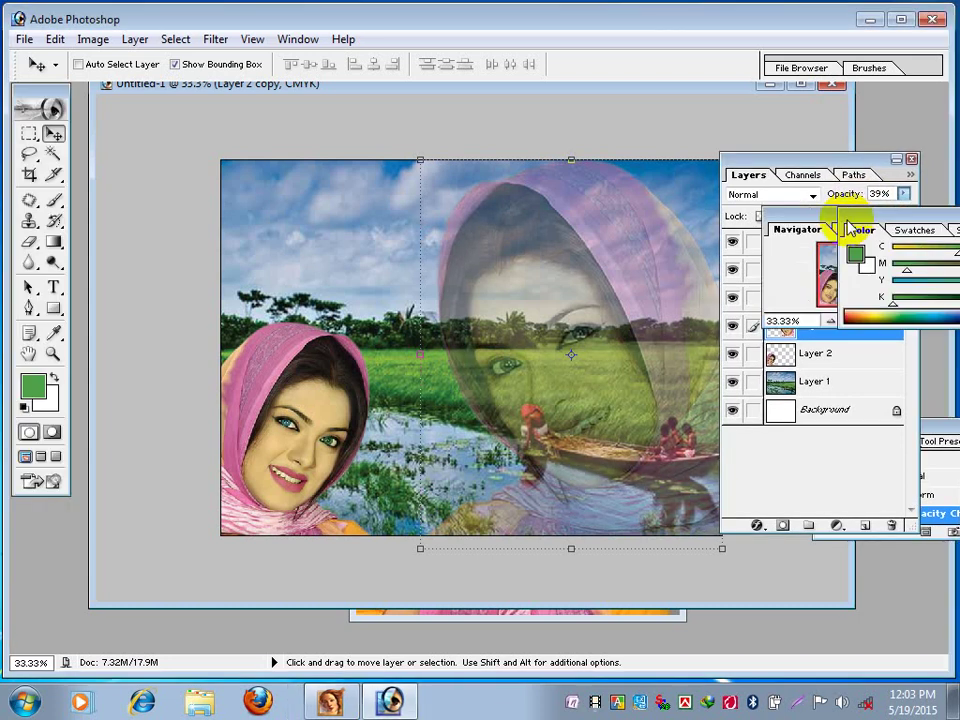
left_click(748, 186)
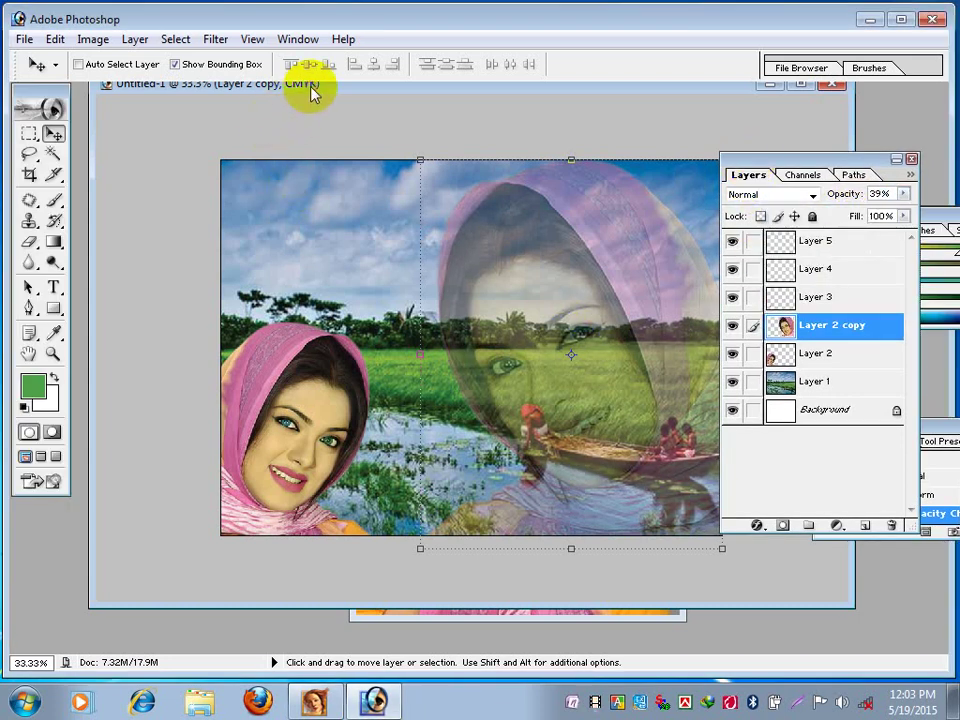
left_click_drag(312, 92, 292, 122)
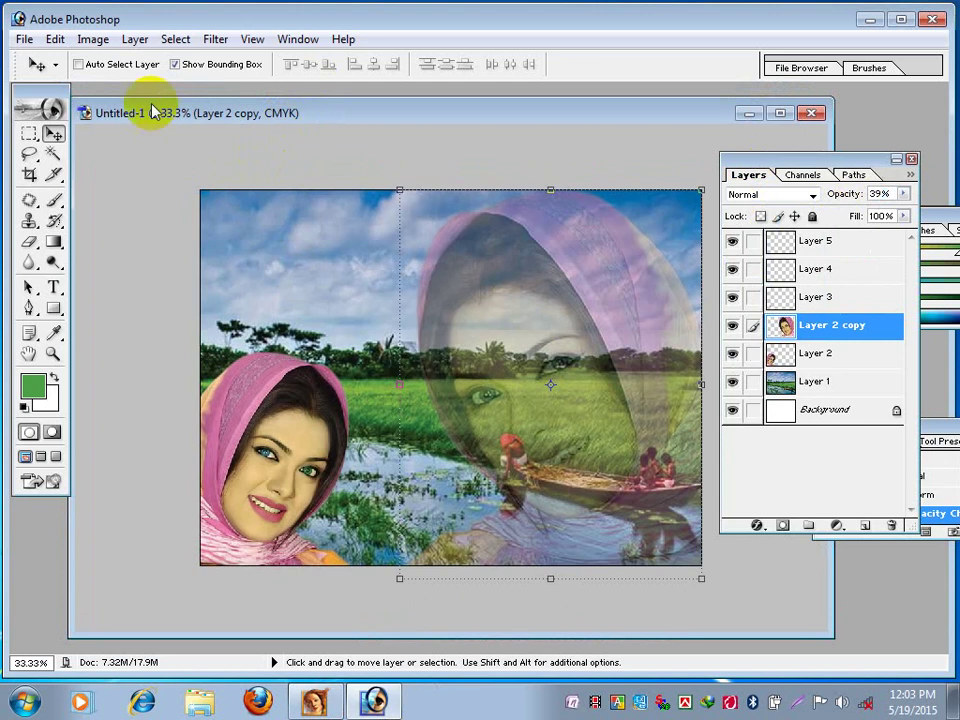
Use File > Save As to store the composite as Gr-1.psd in Desktop > Graphics.
left_click(22, 42)
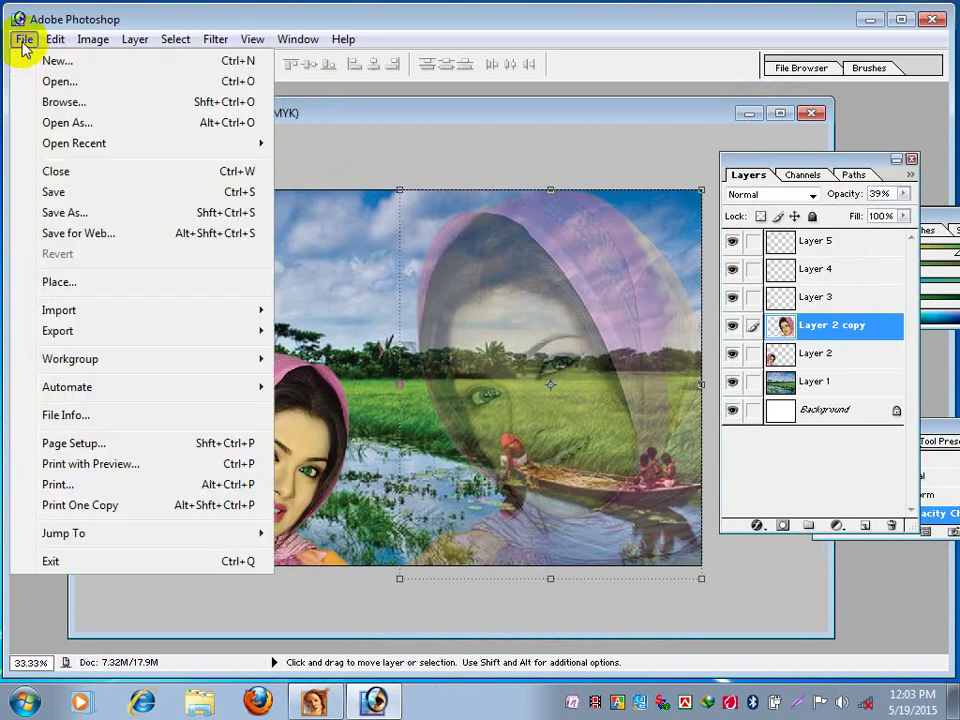
left_click(62, 210)
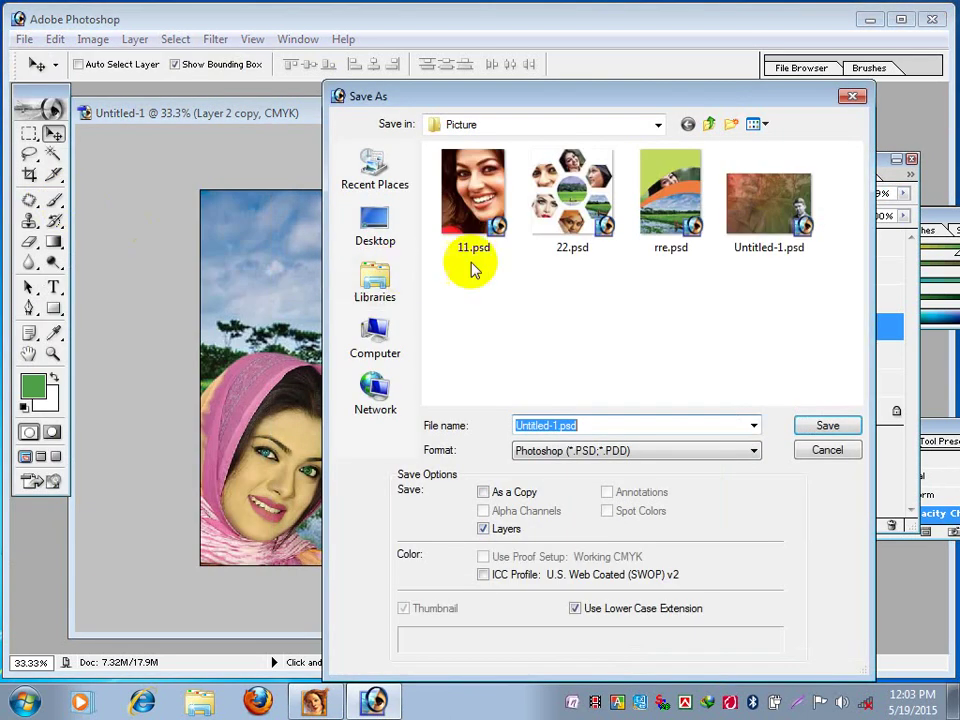
left_click(546, 126)
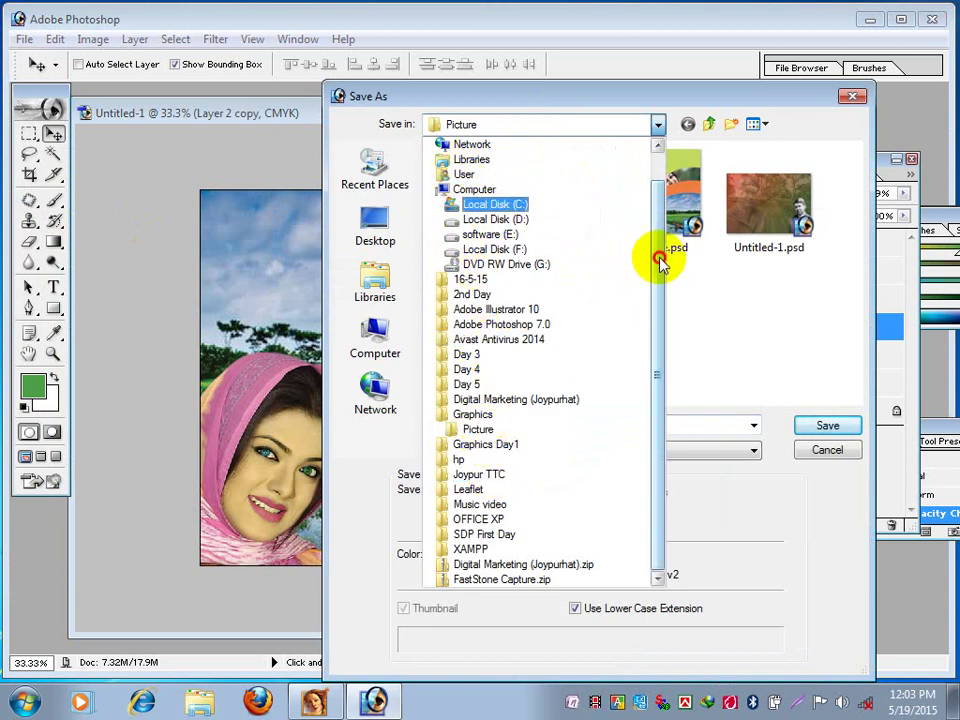
left_click_drag(656, 257, 652, 167)
left_click(500, 164)
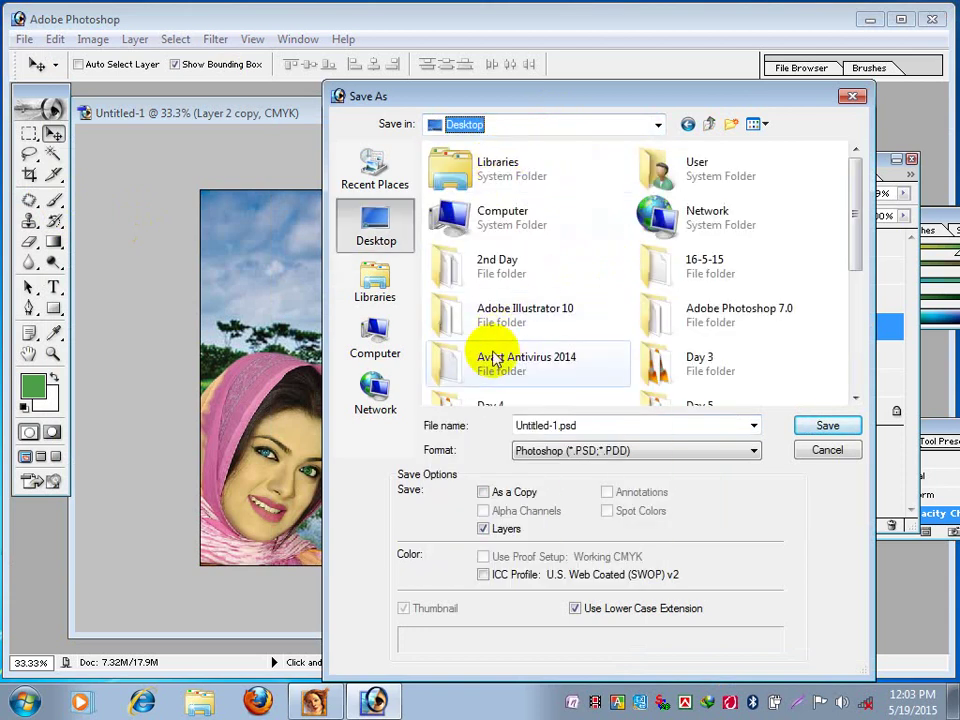
left_click_drag(854, 214, 858, 276)
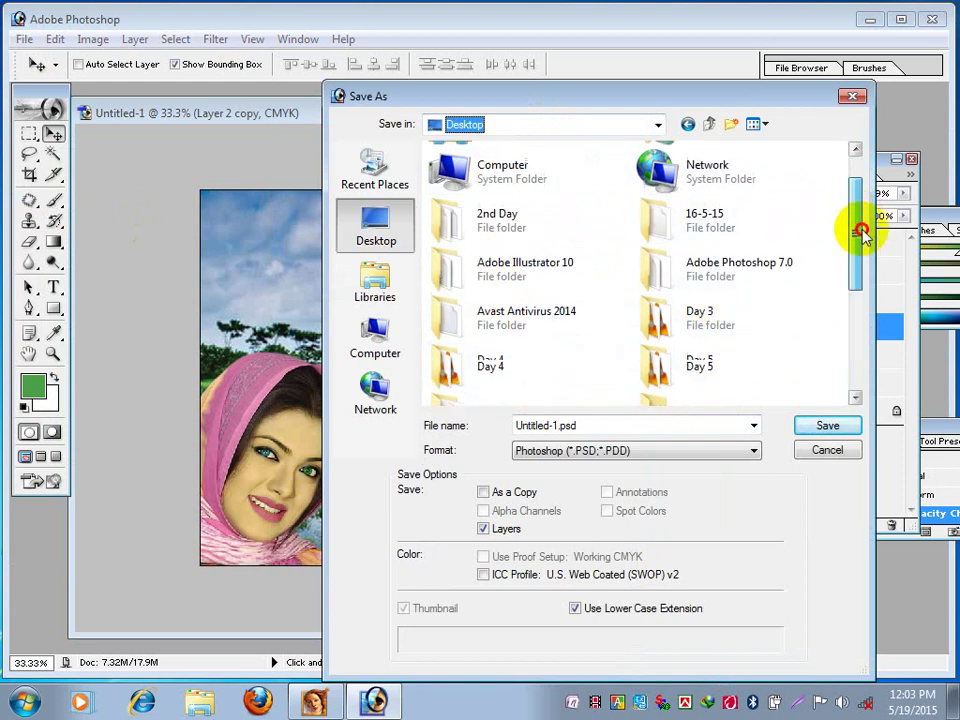
double_click(658, 305)
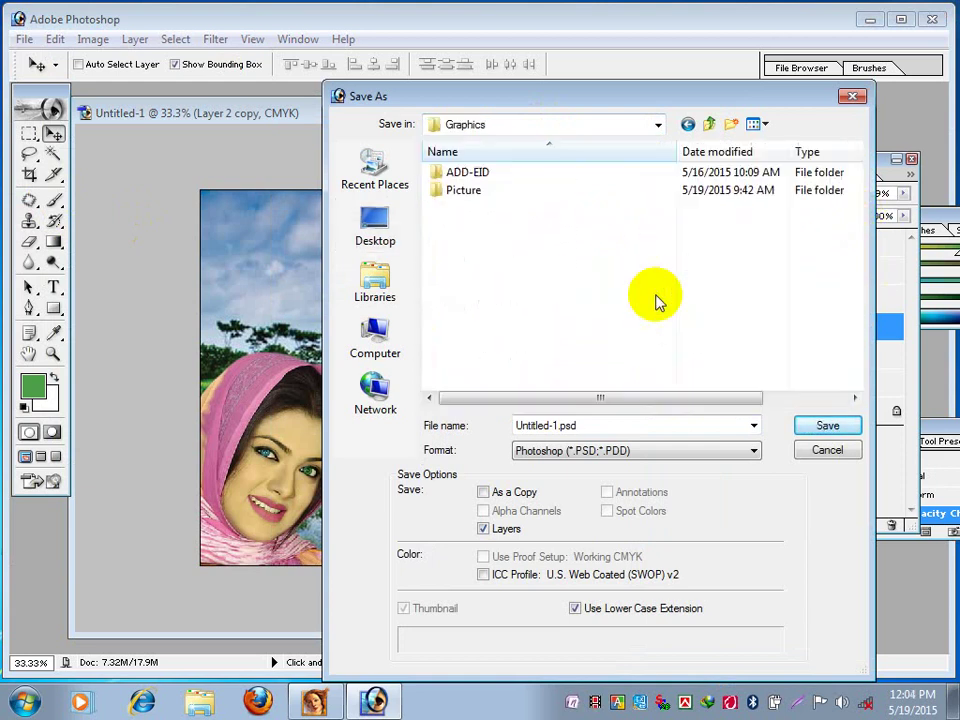
left_click(583, 425)
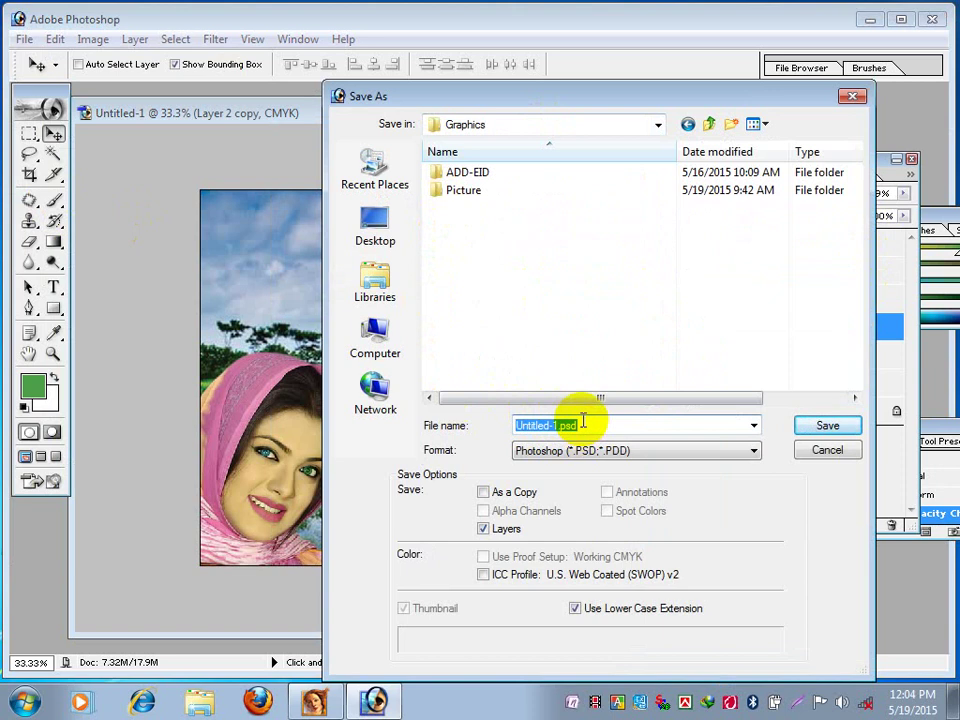
type("Gr-1")
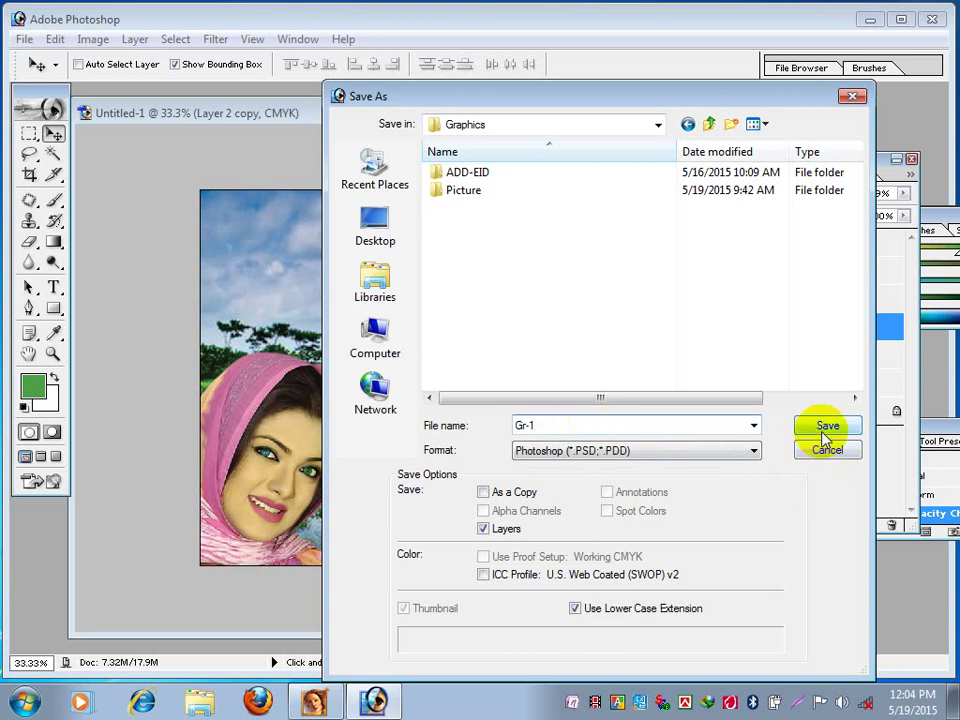
left_click(826, 428)
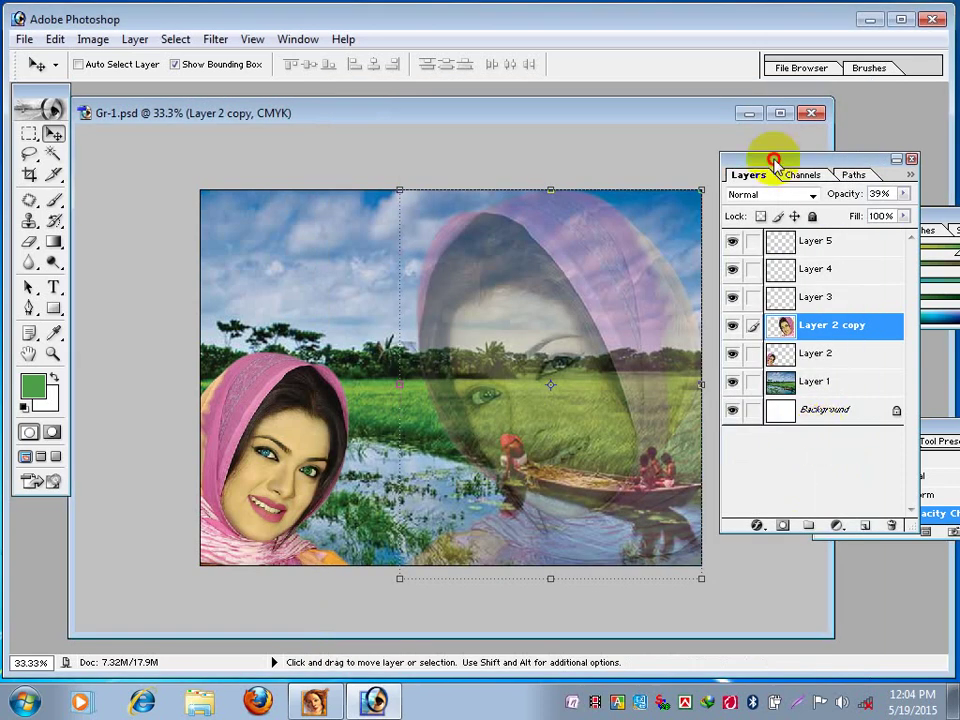
left_click_drag(775, 160, 813, 170)
mouse_move(634, 115)
left_mouse_down()
mouse_move(648, 121)
mouse_move(625, 117)
left_mouse_up()
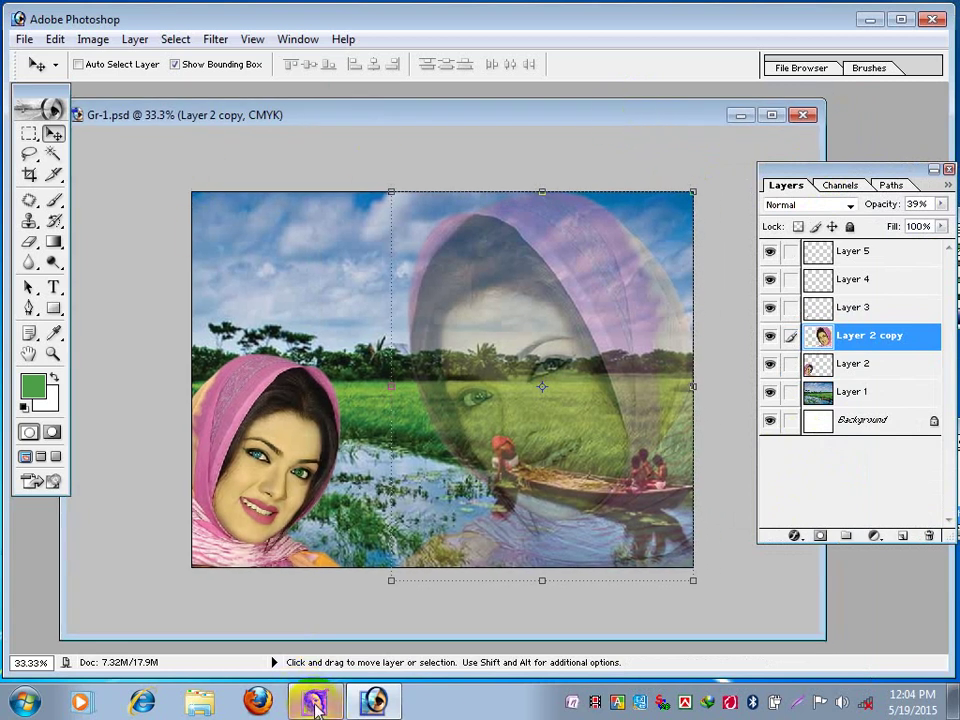
Back in the Illustrator calendar, zoom out and lay the number grid over the yellow squares.
left_click(316, 705)
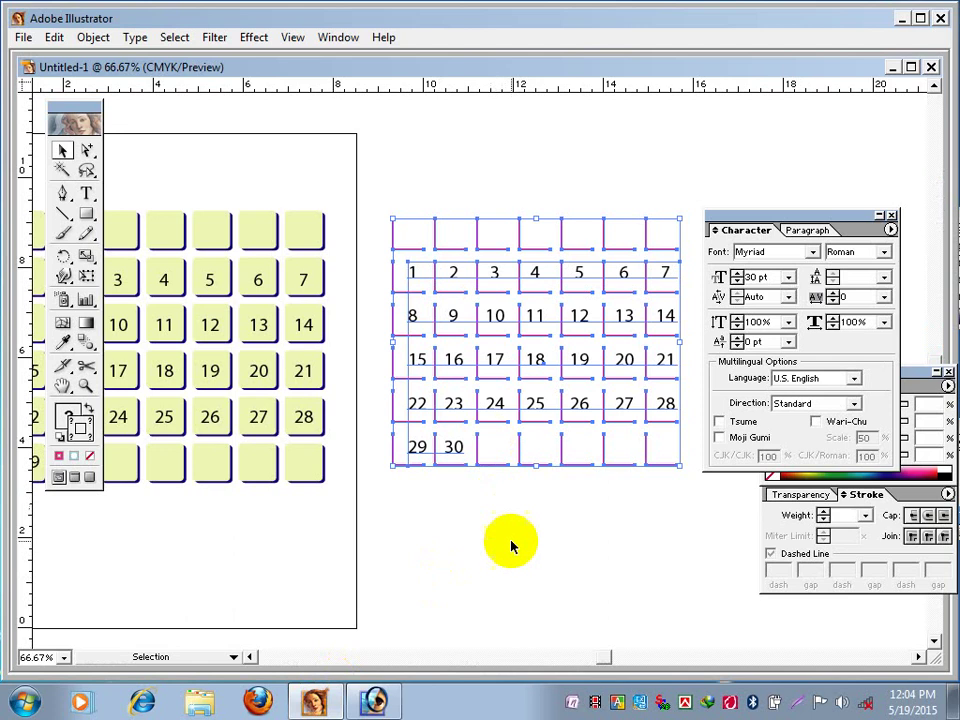
key("z")
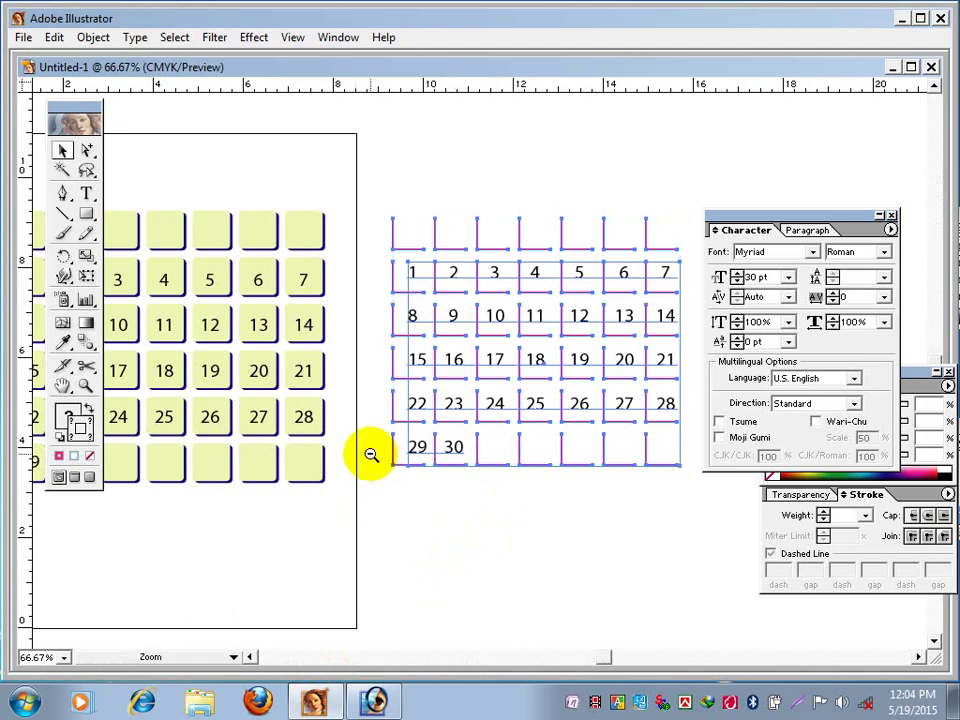
left_click(369, 454, "alt")
left_click_drag(375, 386, 275, 462)
key("v")
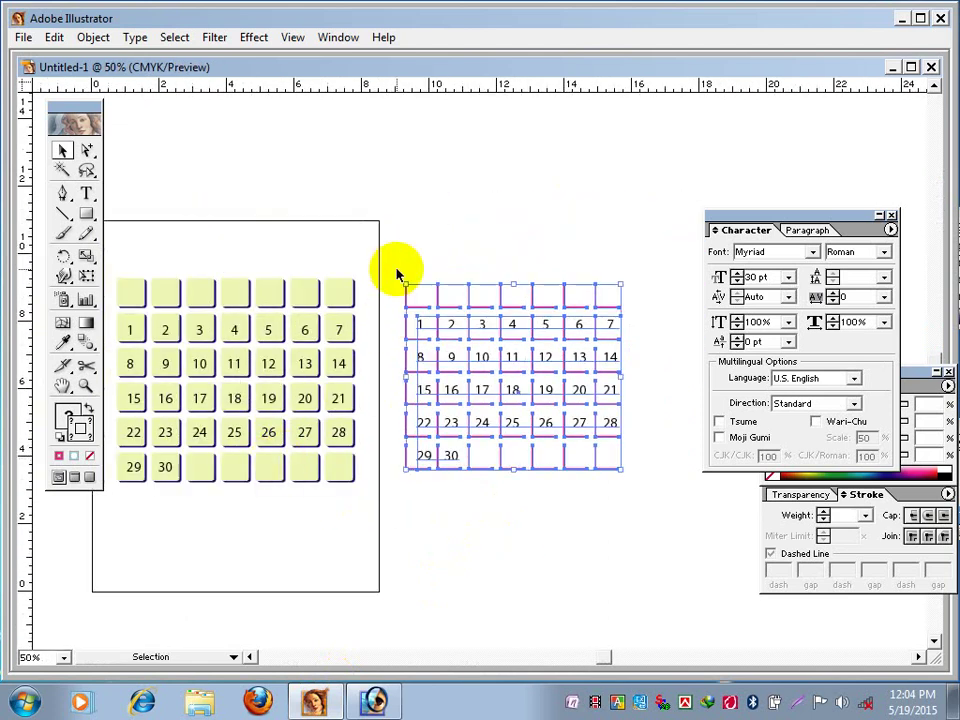
left_click_drag(397, 275, 270, 328)
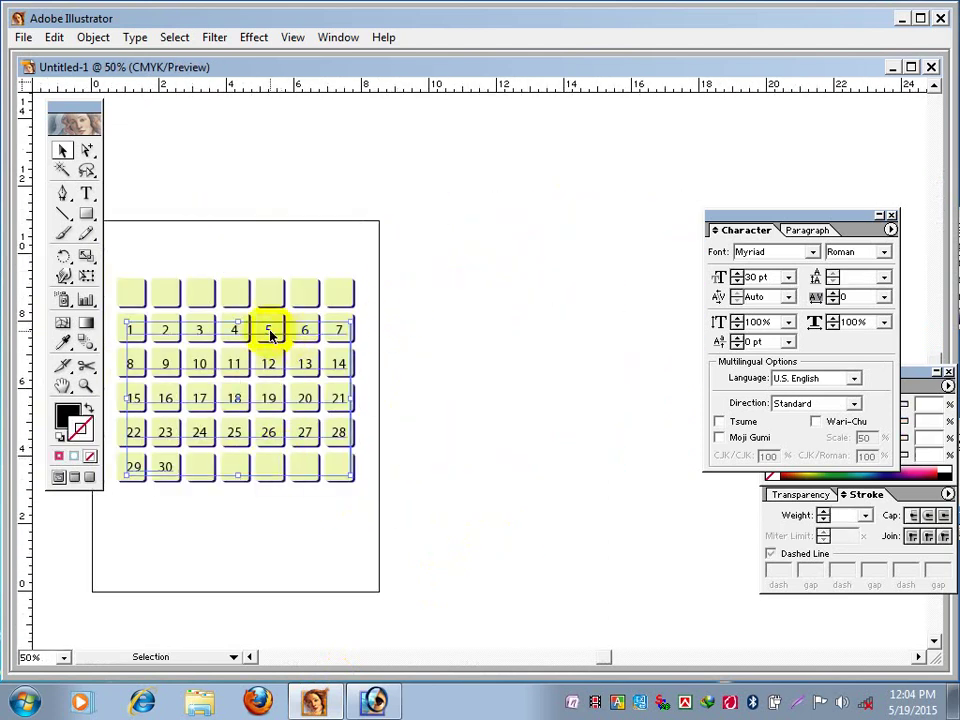
Group the numbers with the squares and move the combined grid to the lower right.
left_click_drag(117, 256, 386, 508)
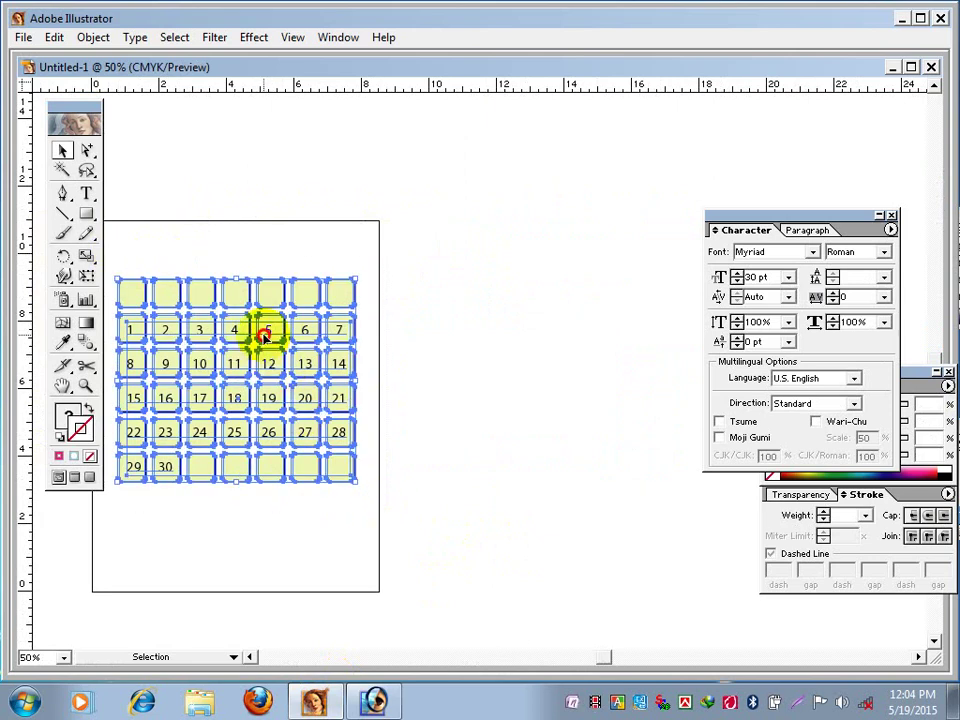
left_click_drag(268, 334, 590, 351)
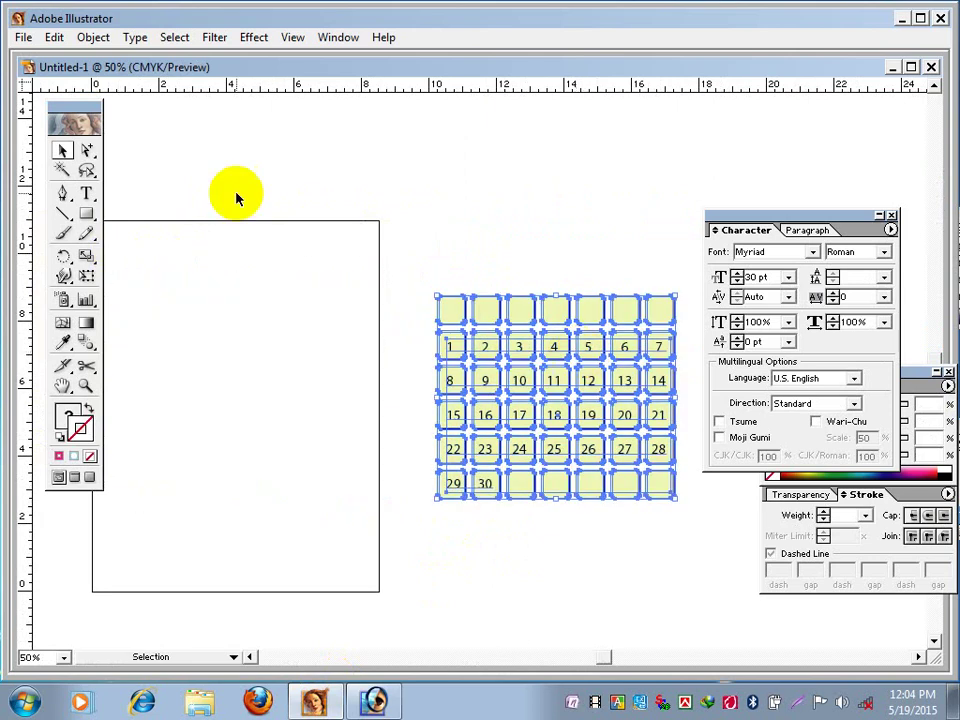
left_click(93, 37)
left_click(110, 101)
left_click(420, 265)
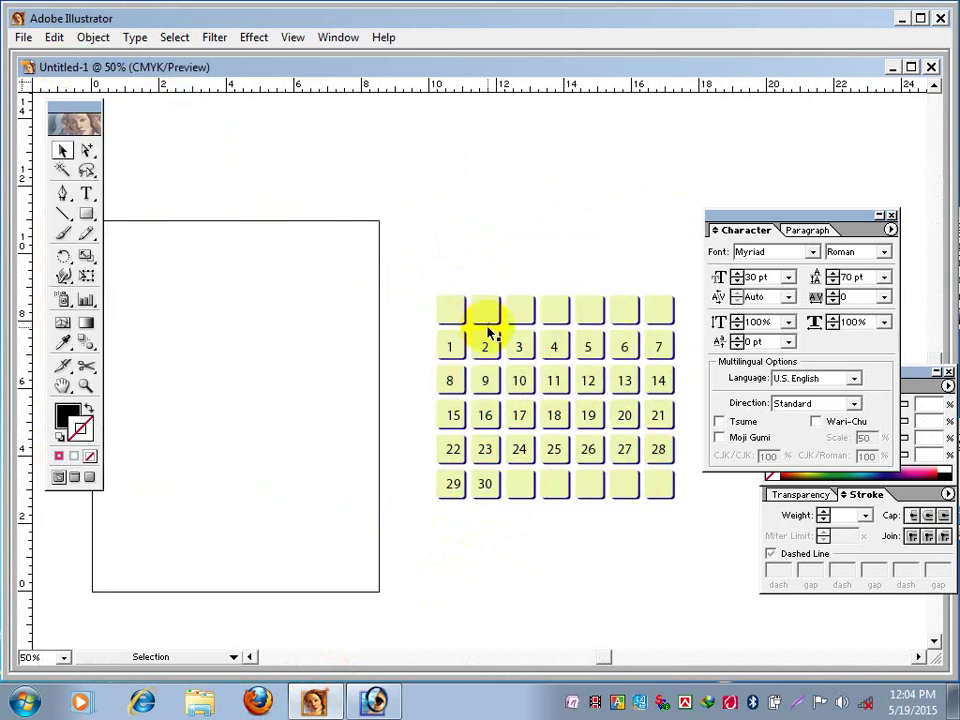
left_click_drag(490, 333, 568, 406)
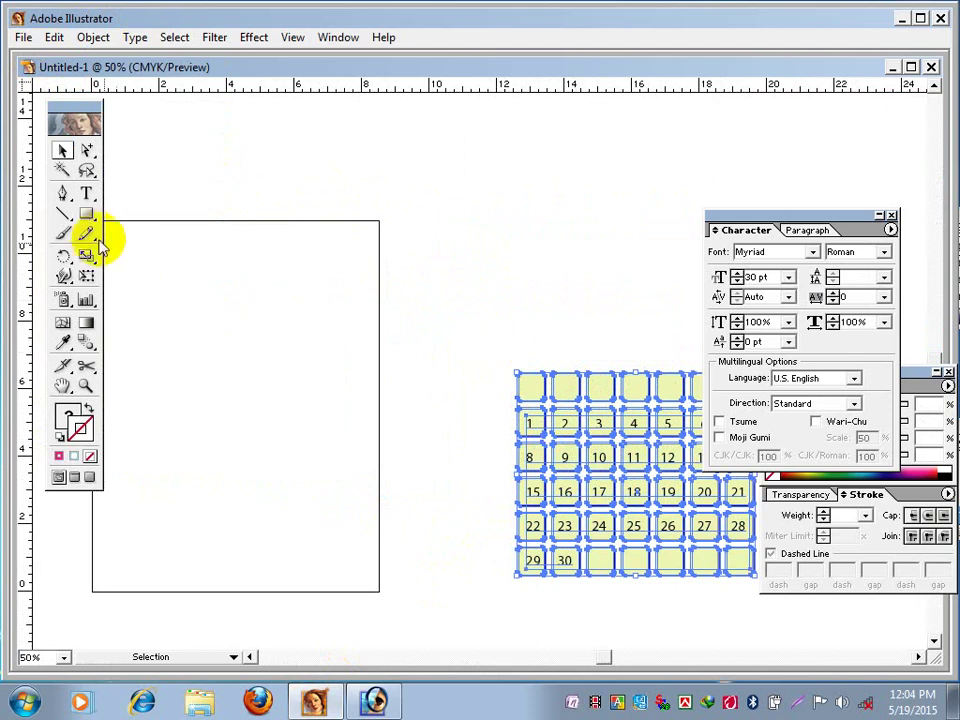
Create a 10 × 15 in rectangle on the canvas.
left_click(213, 287)
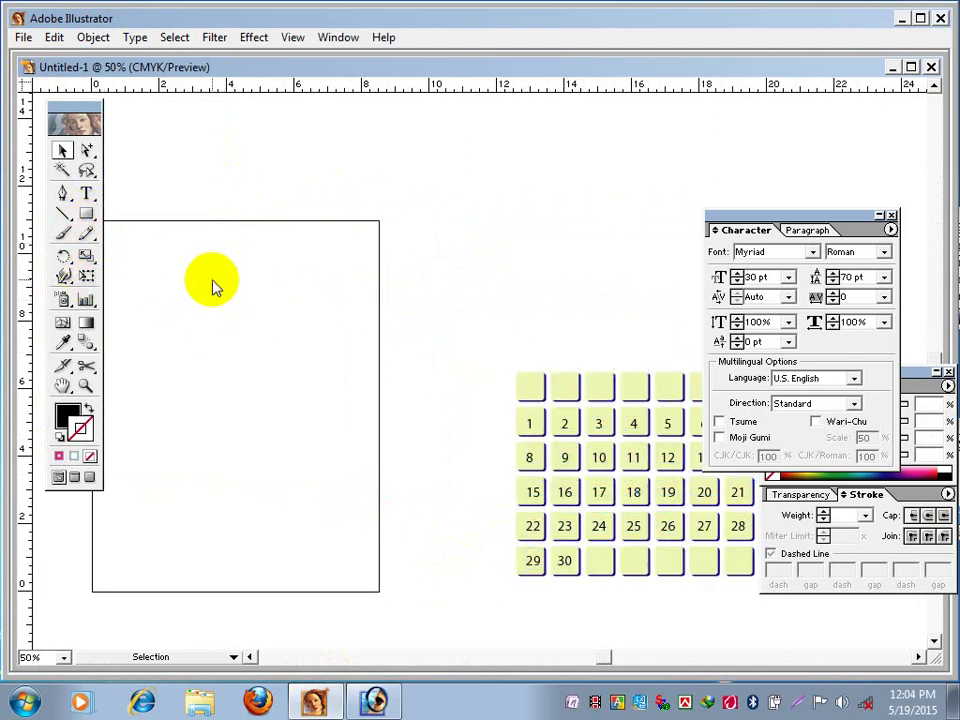
left_click(86, 213)
key("space")
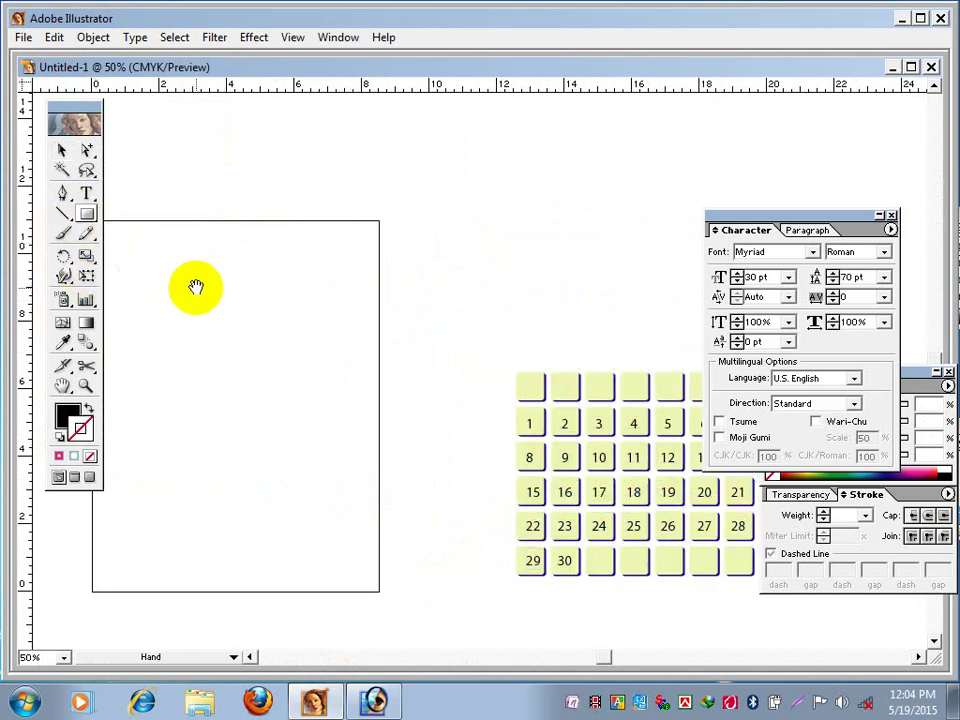
left_click_drag(196, 287, 302, 302)
left_click(202, 247)
type("15")
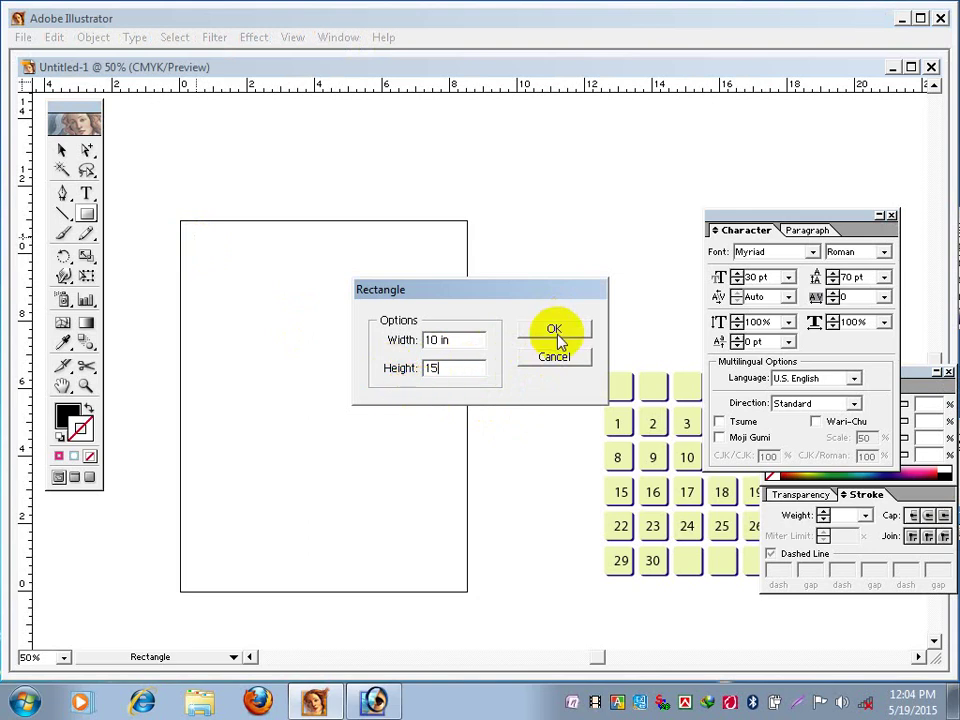
left_click(555, 331)
Move the rectangle up over the page and make it a black outline with no fill.
left_click(62, 150)
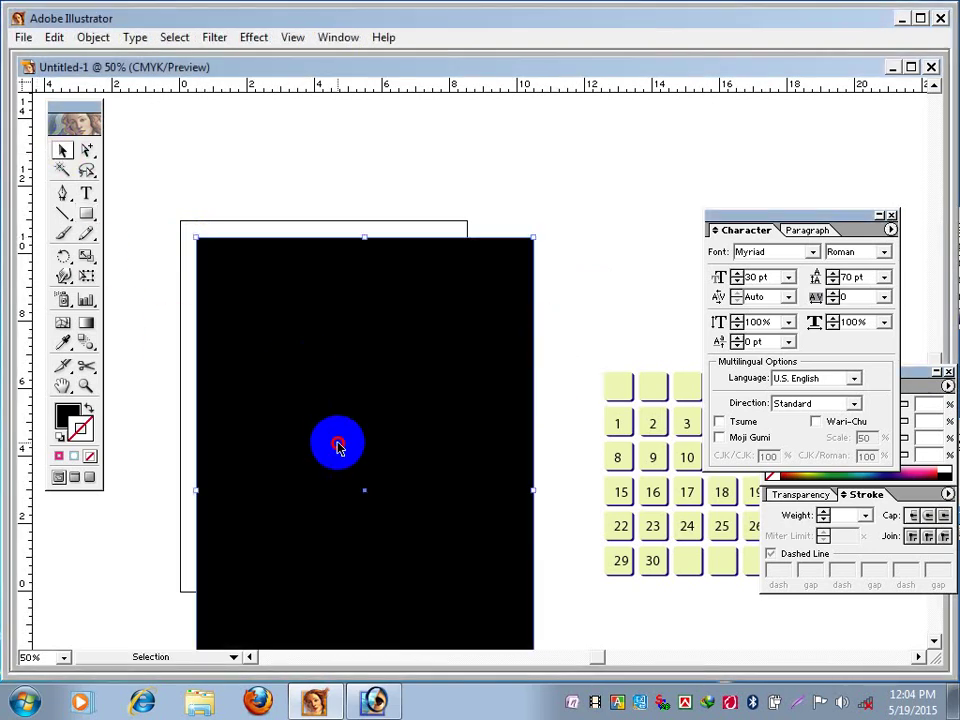
left_click_drag(332, 443, 327, 339)
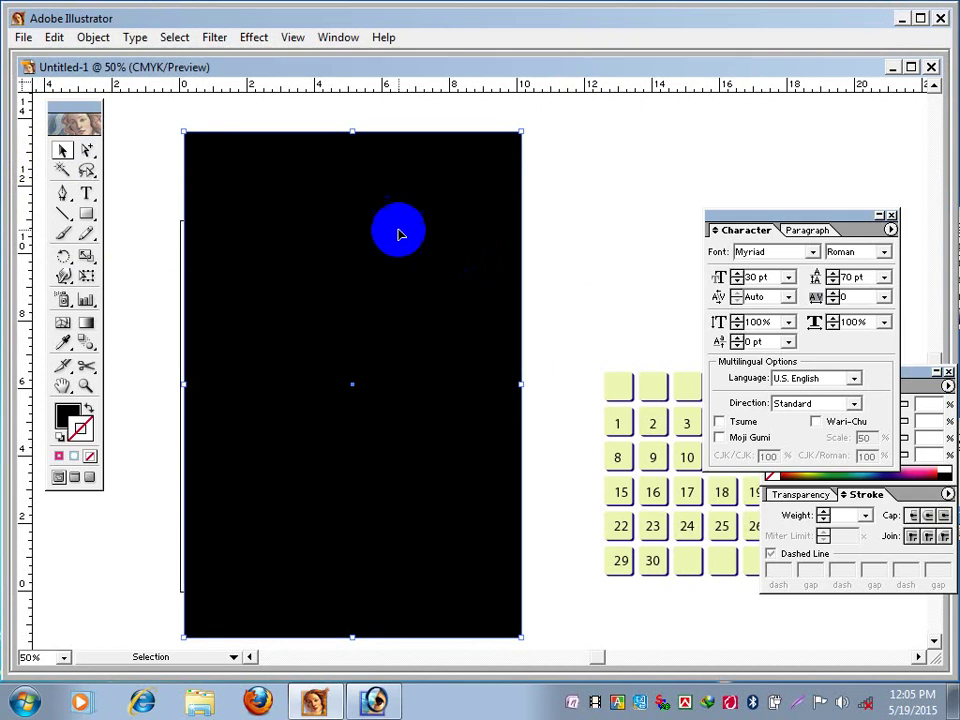
left_click(75, 414)
left_click(87, 410)
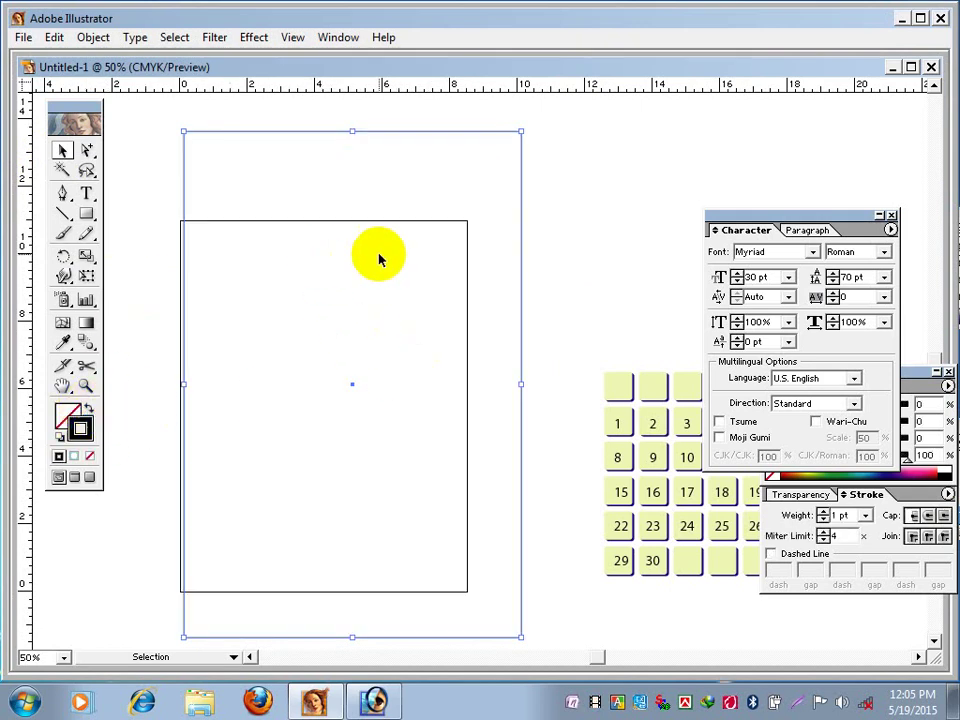
left_click(156, 188)
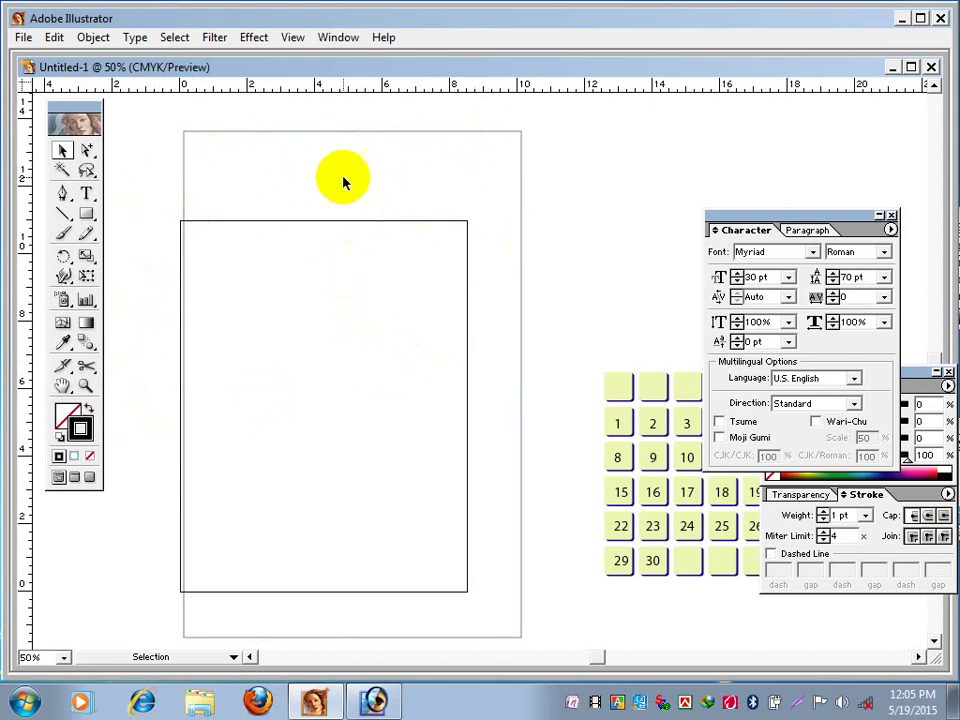
Place Gr-1.psd from the Desktop Graphics folder as a linked image and move it toward the page.
left_click(23, 37)
left_click(48, 243)
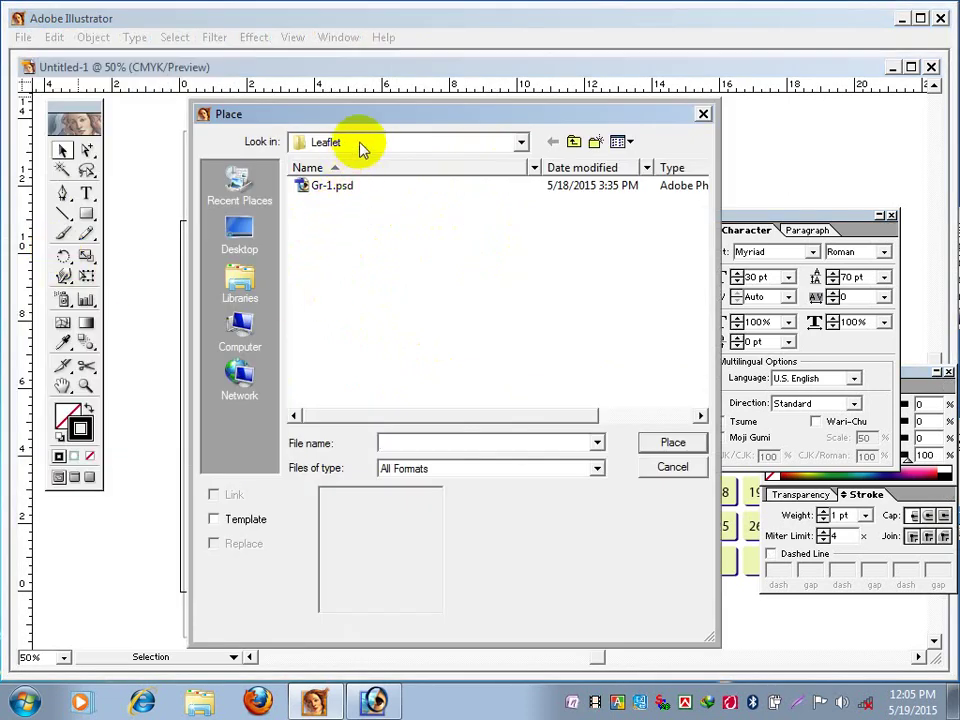
left_click(362, 145)
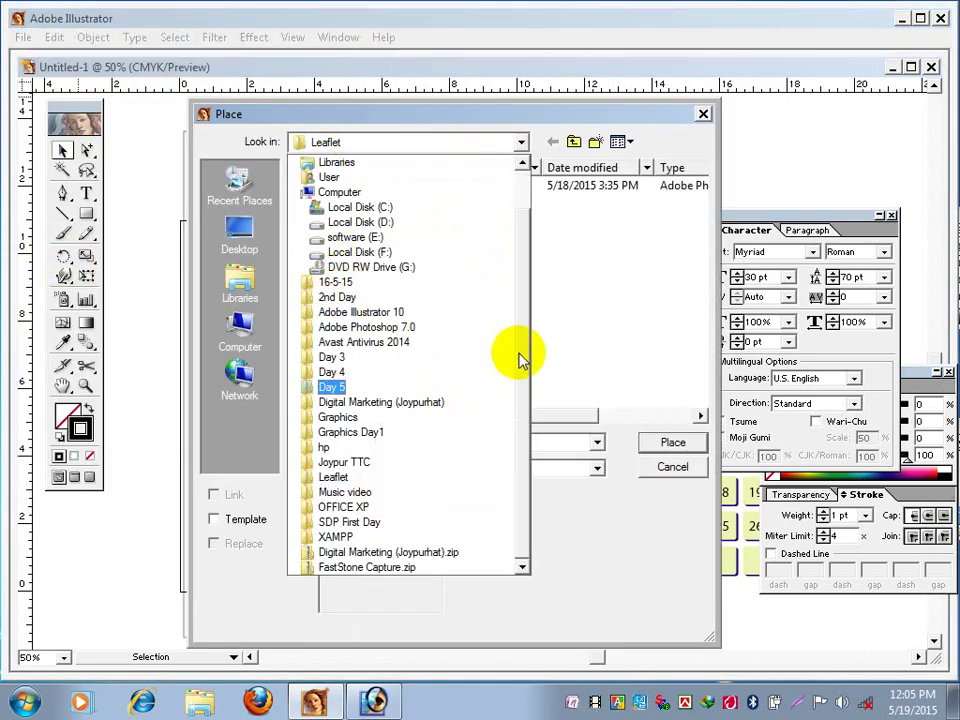
scroll(518, 340, "up", 1)
left_click(318, 181)
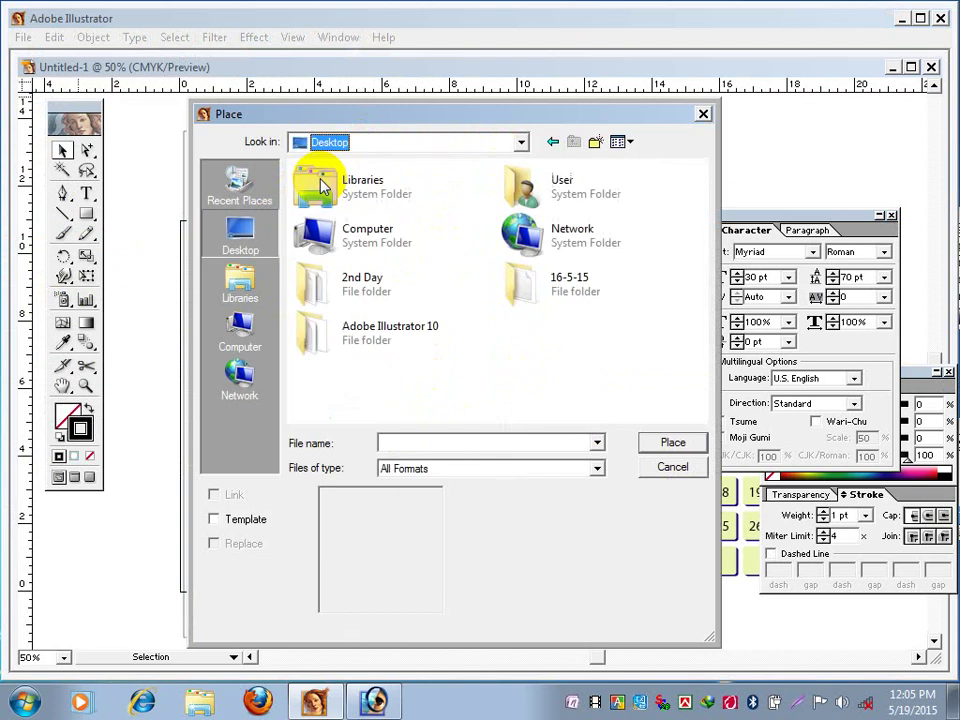
scroll(369, 332, "down", 5)
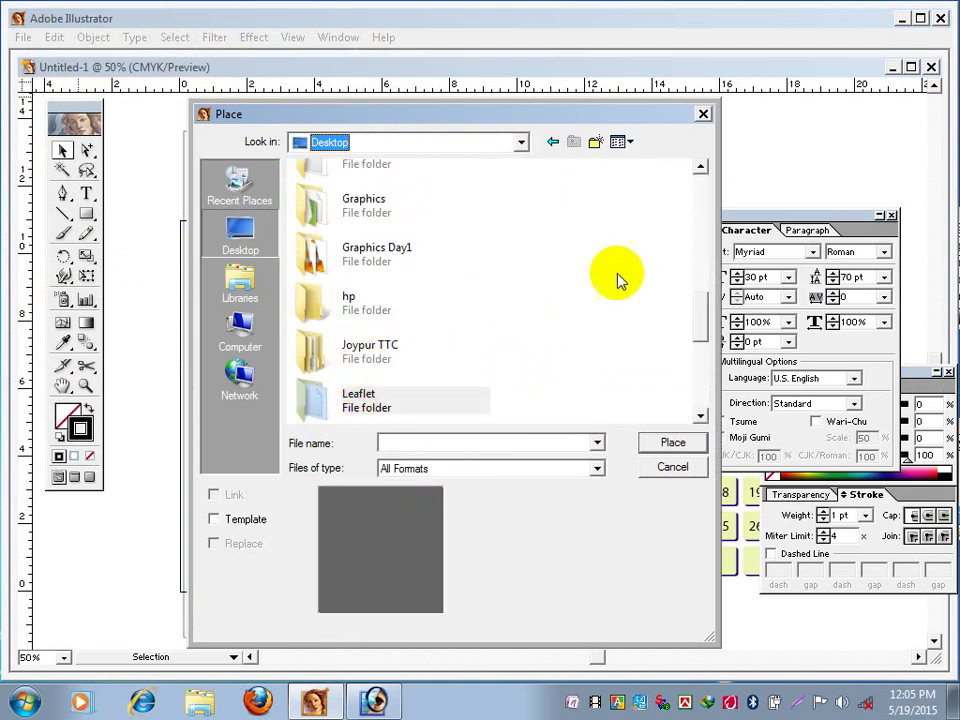
left_click(335, 207)
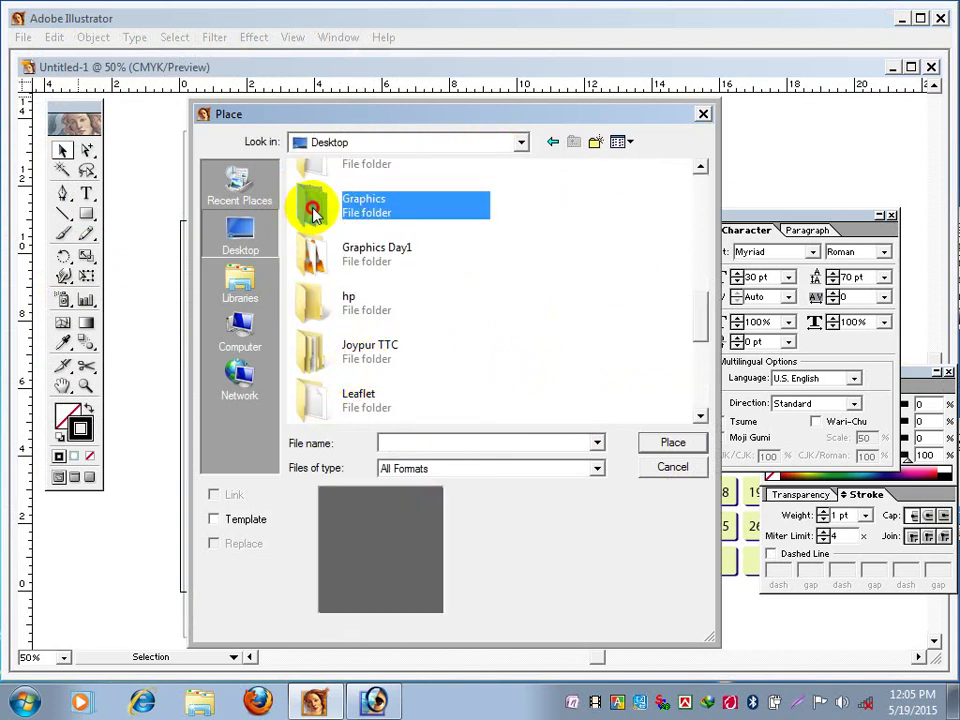
double_click(313, 210)
left_click(327, 222)
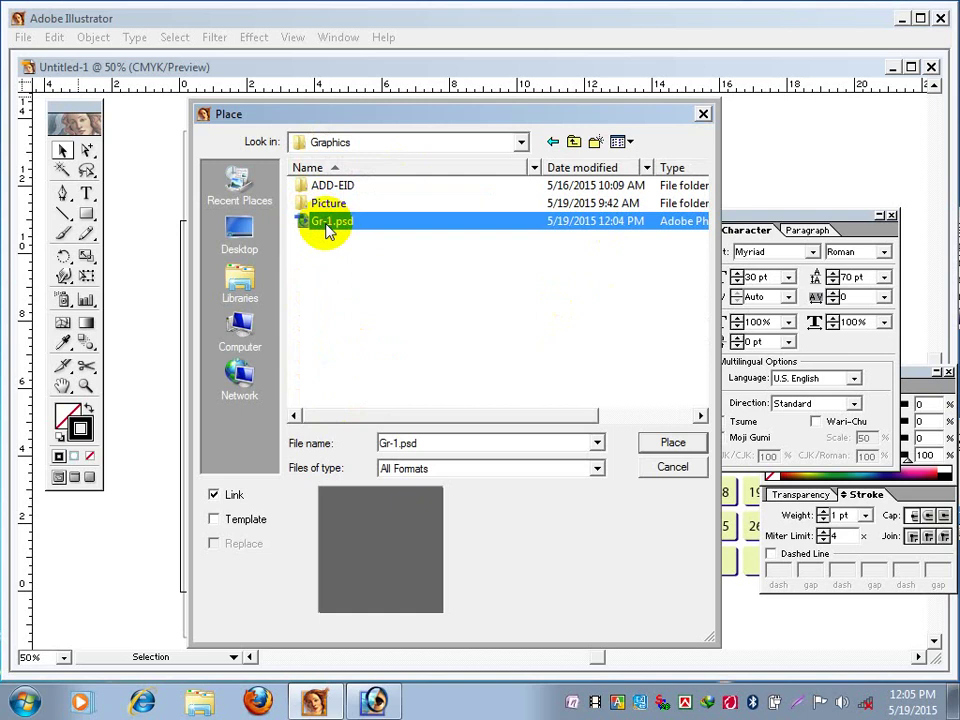
left_click(680, 444)
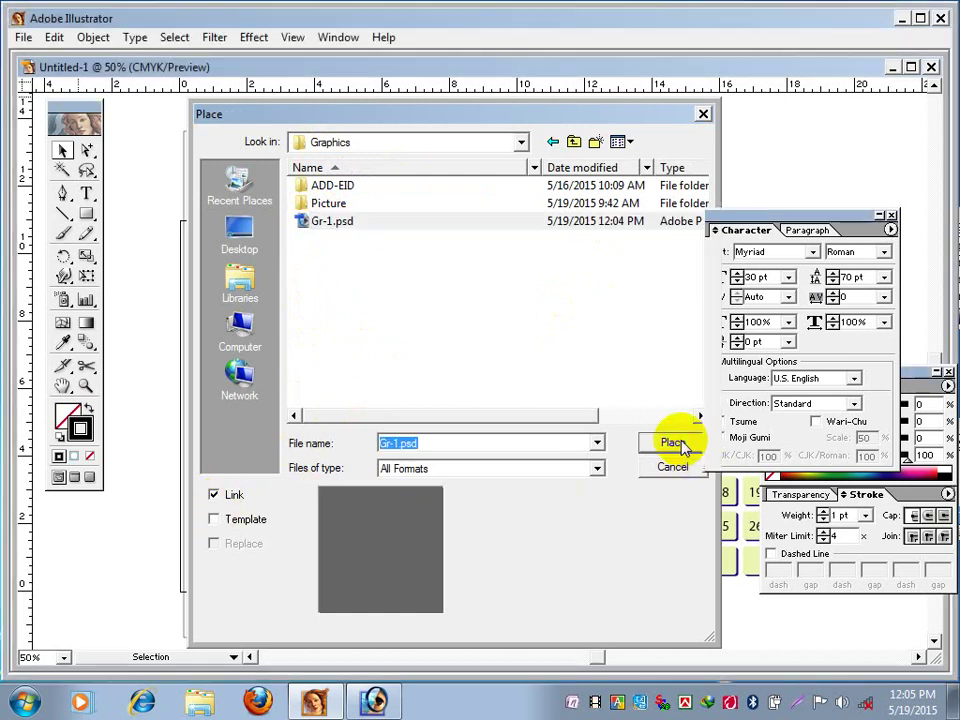
mouse_move(500, 360)
left_mouse_down()
mouse_move(362, 342)
mouse_move(356, 327)
left_mouse_up()
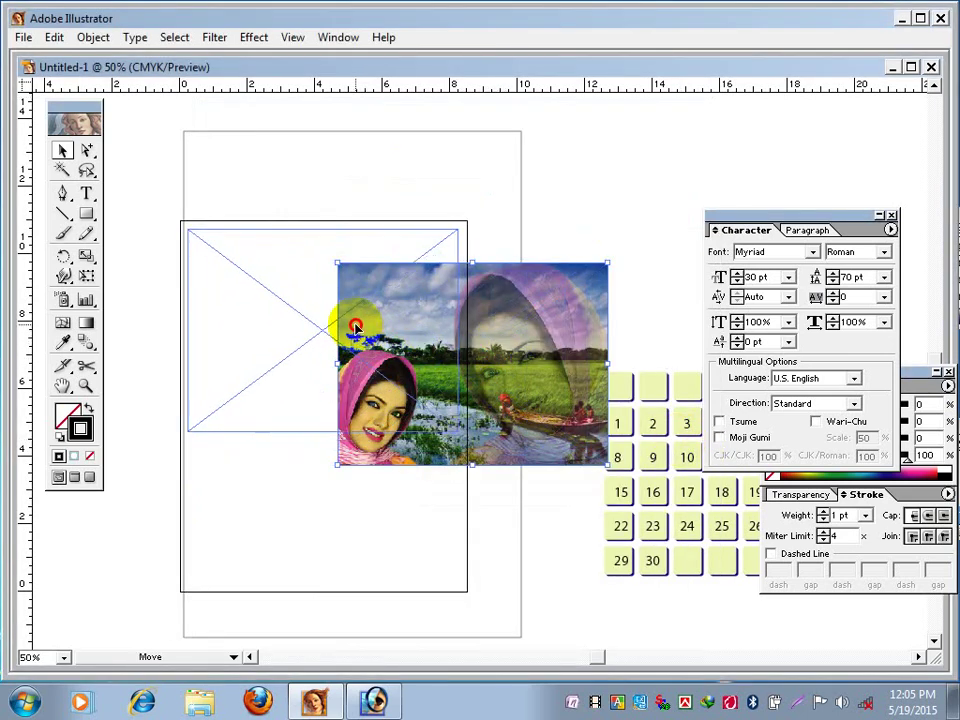
Drop the photo inside the page frame and bring the calendar grid onto the page below it.
left_click_drag(356, 327, 356, 327)
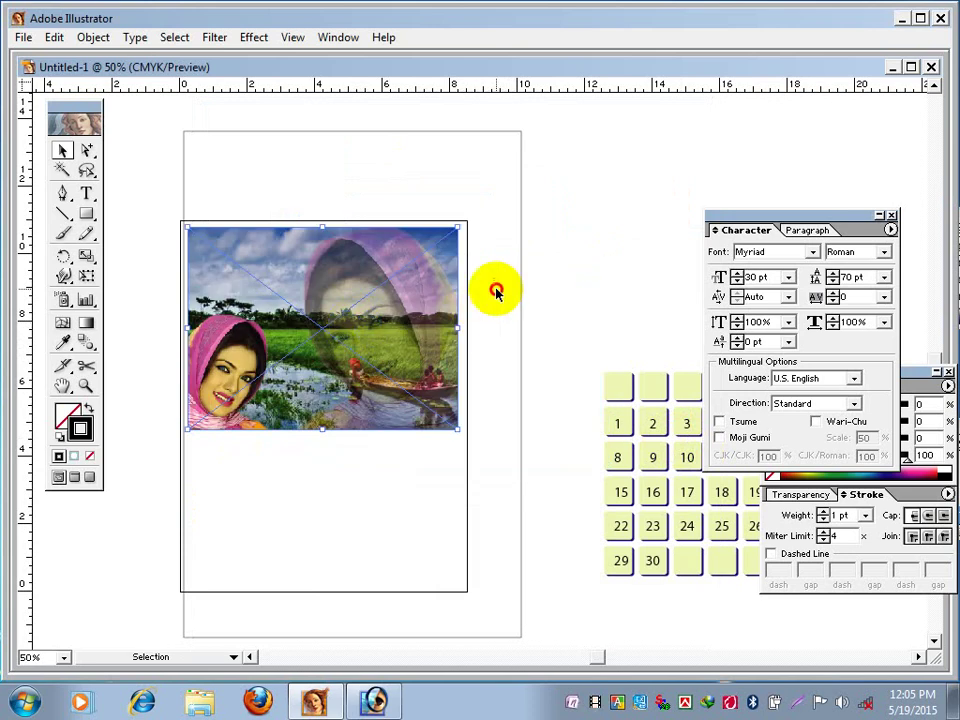
left_click_drag(663, 462, 273, 524)
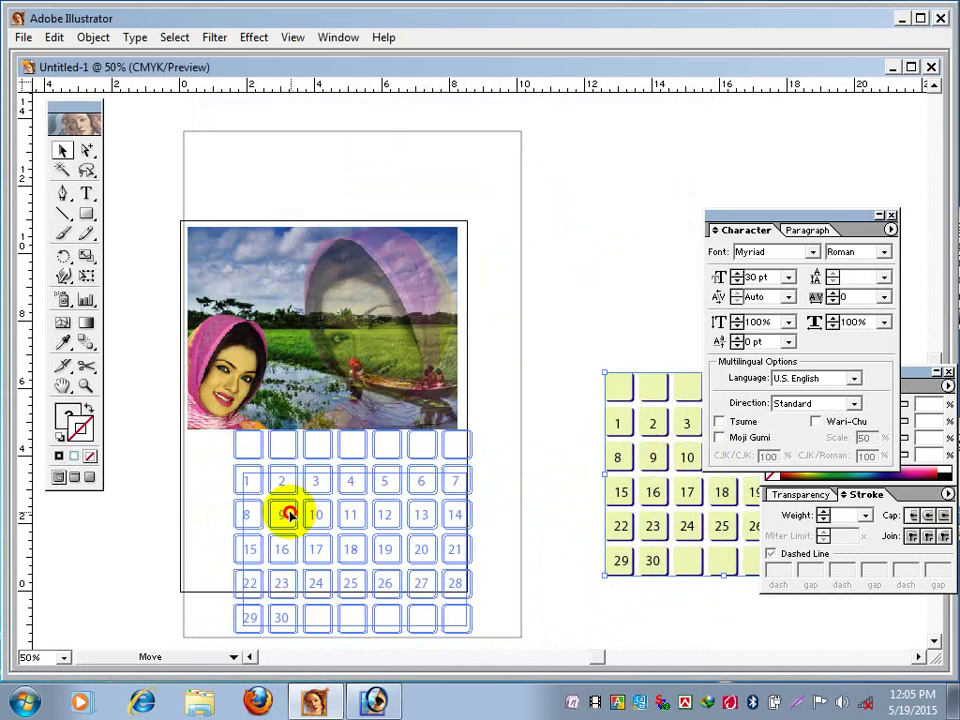
left_click_drag(273, 524, 284, 514)
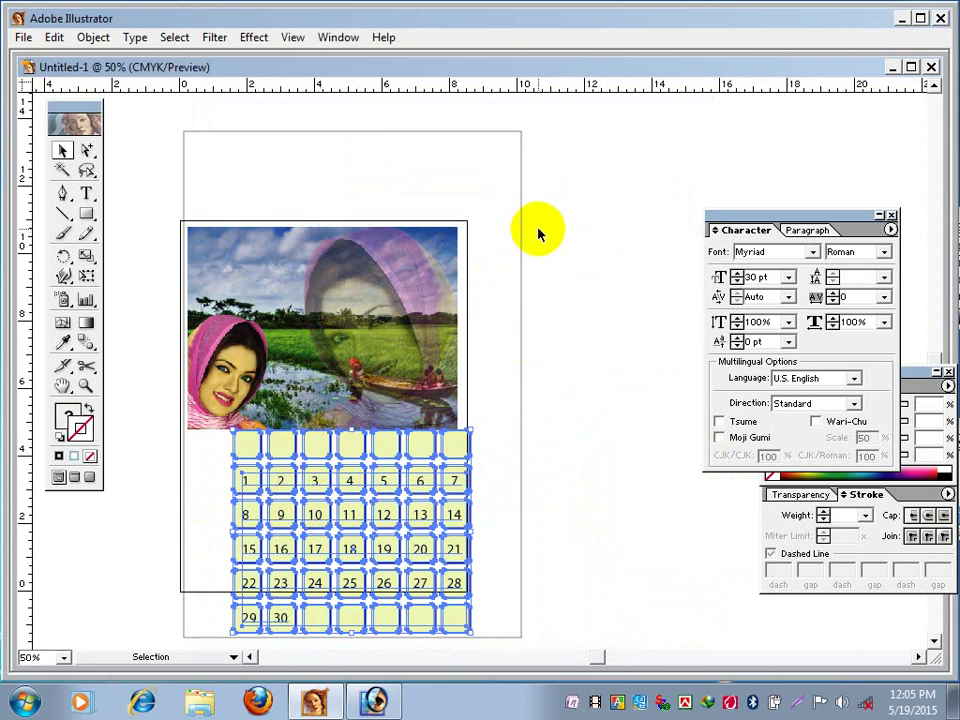
left_click_drag(538, 226, 478, 281)
left_click(505, 302)
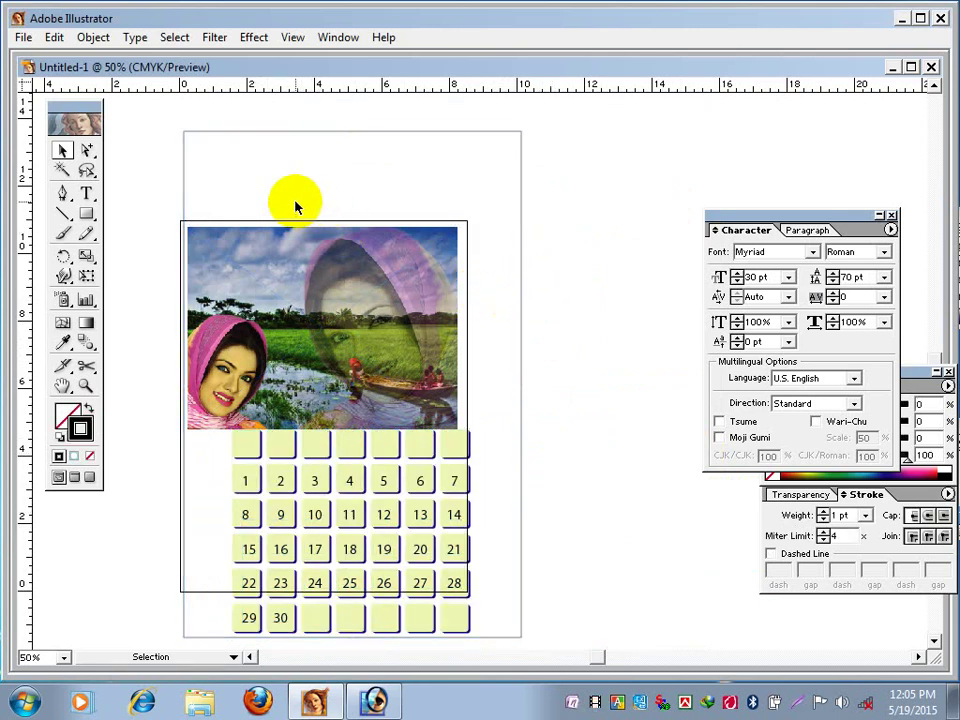
Fine-tune the photo and grid positions, then shift the whole page layout right.
left_click_drag(312, 258, 335, 215)
mouse_move(317, 480)
left_mouse_down()
mouse_move(320, 452)
mouse_move(321, 503)
left_mouse_up()
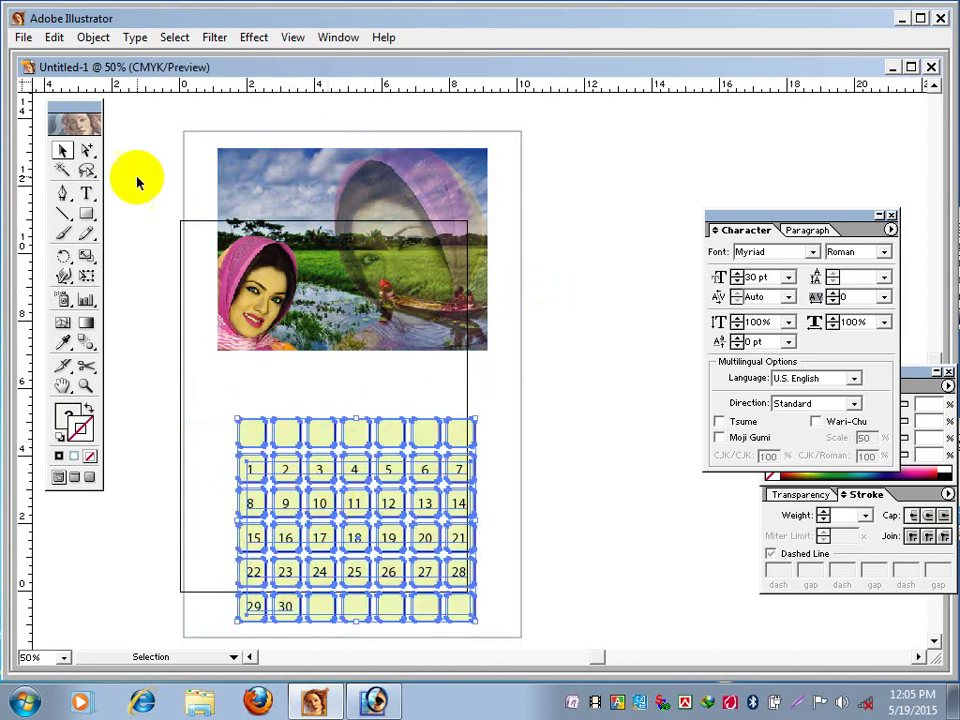
mouse_move(159, 146)
left_mouse_down()
mouse_move(476, 540)
mouse_move(491, 506)
left_mouse_up()
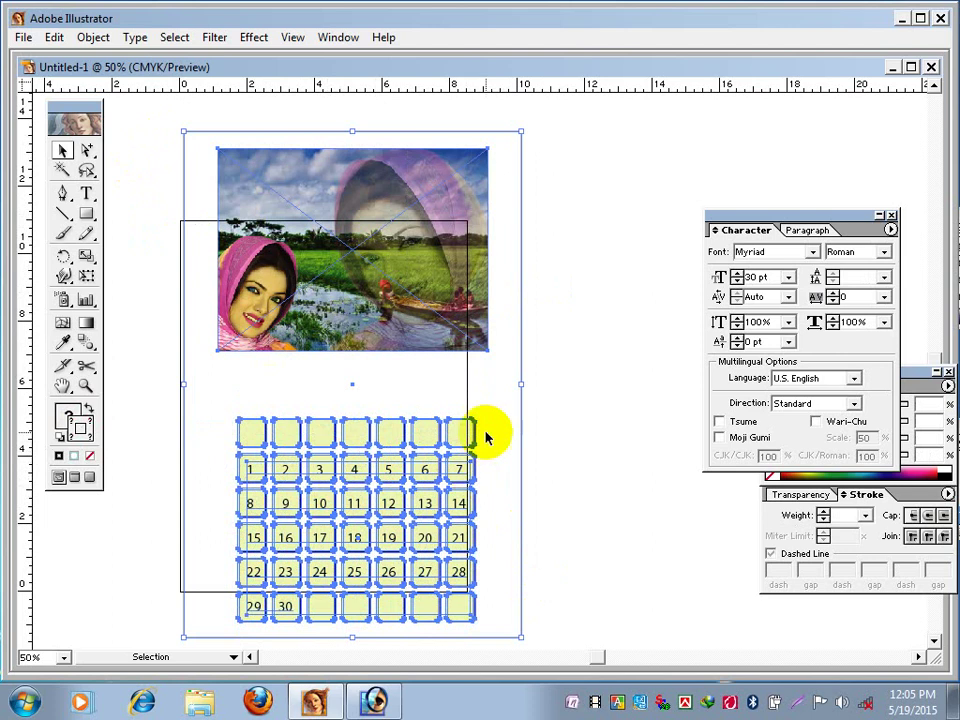
left_click_drag(485, 437, 529, 257)
left_click(270, 345)
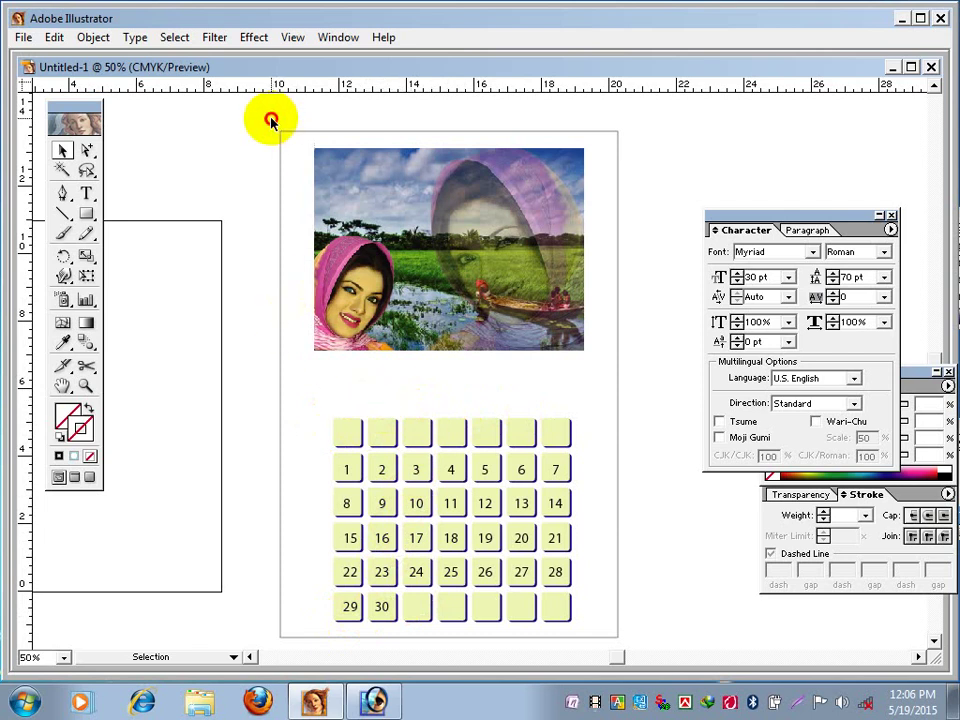
Alt-drag the photo and calendar to make a duplicate page on the right.
left_click_drag(270, 120, 618, 605)
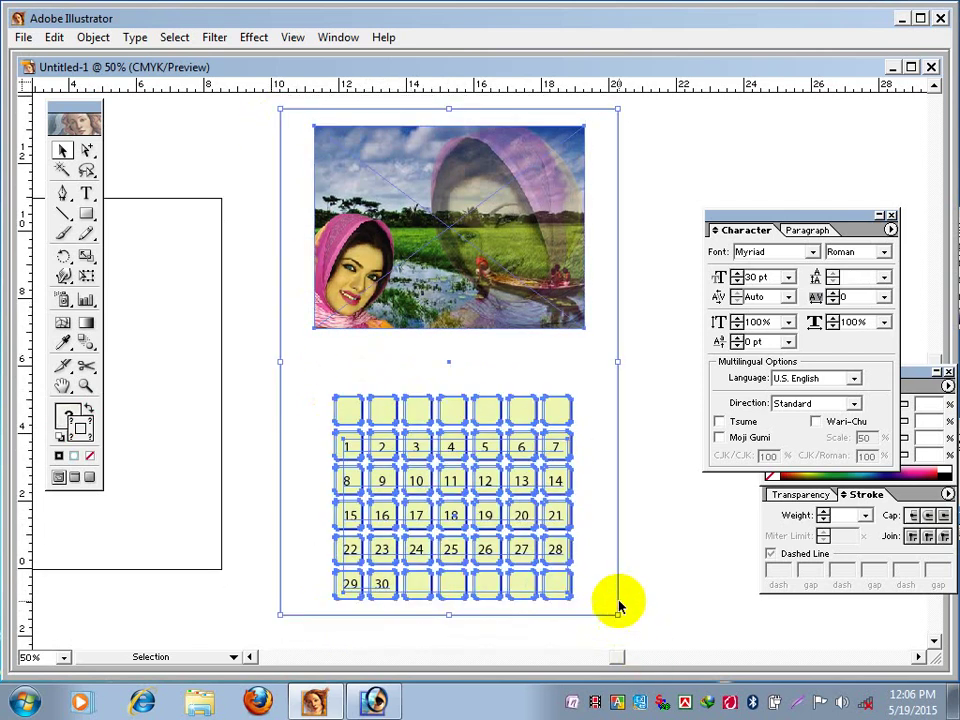
key("space")
mouse_move(557, 354)
left_mouse_down()
mouse_move(506, 338)
mouse_move(287, 325)
left_mouse_up()
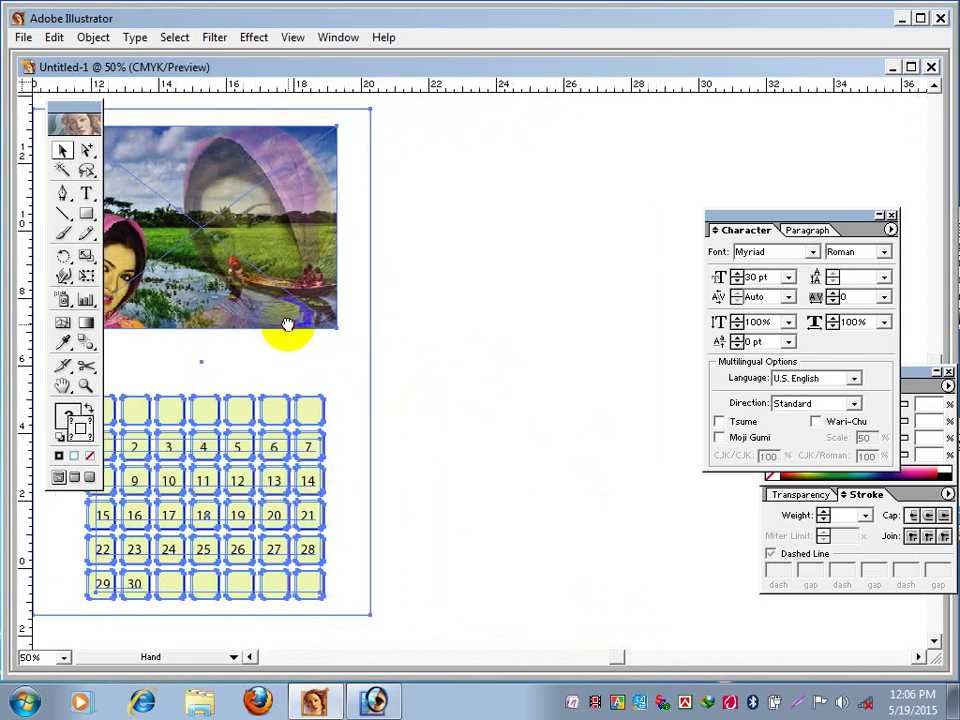
left_click(205, 234)
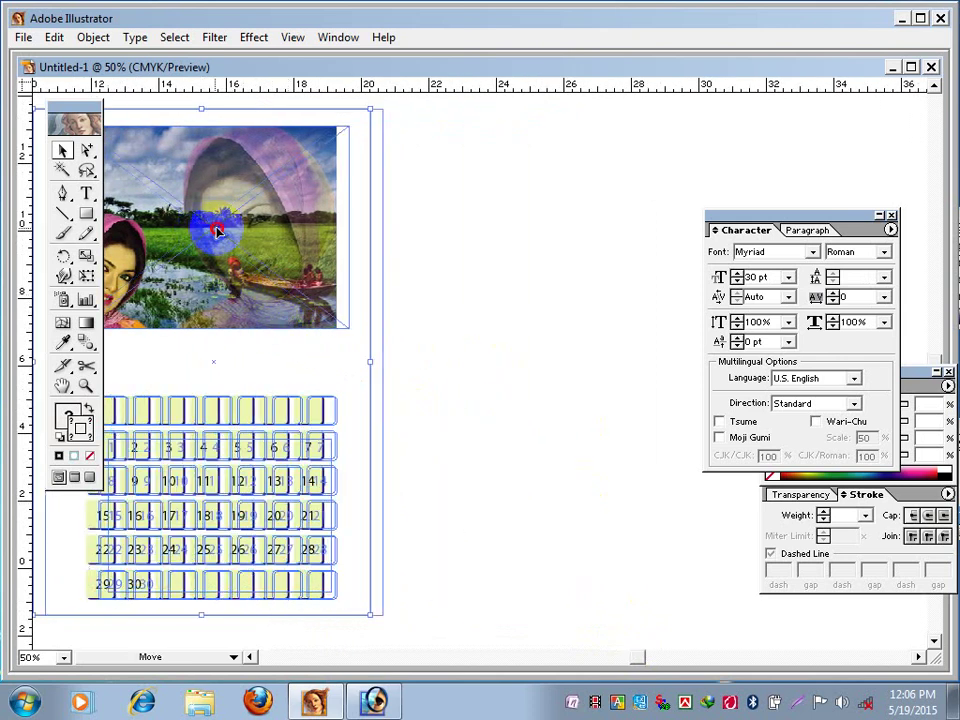
left_click_drag(203, 232, 558, 262)
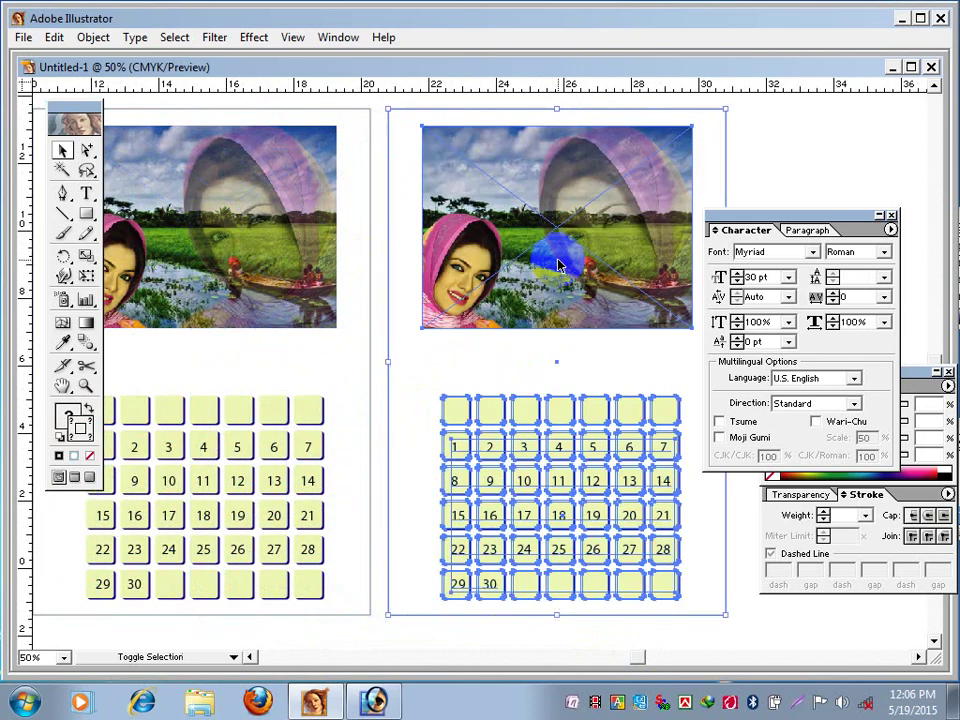
left_click(789, 182)
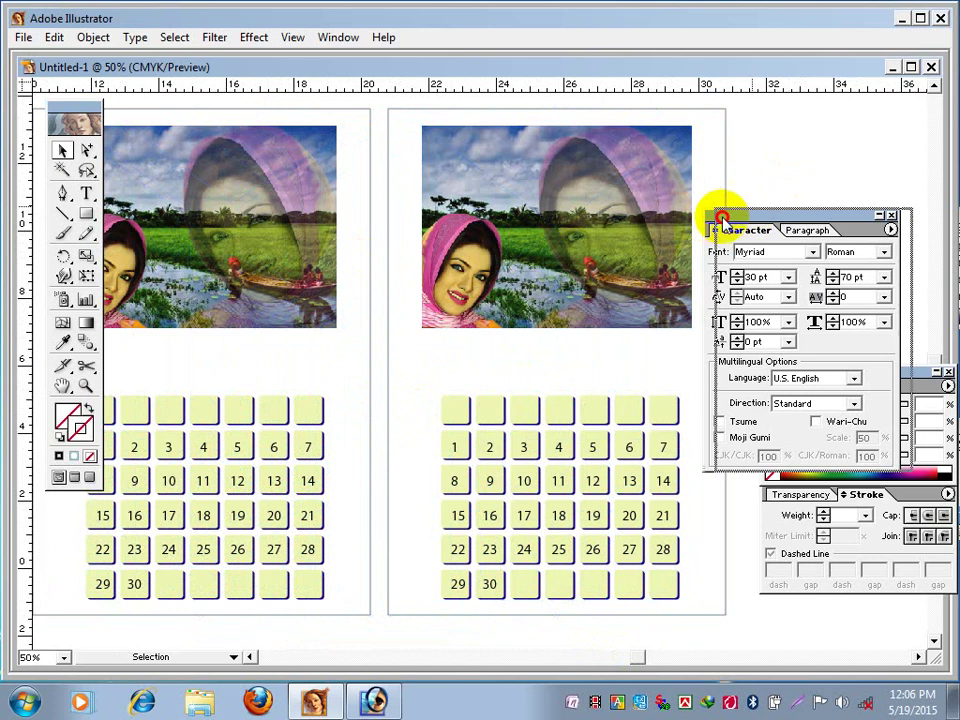
Move the Character panel aside and select the right-hand copy's photo.
left_click_drag(722, 232, 803, 236)
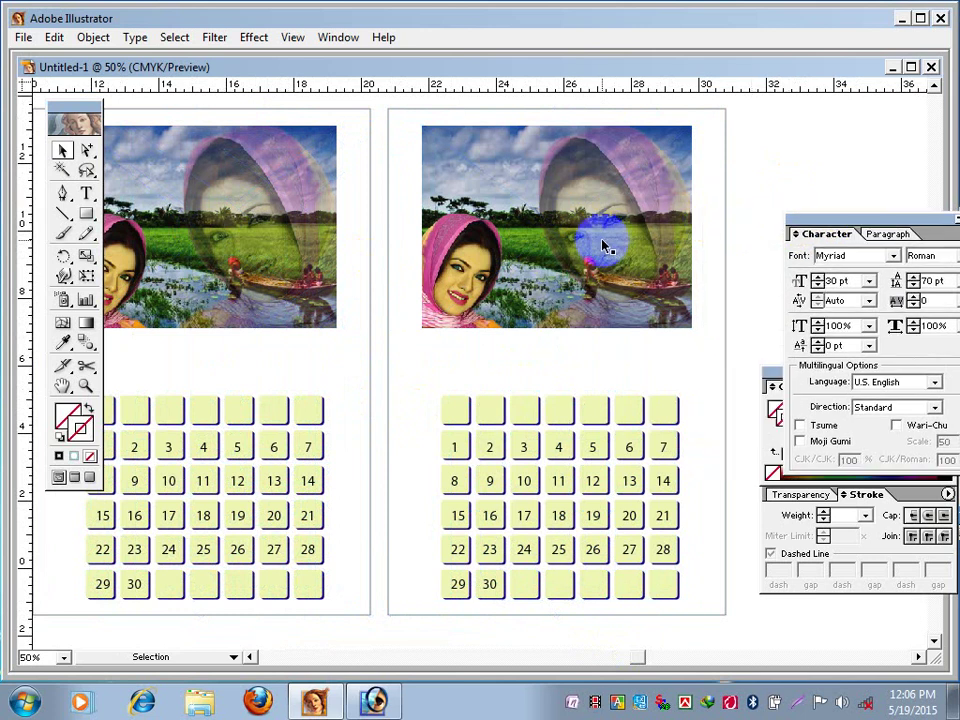
left_click(454, 447)
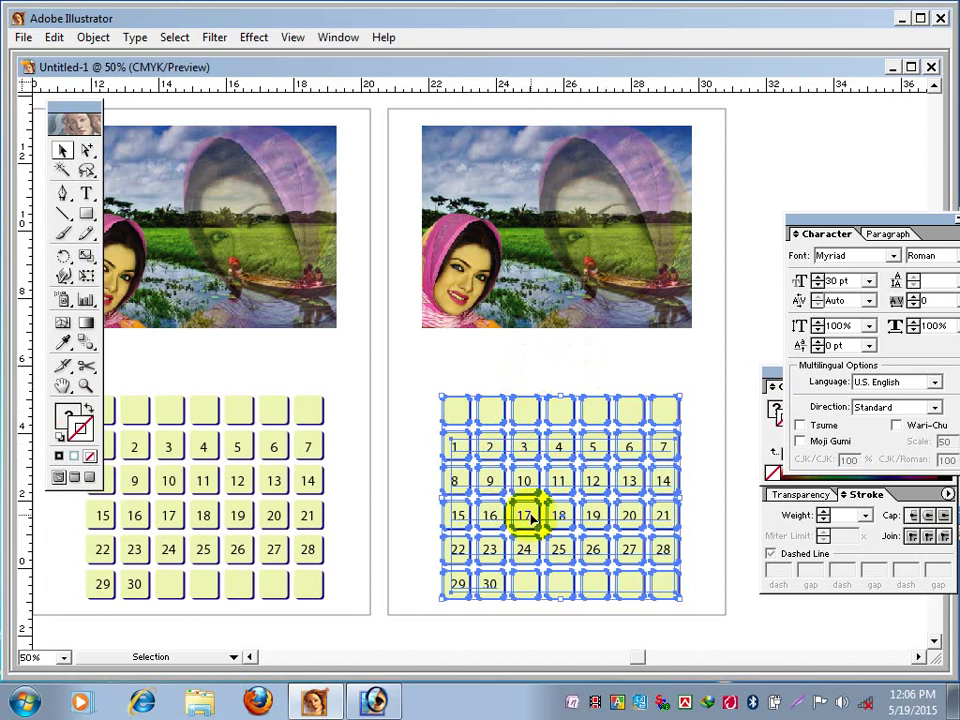
left_click(735, 420)
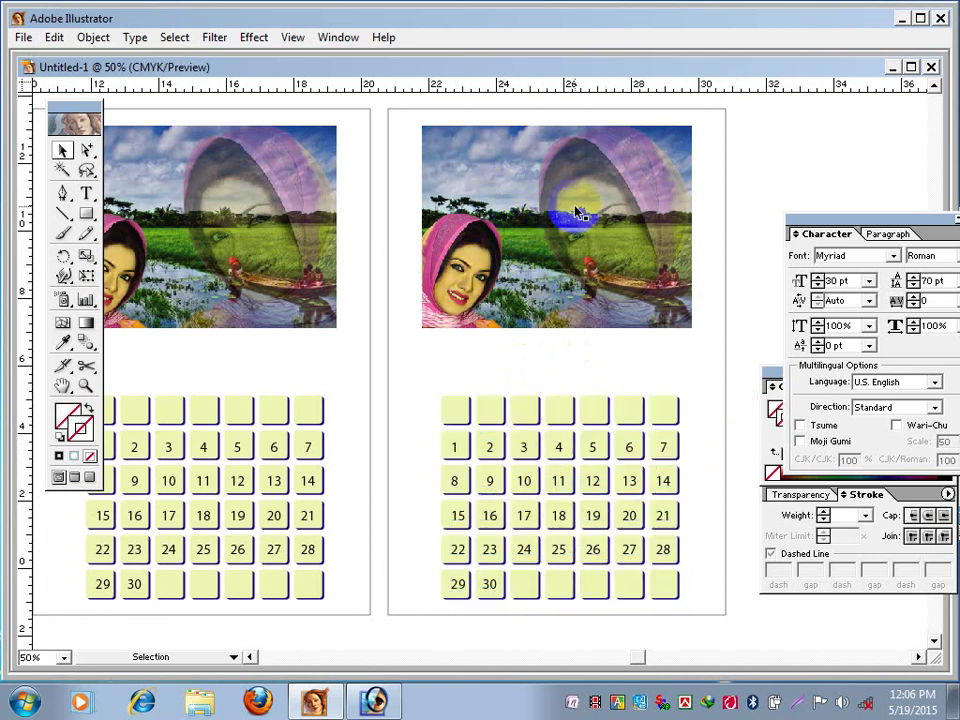
left_click(522, 240)
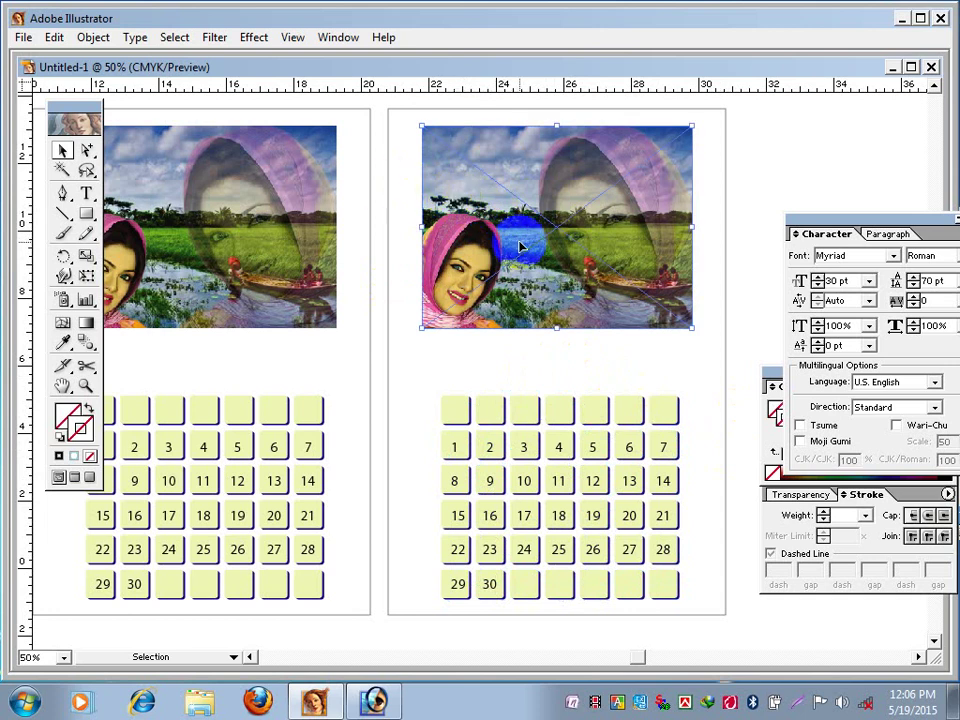
Show the Links panel and use Edit Original to open Gr-1.psd in Photoshop.
left_click(340, 40)
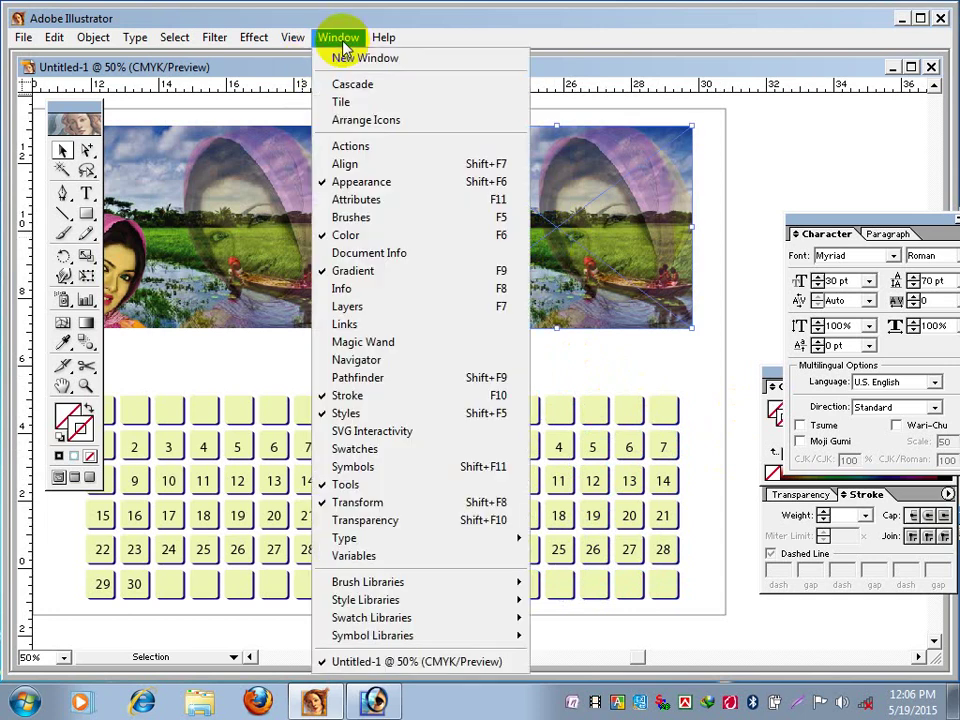
left_click(346, 326)
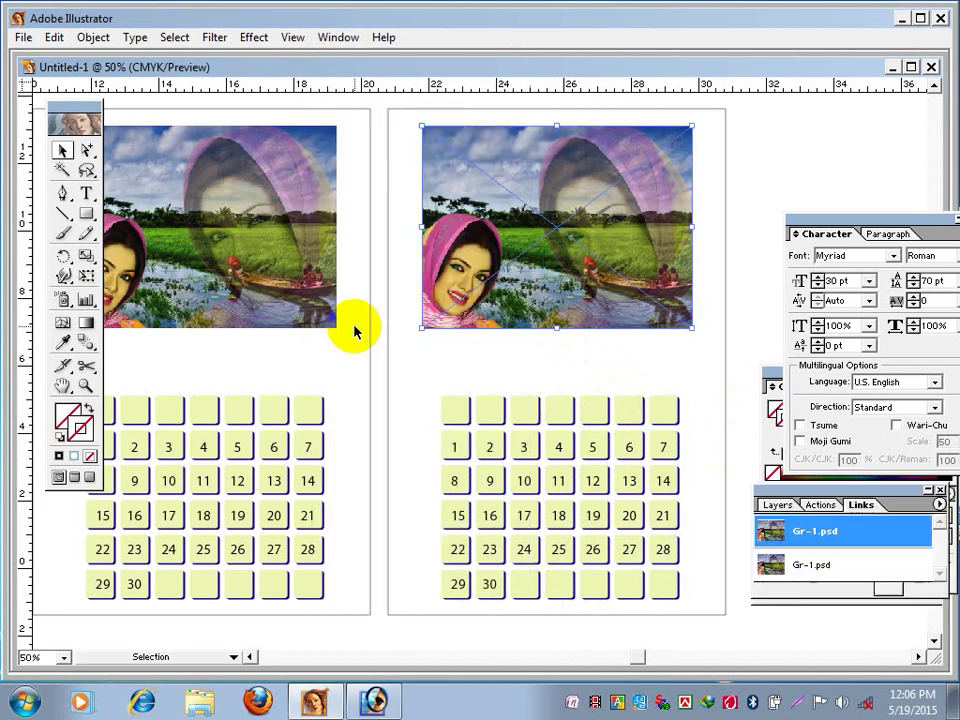
left_click_drag(803, 503, 771, 285)
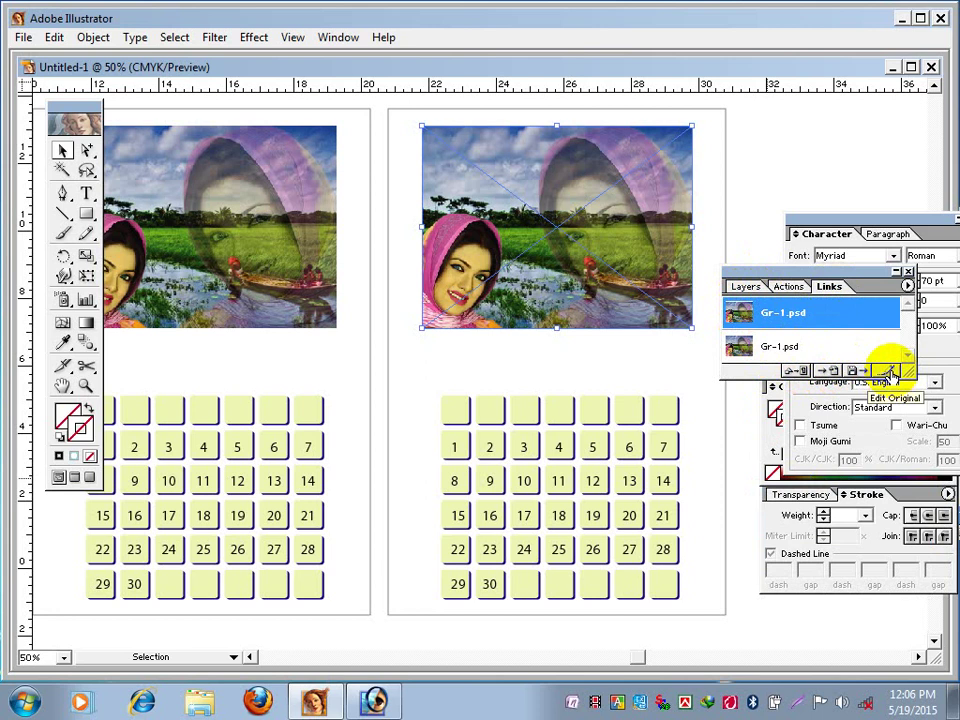
left_click(890, 372)
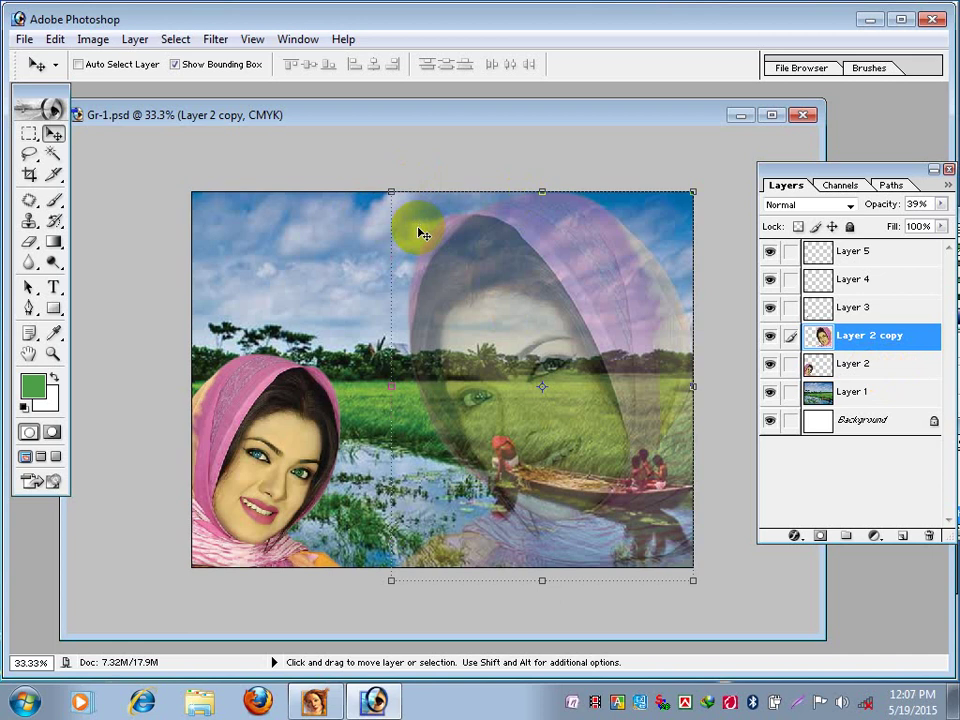
Hide the landscape Layer 1 so the faces sit on white.
left_click(372, 356)
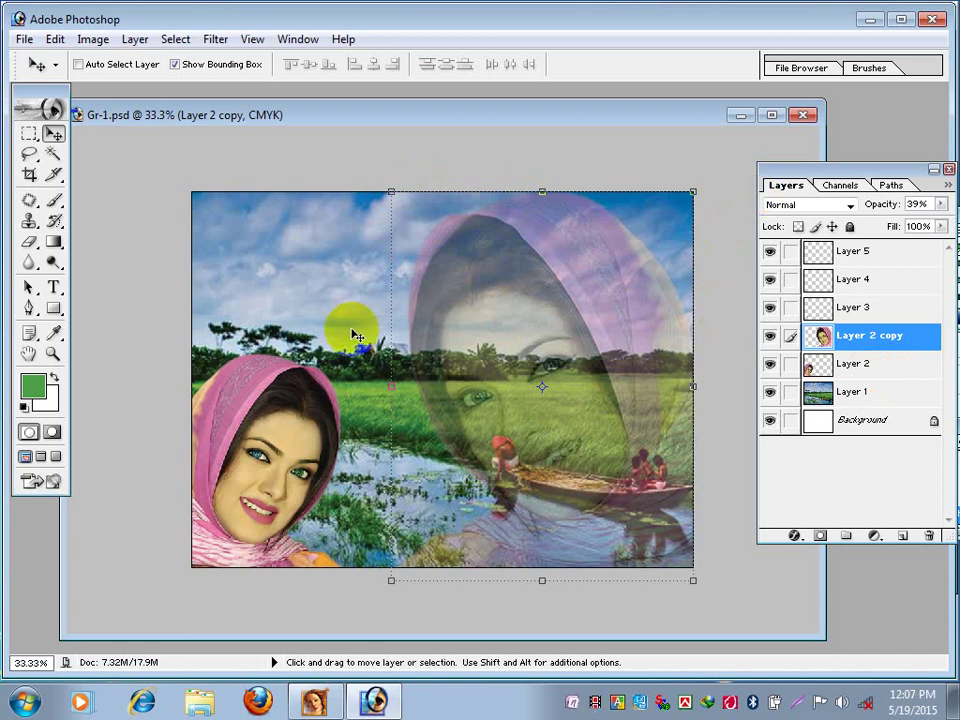
left_click(435, 366)
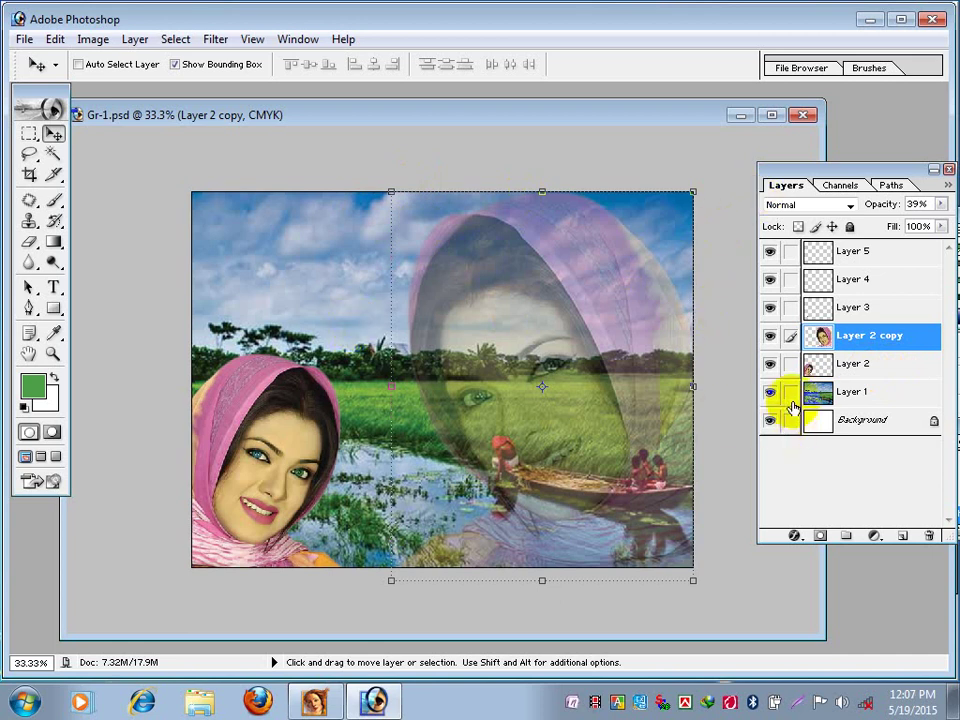
left_click(771, 393)
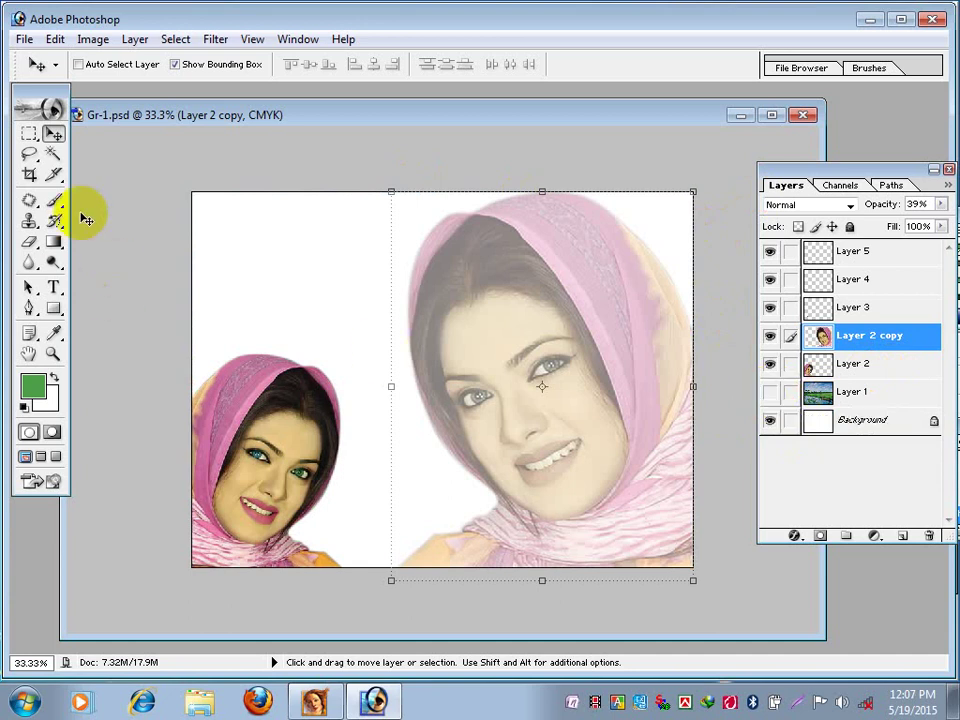
Open the file dialog, go to the Picture folder and select n3.jpg.
left_click(24, 40)
left_click(45, 81)
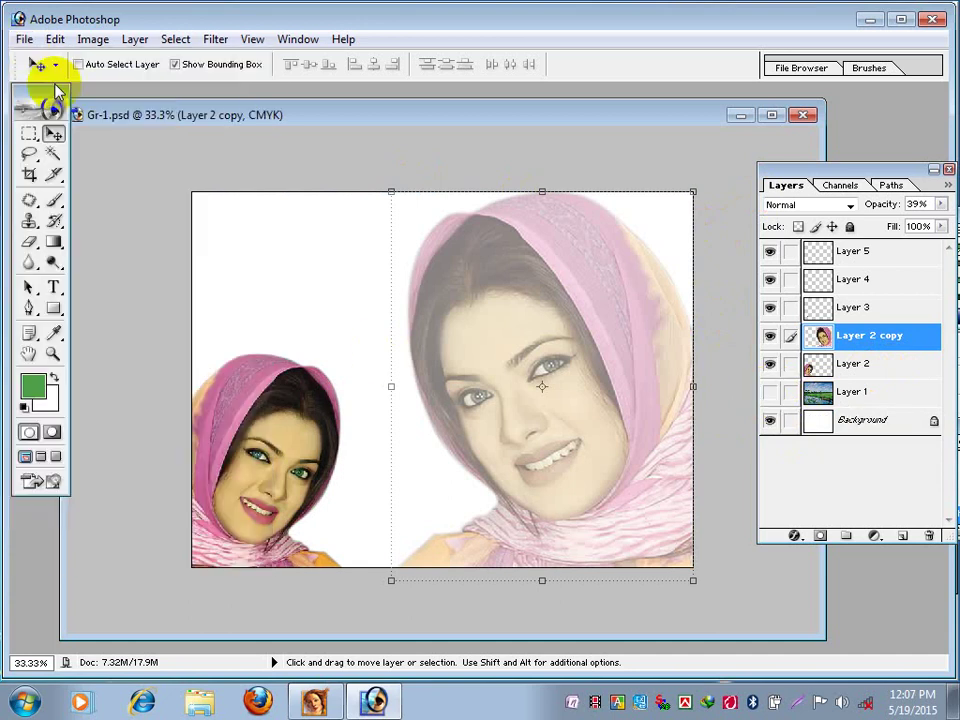
double_click(466, 197)
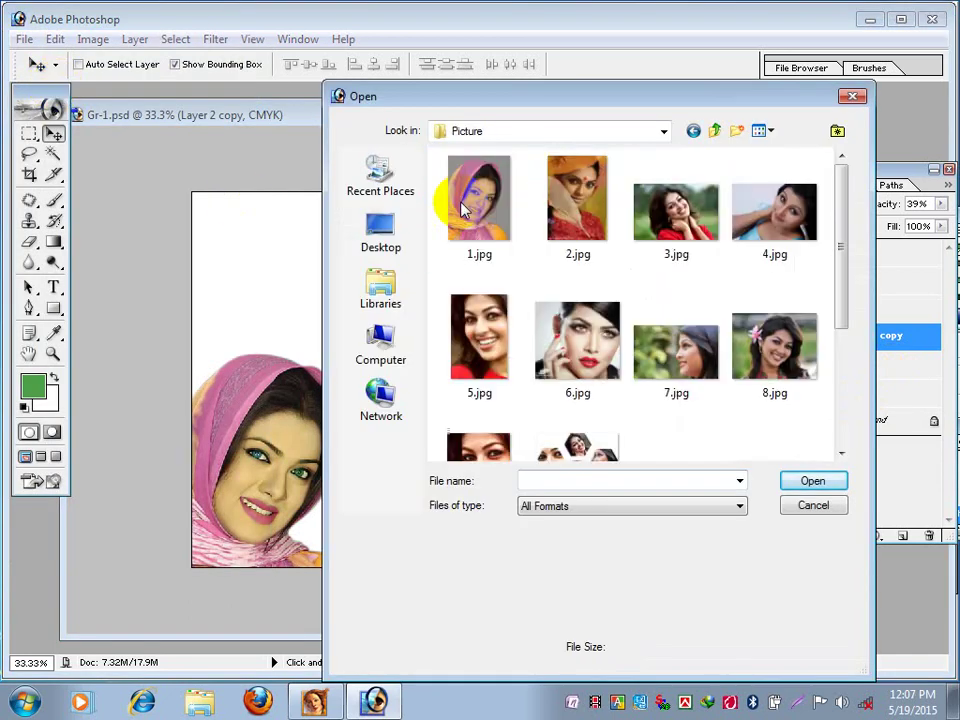
left_click_drag(840, 272, 846, 443)
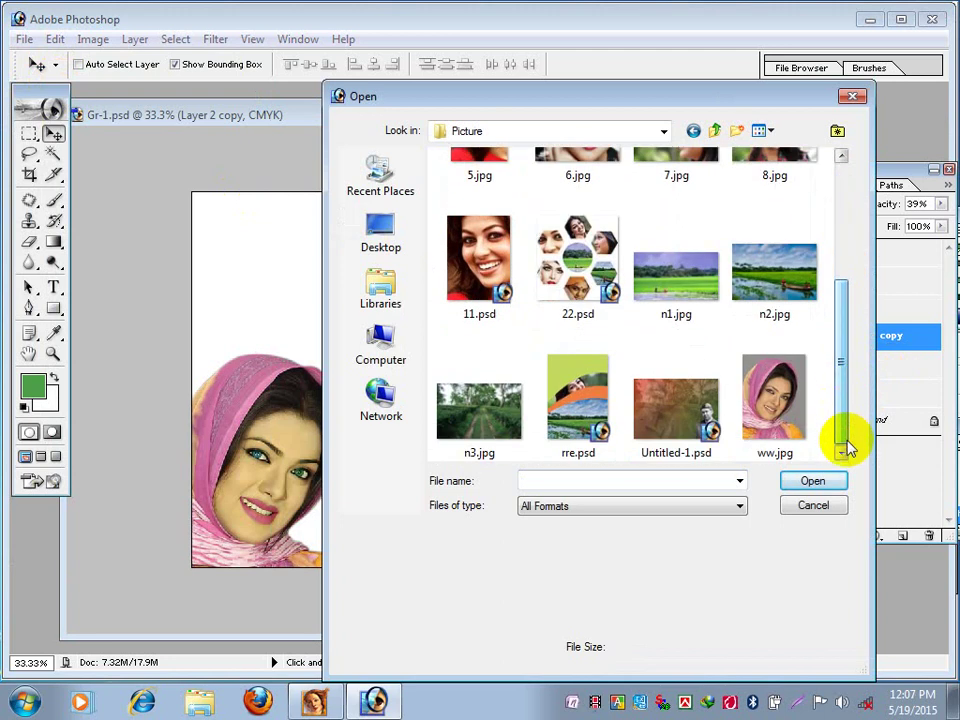
left_click(448, 432)
Open n3.jpg and drag the tea-garden image into Gr-1.psd as a new layer.
left_click(813, 481)
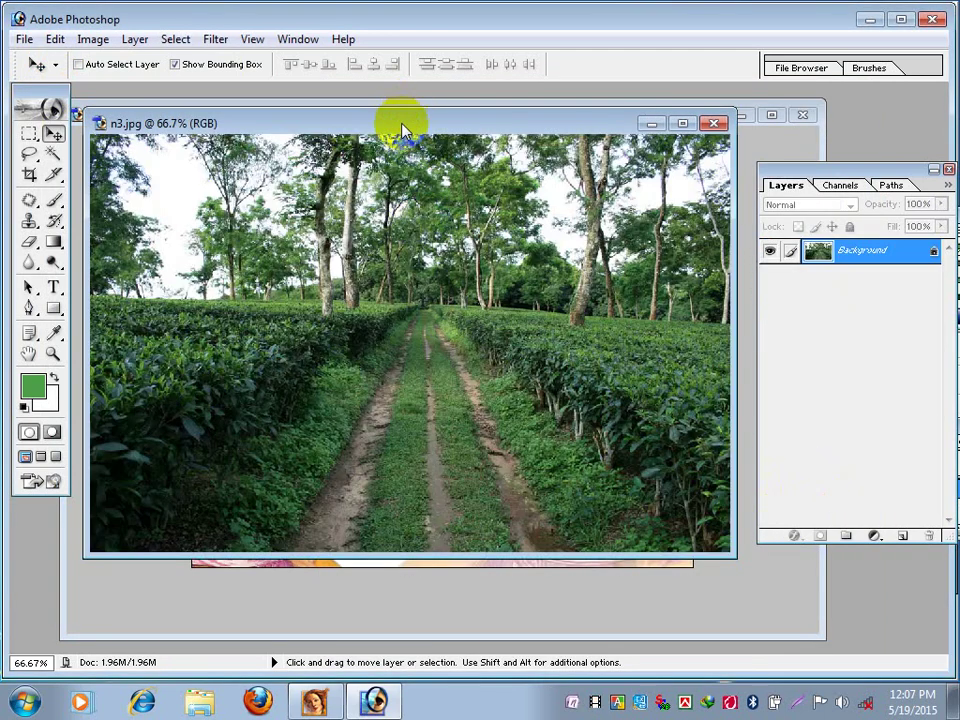
left_click_drag(400, 123, 594, 315)
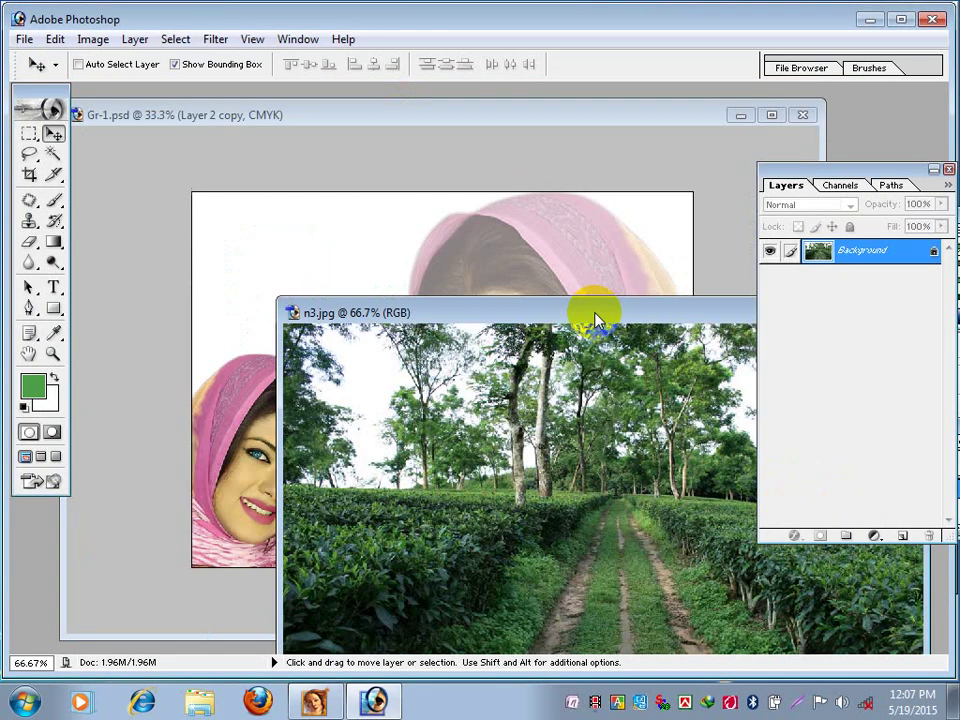
left_click(292, 250)
mouse_move(292, 250)
left_mouse_down()
mouse_move(296, 268)
mouse_move(470, 390)
mouse_move(695, 572)
left_mouse_up()
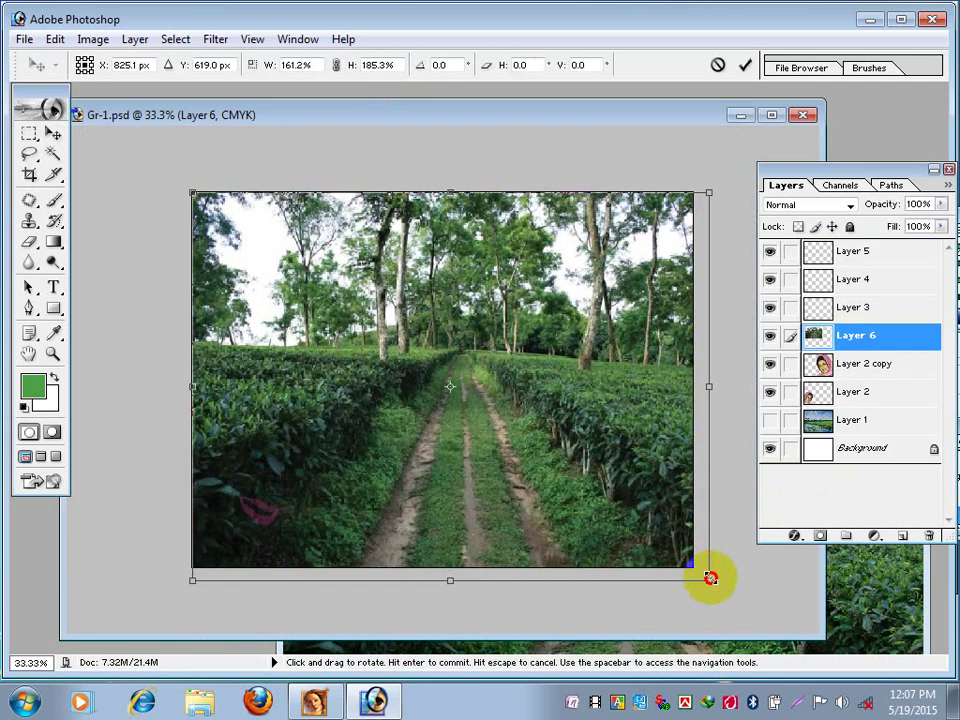
Apply the tea-garden layer's resize and move Layer 6 below Layer 2.
left_click(53, 133)
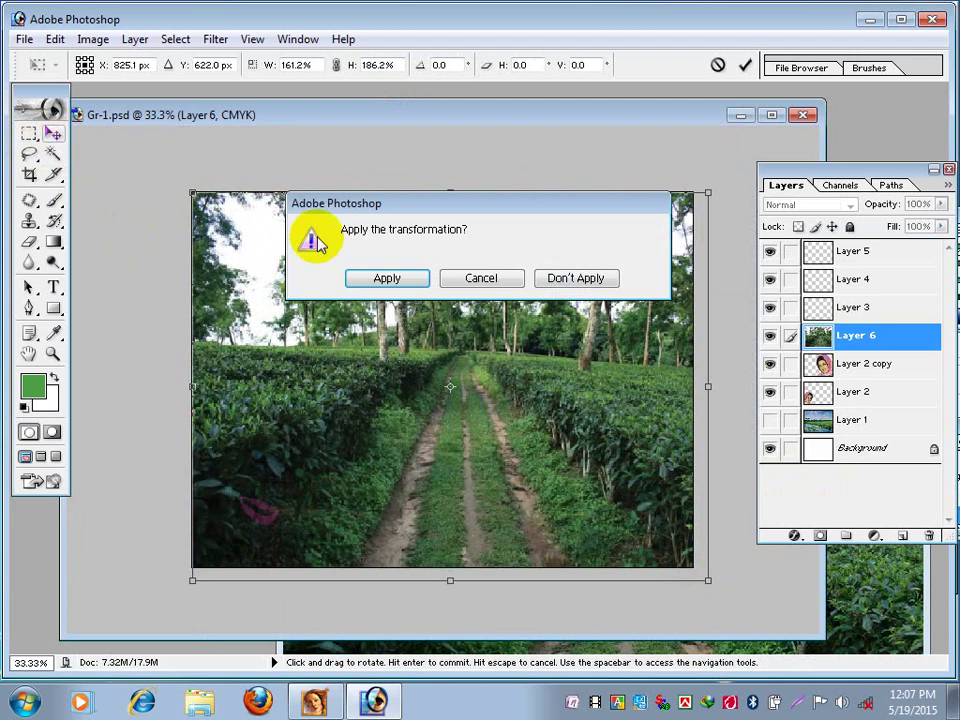
left_click(376, 281)
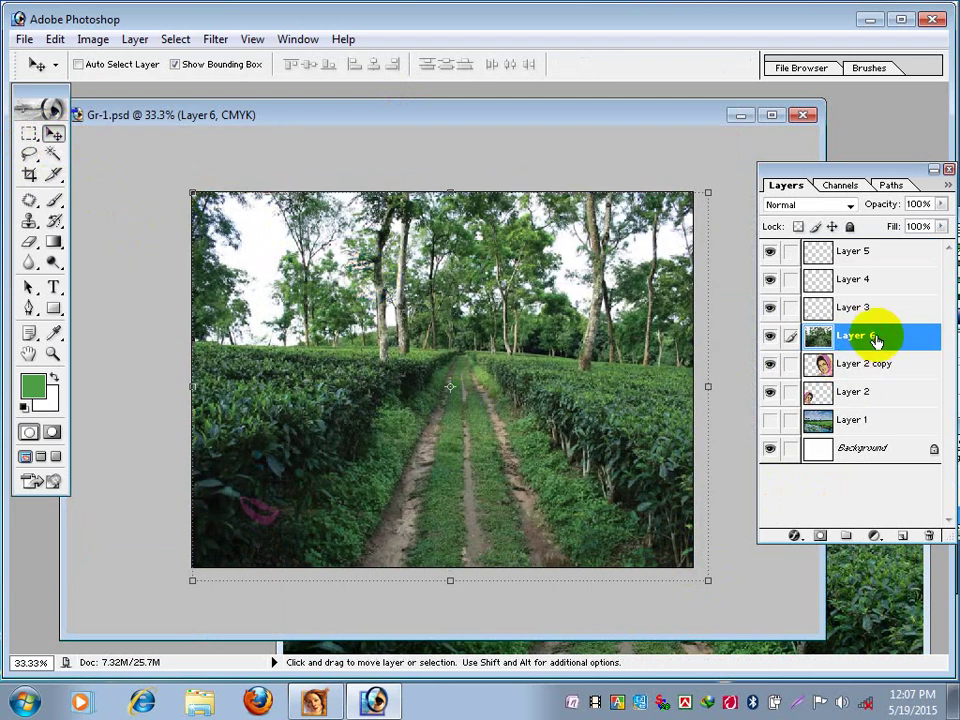
left_click(882, 338)
left_click_drag(882, 338, 897, 408)
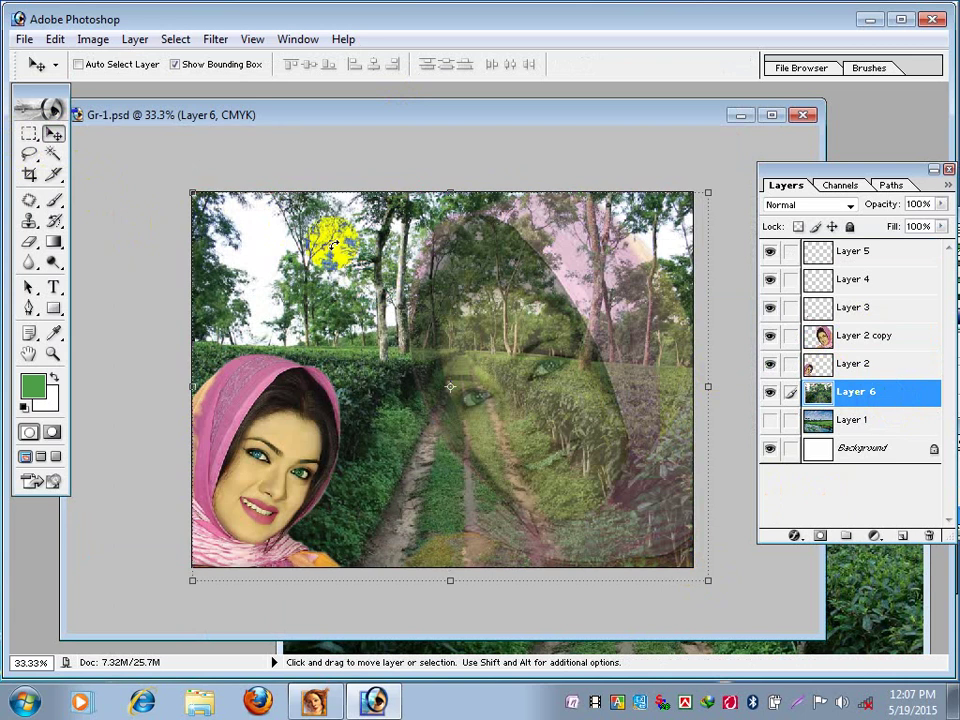
left_click(24, 40)
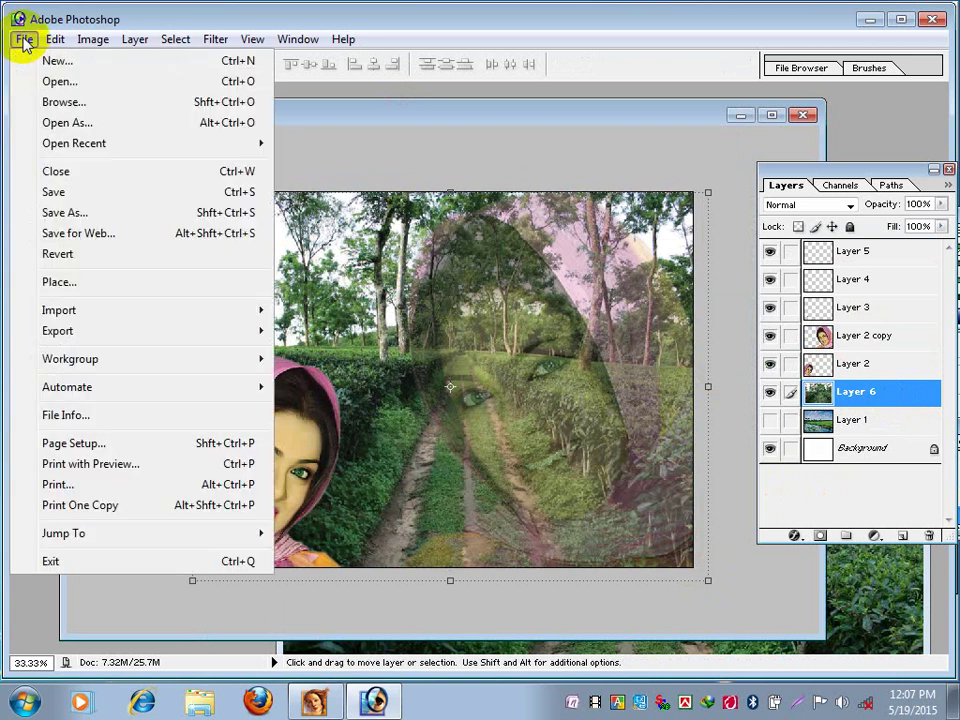
Save the composite as Gr-2.psd in the Graphics folder, keeping its layers.
left_click(77, 216)
type("Gr-2.psd")
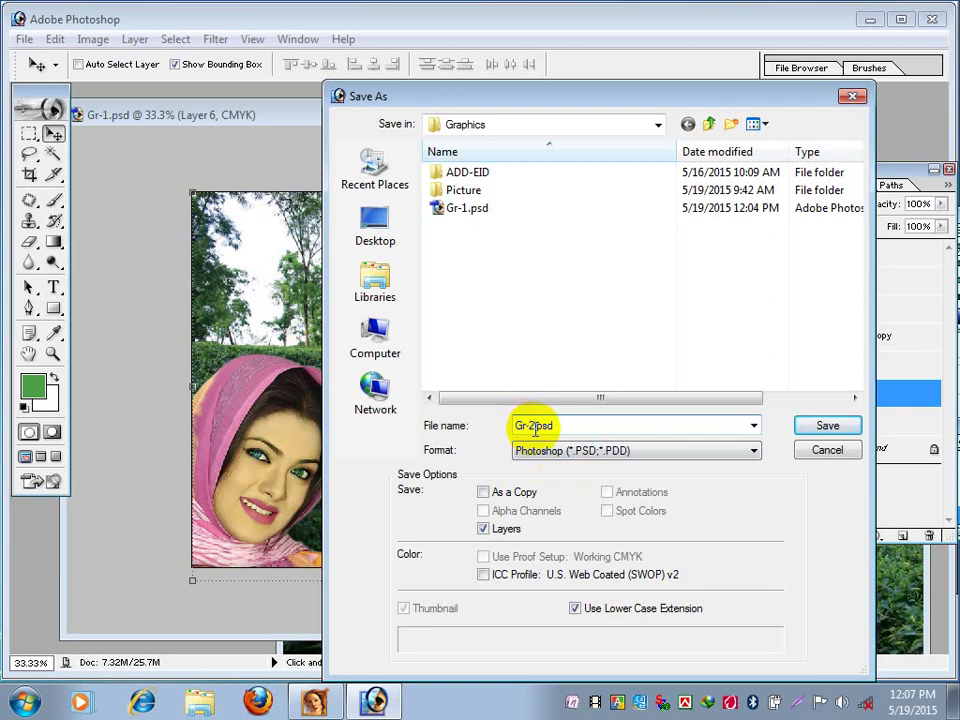
left_click(827, 428)
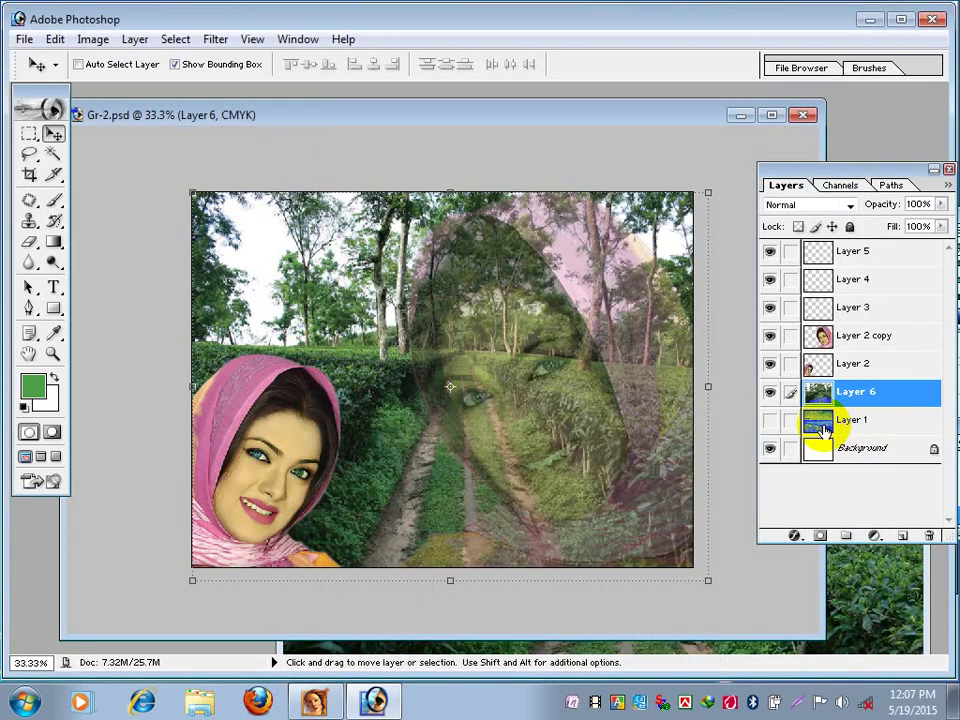
left_click(600, 386)
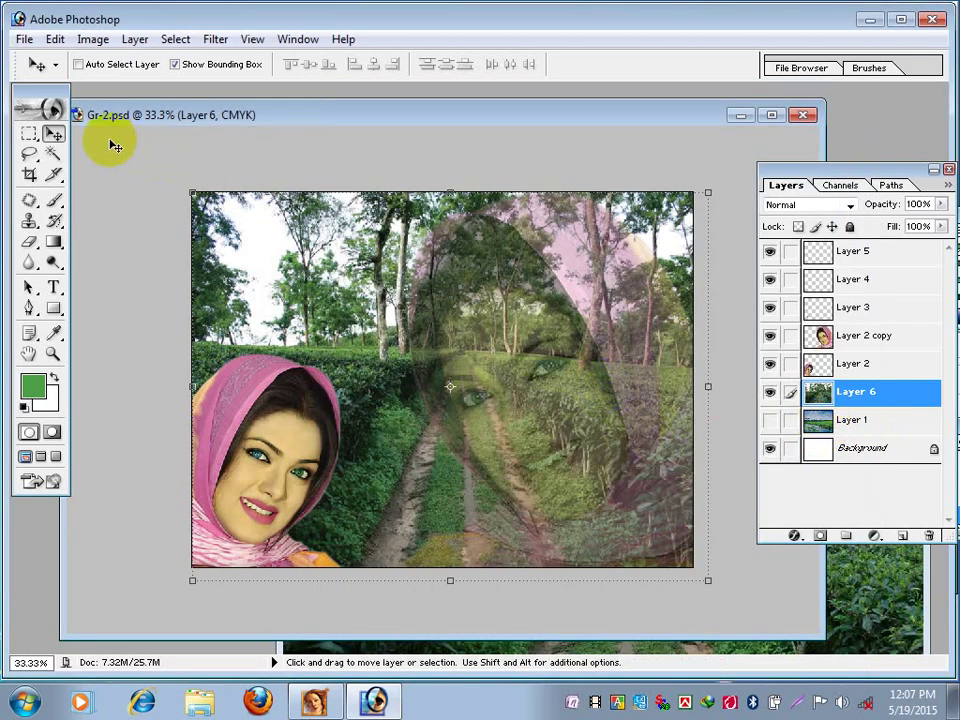
left_click(200, 236)
left_click(452, 562)
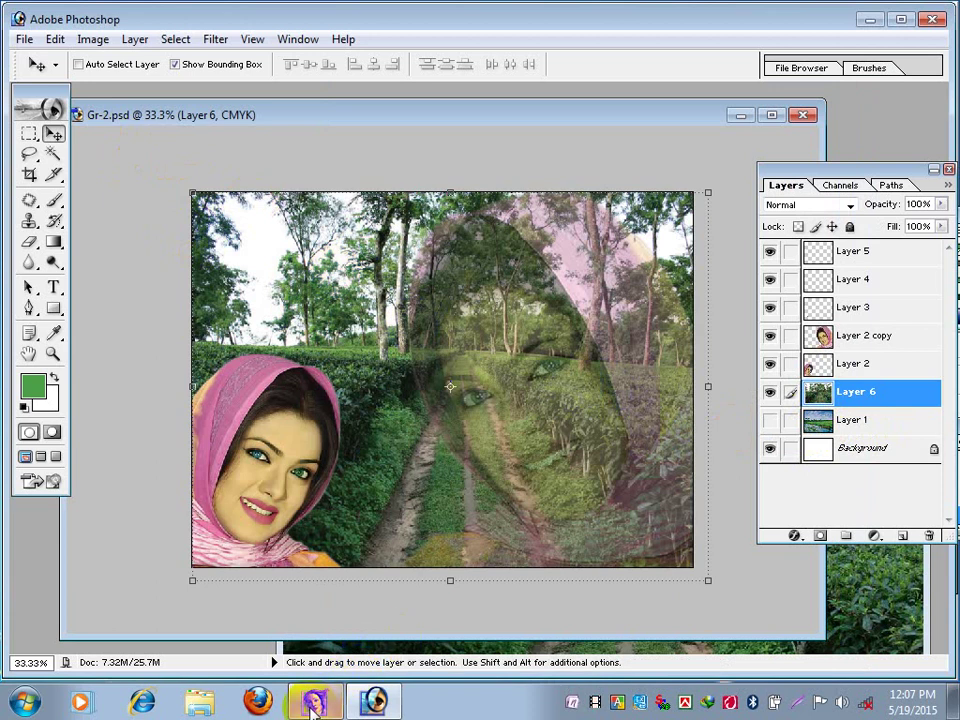
Return to Illustrator, reposition the Links panel and select the right-hand calendar photo.
left_click(312, 707)
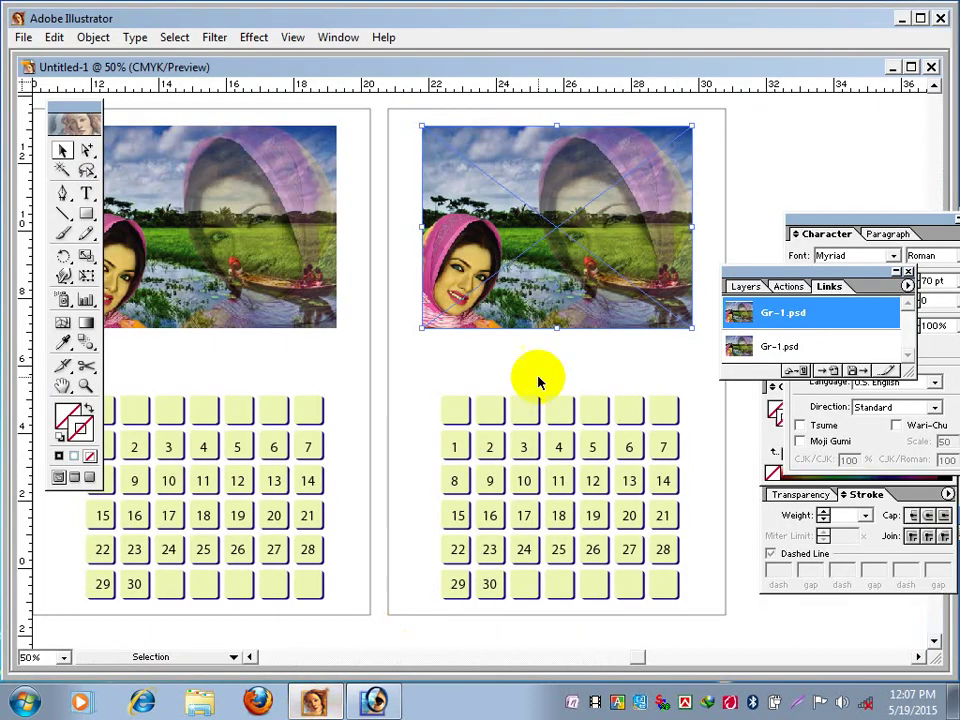
left_click(588, 232)
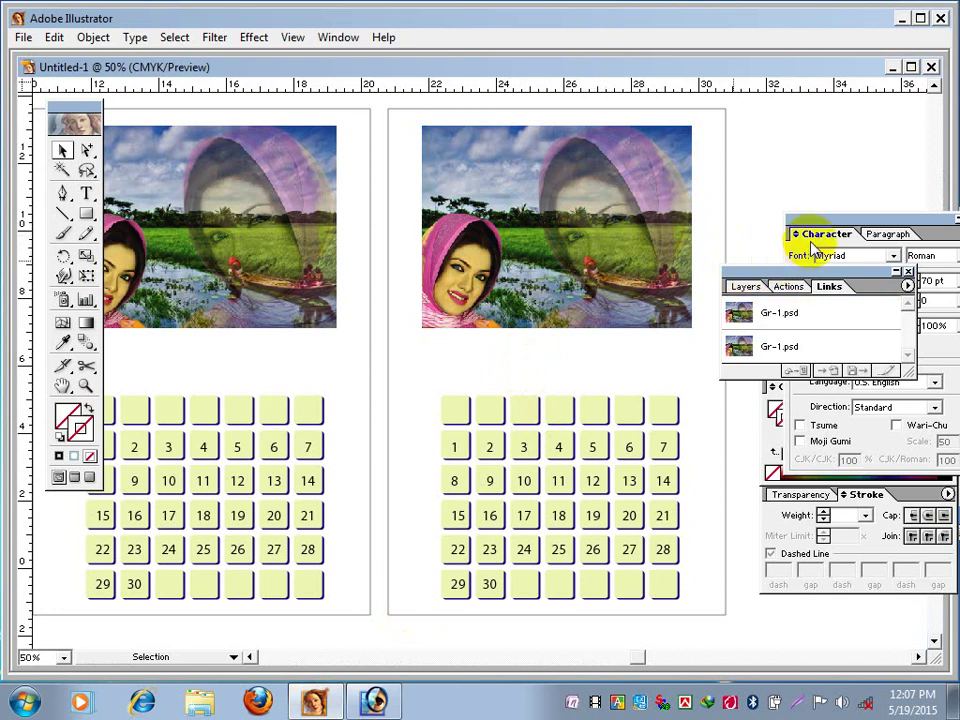
left_click(762, 272)
left_click_drag(762, 276, 679, 197)
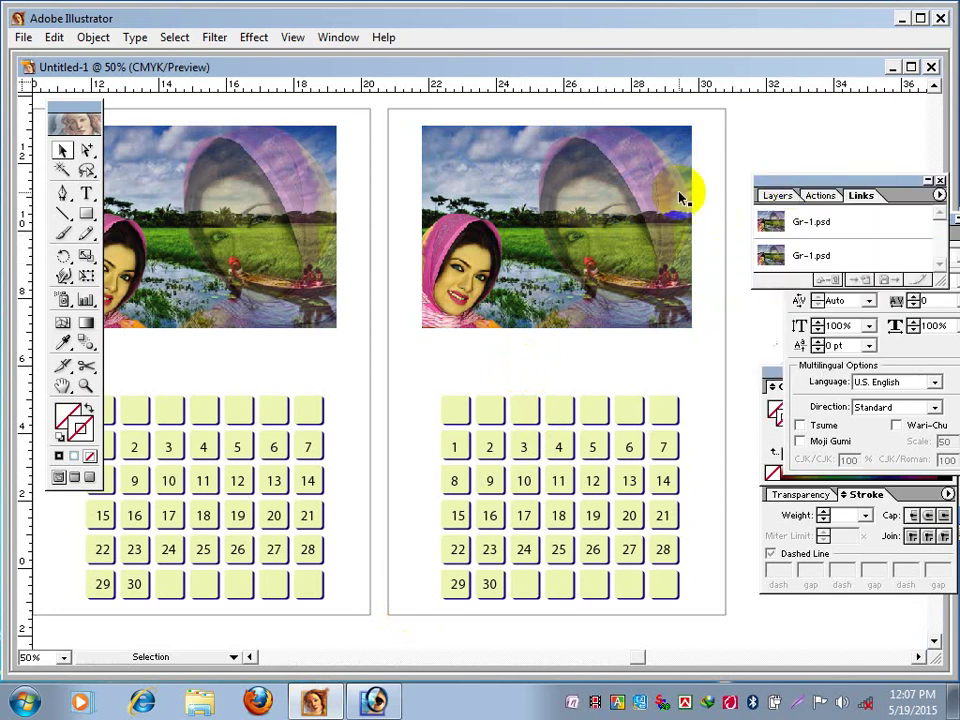
left_click(565, 211)
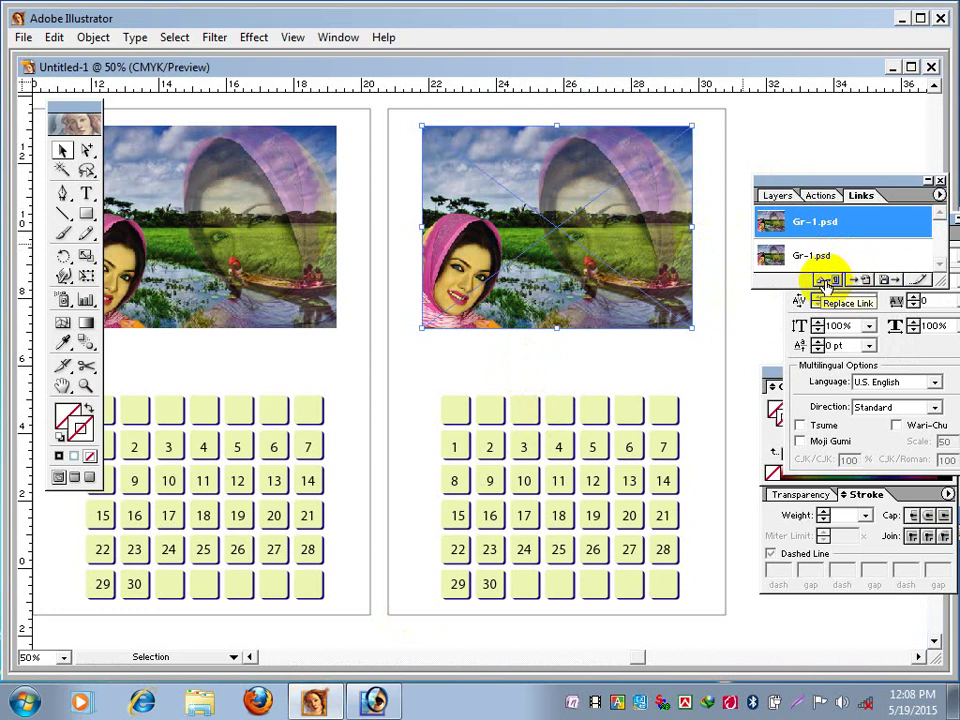
Replace the right photo's link with Gr-2.psd and check the tea-garden result.
left_click(826, 282)
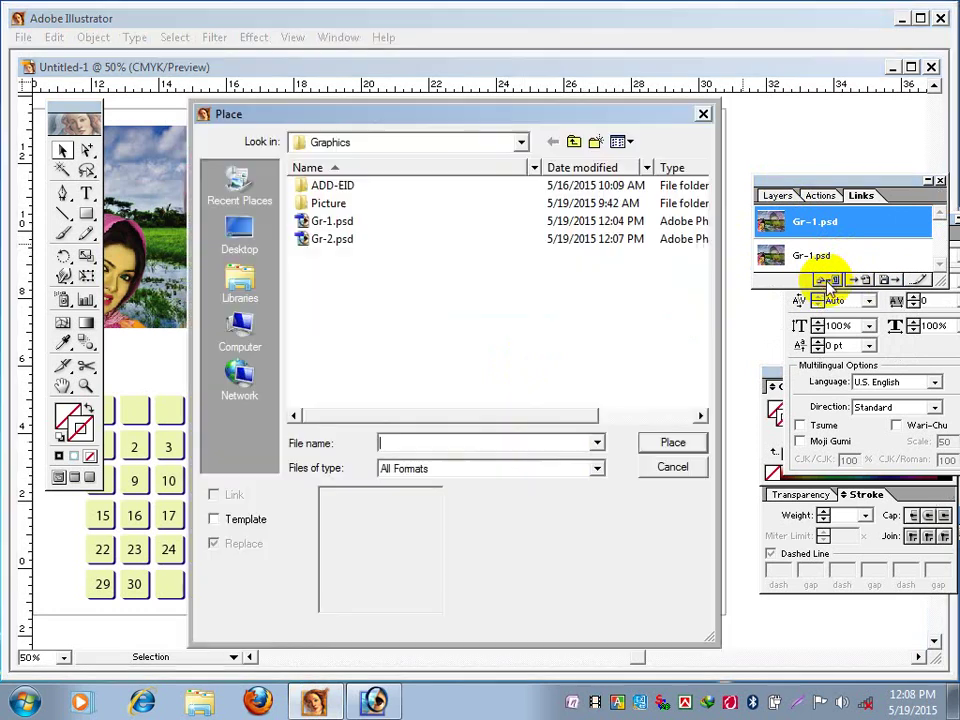
left_click(322, 240)
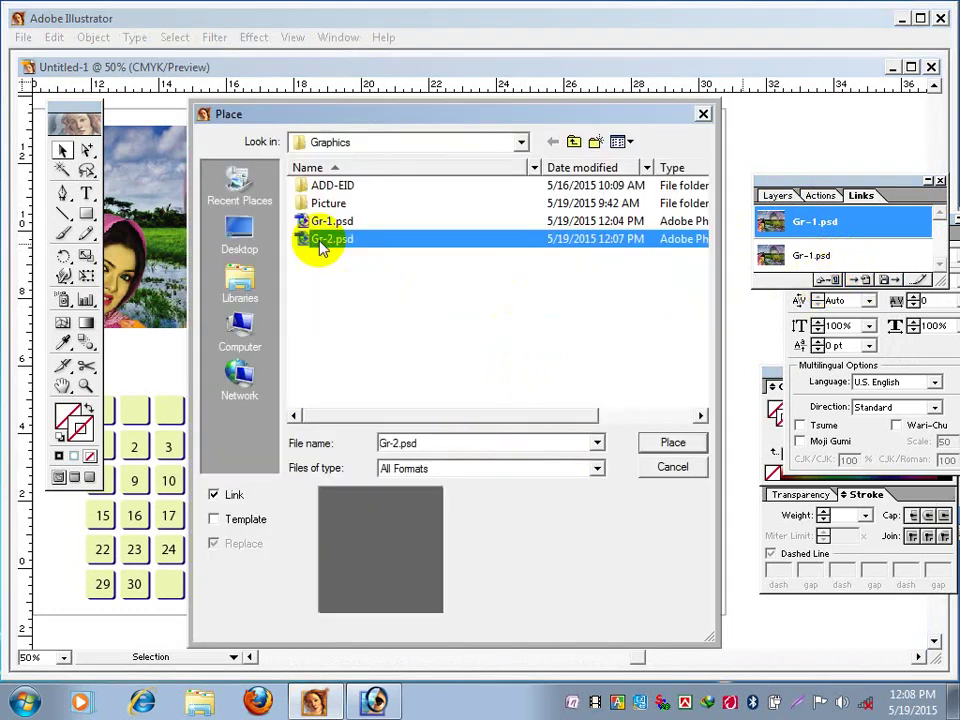
left_click(671, 443)
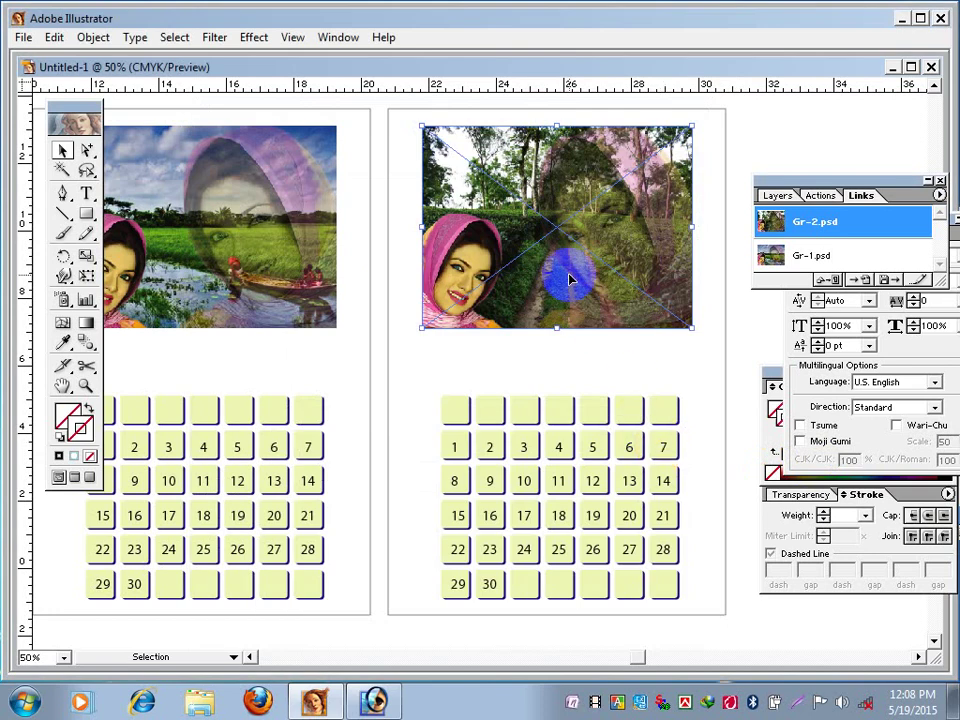
left_click(754, 146)
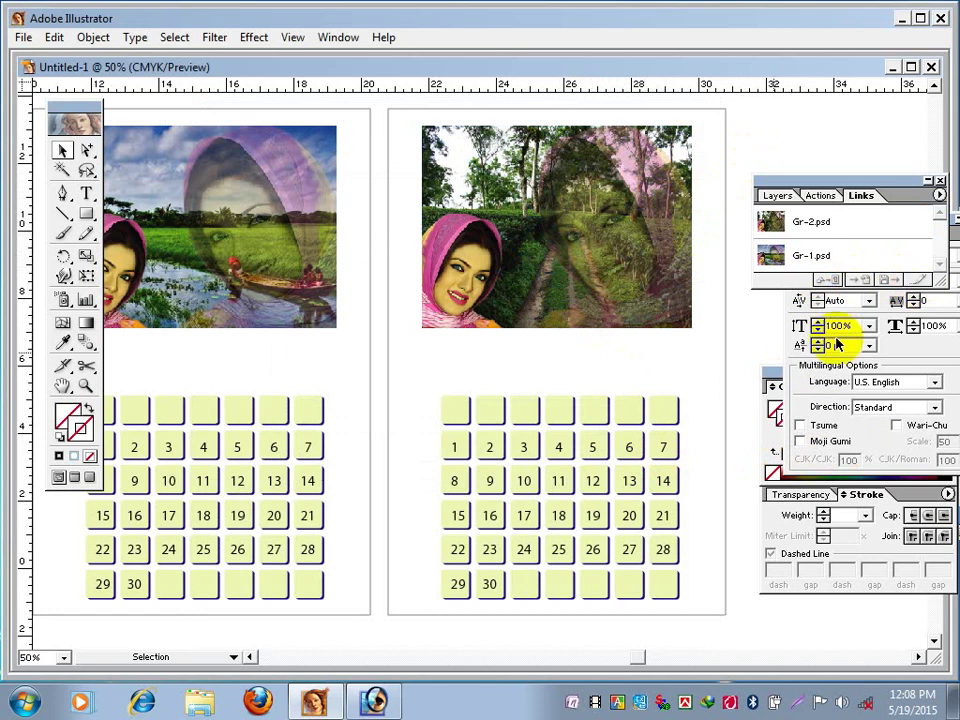
left_click(590, 216)
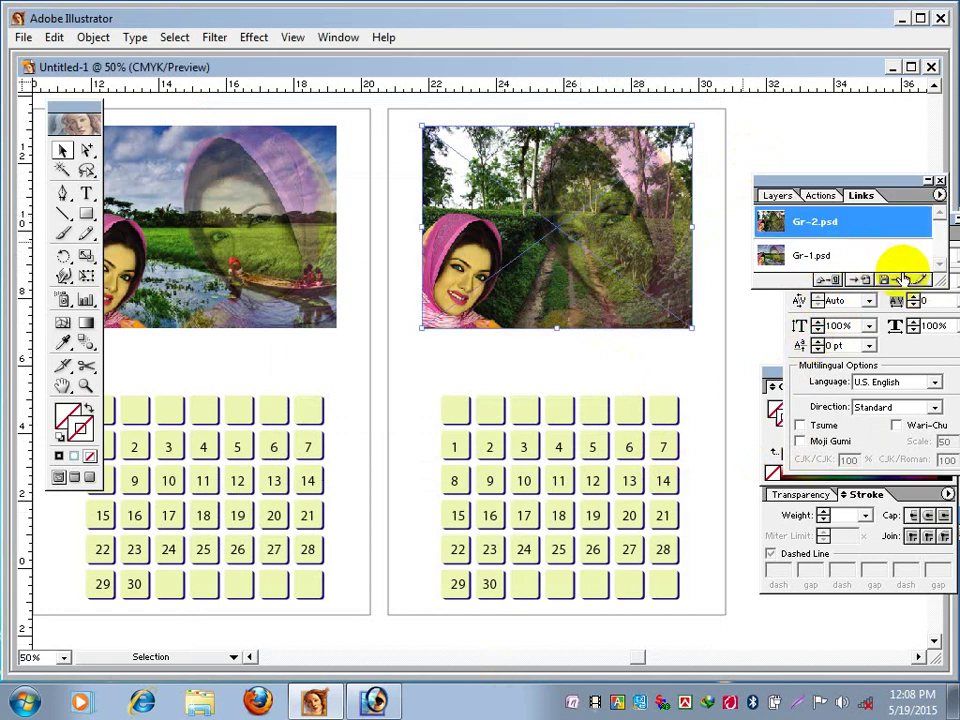
Open Gr-2.psd from the link, hide Layer 2 copy's translucent woman overlay, and save.
left_click(917, 279)
left_click(575, 392)
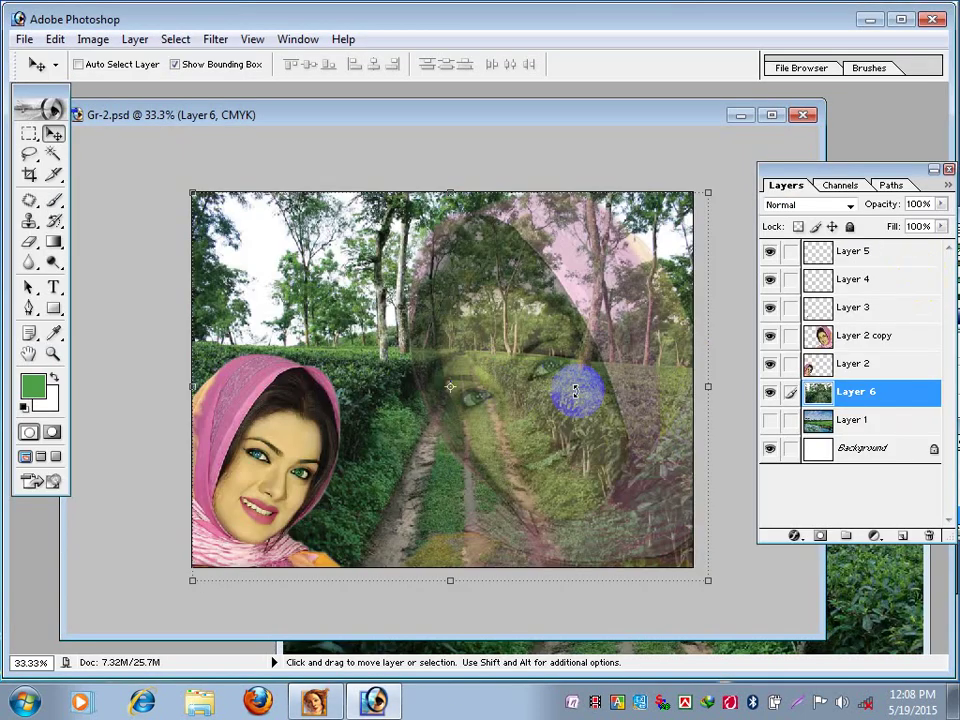
left_click(769, 337)
left_click(446, 436)
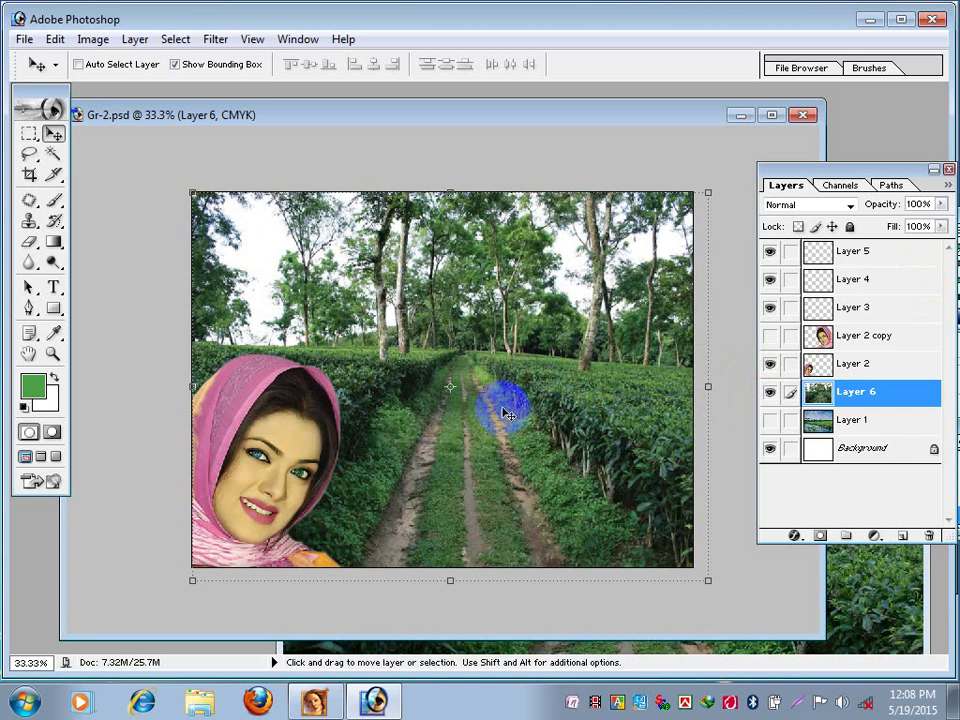
left_click(378, 348)
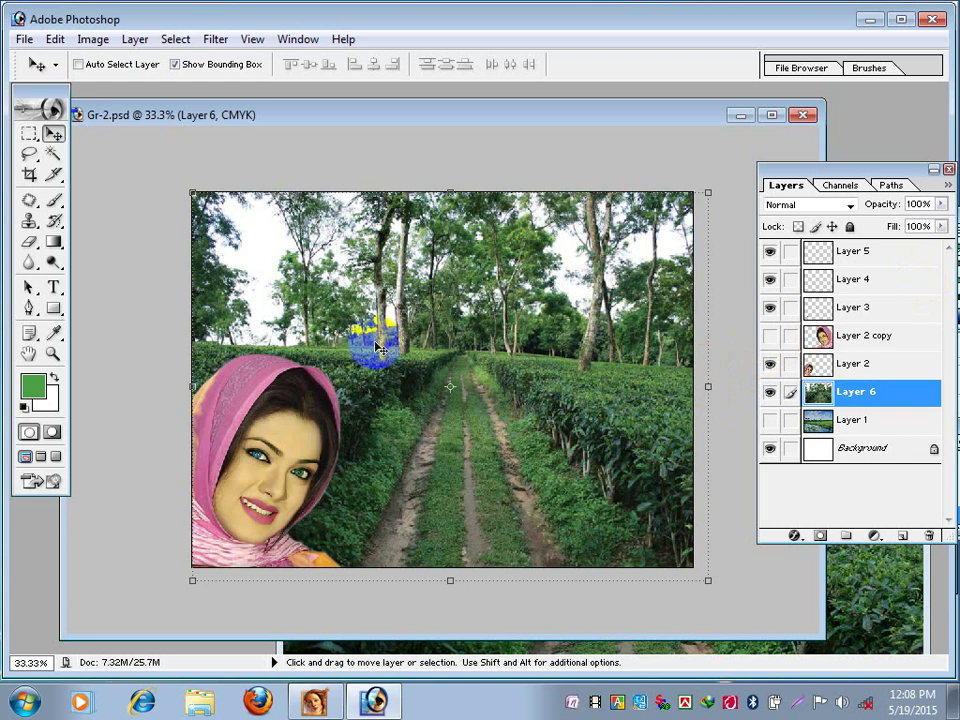
left_click(24, 40)
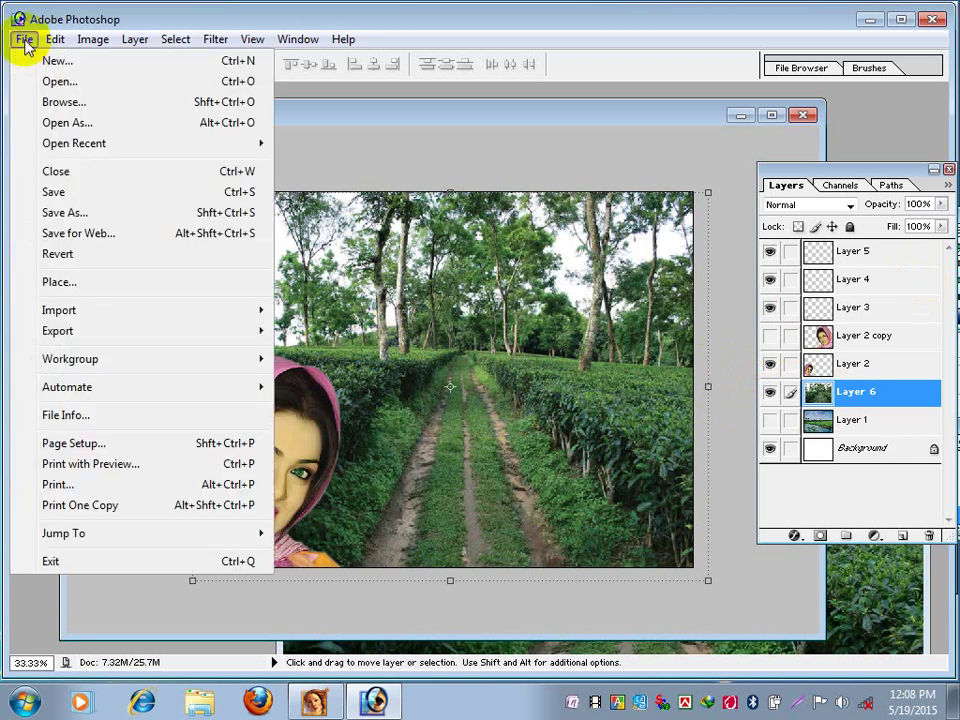
left_click(64, 191)
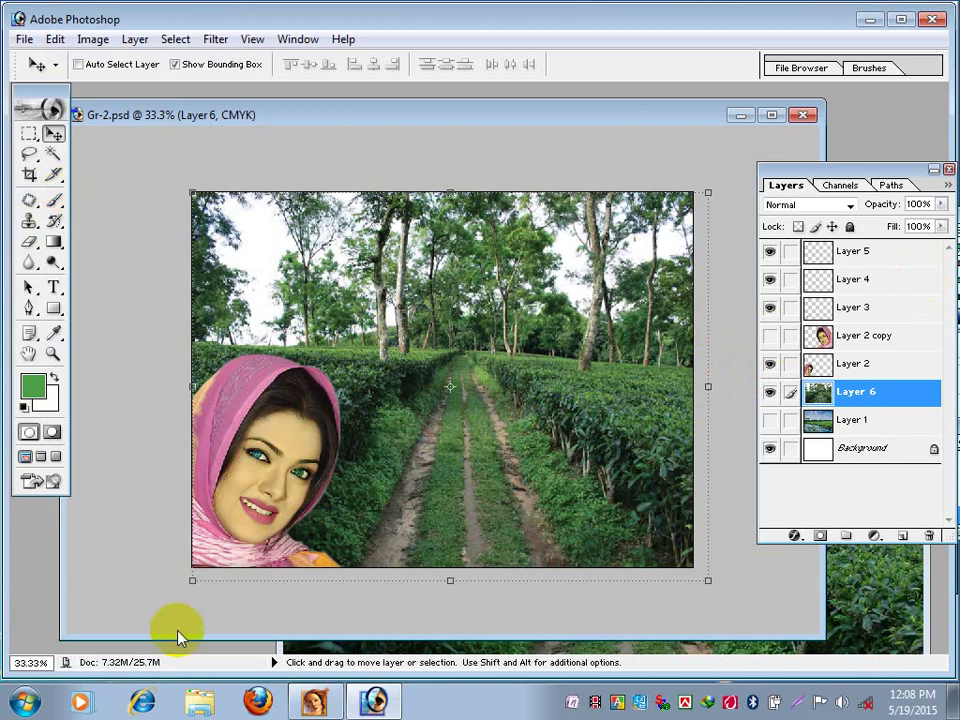
Accept the modified-link update in Illustrator, then reopen the right photo's Gr-2.psd original.
left_click(315, 705)
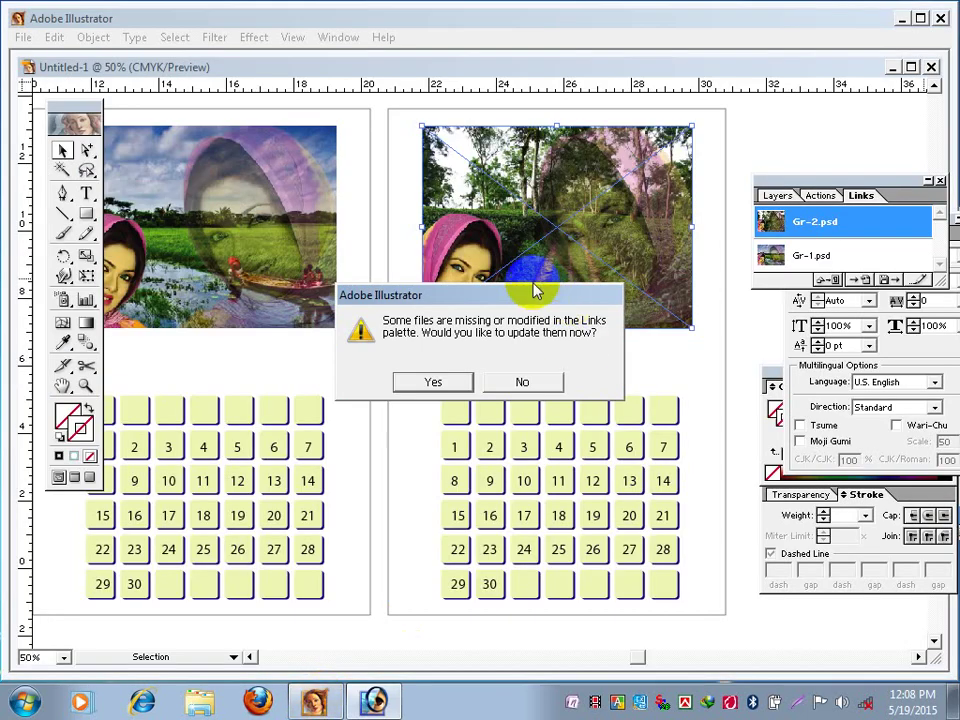
mouse_move(536, 290)
left_mouse_down()
mouse_move(515, 302)
mouse_move(315, 327)
left_mouse_up()
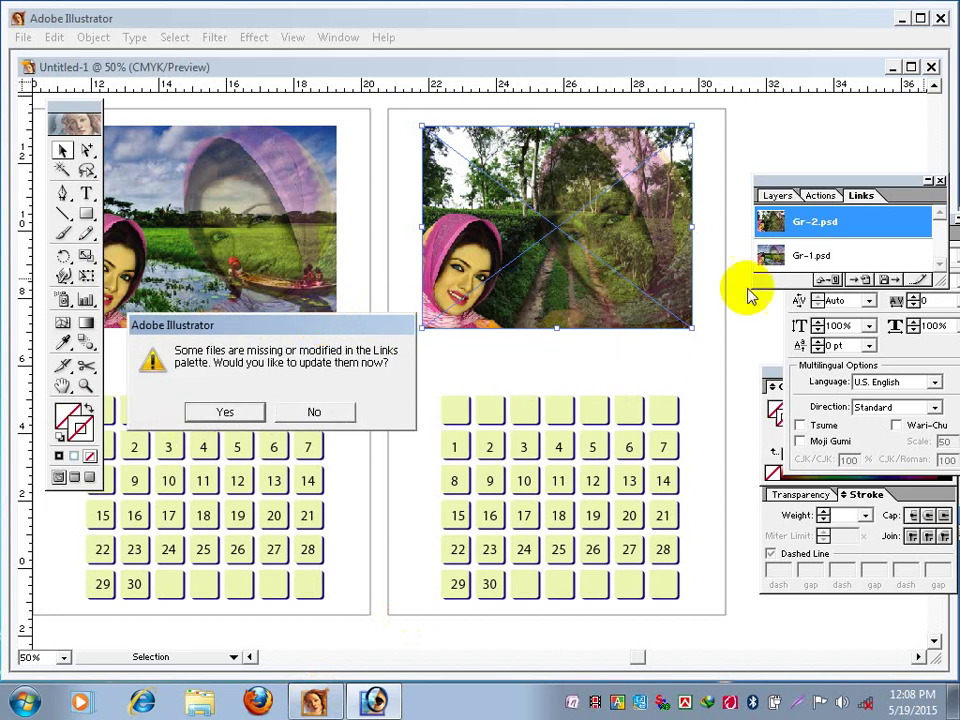
left_click(227, 416)
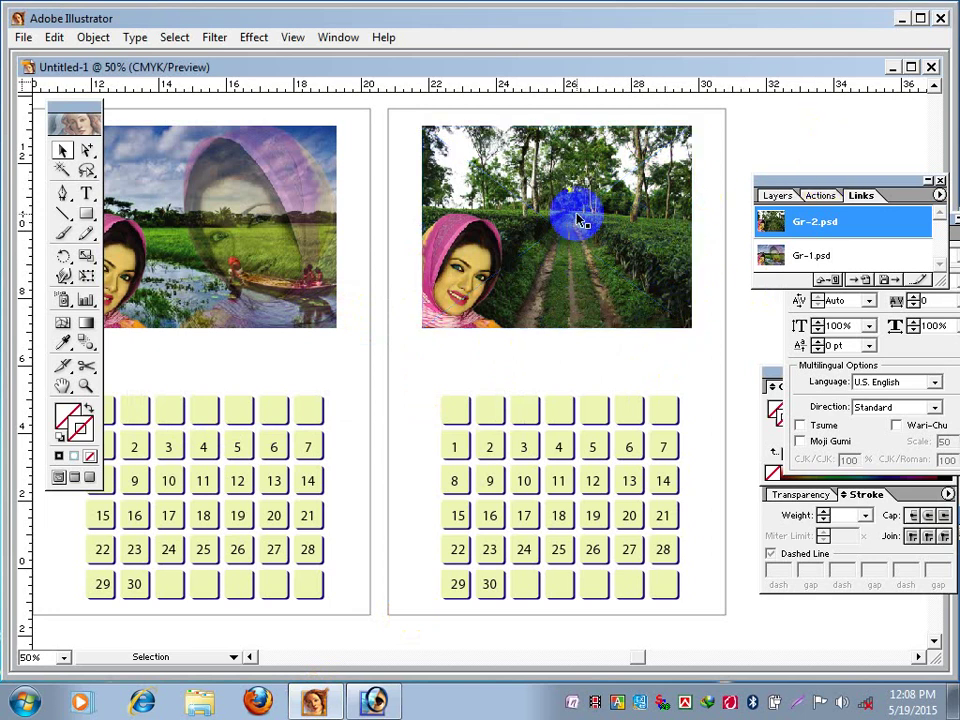
key("ctrl+shift+a")
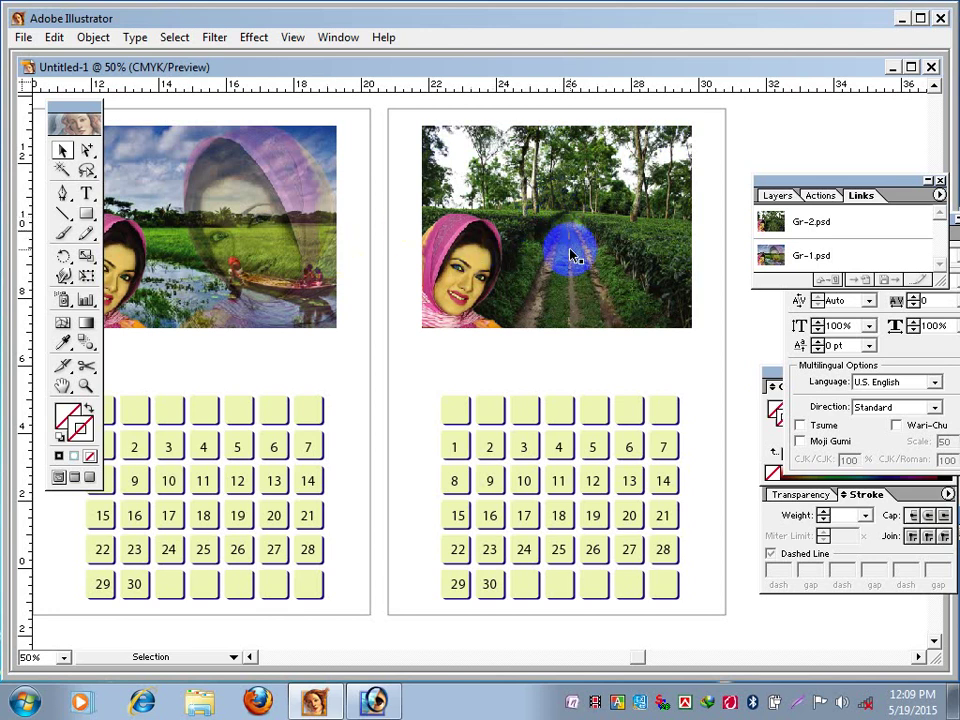
left_click(576, 226)
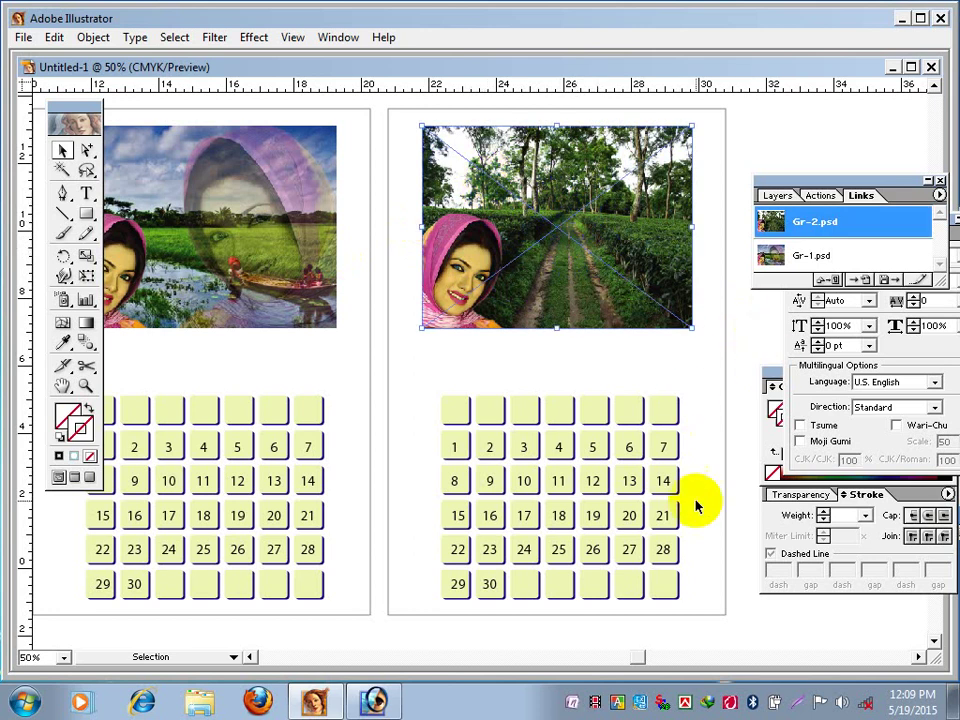
left_click(919, 279)
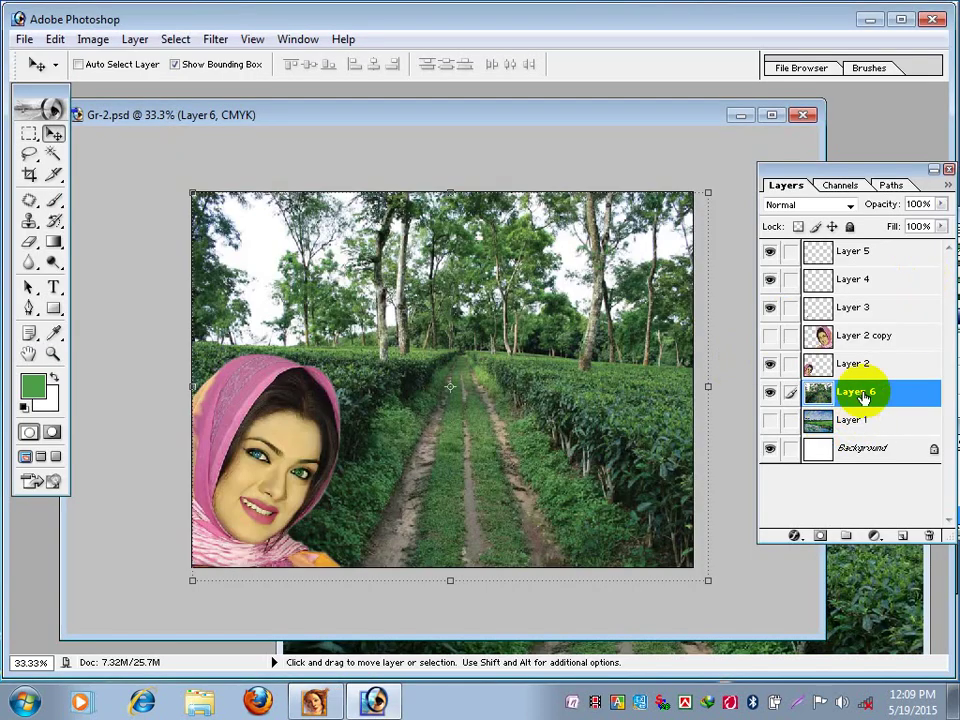
Set Layer 6 to 54% opacity and make river-scene Layer 1 visible.
left_click_drag(825, 168, 782, 175)
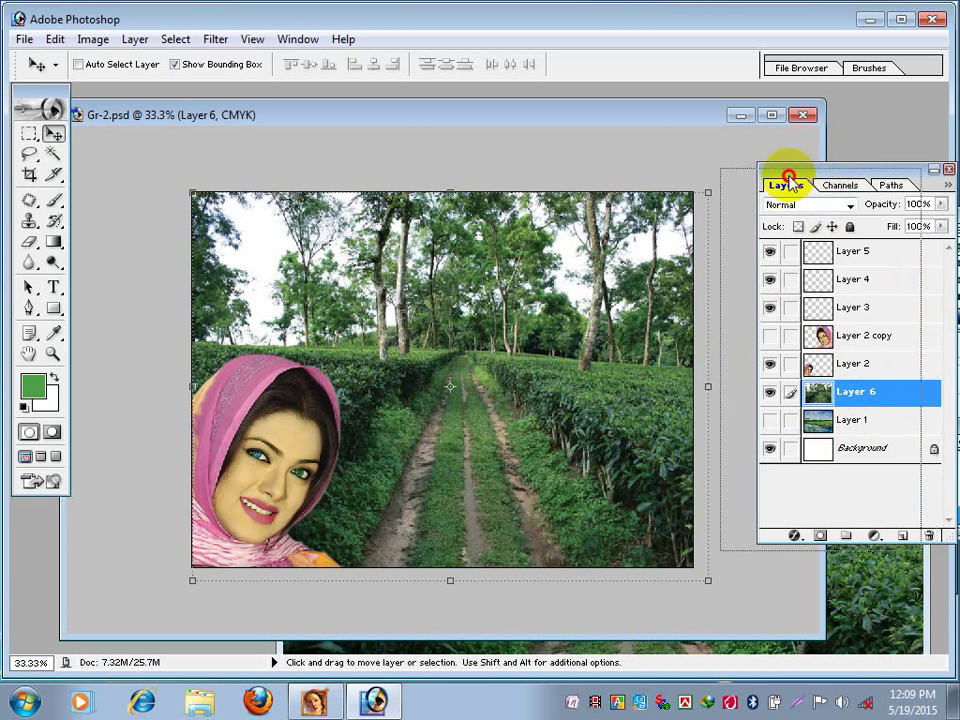
left_click(898, 213)
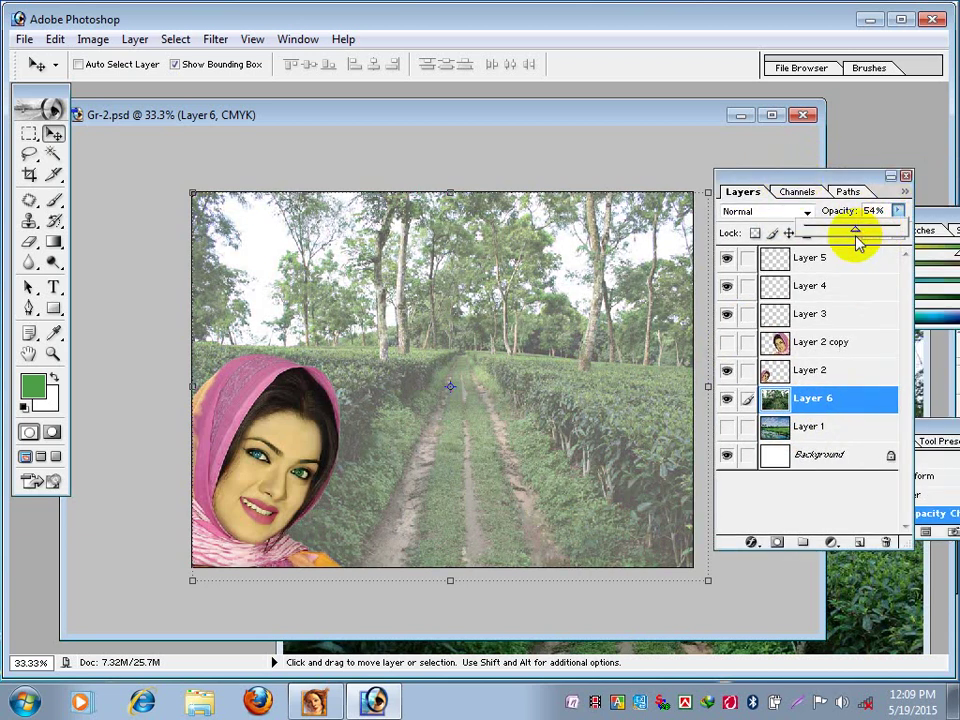
left_click_drag(893, 229, 857, 243)
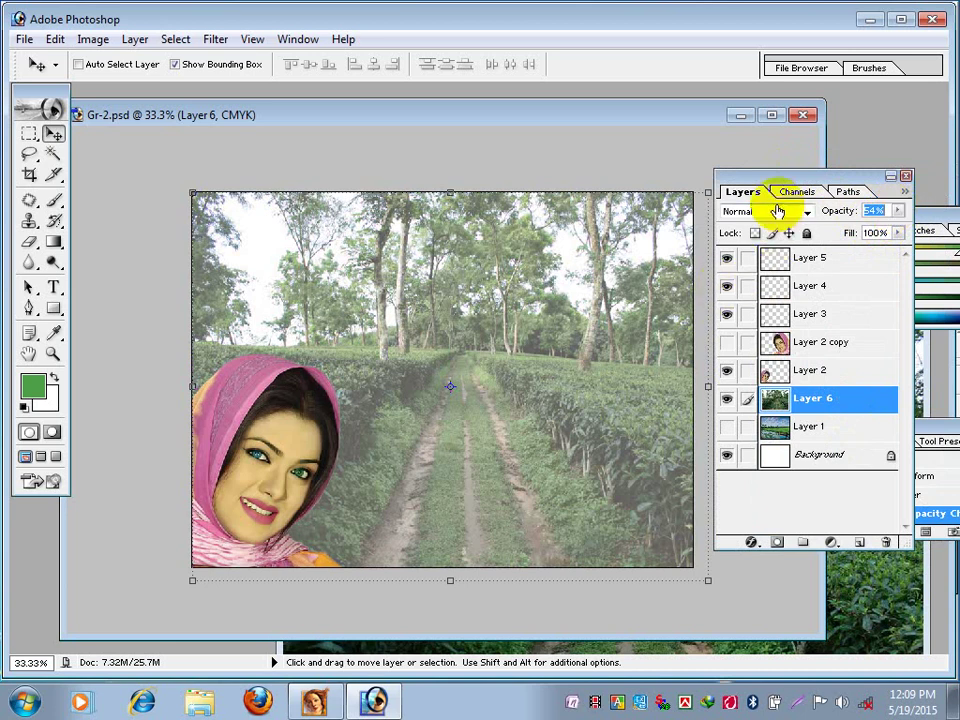
left_click(727, 427)
left_click(807, 430)
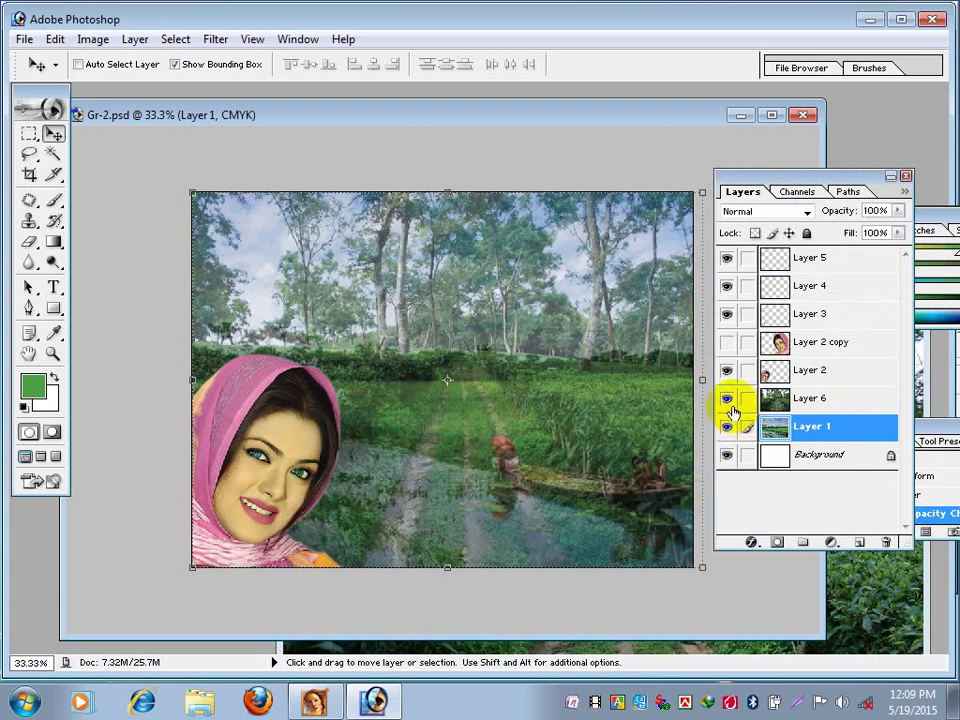
Toggle Layer 6 visibility to compare scenes, leave it shown, and save Gr-2.psd.
left_click(812, 398)
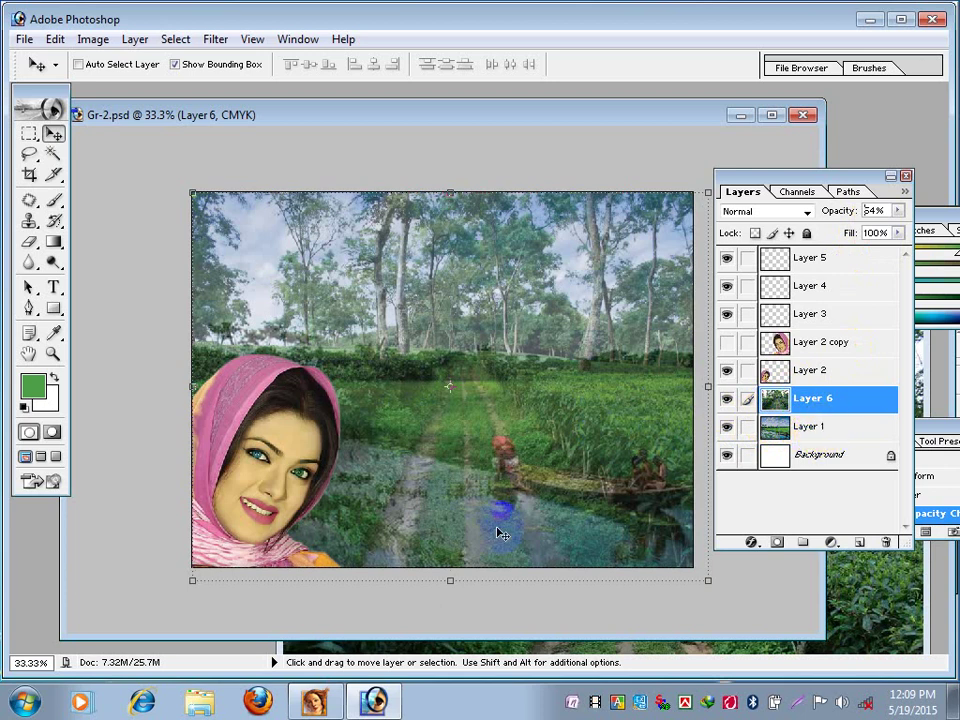
left_click(726, 400)
left_click(726, 400)
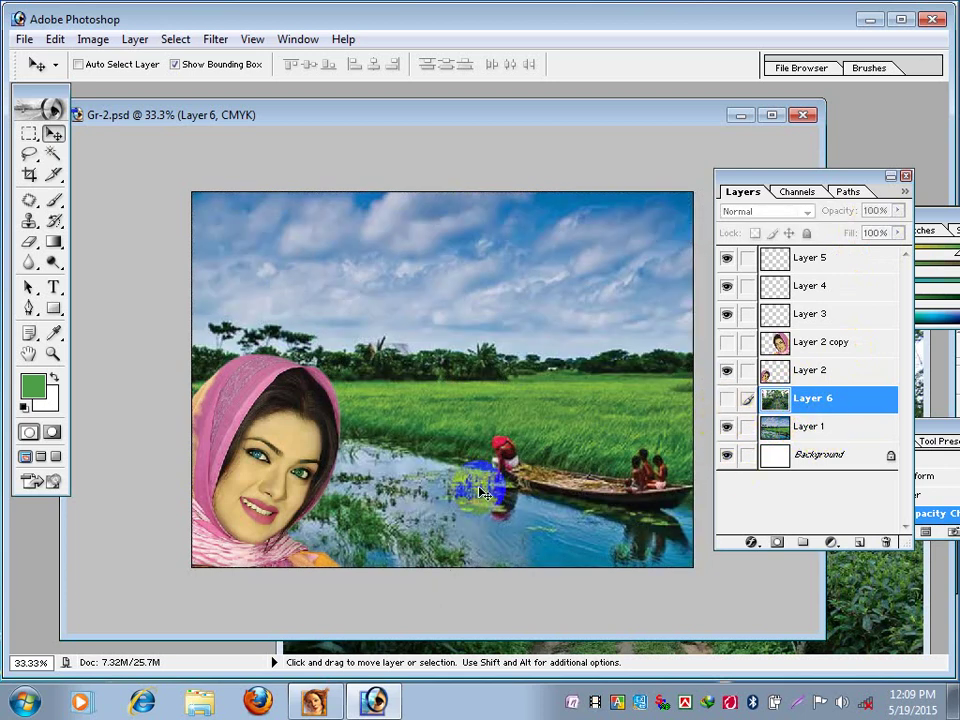
left_click(726, 400)
left_click(726, 401)
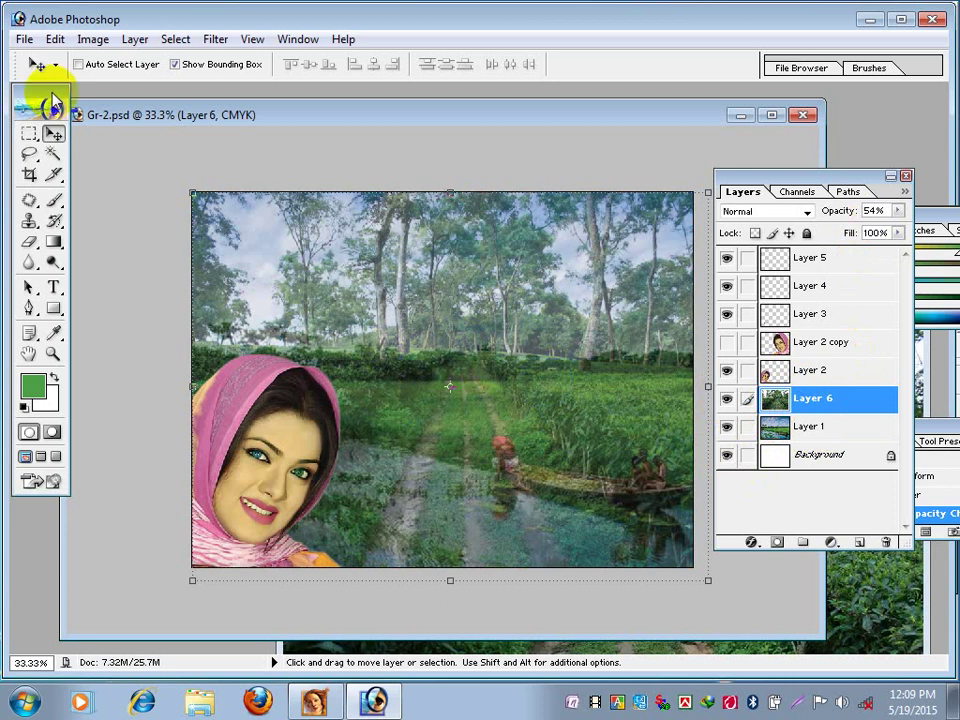
left_click(22, 40)
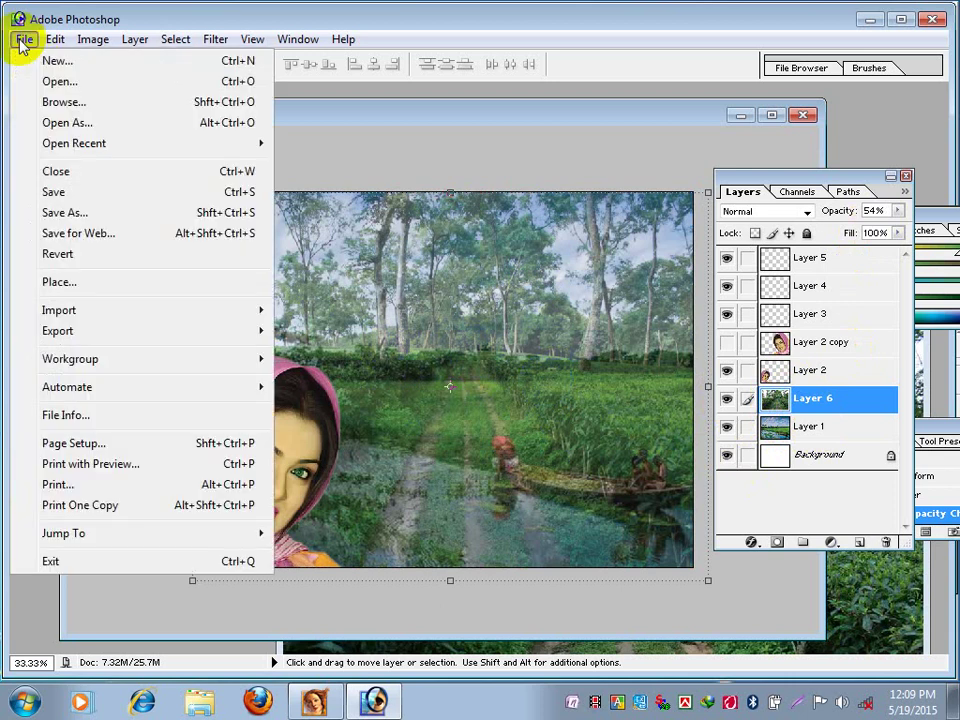
left_click(72, 195)
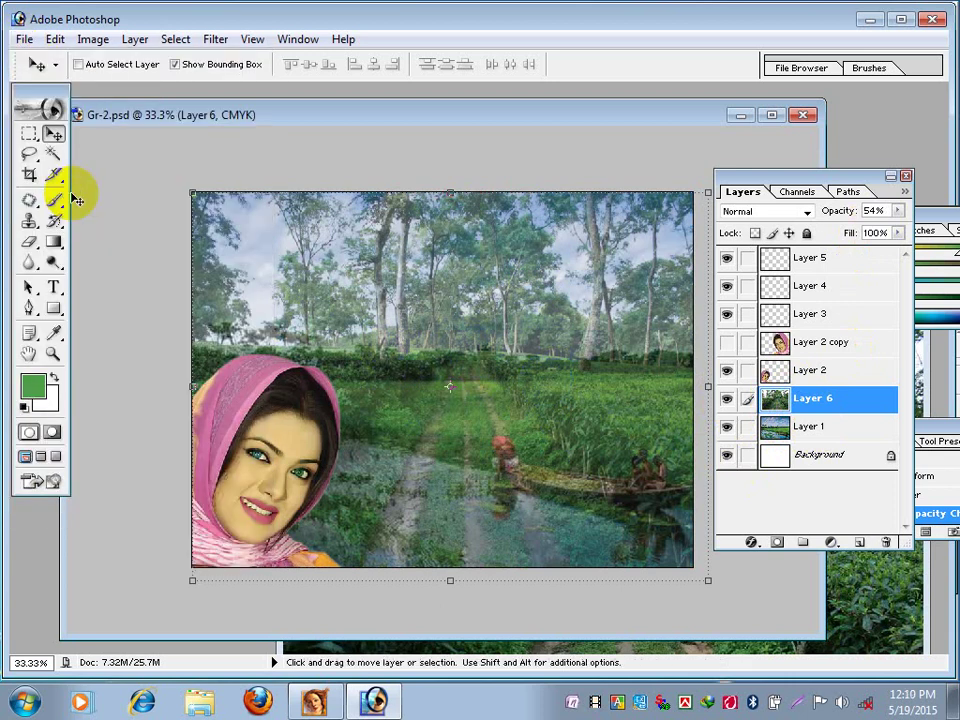
Accept the updated Gr-2.psd link in Illustrator, deselect the image, and move the Links palette aside.
left_click(315, 702)
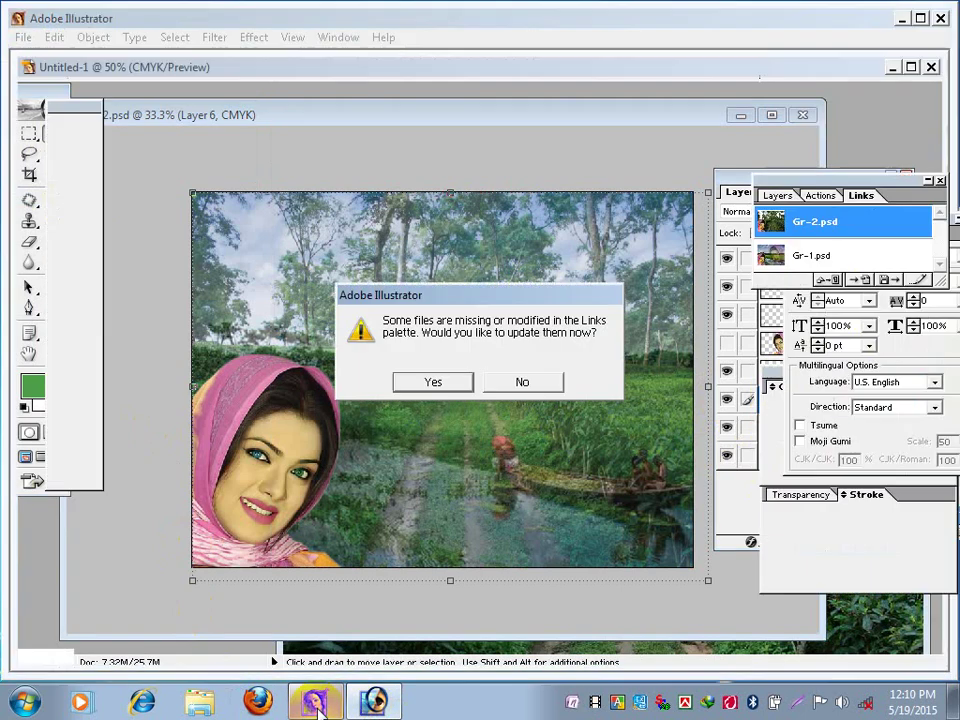
left_click(432, 382)
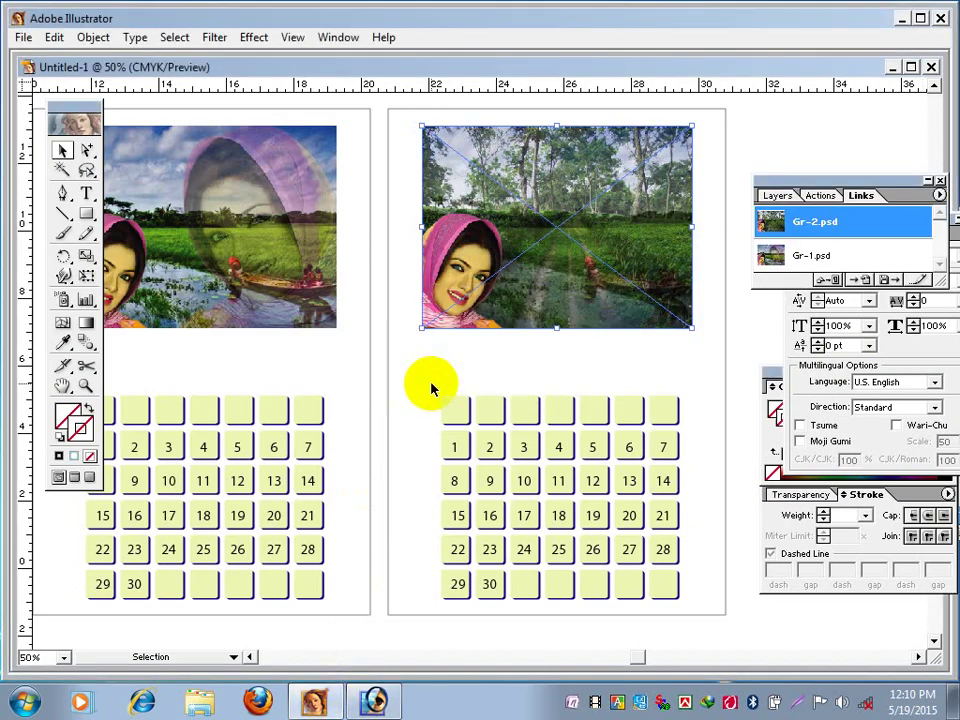
left_click(740, 165)
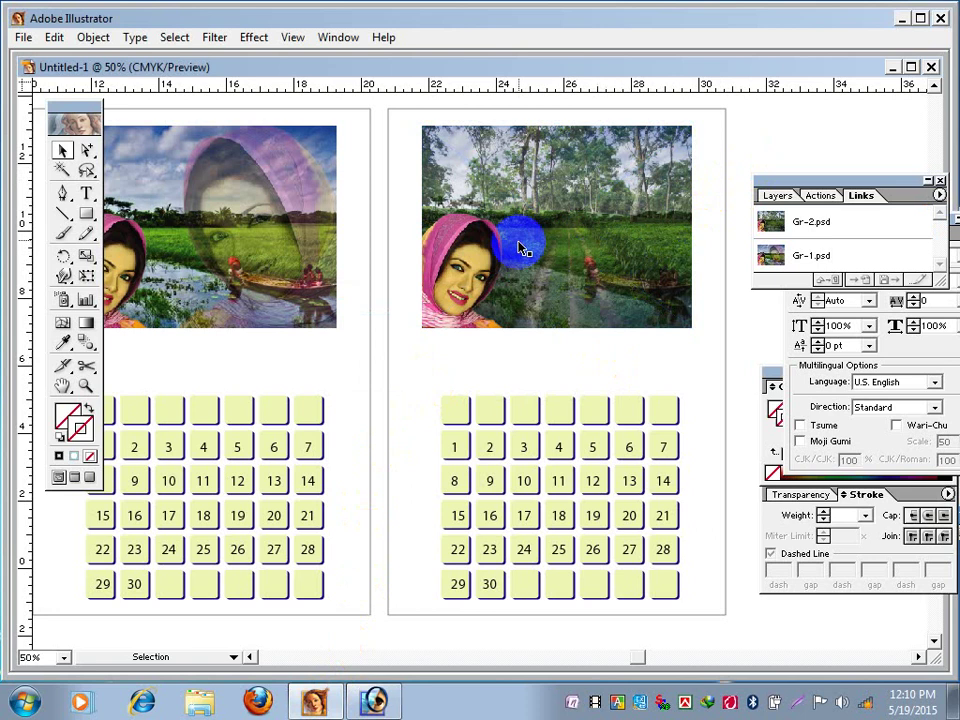
left_click_drag(789, 188, 815, 212)
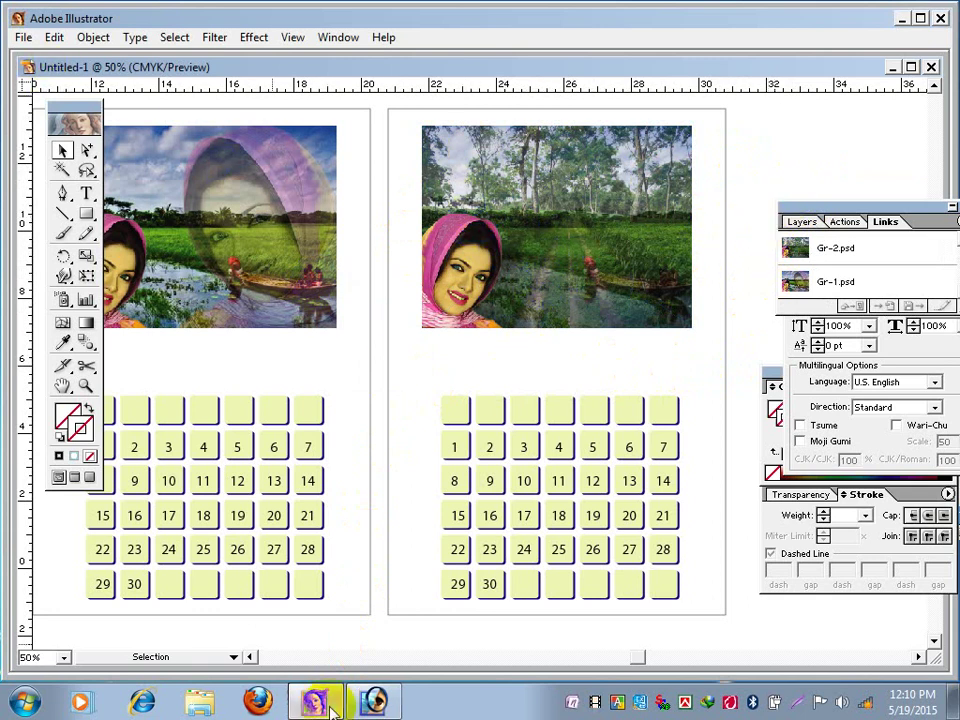
left_click(376, 700)
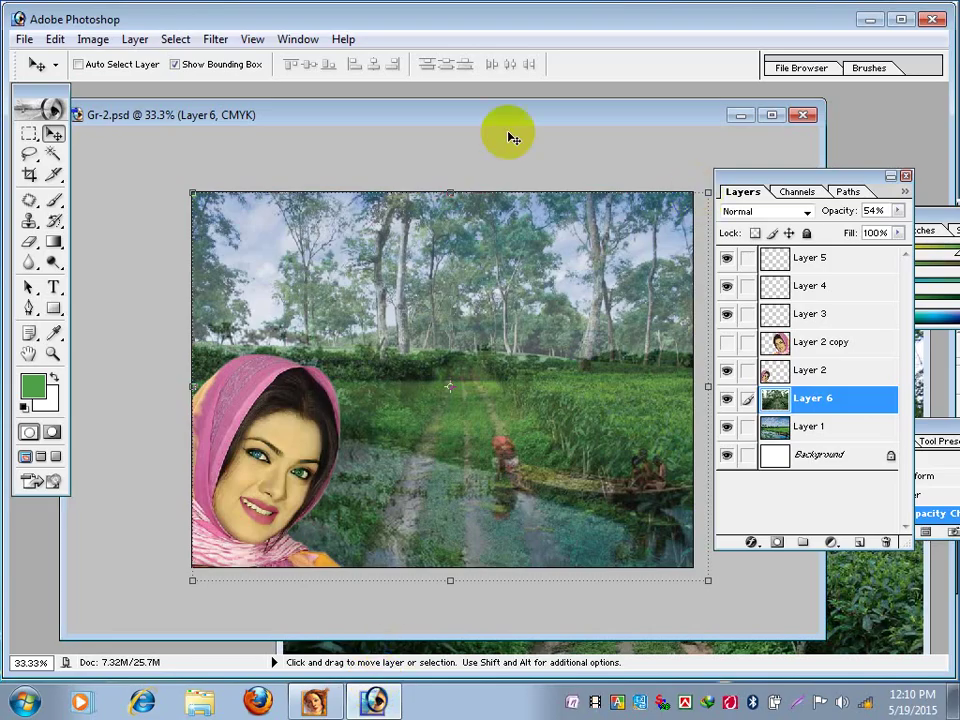
Create a white CMYK document, 8 × 6 inches at 200 pixels/inch.
left_click(20, 40)
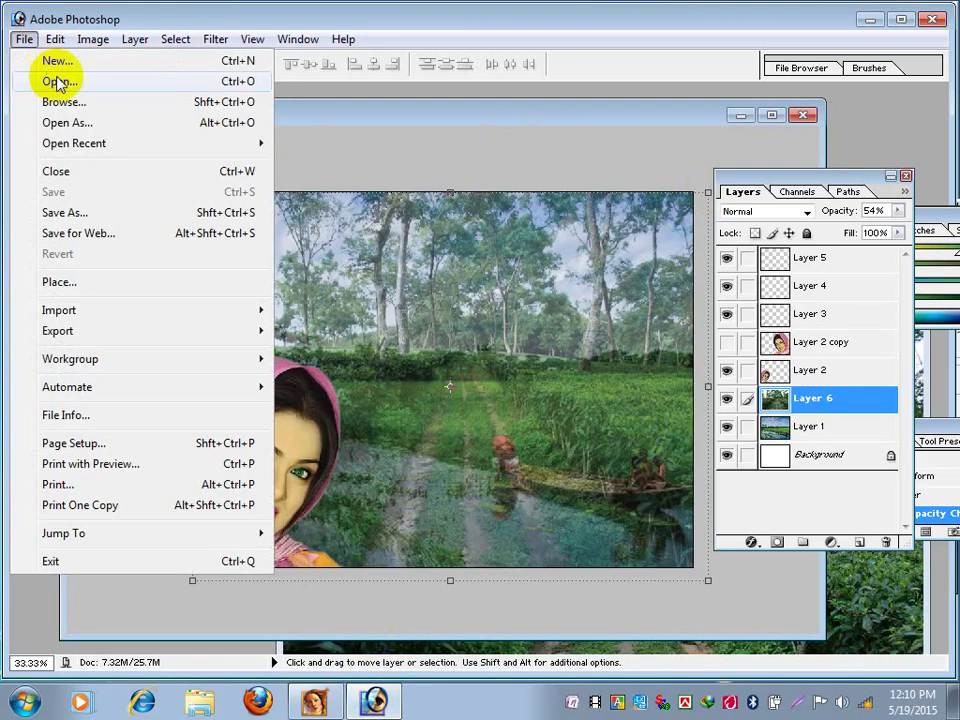
left_click(64, 62)
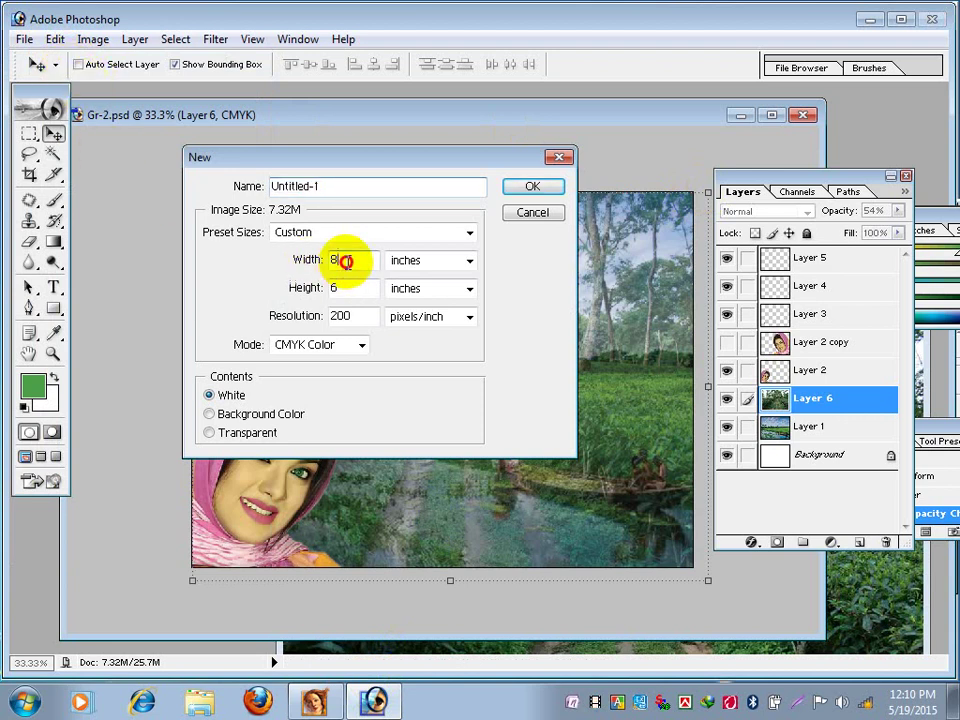
left_click_drag(345, 261, 306, 262)
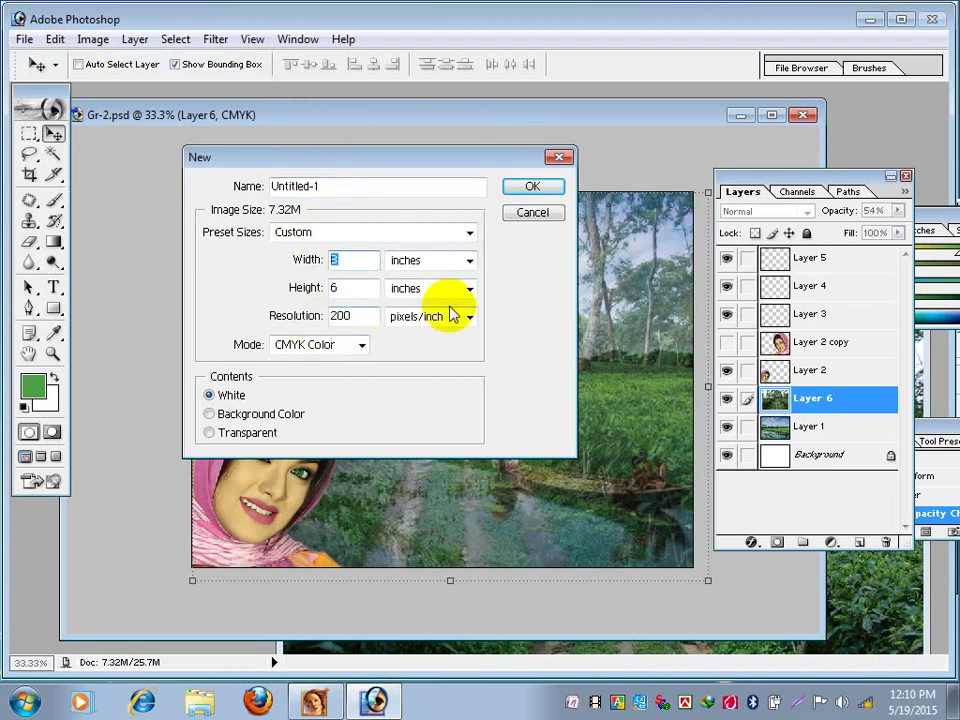
left_click(516, 190)
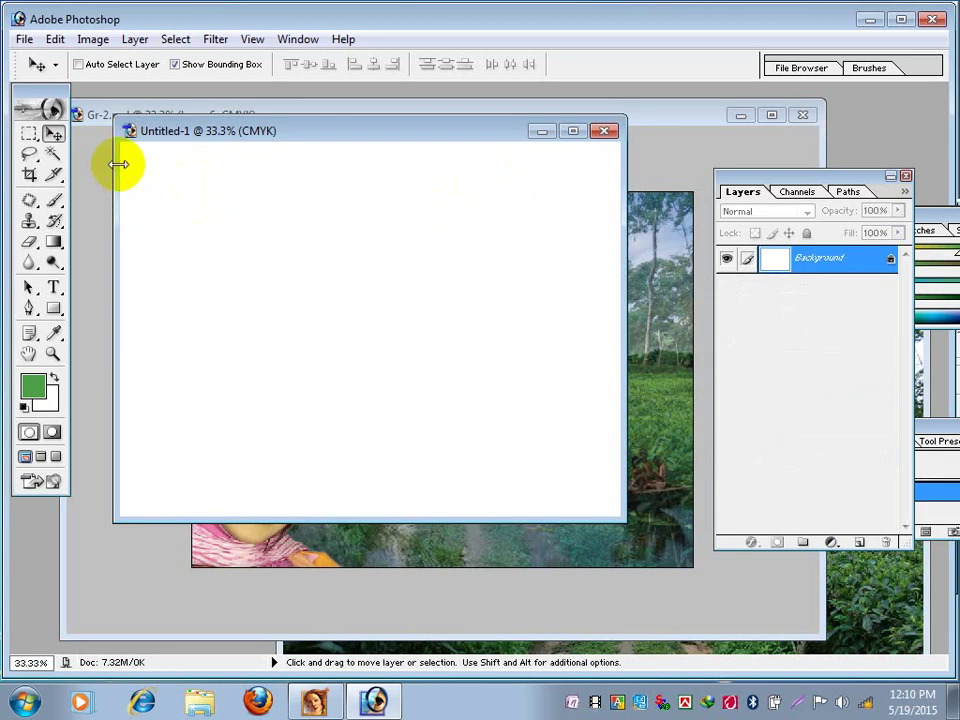
Open Palm Tree (CMYK).tif from C:/Program Files (x86)/Adobe/Photoshop 7.0/Samples.
left_click(24, 39)
left_click(40, 81)
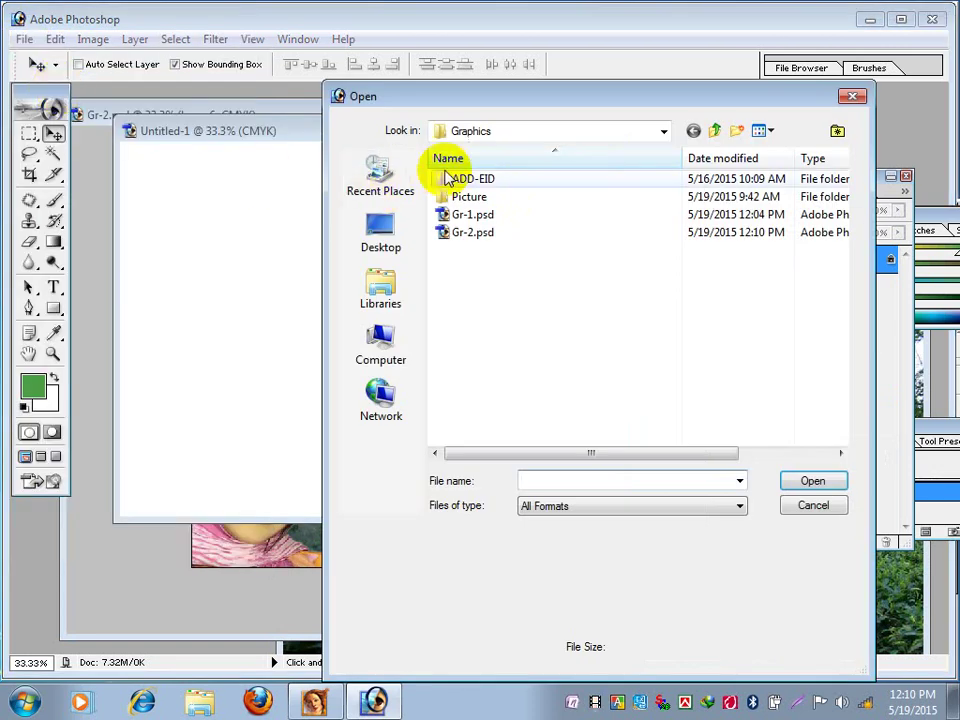
left_click(381, 229)
scroll(467, 330, "down", 5)
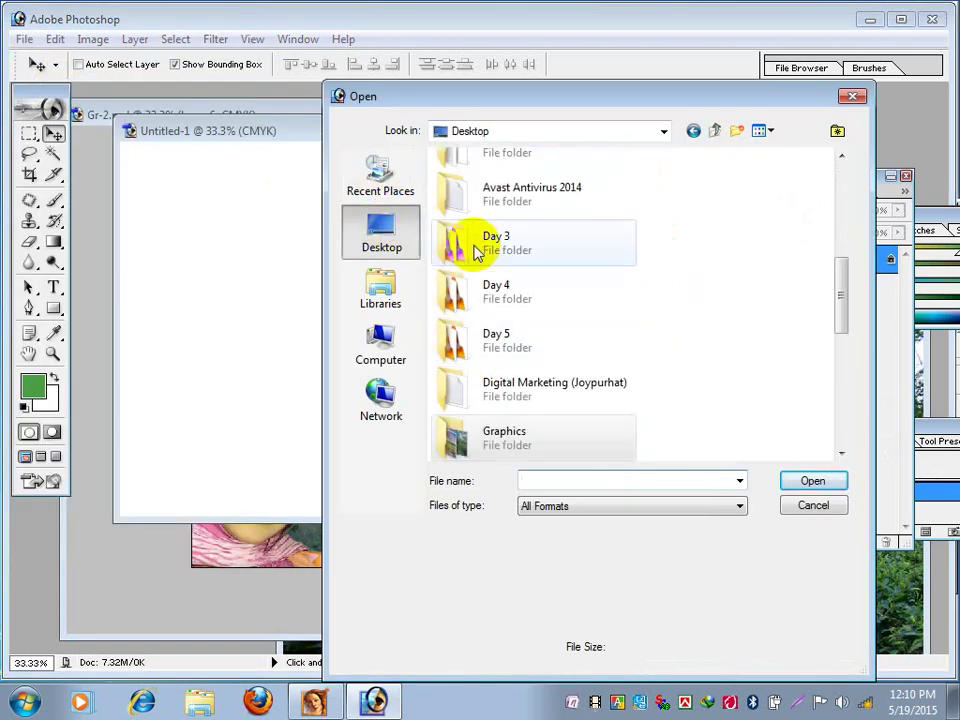
left_click_drag(838, 285, 840, 190)
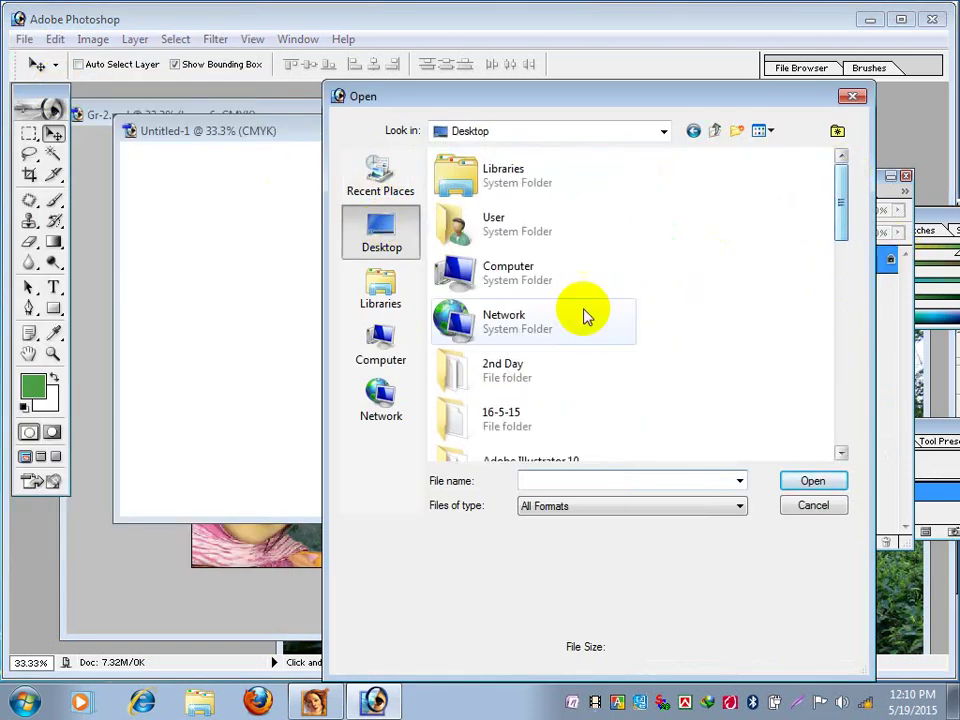
left_click(462, 276)
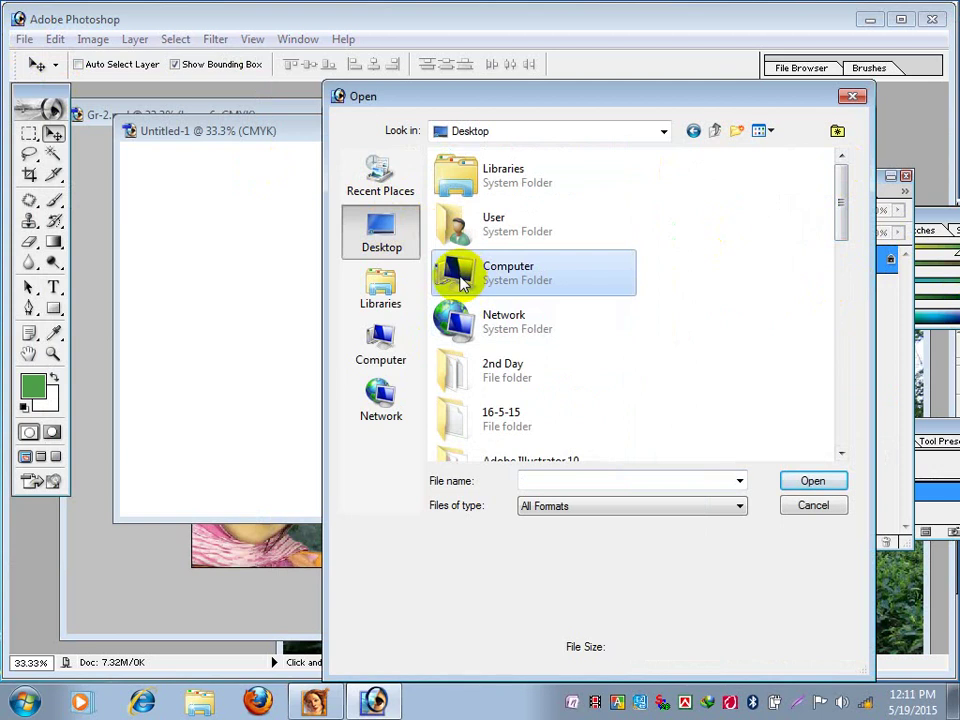
double_click(462, 276)
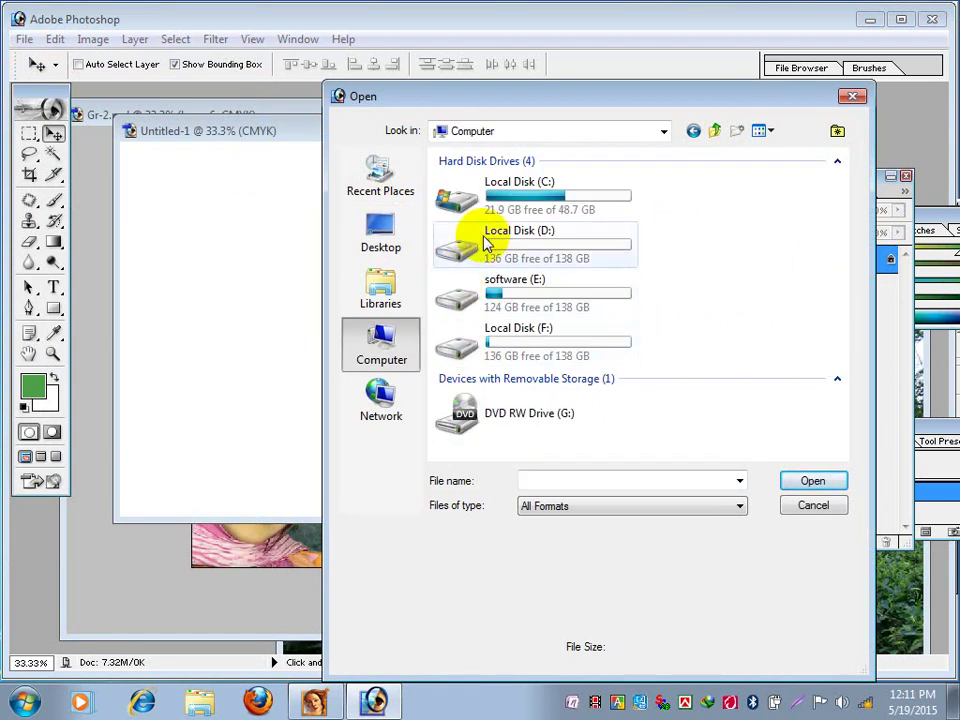
left_click(490, 200)
double_click(490, 200)
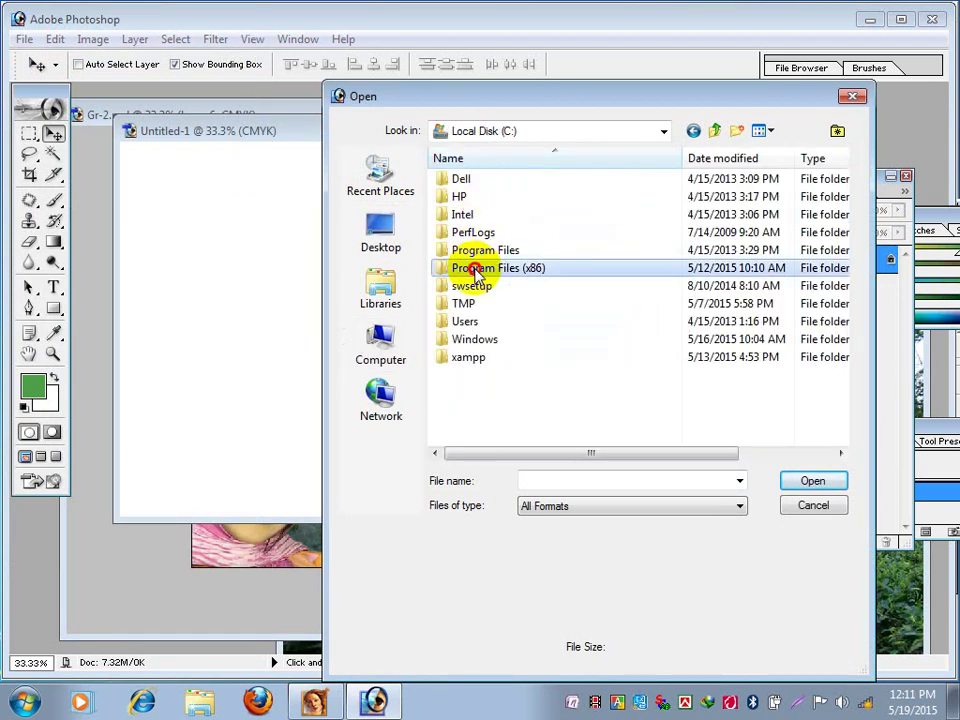
double_click(476, 269)
double_click(462, 180)
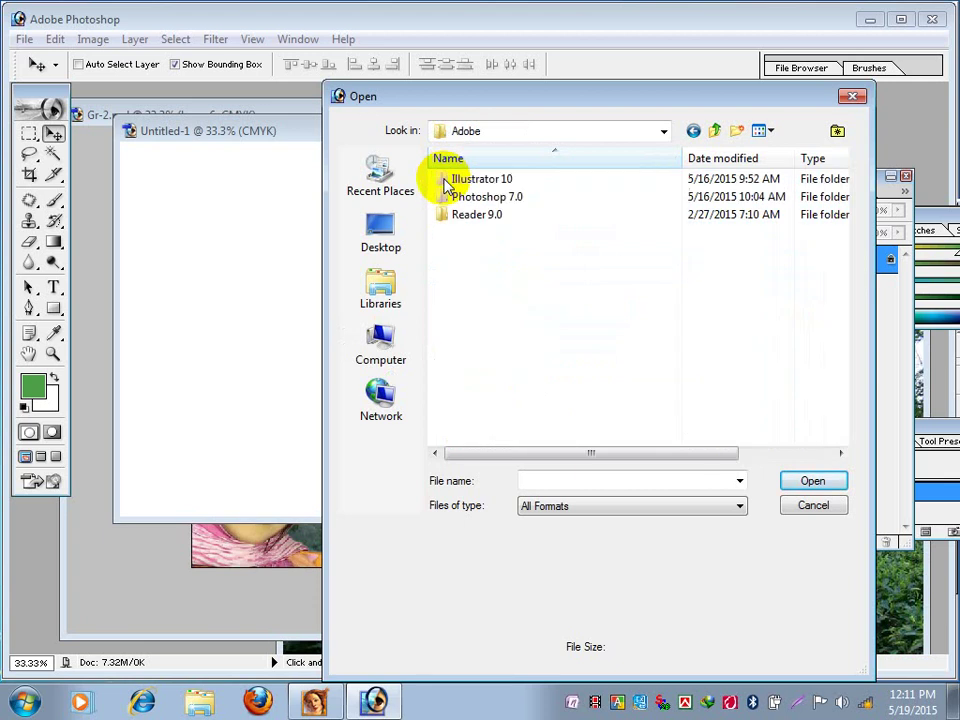
double_click(470, 198)
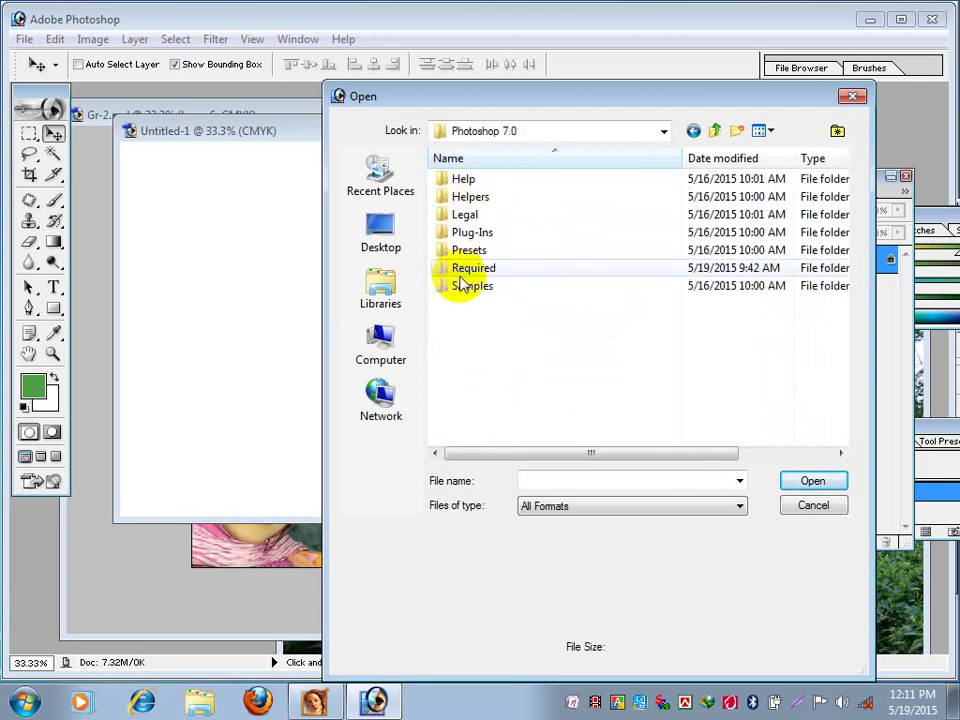
left_click(462, 286)
double_click(462, 286)
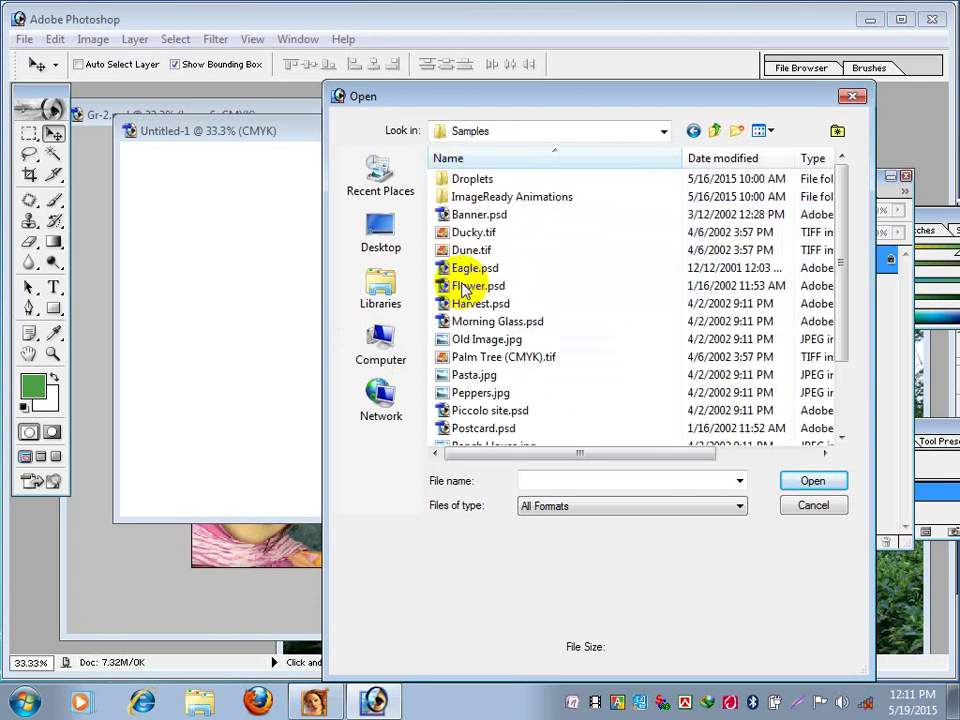
left_click(493, 363)
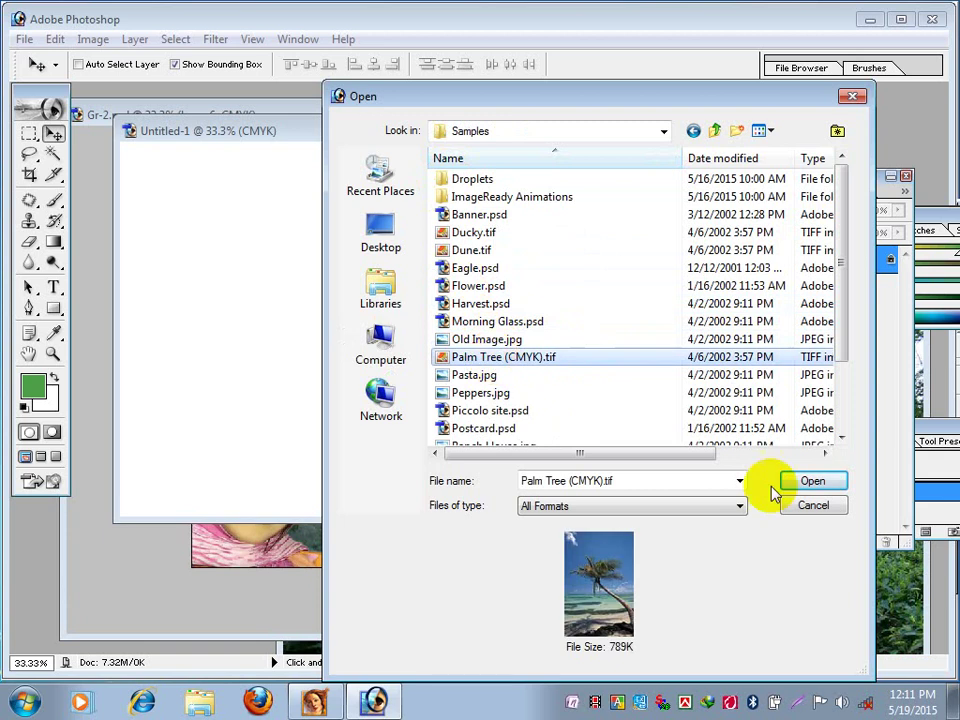
left_click(810, 481)
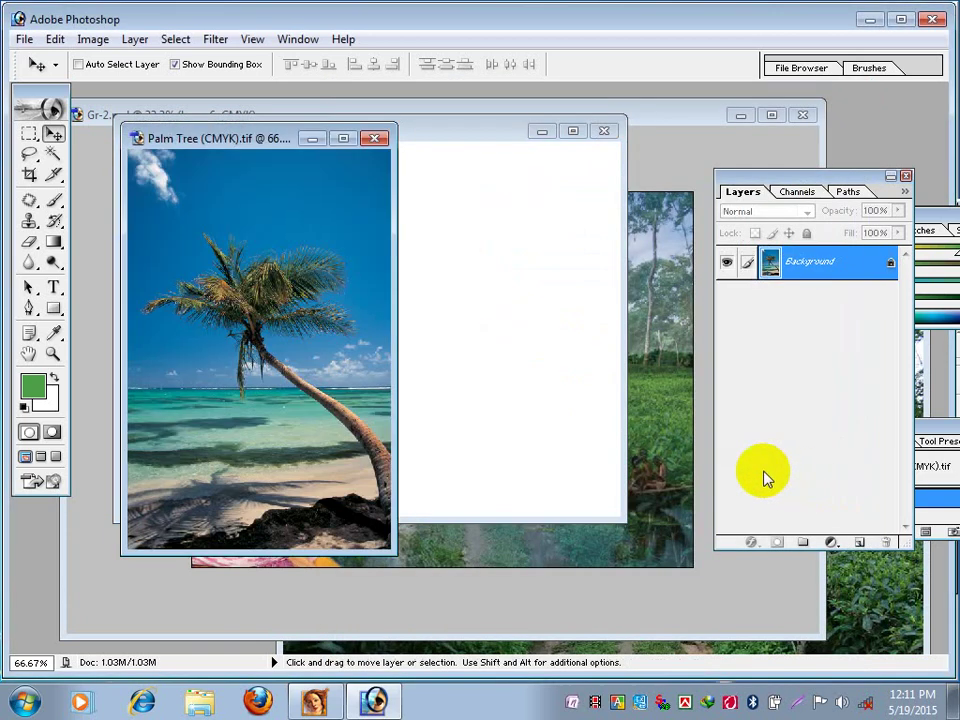
Copy the palm tree photo into Untitled-1 as a layer and scale it to fill the canvas.
left_click(343, 364)
mouse_move(343, 364)
left_mouse_down()
mouse_move(463, 366)
mouse_move(184, 249)
left_mouse_up()
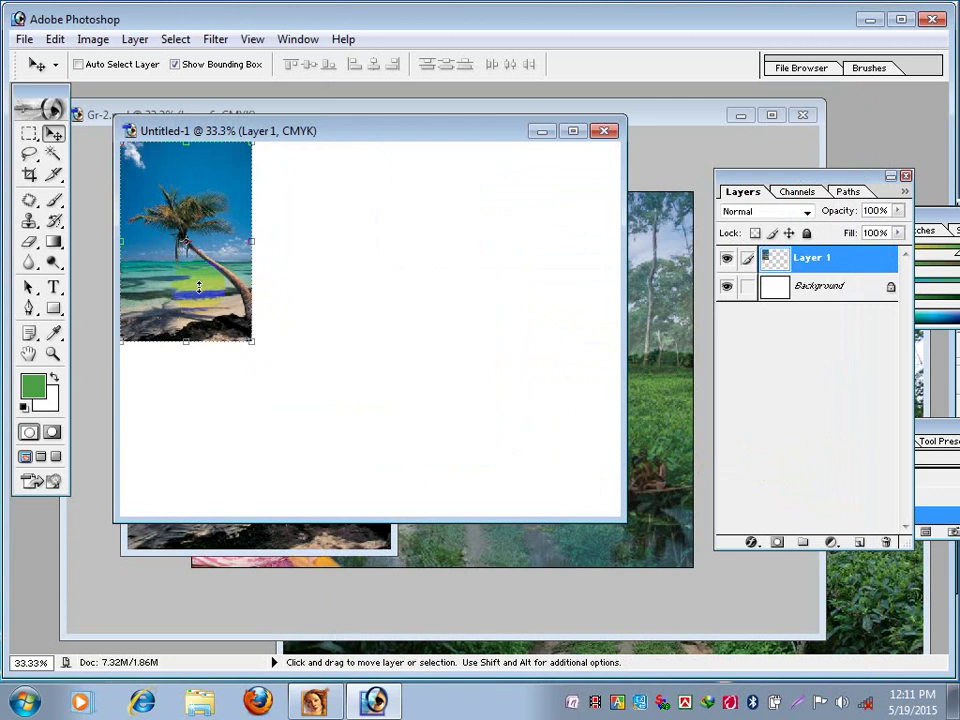
left_click_drag(251, 341, 630, 522)
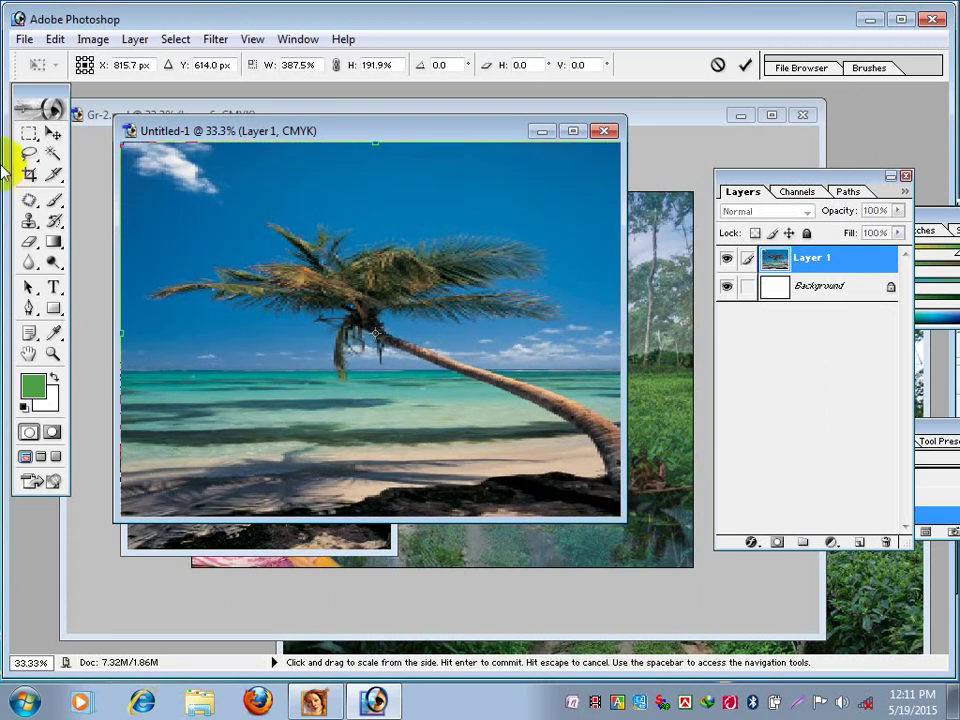
left_click(51, 132)
left_click(383, 279)
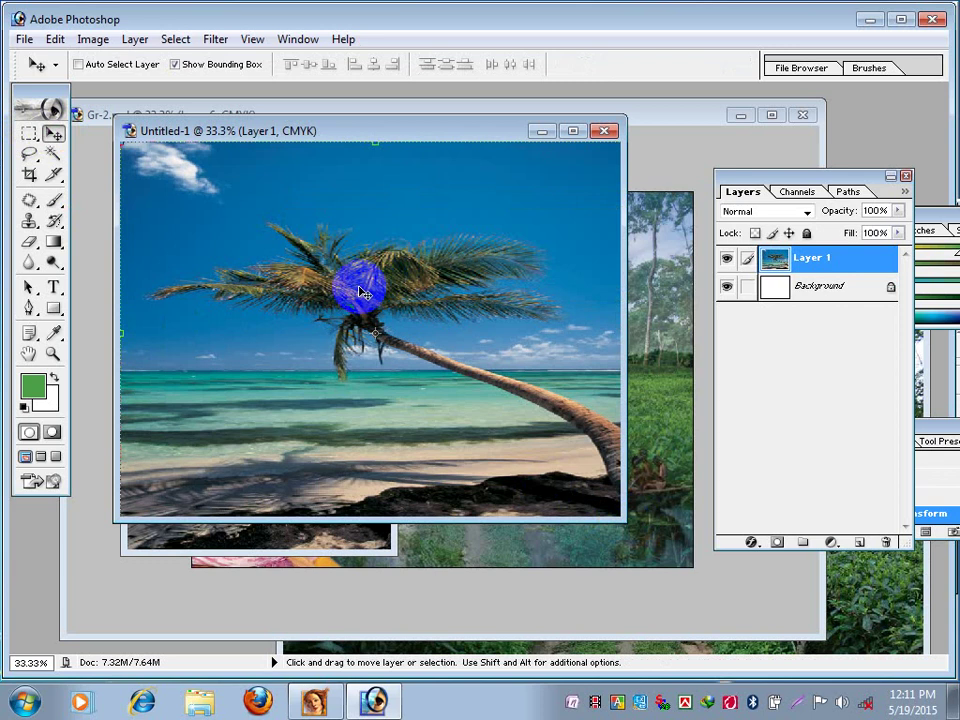
Open the Eagle.psd sample and position its window over the Untitled-1 beach document.
left_click(24, 39)
left_click(60, 82)
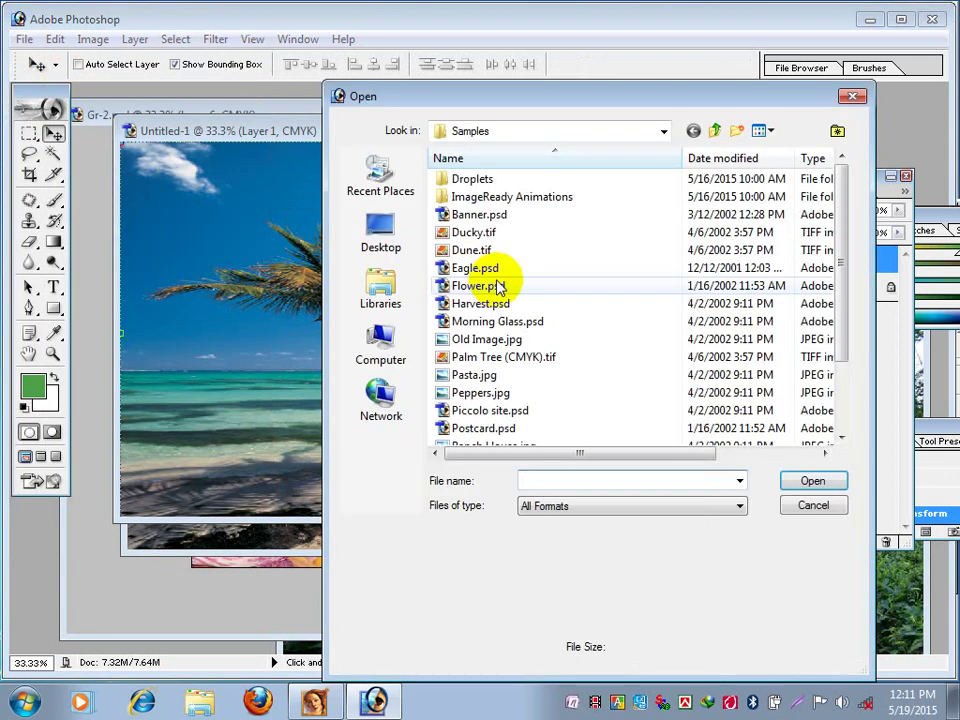
left_click(481, 238)
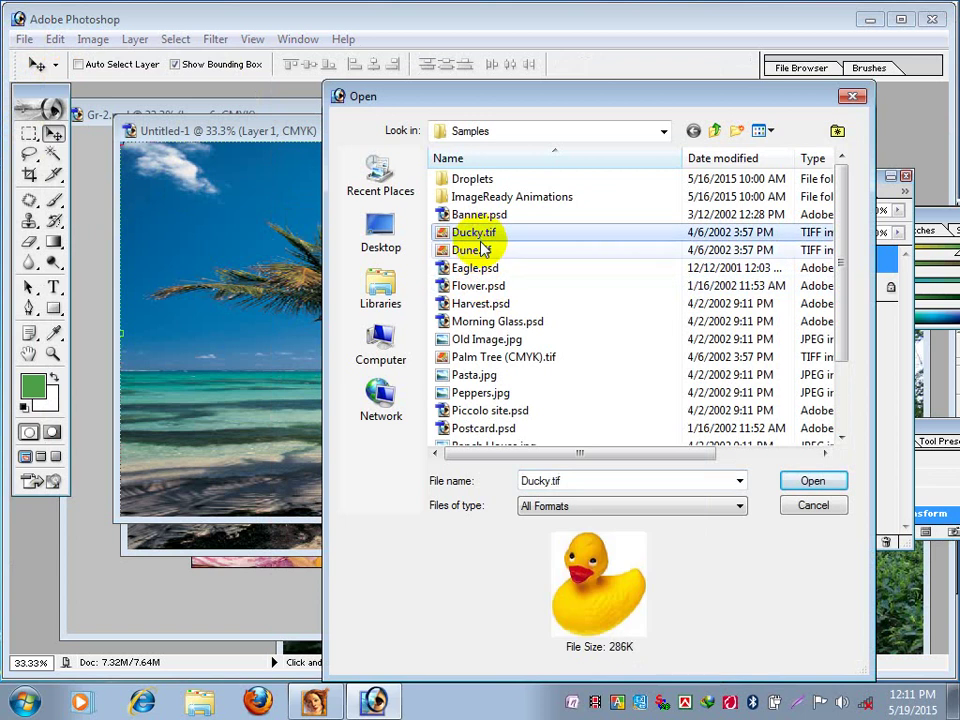
left_click(481, 251)
left_click(474, 267)
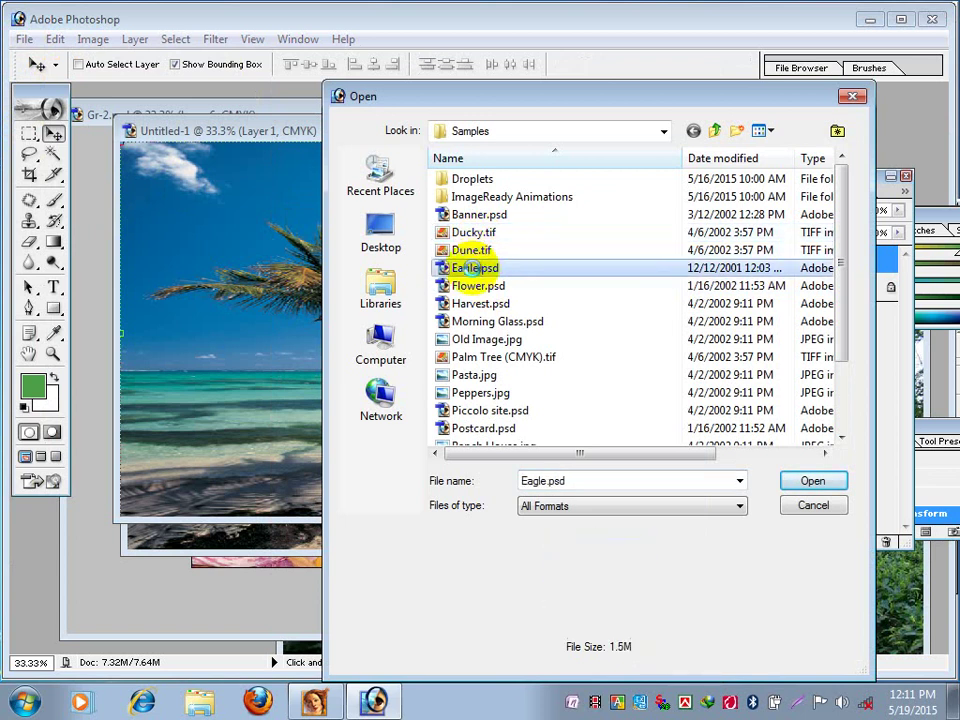
left_click(813, 482)
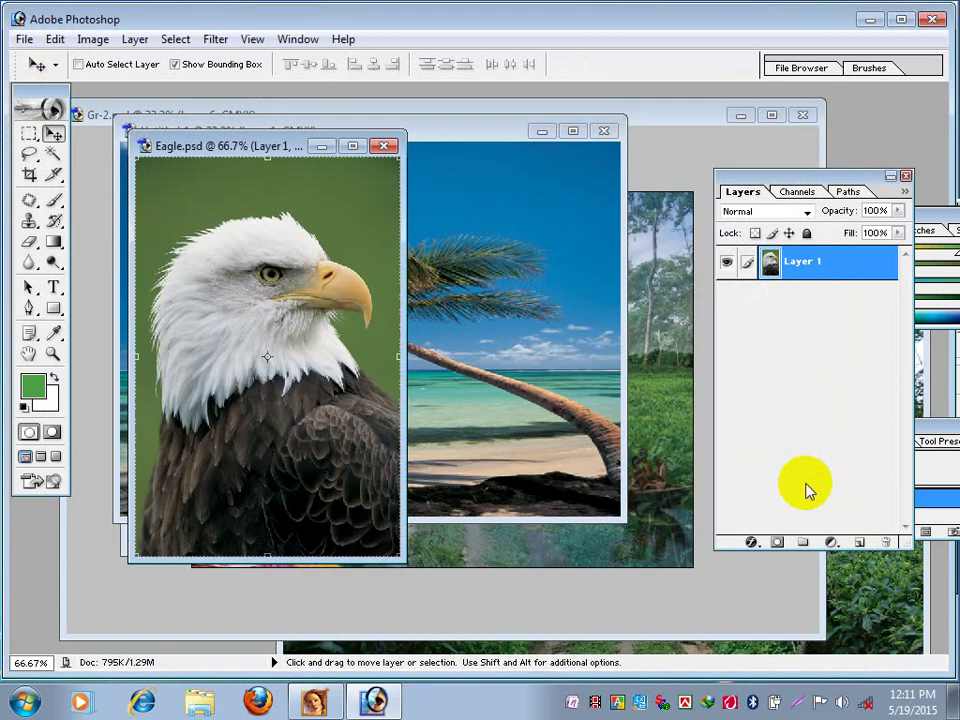
mouse_move(251, 146)
left_mouse_down()
mouse_move(293, 156)
mouse_move(288, 179)
left_mouse_up()
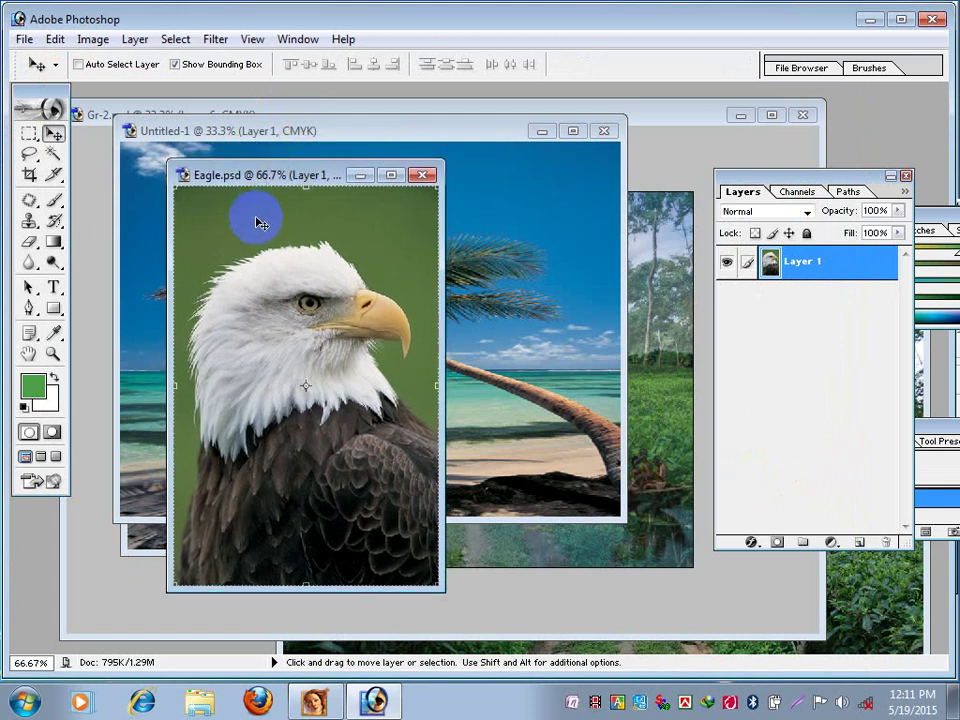
left_click_drag(278, 181, 301, 172)
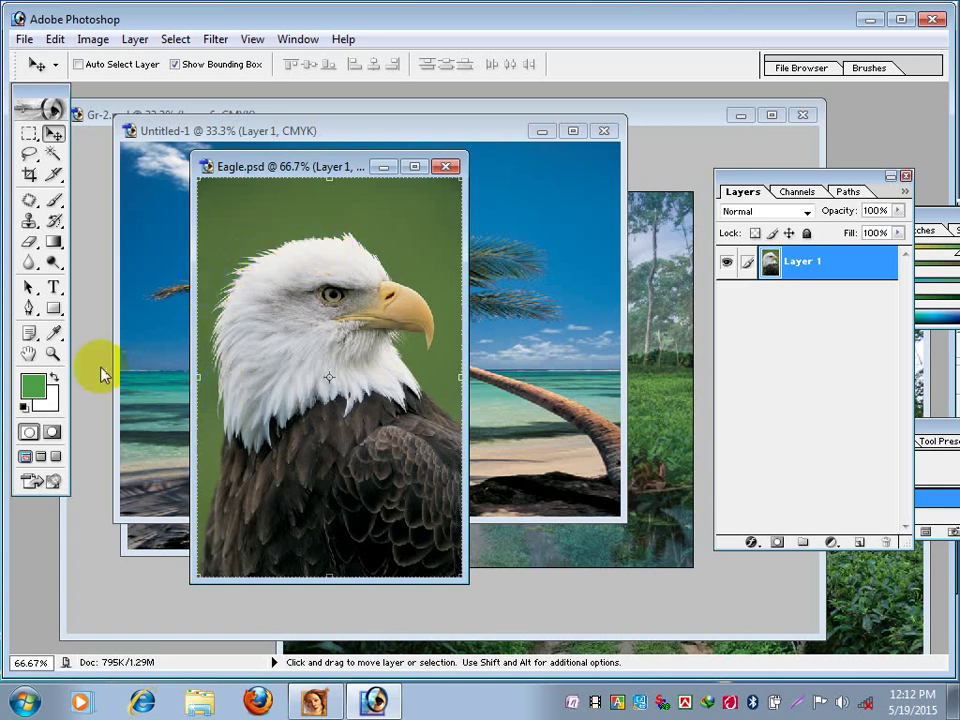
Zoom the eagle image to 200% on its head feathers.
left_click(53, 354)
left_click(249, 311)
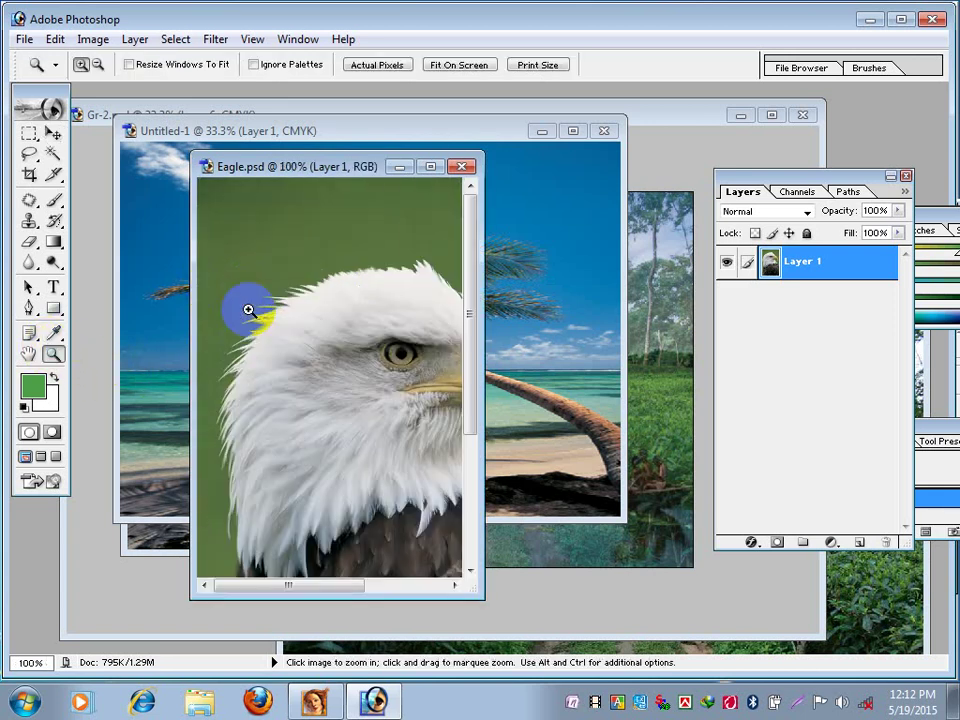
left_click(253, 364)
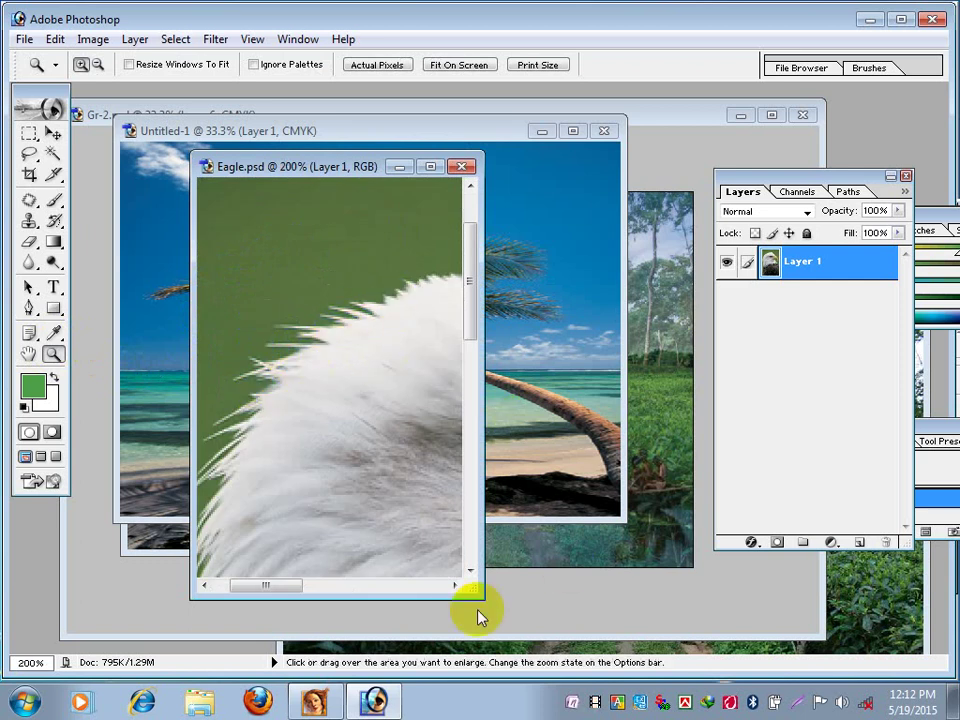
Open the portrait photo 3.jpg from Desktop/Graphics/Picture.
left_click(24, 39)
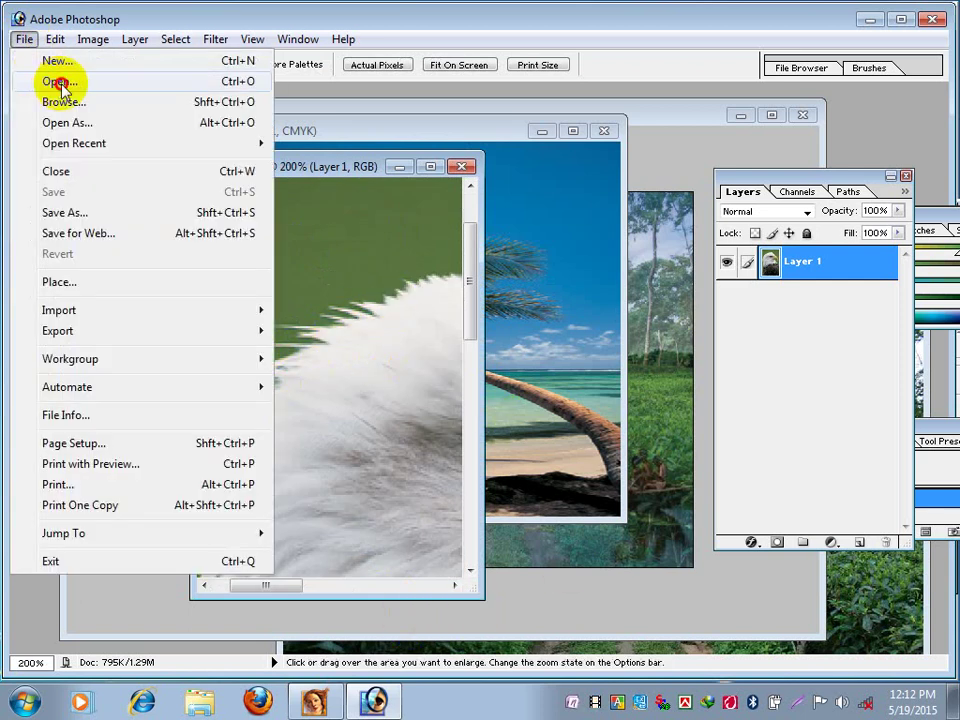
left_click(60, 82)
left_click(368, 226)
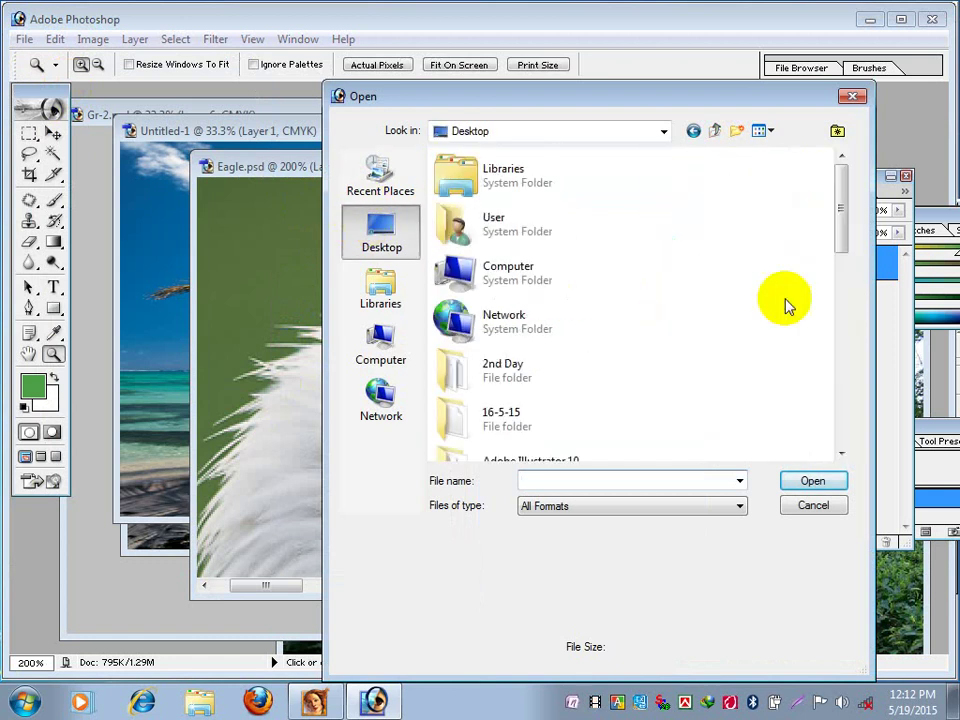
left_click_drag(840, 197, 840, 318)
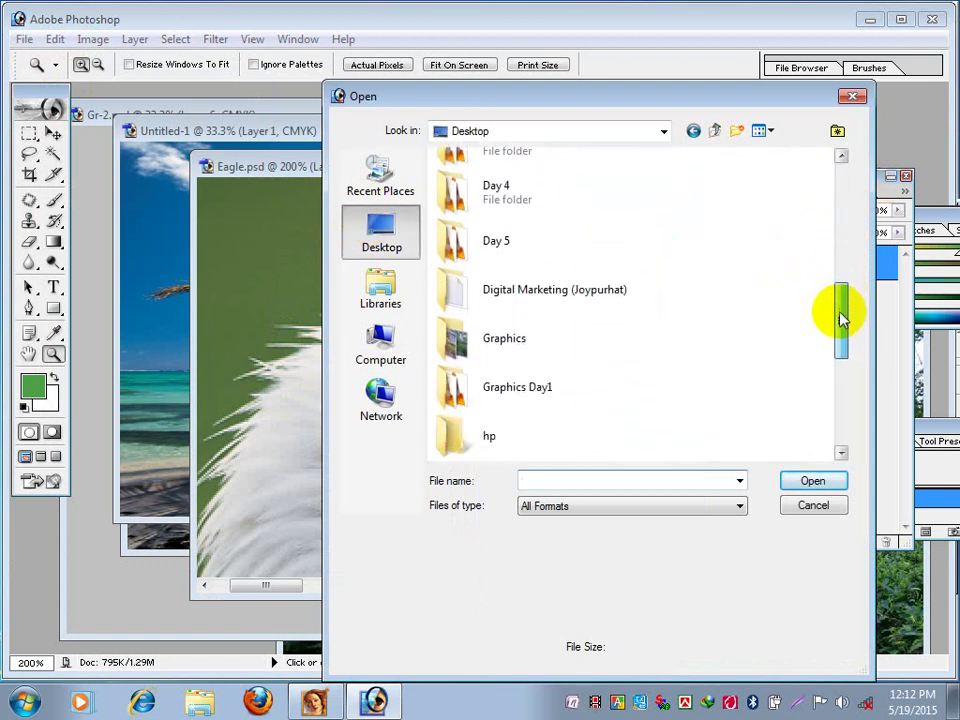
double_click(490, 330)
double_click(458, 197)
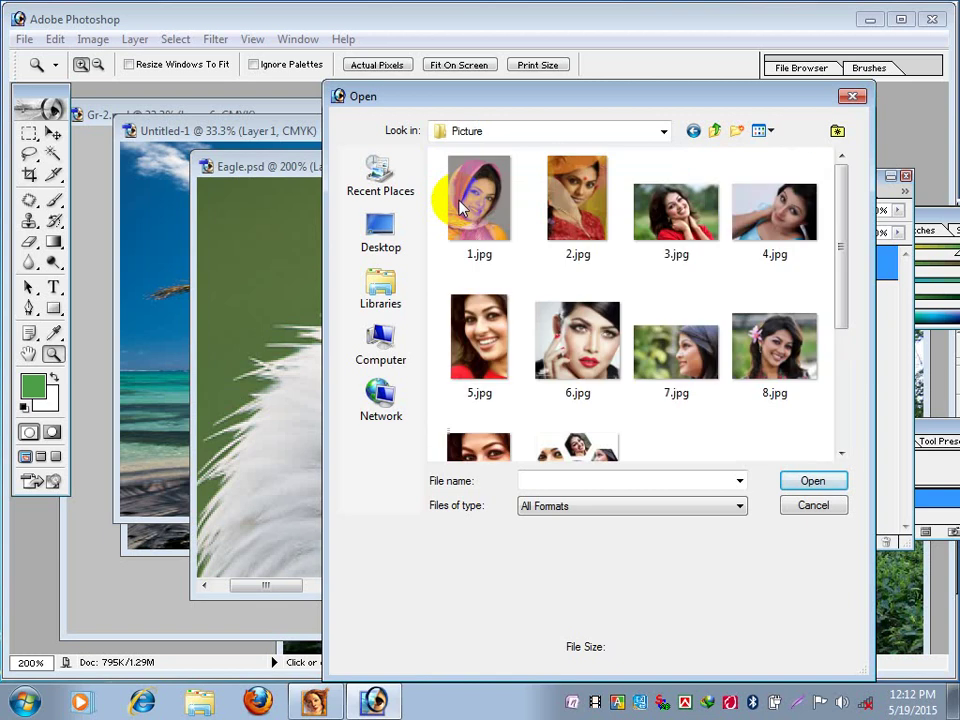
left_click(707, 232)
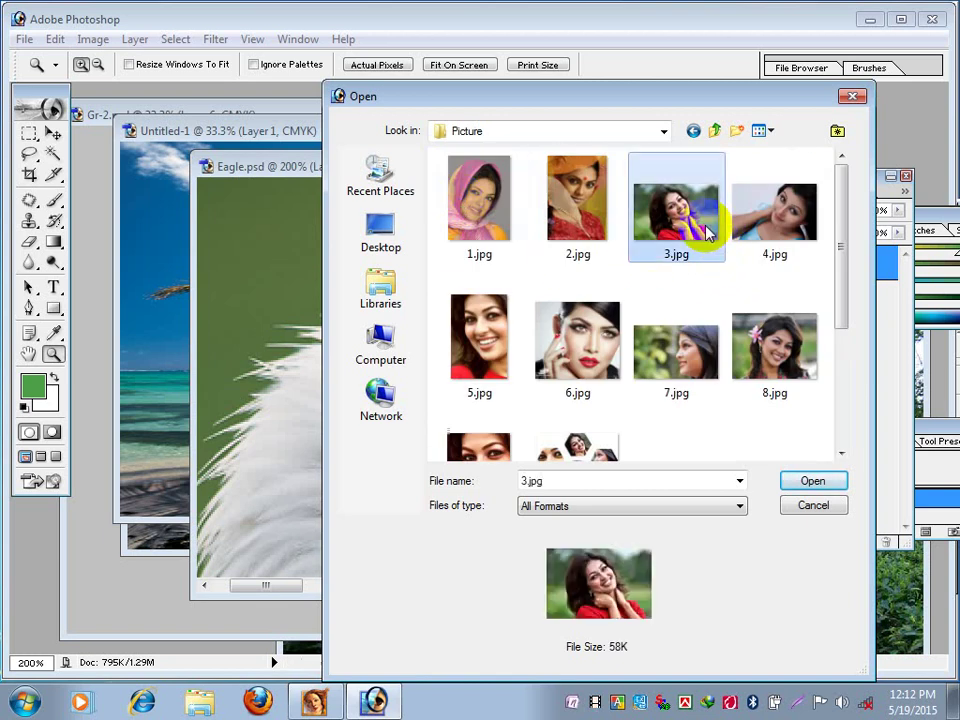
left_click(812, 482)
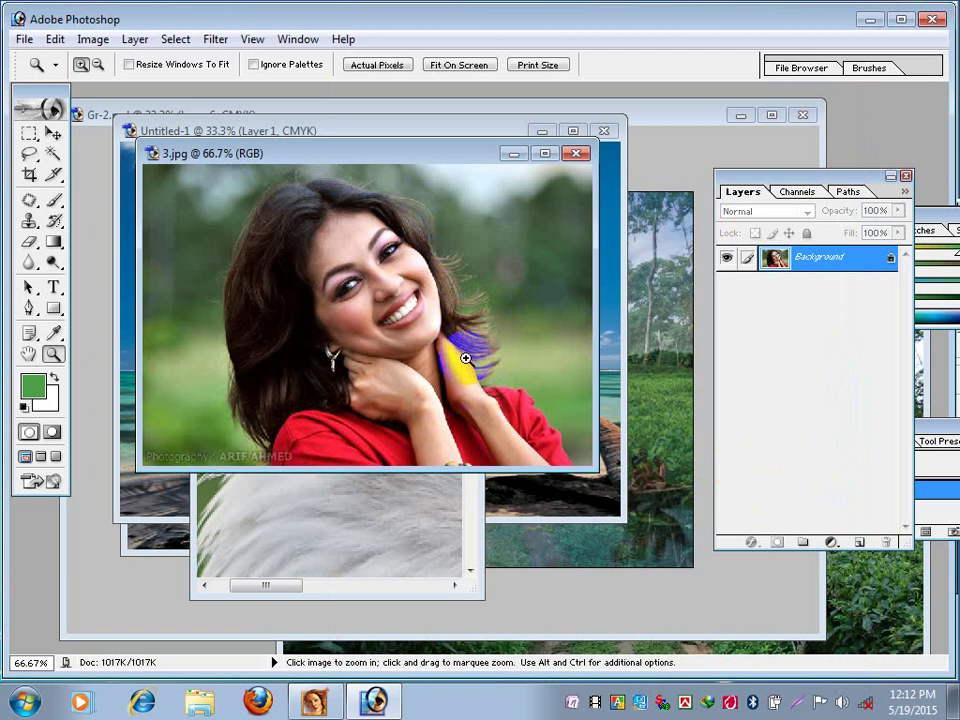
View the portrait at 100%, move its window, and zoom the eagle back out to 50%.
left_click(418, 215)
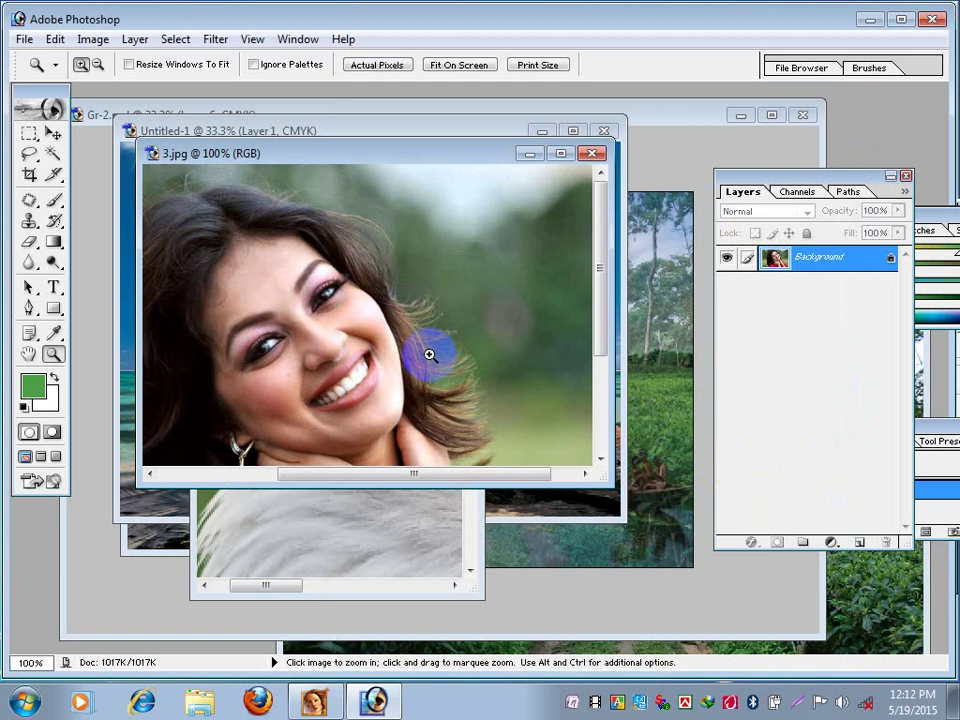
left_click_drag(385, 155, 497, 288)
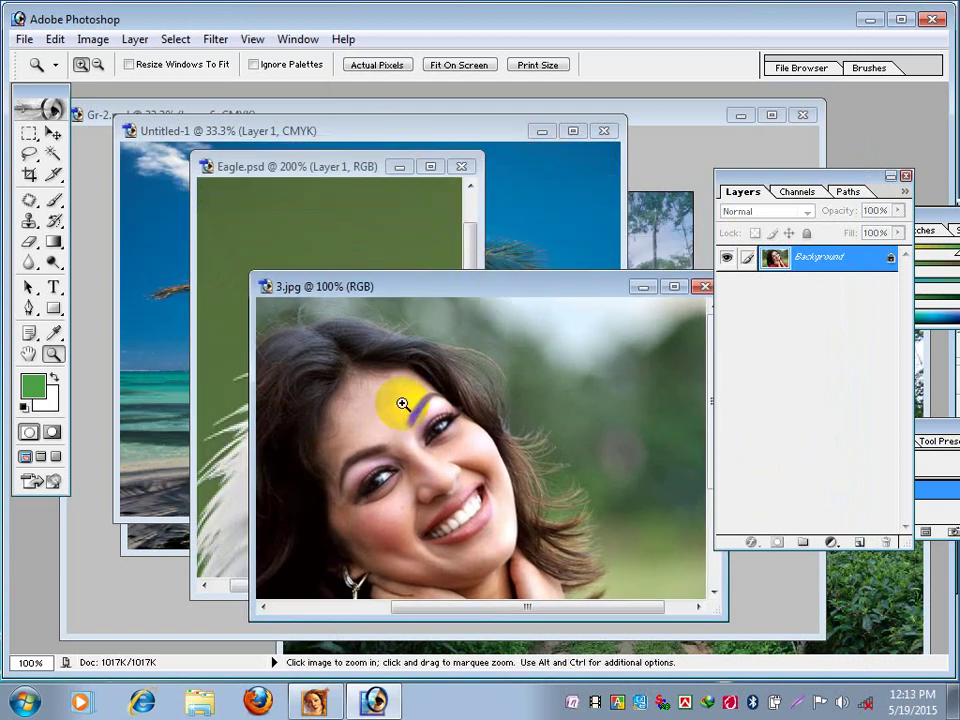
left_click(268, 168)
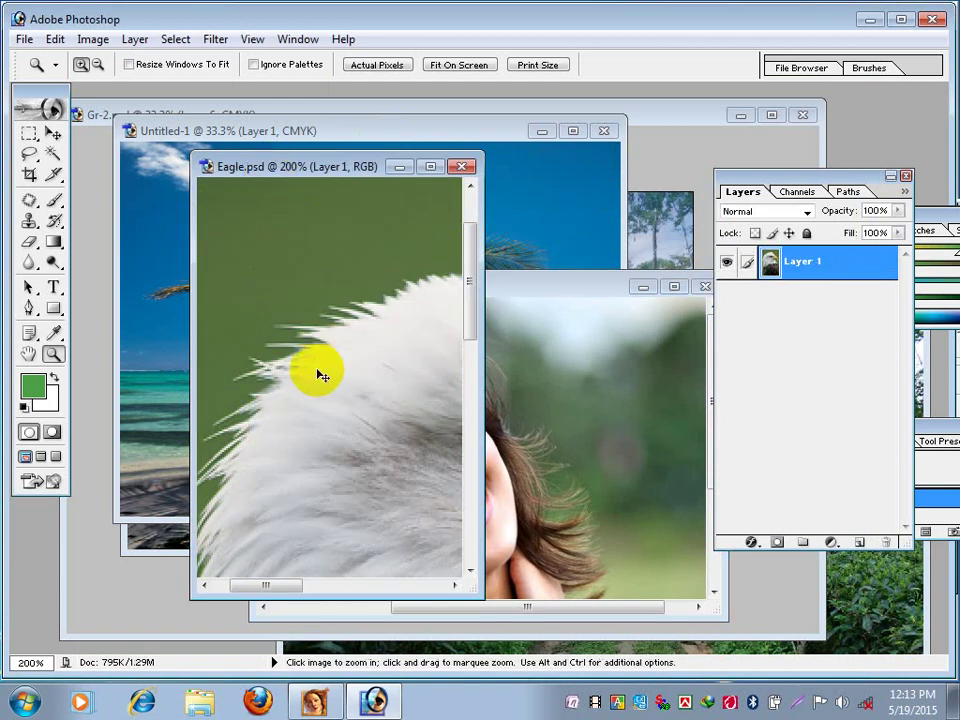
key("ctrl+minus")
key("ctrl+minus")
key("ctrl+minus")
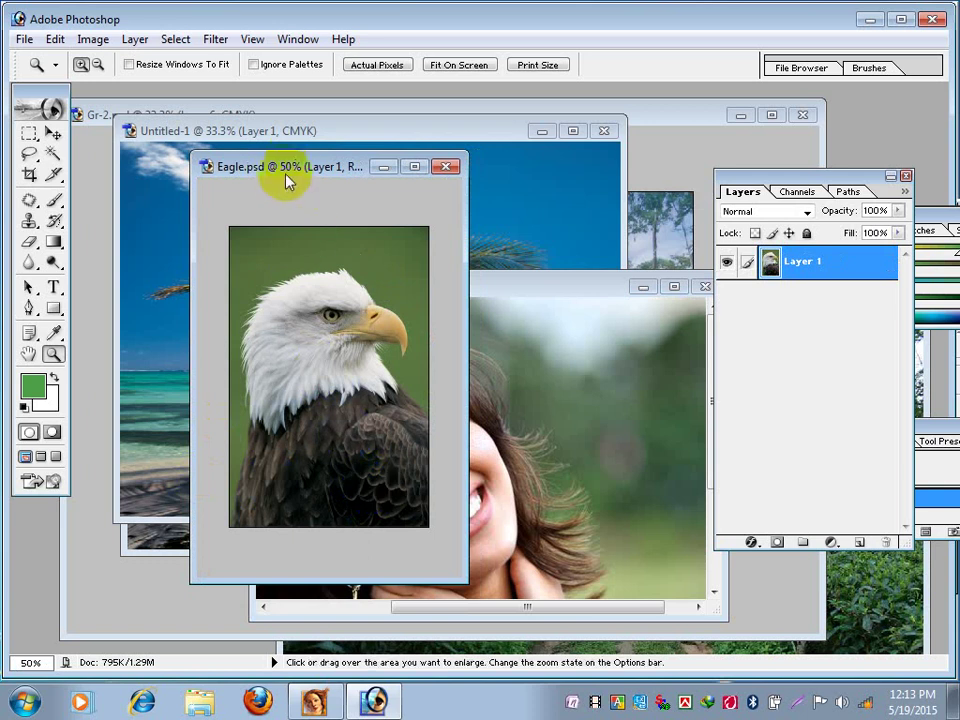
left_click_drag(290, 167, 321, 169)
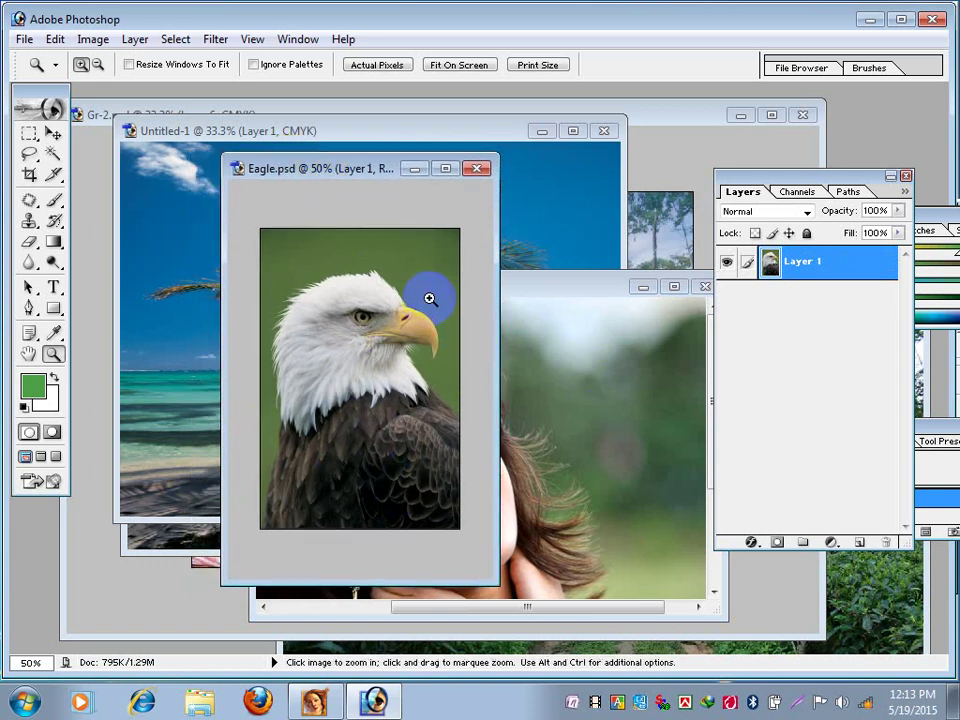
left_click_drag(351, 175, 323, 172)
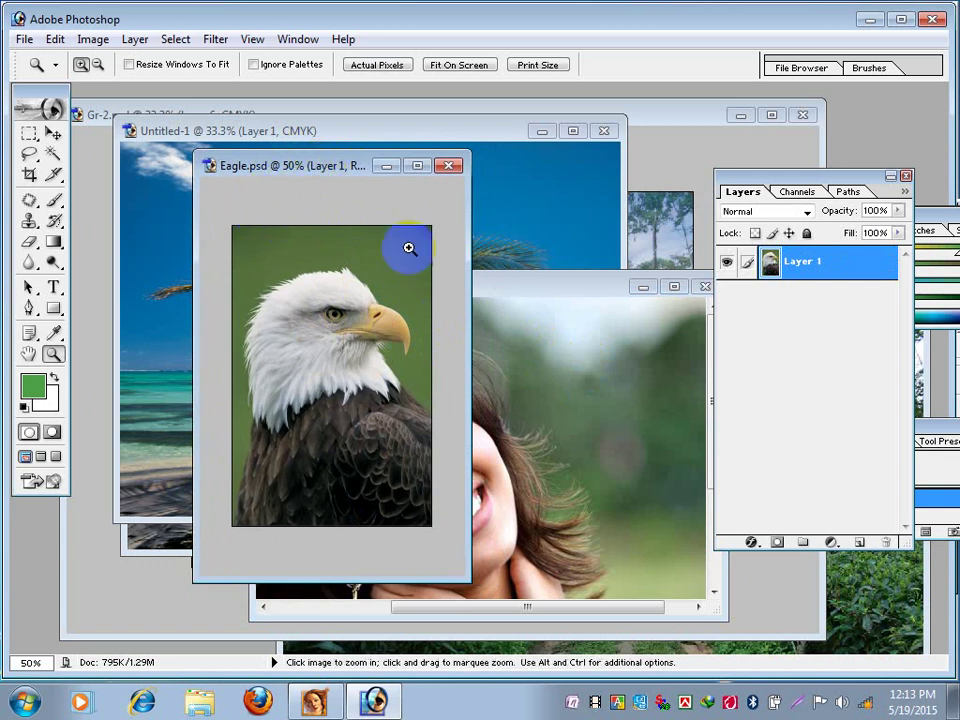
left_click(278, 410)
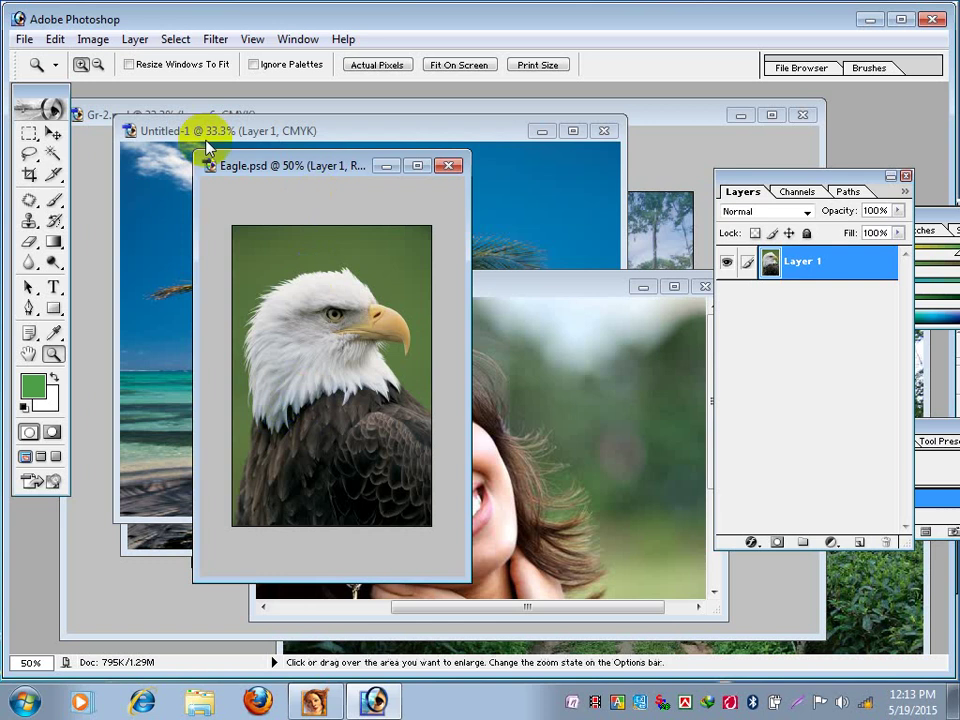
left_click(24, 40)
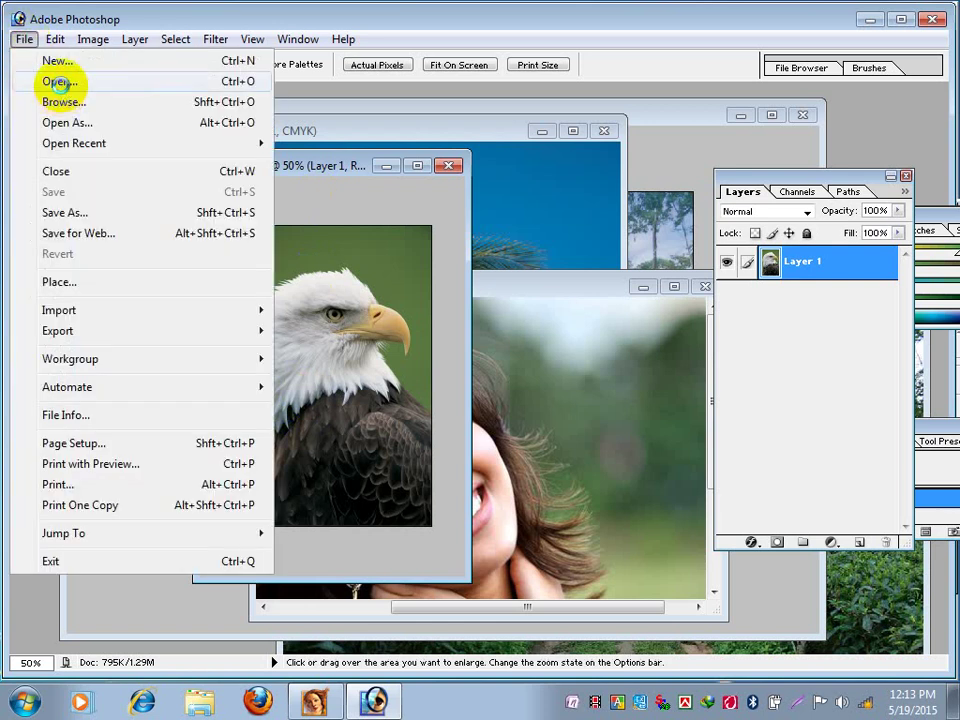
left_click(50, 80)
left_click(379, 231)
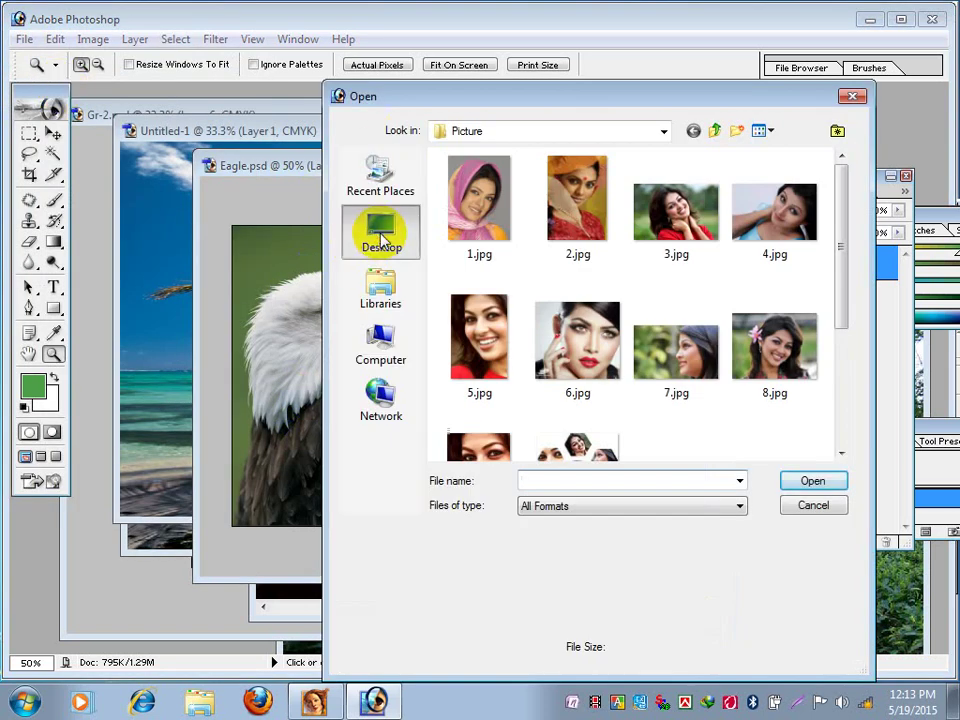
scroll(455, 342, "down", 3)
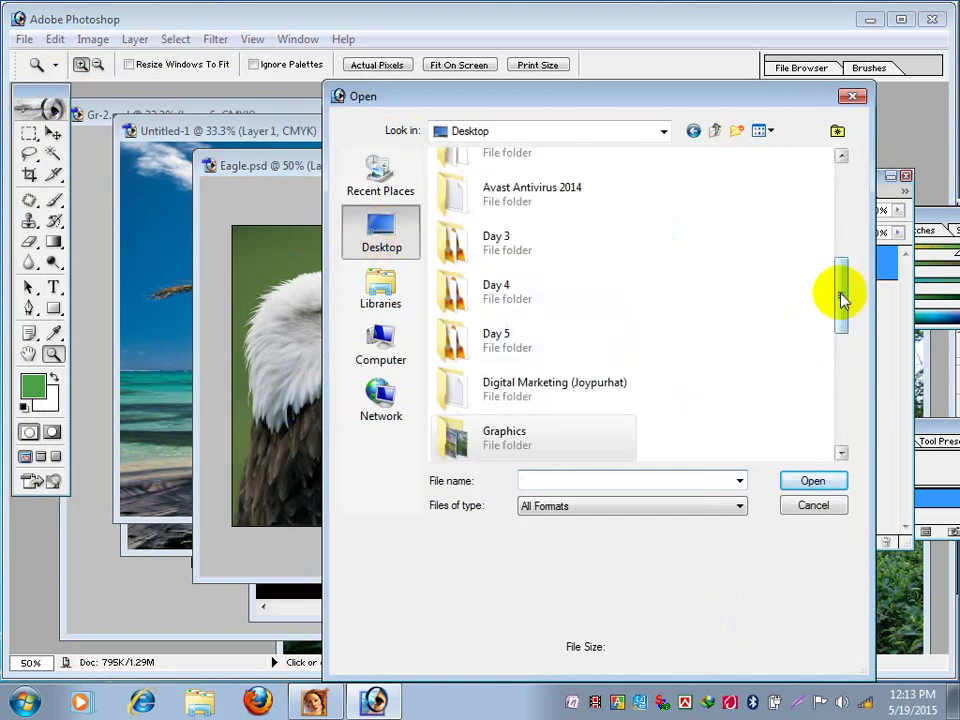
left_click_drag(842, 296, 848, 192)
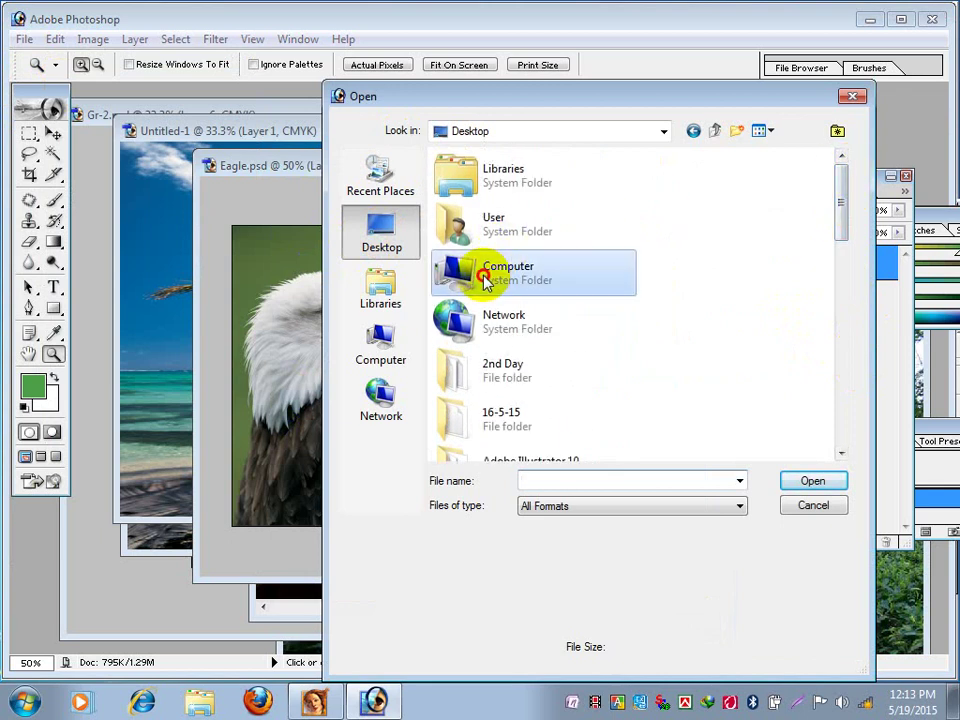
double_click(489, 273)
double_click(517, 203)
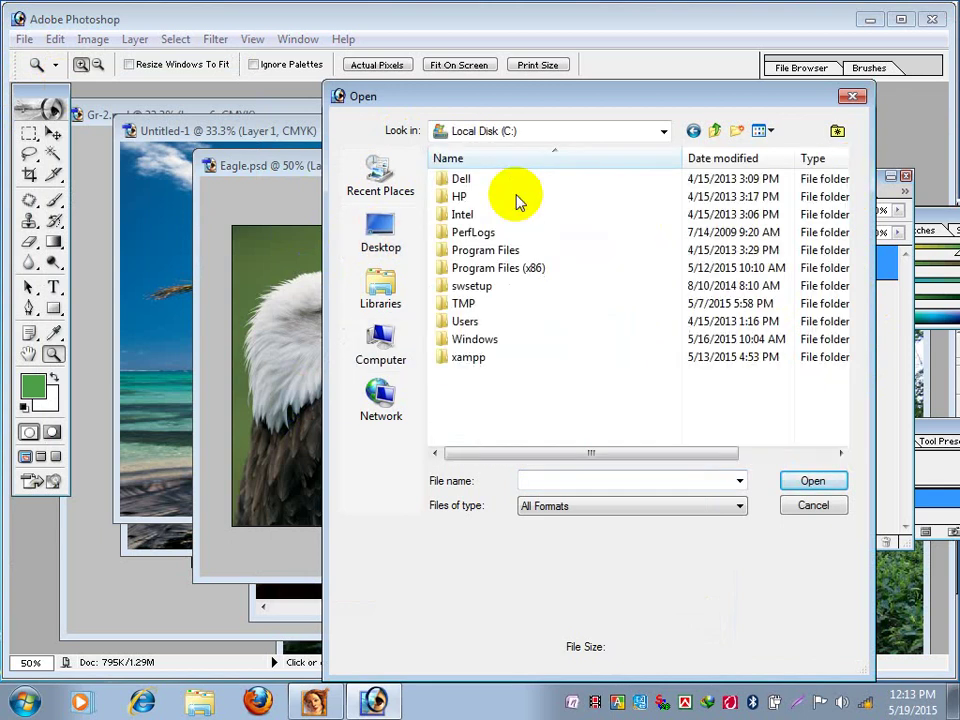
double_click(489, 268)
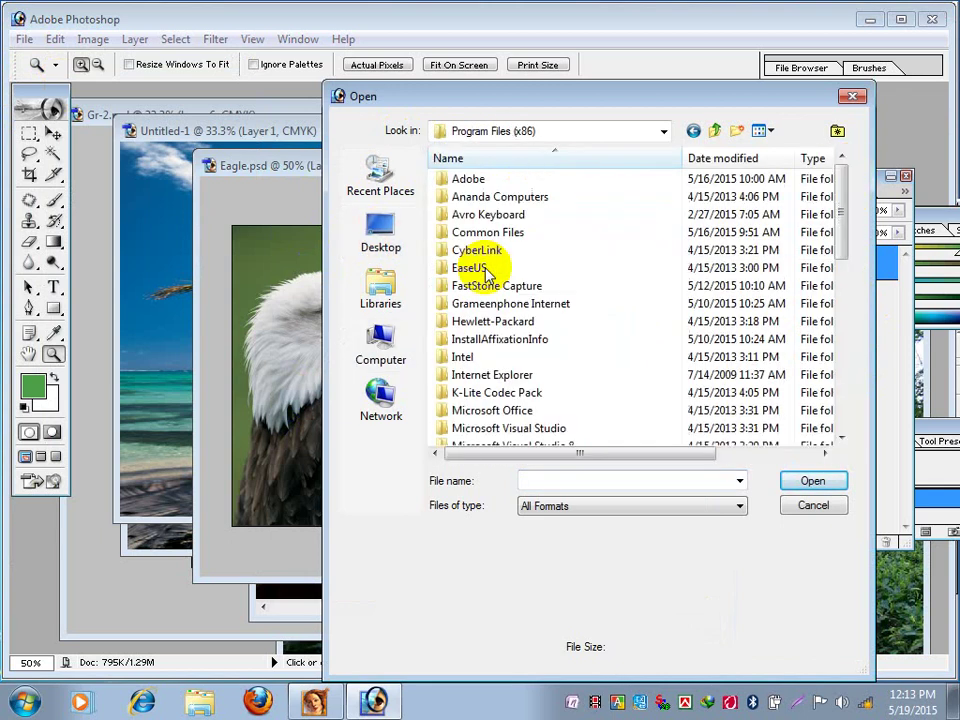
double_click(473, 178)
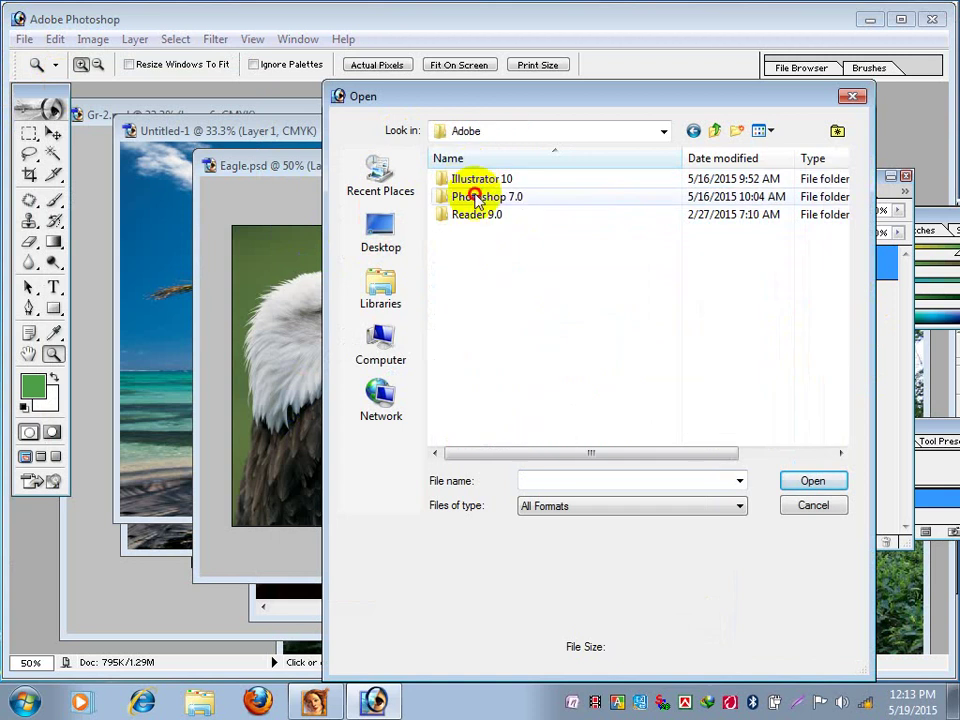
double_click(474, 196)
double_click(463, 288)
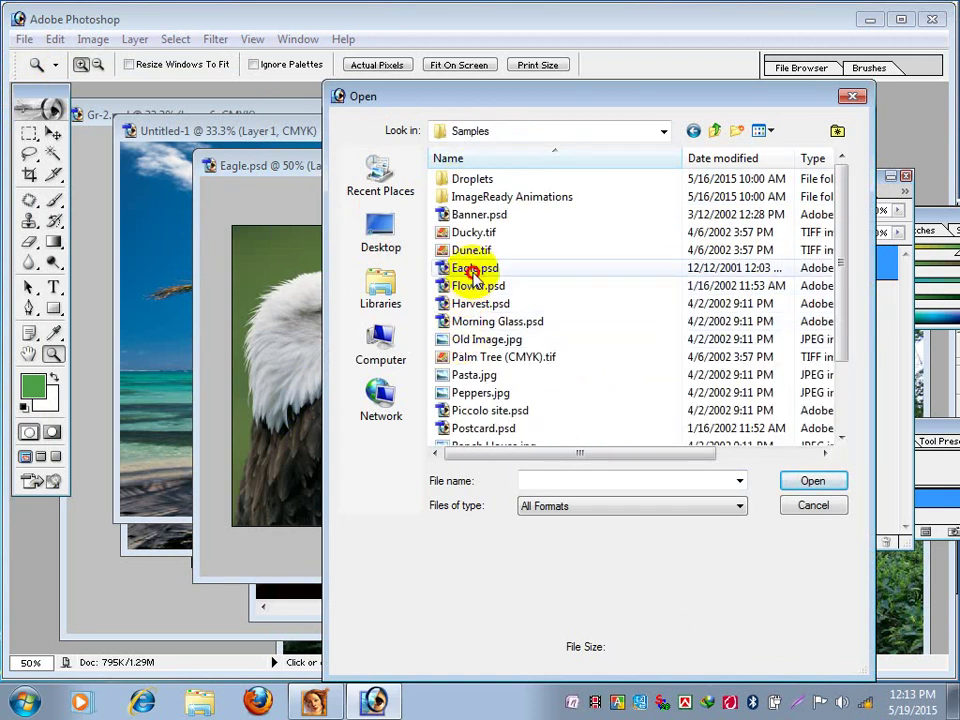
left_click(466, 269)
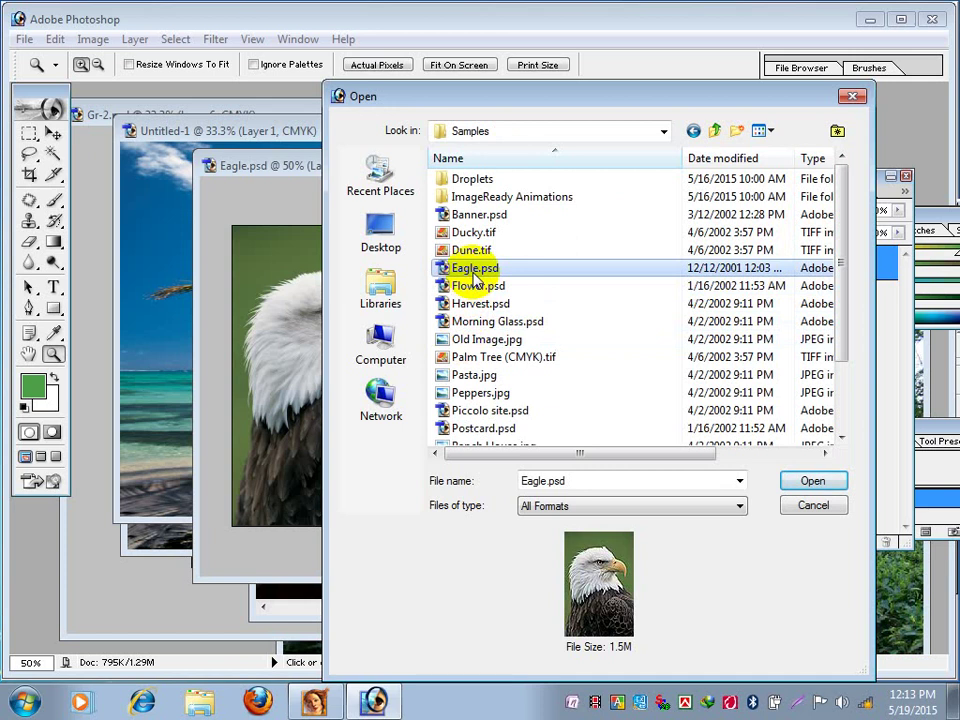
left_click(579, 137)
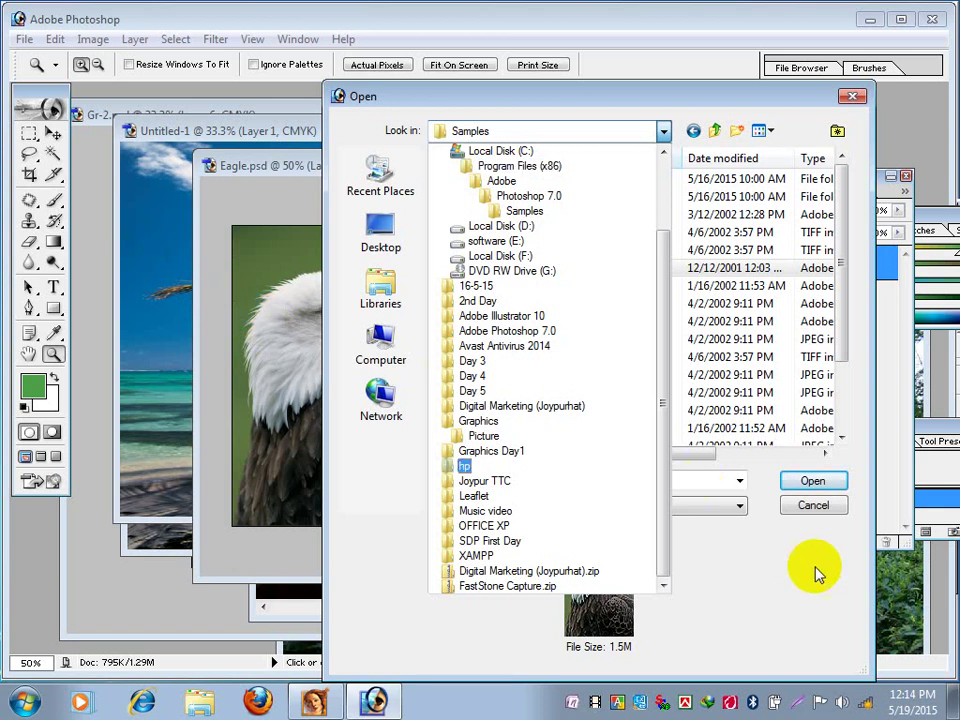
left_click(800, 512)
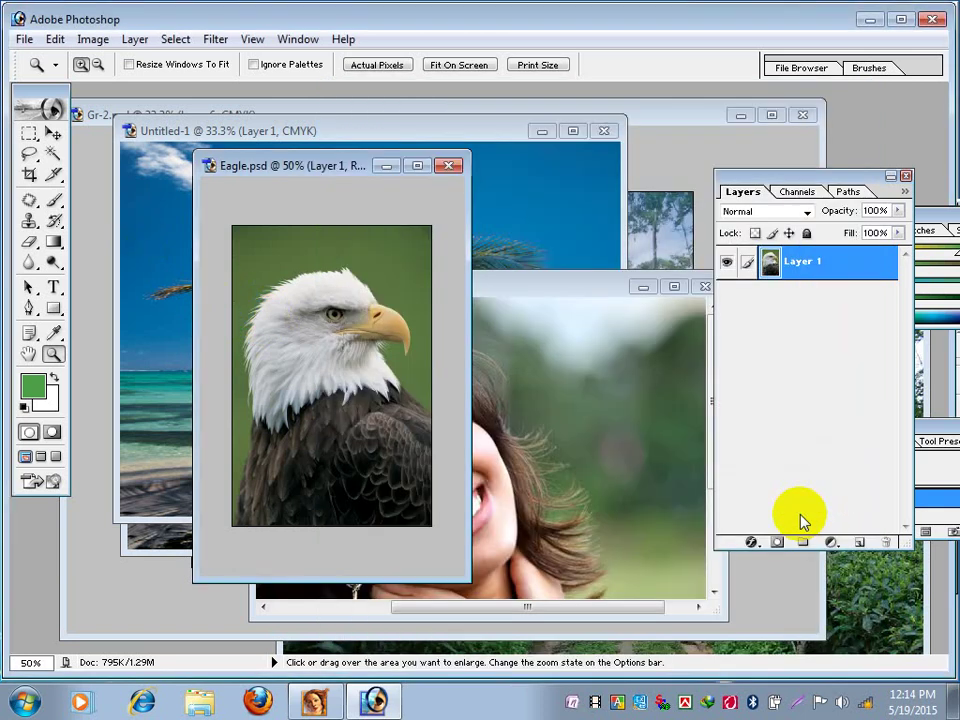
Zoom the eagle to 66.7% and resize its window around the whole image.
left_click(262, 165)
left_click_drag(262, 165, 260, 172)
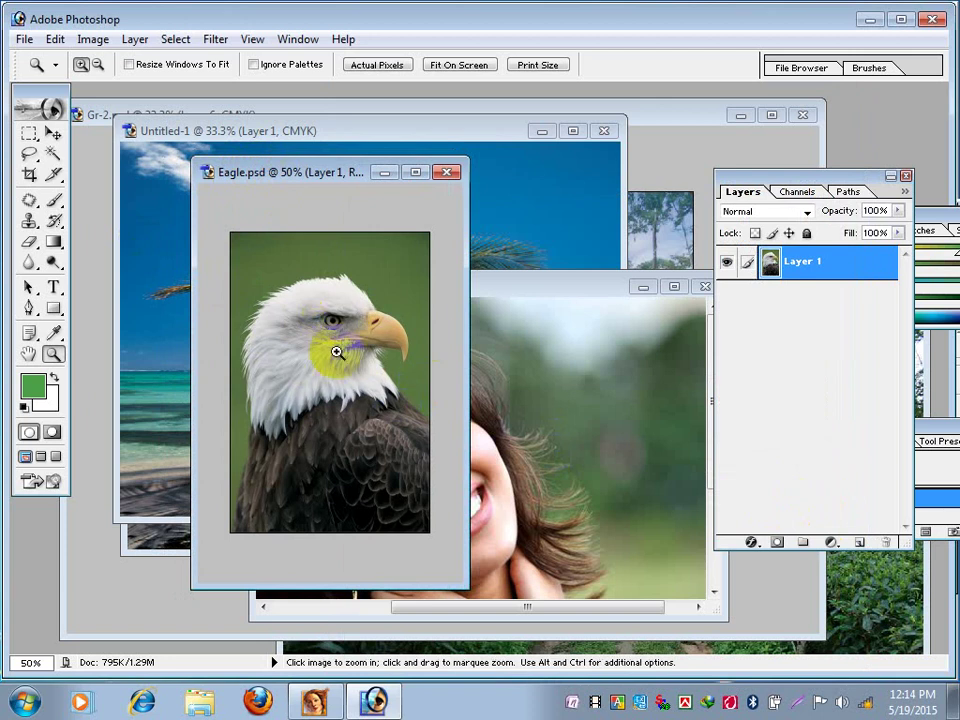
left_click_drag(353, 424, 354, 446)
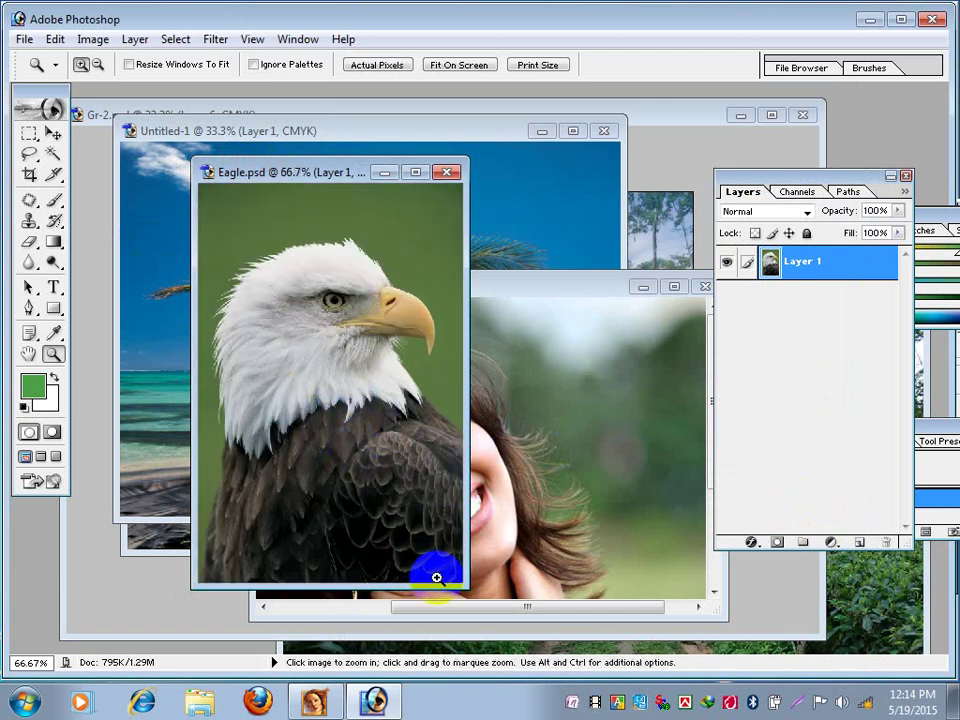
left_click_drag(463, 585, 667, 651)
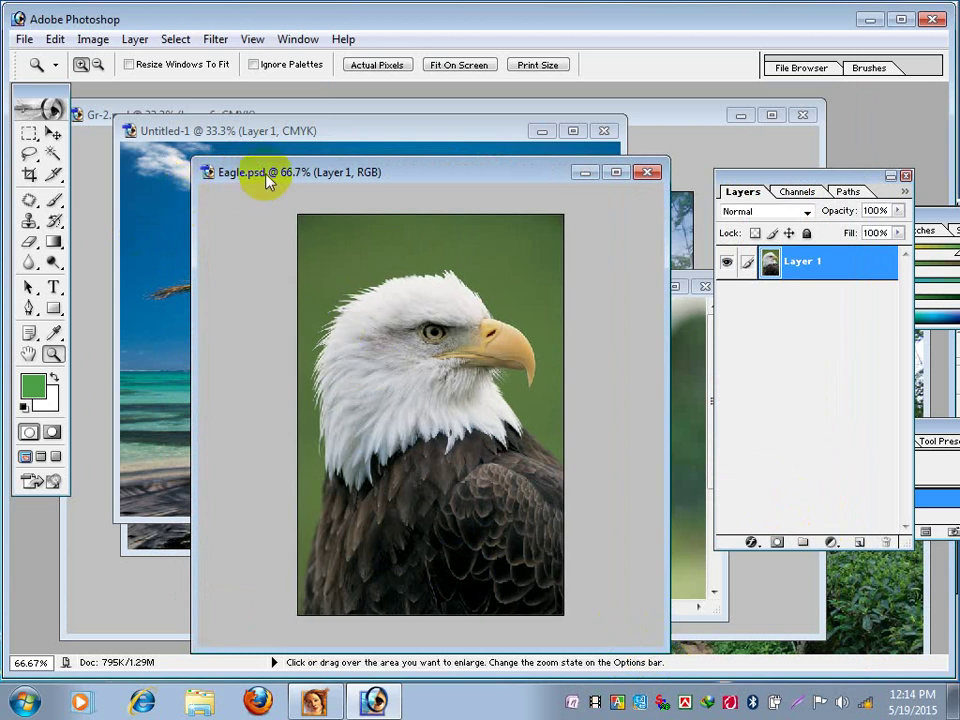
left_click_drag(267, 176, 224, 146)
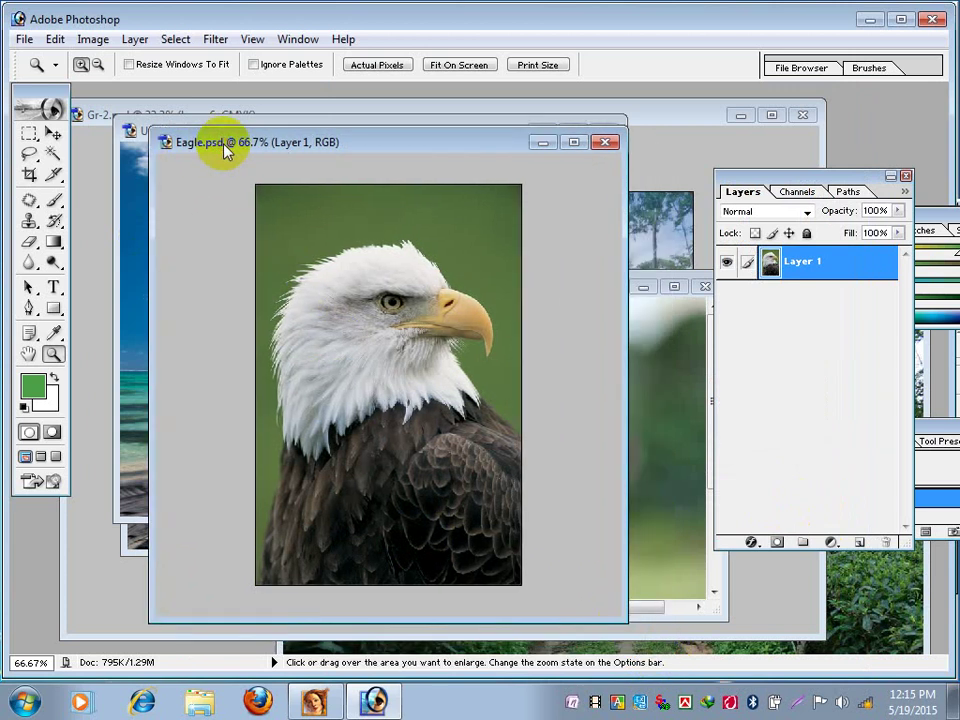
Bring up the Filter menu over the eagle photo.
left_click(214, 40)
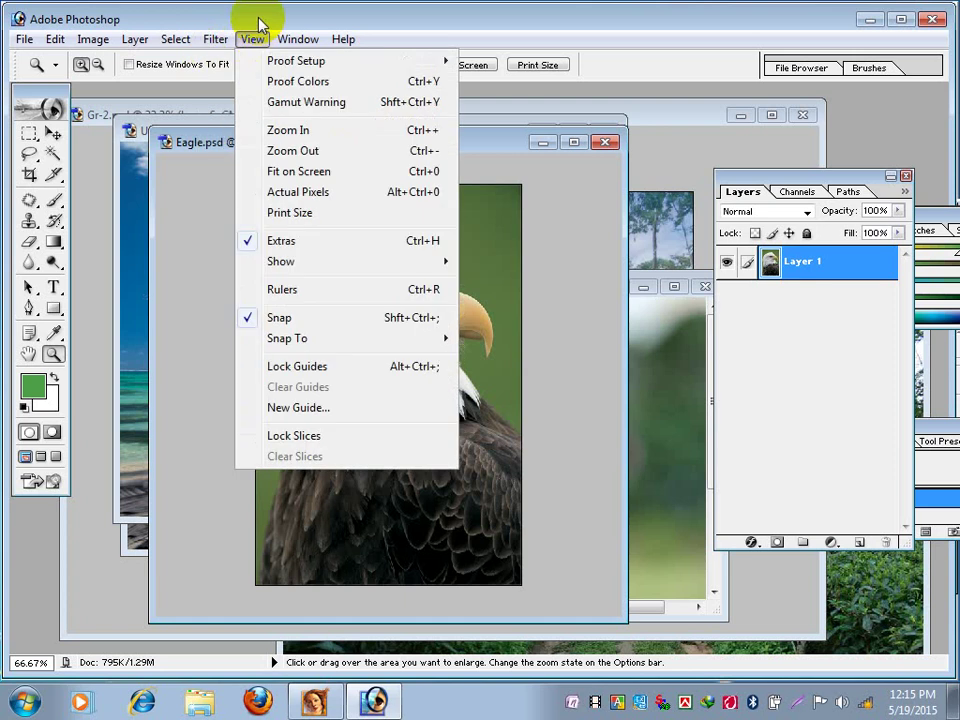
left_click(474, 150)
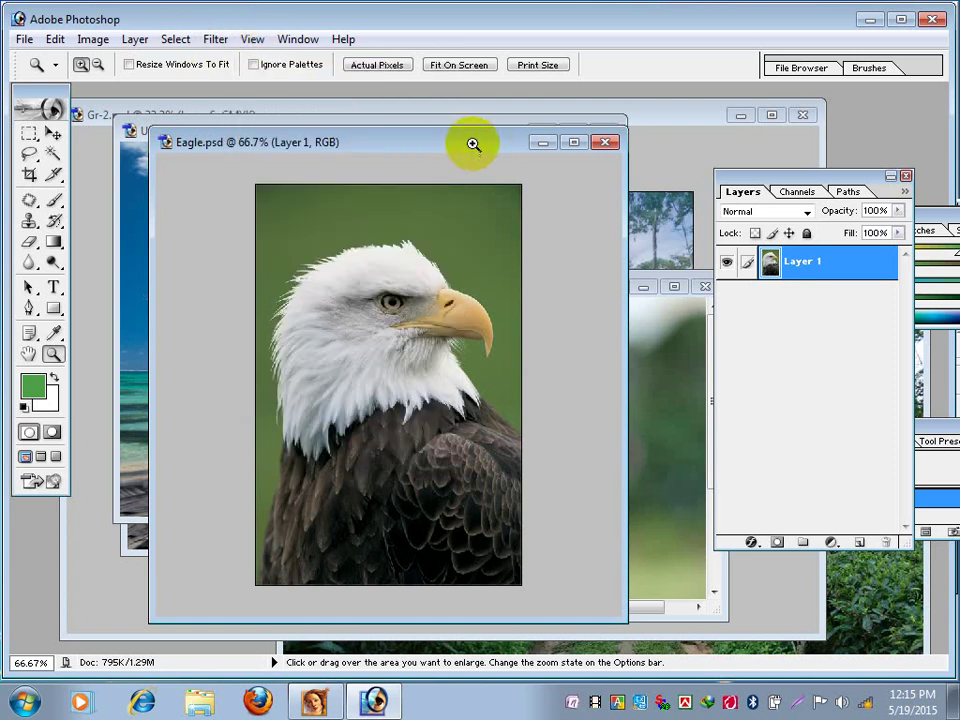
left_click(218, 45)
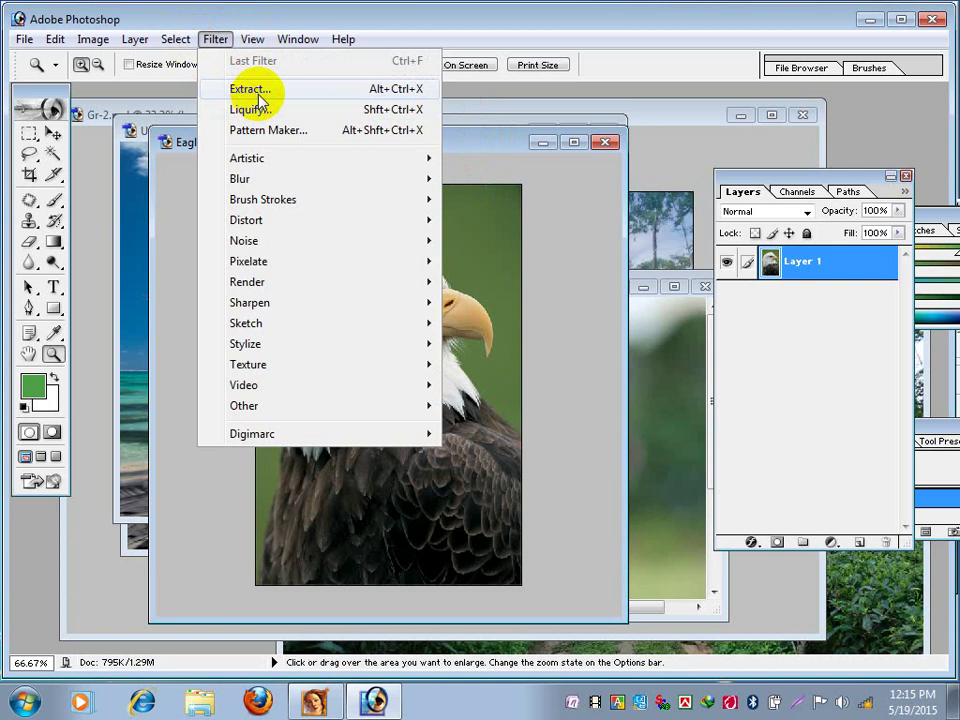
Launch Extract on the eagle and undo two trial highlight strokes near the eye and cheek.
left_click(258, 95)
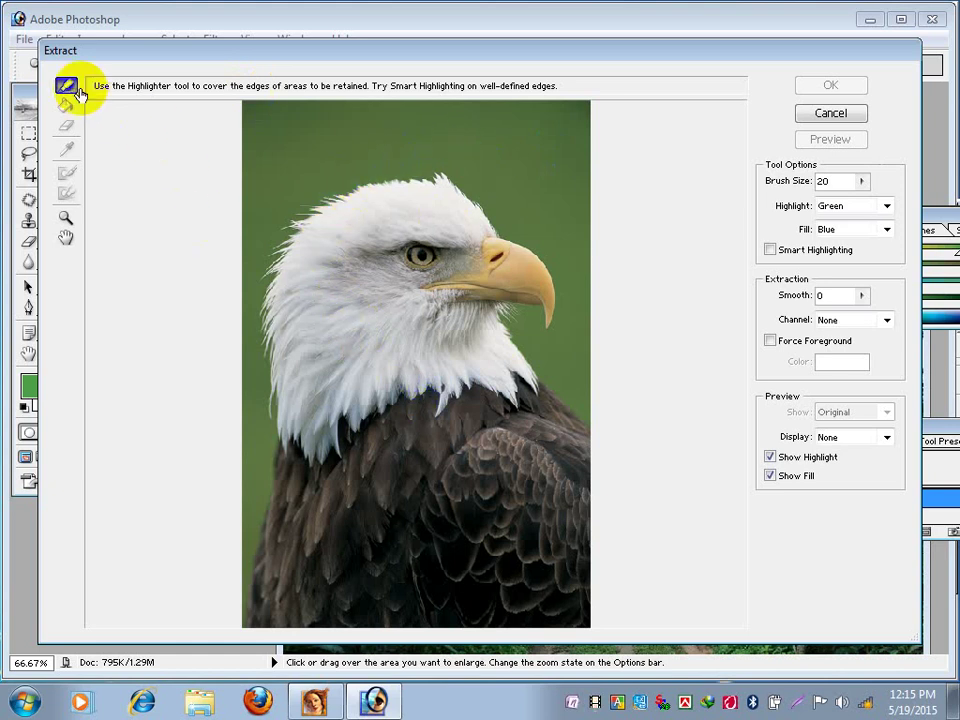
left_click_drag(428, 252, 472, 238)
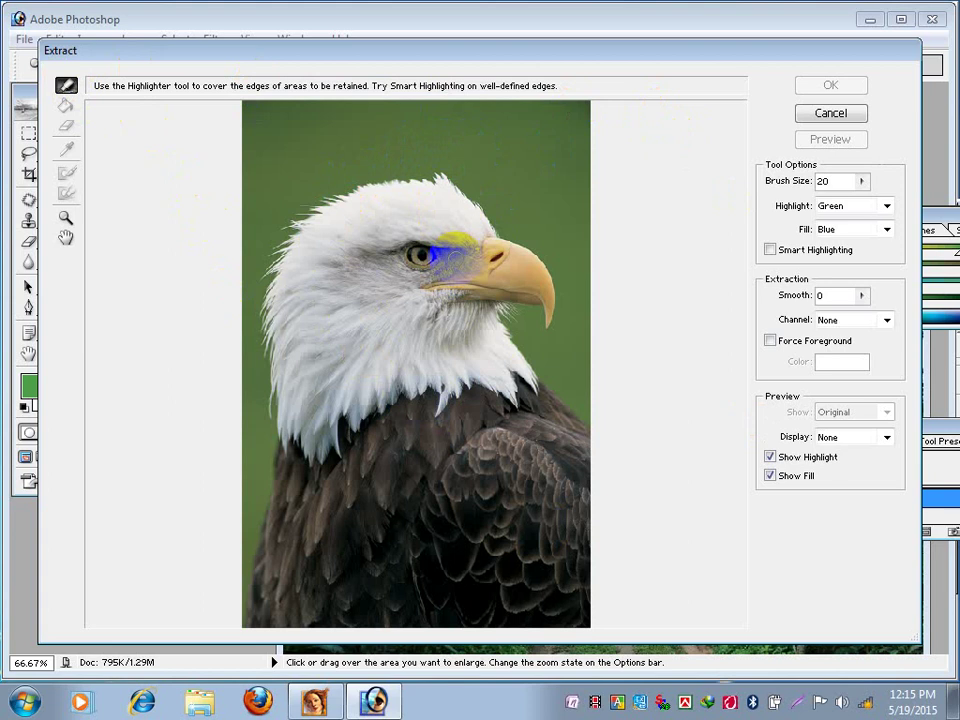
key("ctrl+z")
left_click_drag(412, 312, 428, 298)
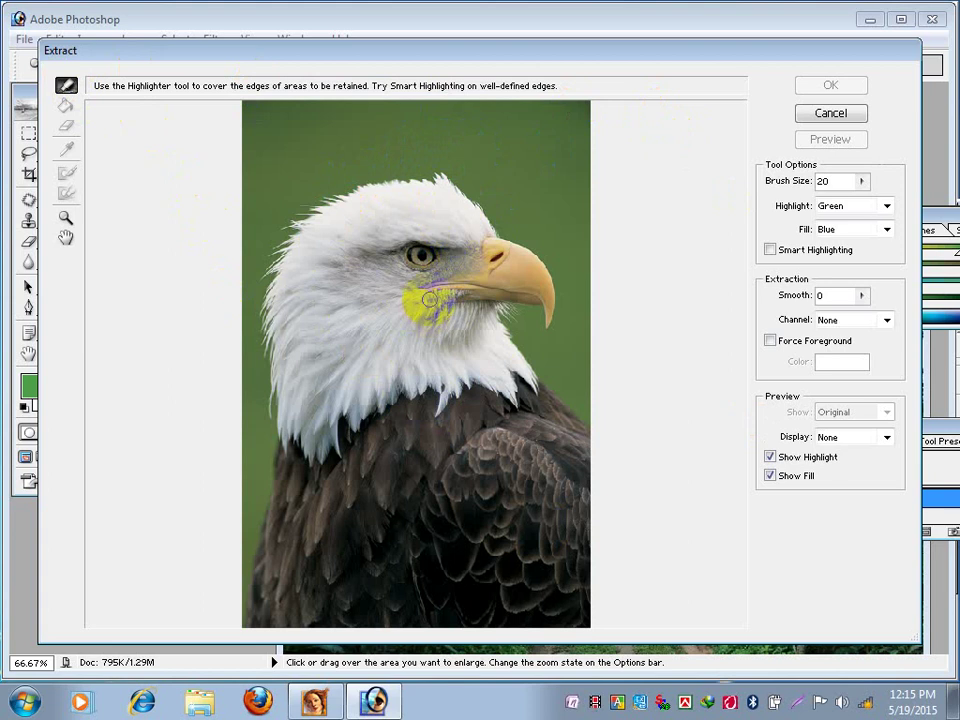
key("ctrl+z")
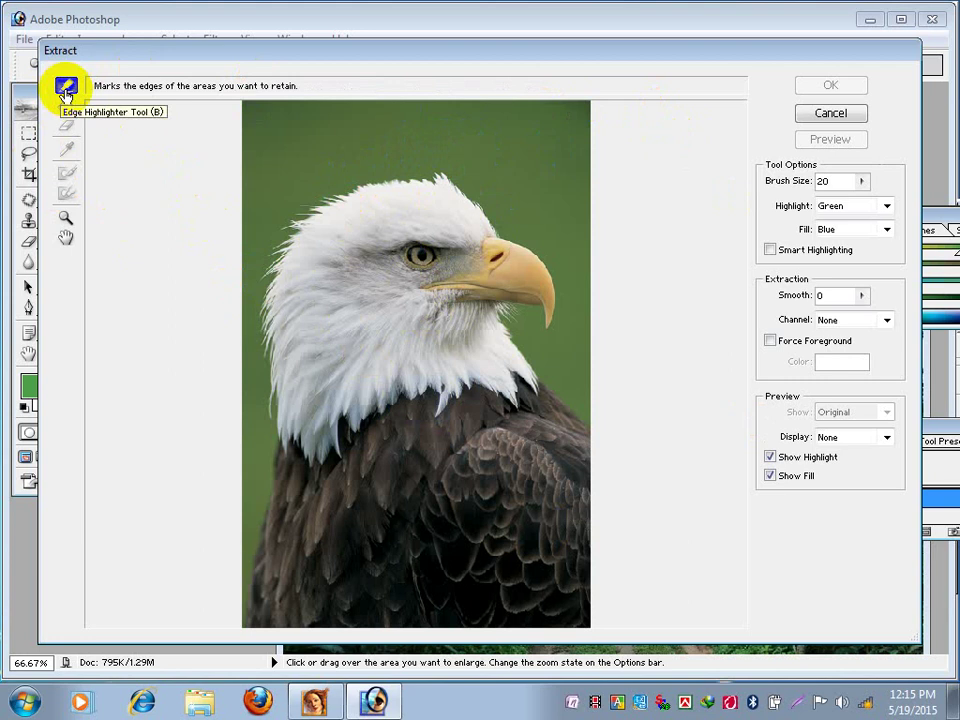
Trace a green edge highlight around the eagle's entire outline with the Edge Highlighter.
left_click(65, 88)
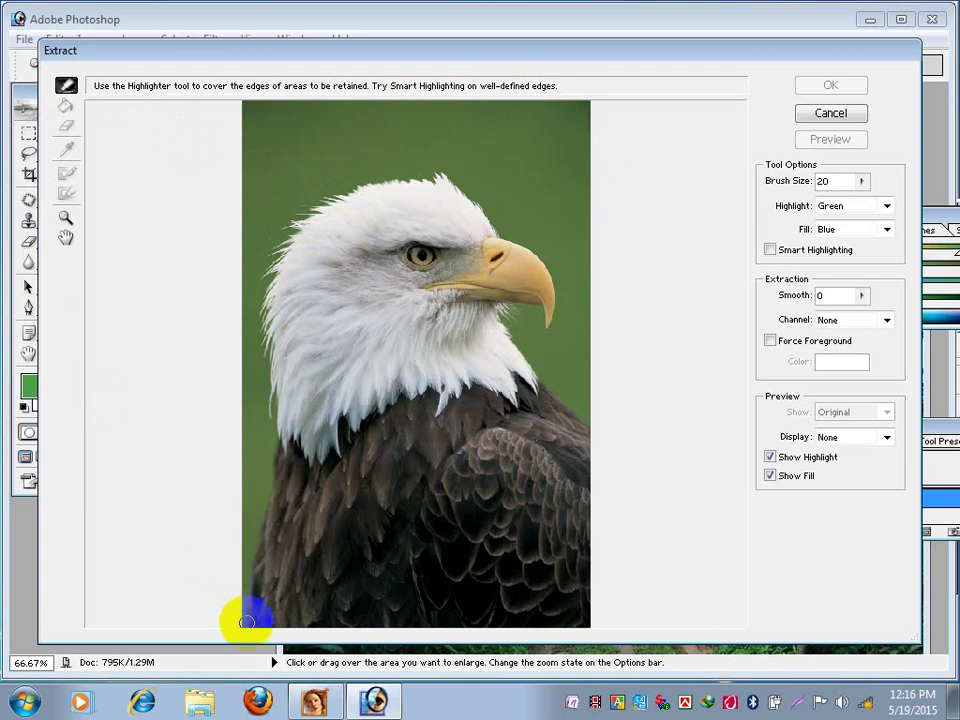
mouse_move(246, 620)
left_mouse_down()
mouse_move(246, 574)
mouse_move(278, 437)
mouse_move(272, 343)
mouse_move(264, 360)
mouse_move(259, 311)
mouse_move(274, 257)
mouse_move(261, 255)
mouse_move(266, 279)
mouse_move(300, 210)
mouse_move(270, 244)
mouse_move(336, 182)
mouse_move(309, 199)
mouse_move(375, 171)
mouse_move(311, 210)
mouse_move(364, 182)
mouse_move(410, 184)
mouse_move(399, 167)
mouse_move(450, 186)
mouse_move(444, 176)
mouse_move(519, 237)
mouse_move(499, 229)
mouse_move(536, 231)
mouse_move(542, 251)
mouse_move(518, 242)
mouse_move(542, 253)
mouse_move(555, 285)
mouse_move(553, 328)
mouse_move(529, 304)
mouse_move(511, 307)
mouse_move(510, 321)
mouse_move(501, 315)
mouse_move(515, 347)
mouse_move(589, 424)
mouse_move(543, 390)
mouse_move(525, 349)
mouse_move(489, 309)
mouse_move(523, 304)
mouse_move(520, 240)
left_mouse_up()
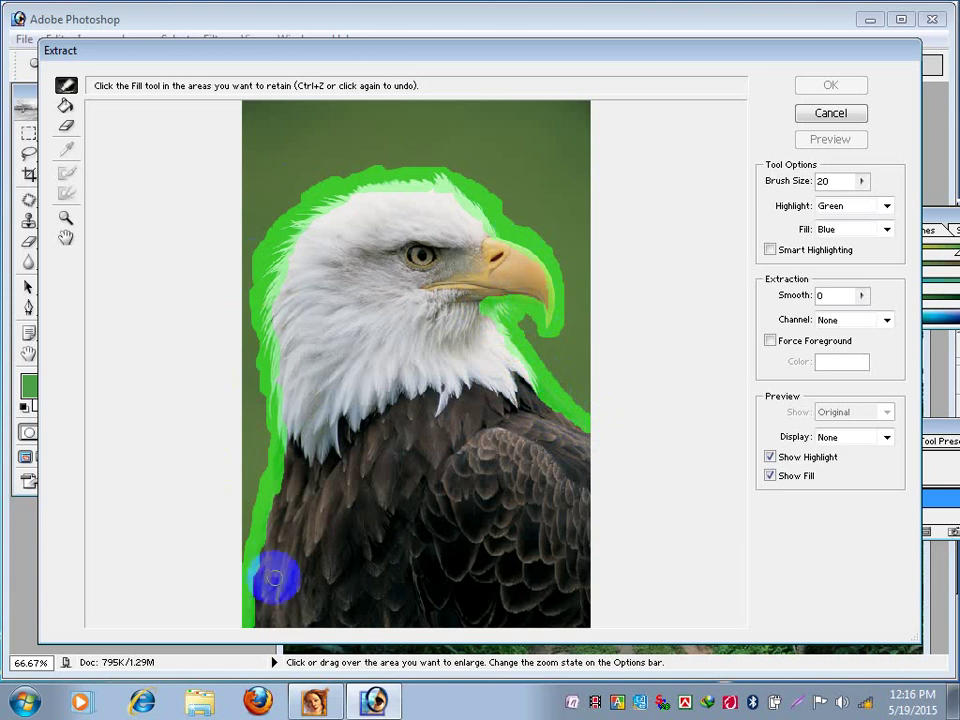
mouse_move(272, 574)
left_mouse_down()
mouse_move(271, 498)
mouse_move(253, 574)
mouse_move(260, 620)
left_mouse_up()
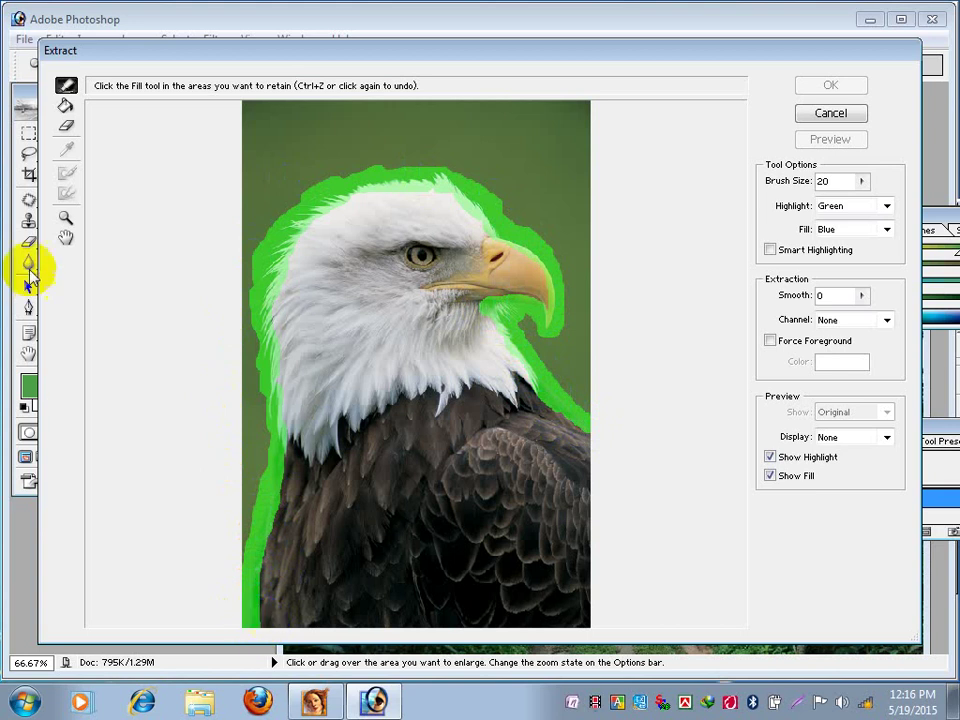
Fill the eagle inside its green Extract outline and apply the extraction, leaving it on transparency.
left_click(65, 104)
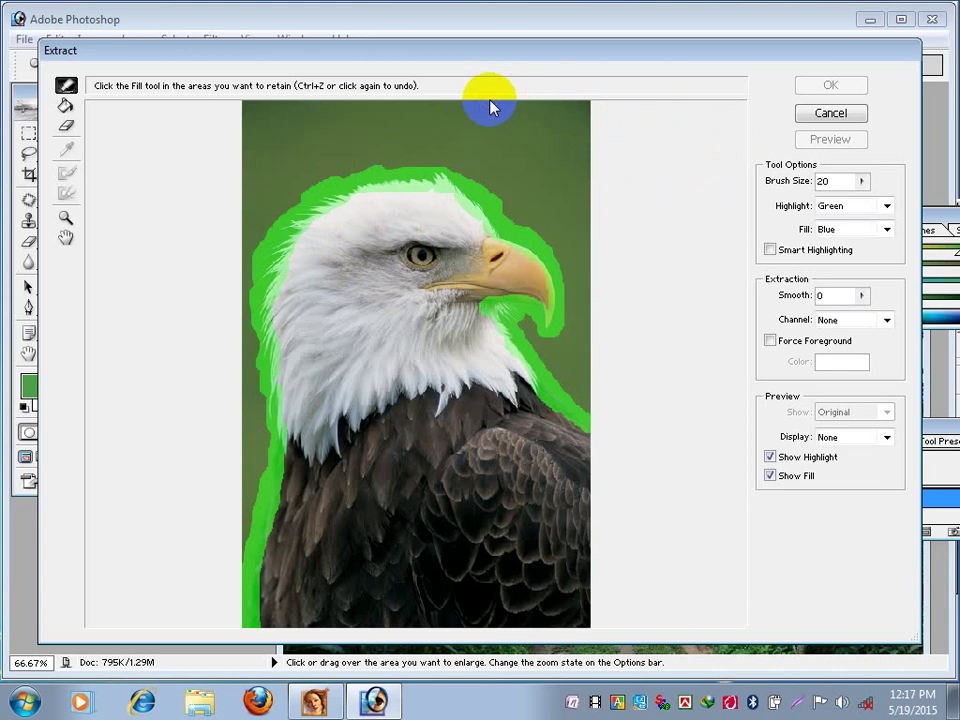
left_click(428, 255)
left_click(65, 110)
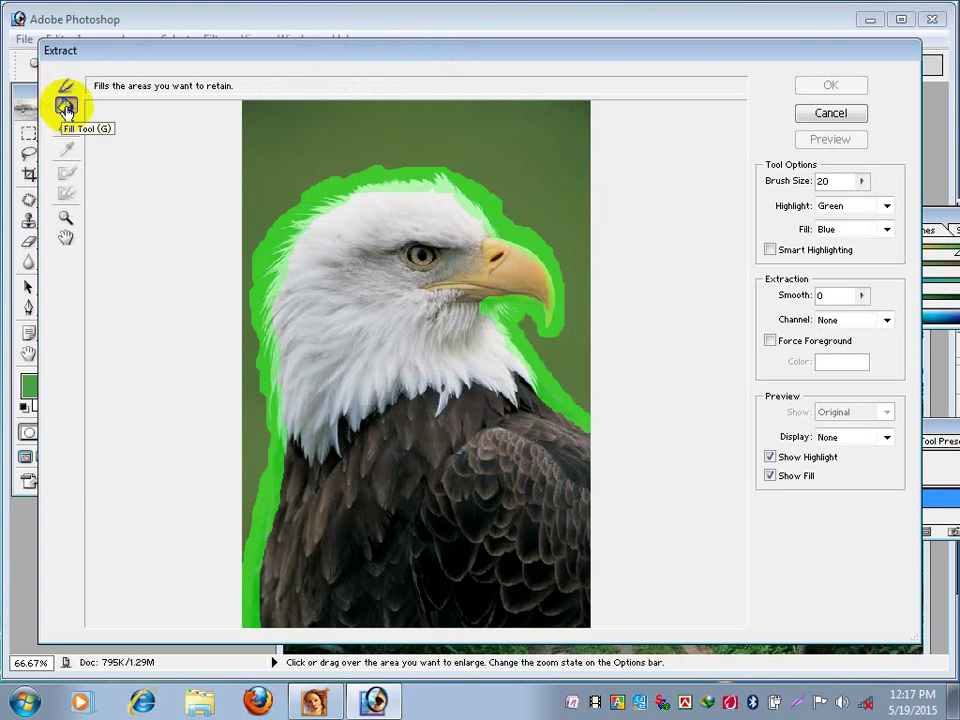
left_click(65, 87)
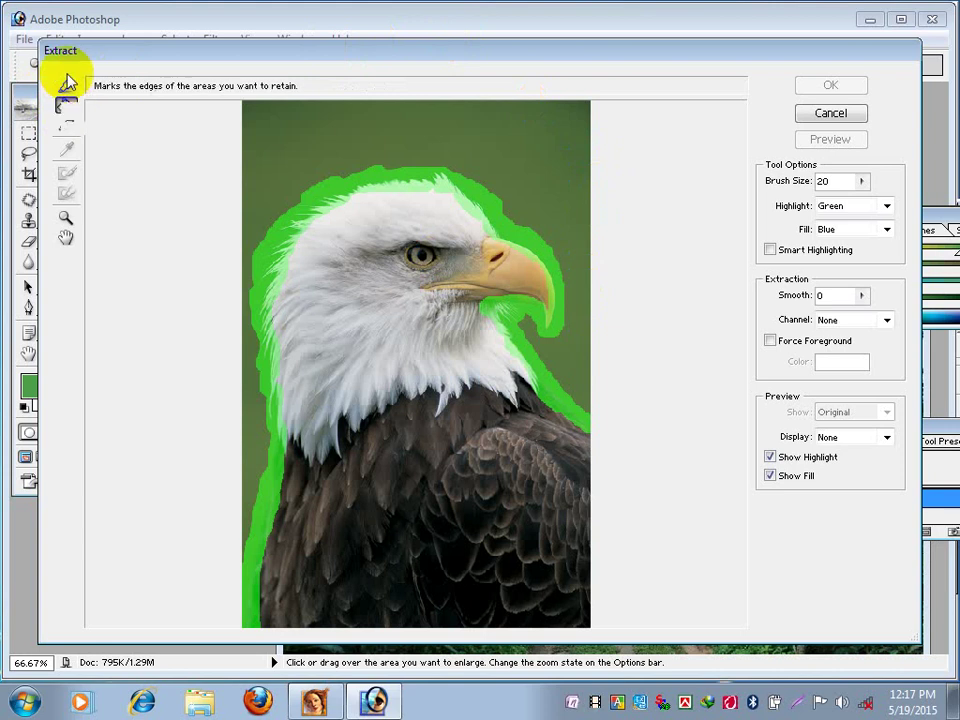
left_click(65, 125)
left_click(65, 106)
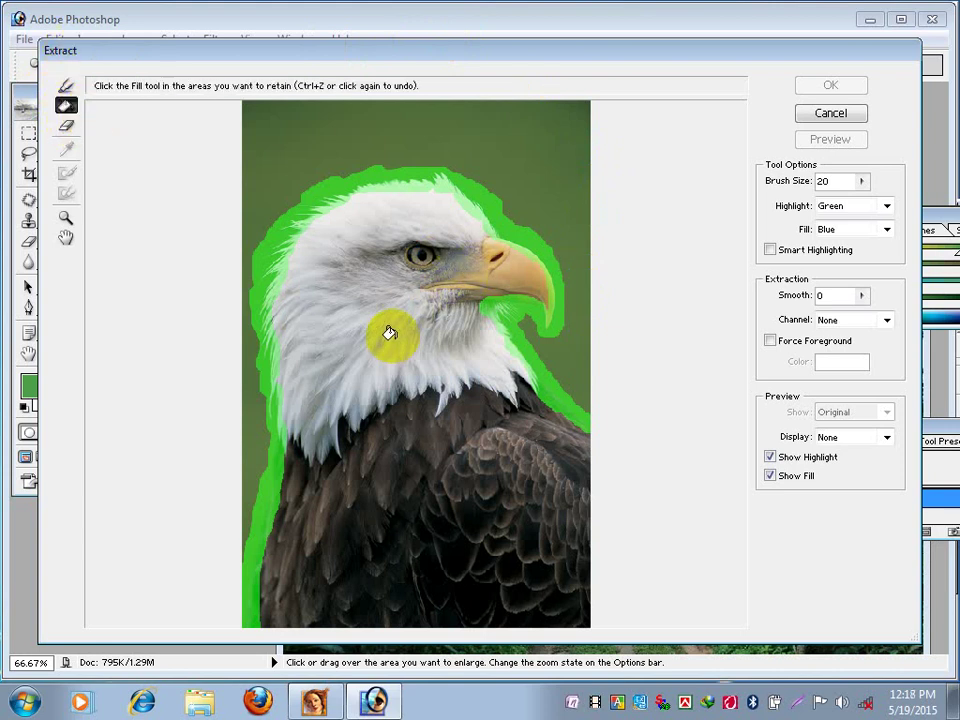
left_click(439, 446)
left_click(383, 453)
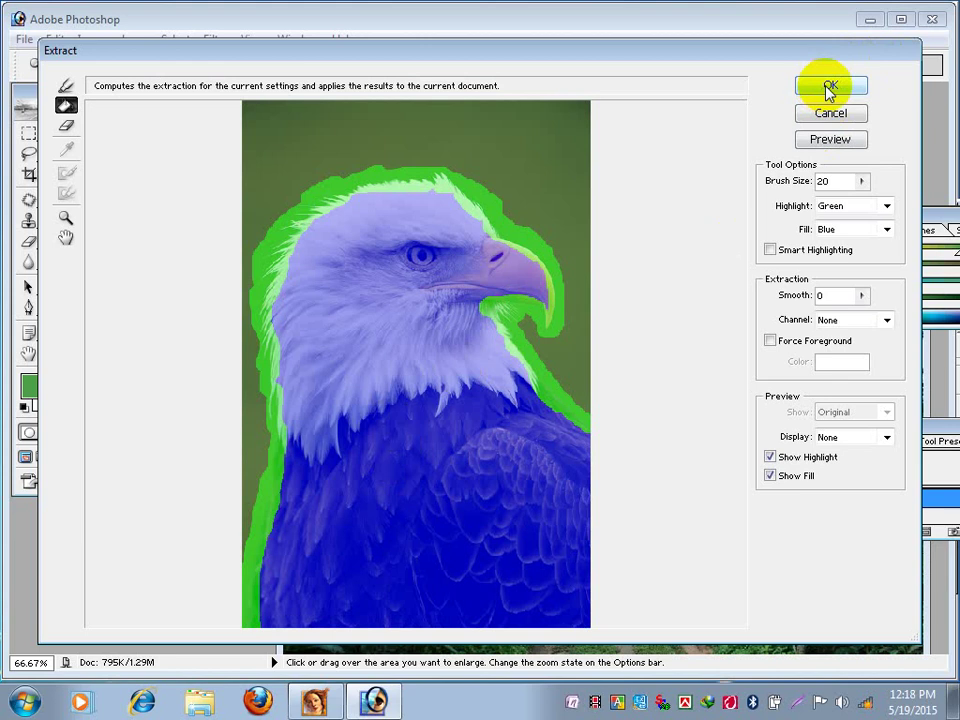
left_click(829, 88)
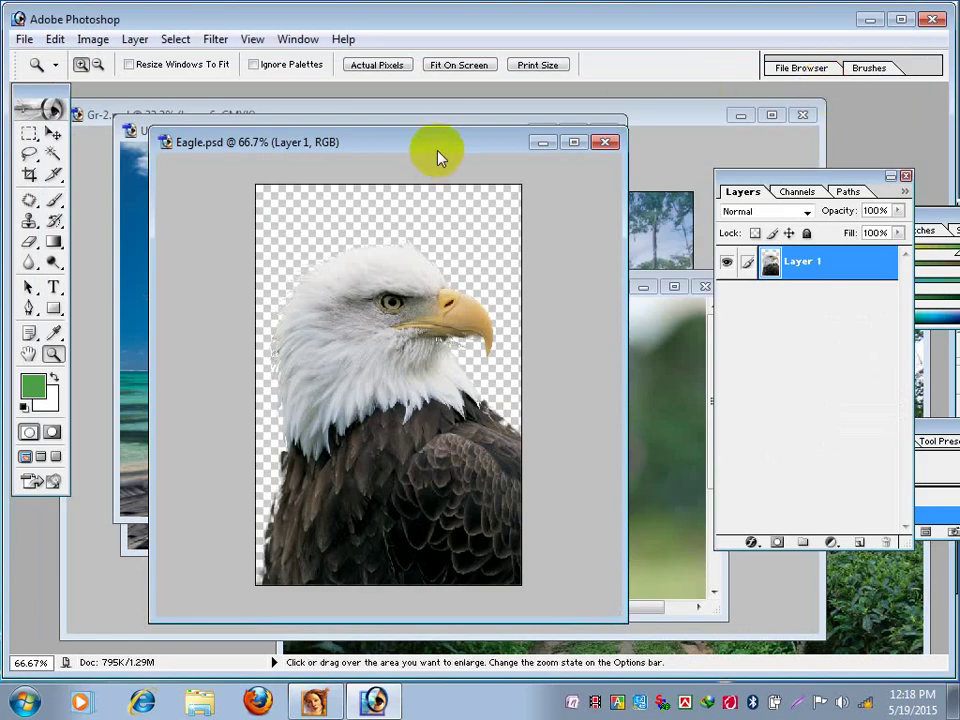
Drag the cut-out eagle into Untitled-1 as Layer 2, lower left beside the palm trunk.
left_click_drag(437, 157, 600, 260)
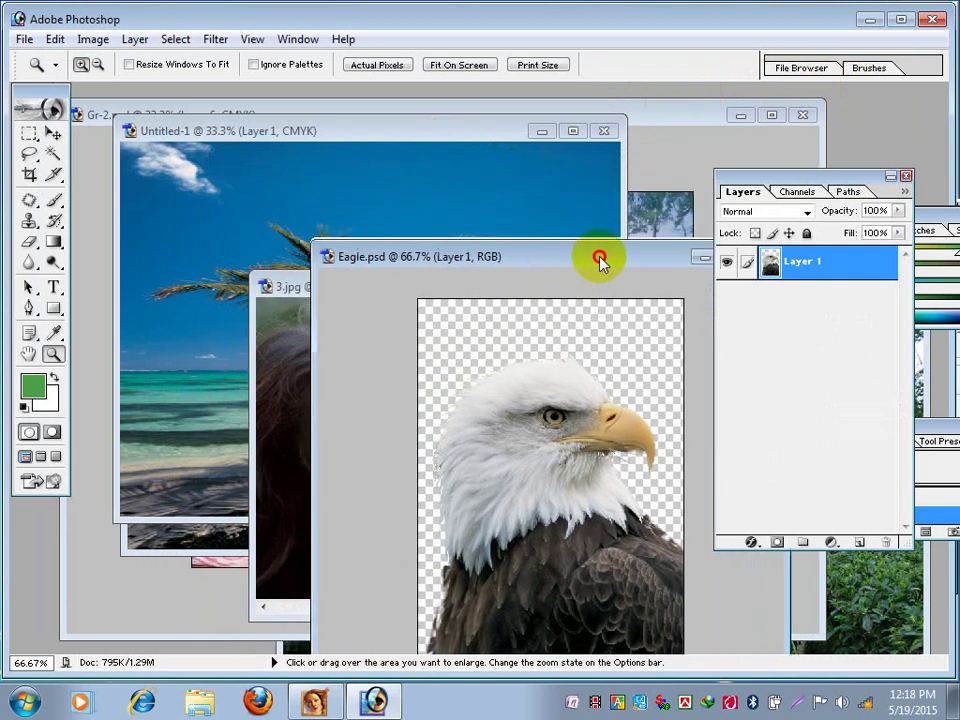
left_click_drag(600, 260, 593, 298)
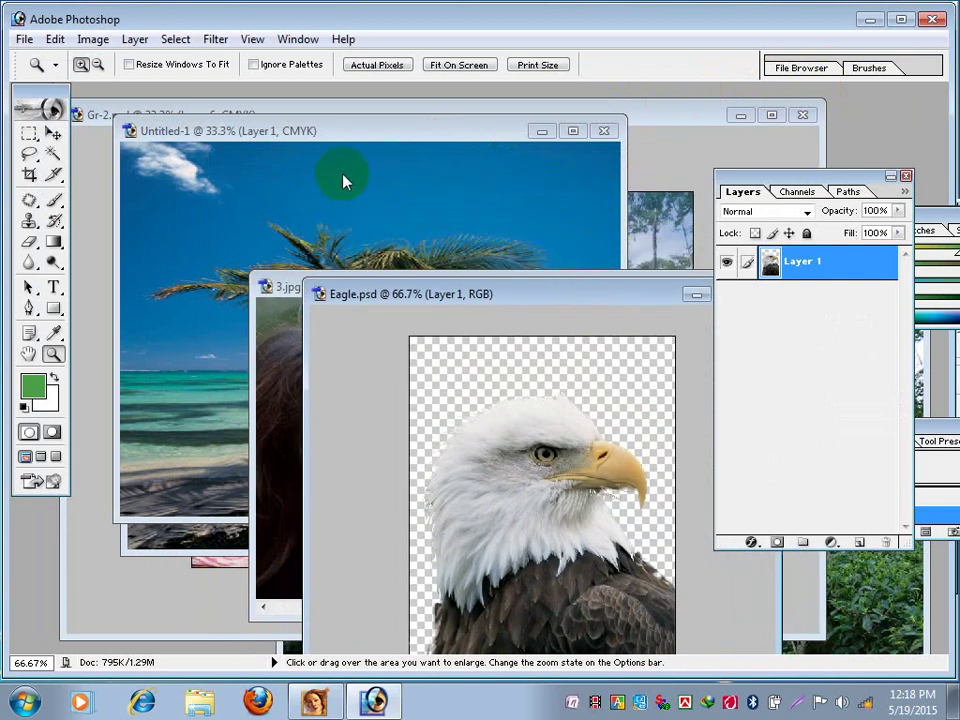
left_click(347, 133)
left_click(560, 570)
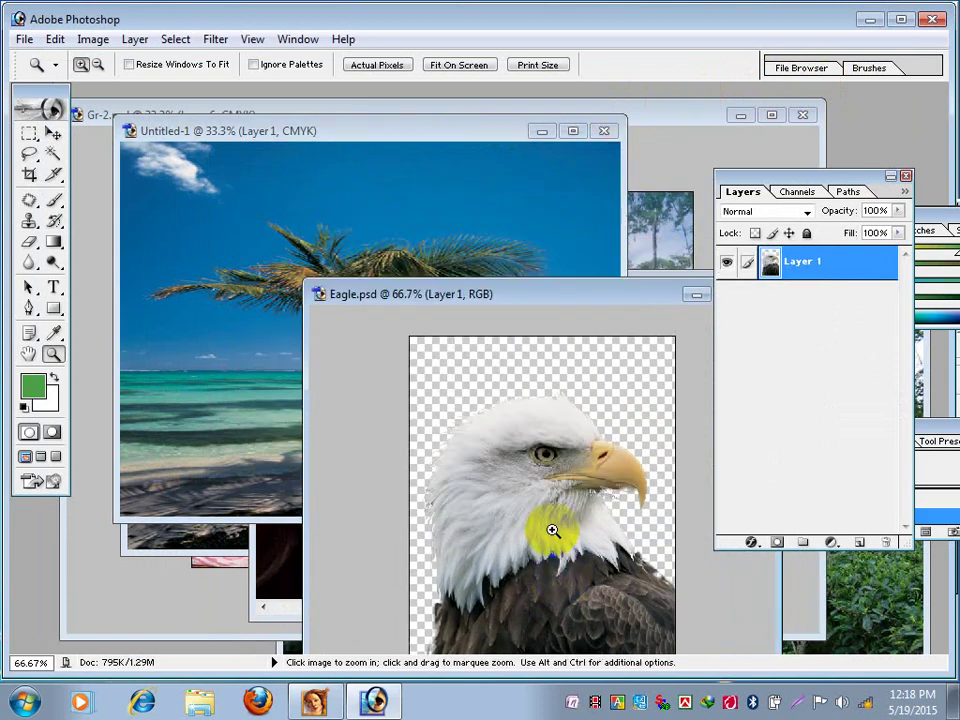
left_click(53, 133)
mouse_move(519, 501)
left_mouse_down()
mouse_move(225, 300)
mouse_move(231, 350)
left_mouse_up()
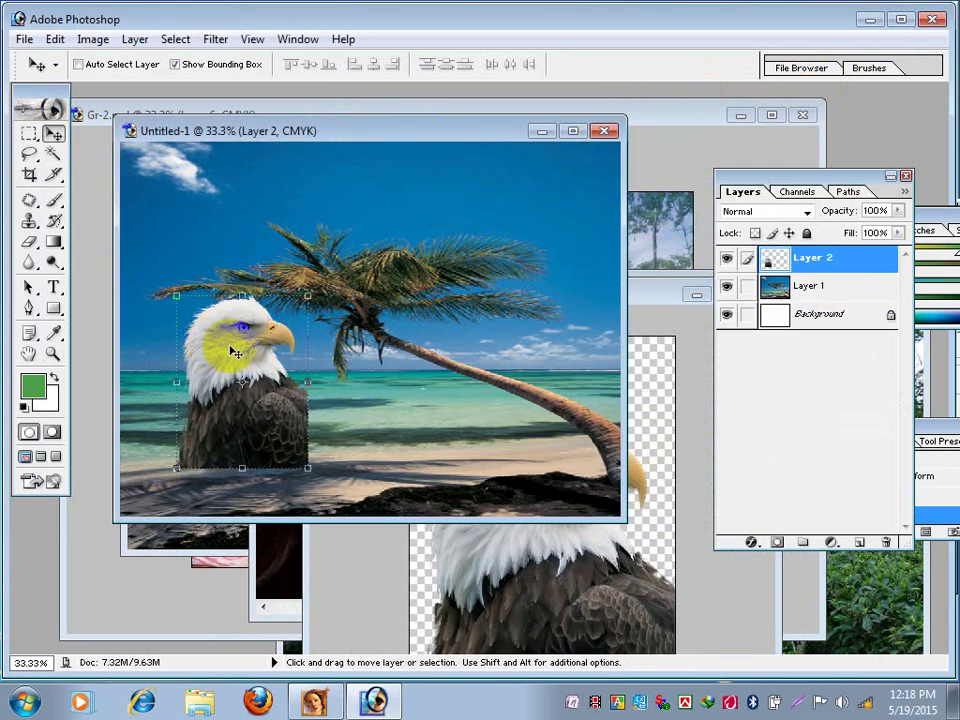
mouse_move(225, 396)
left_mouse_down()
mouse_move(207, 410)
mouse_move(228, 402)
left_mouse_up()
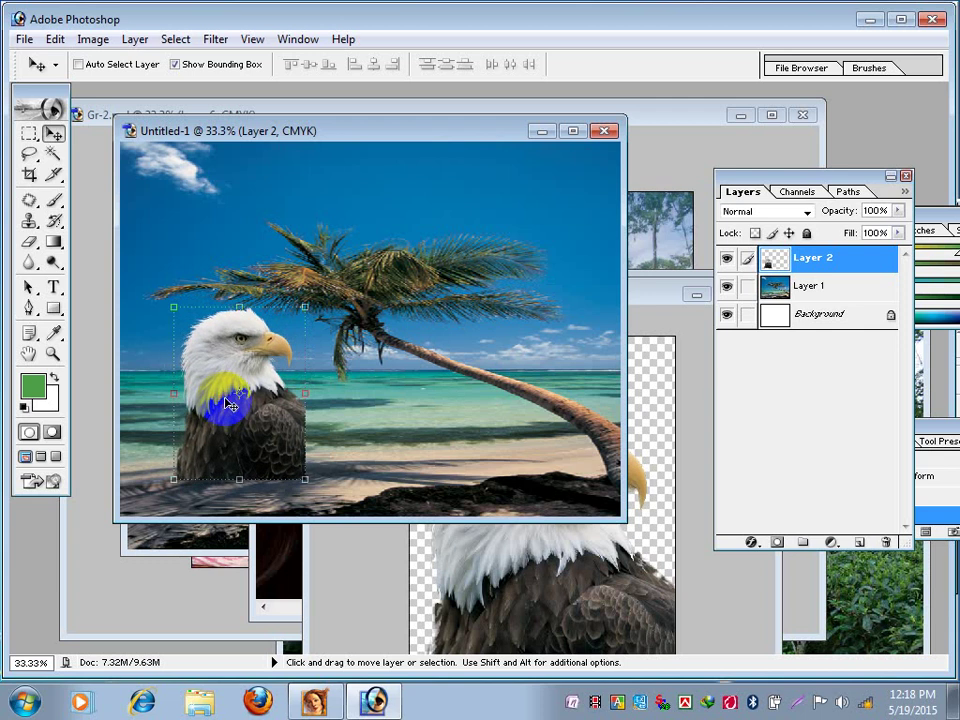
Zoom to 100% on the eagle's head, then back out to 50% to check the placement.
left_click(246, 369, "ctrl")
left_click(264, 369, "ctrl")
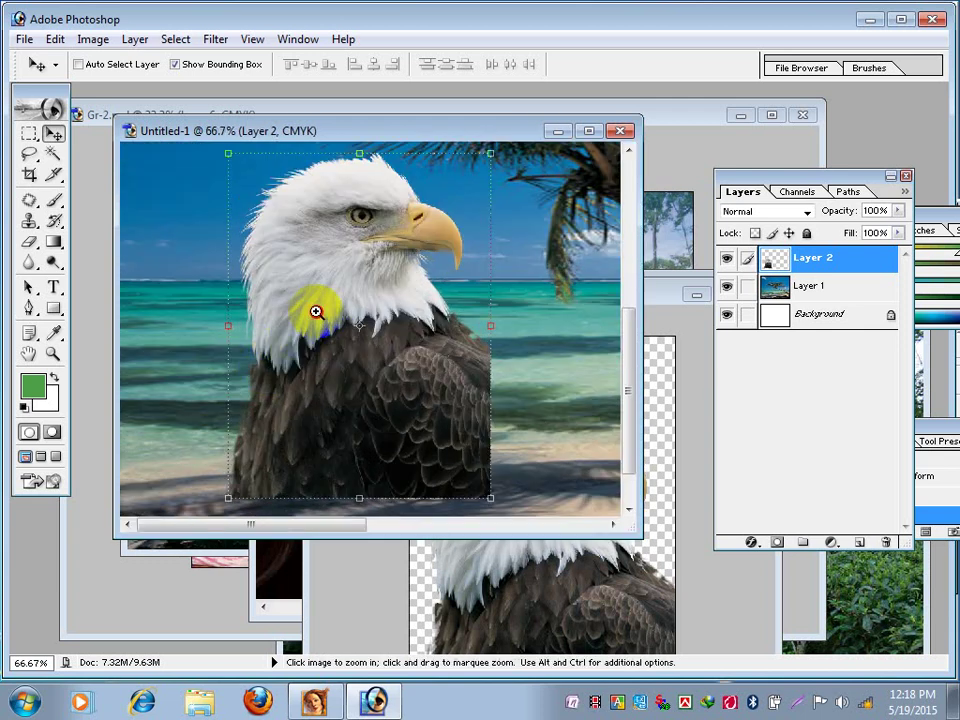
left_click(316, 312)
mouse_move(315, 313)
left_mouse_down()
mouse_move(296, 272)
mouse_move(231, 365)
left_mouse_up()
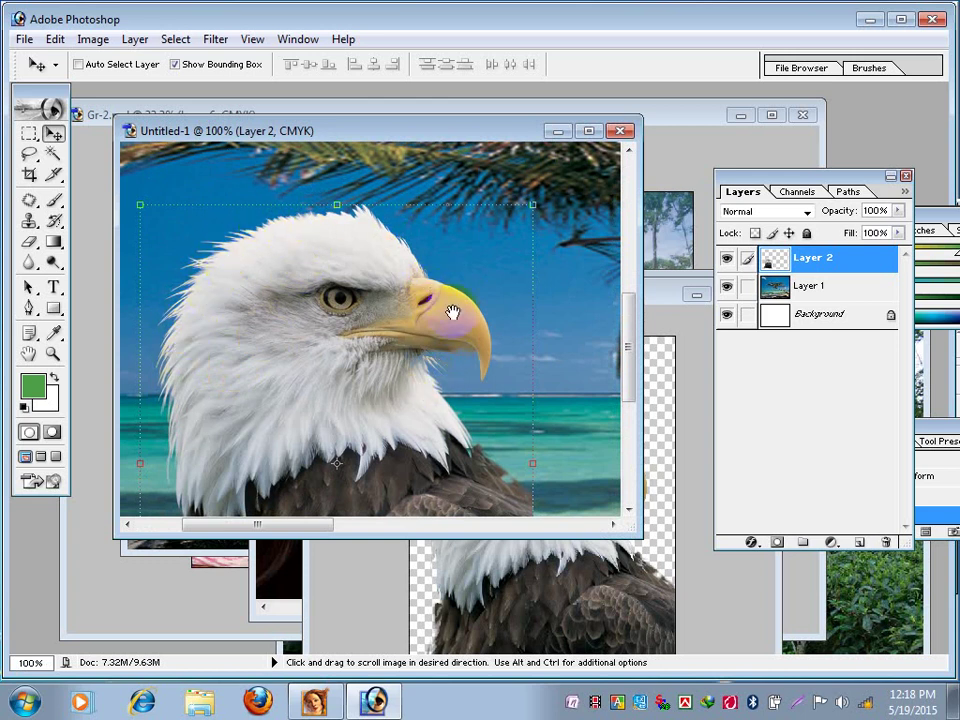
key("space")
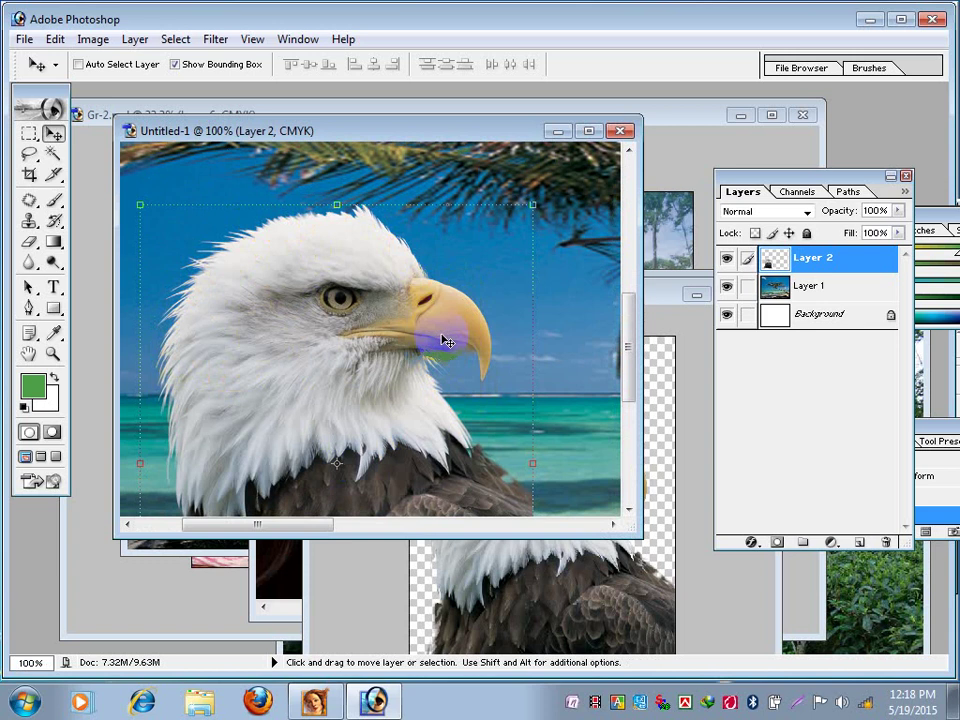
key("z")
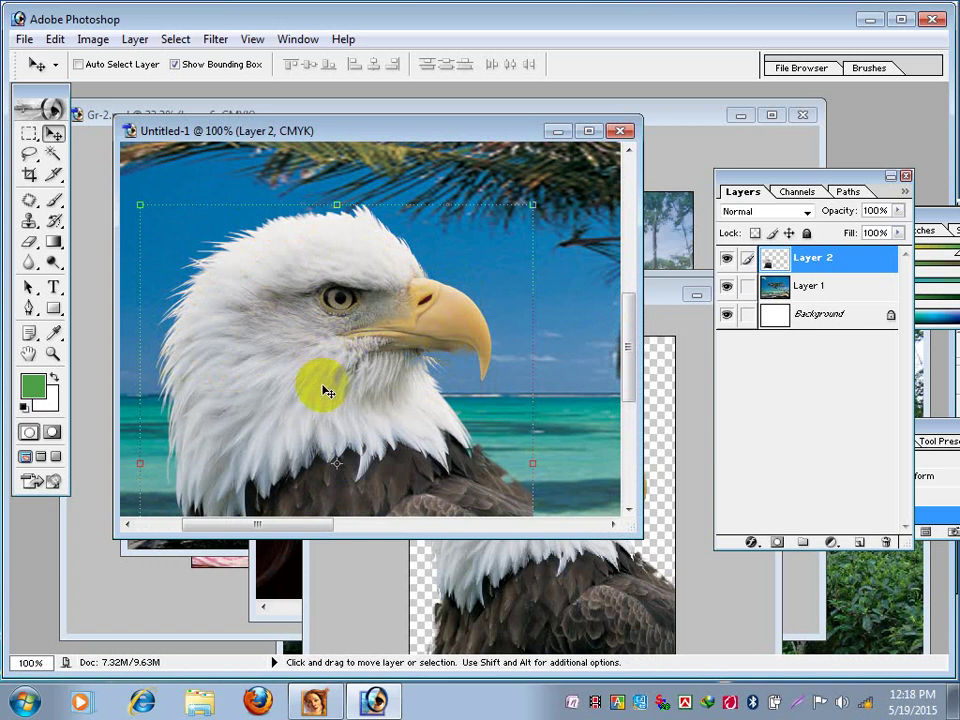
left_click(323, 386, "alt")
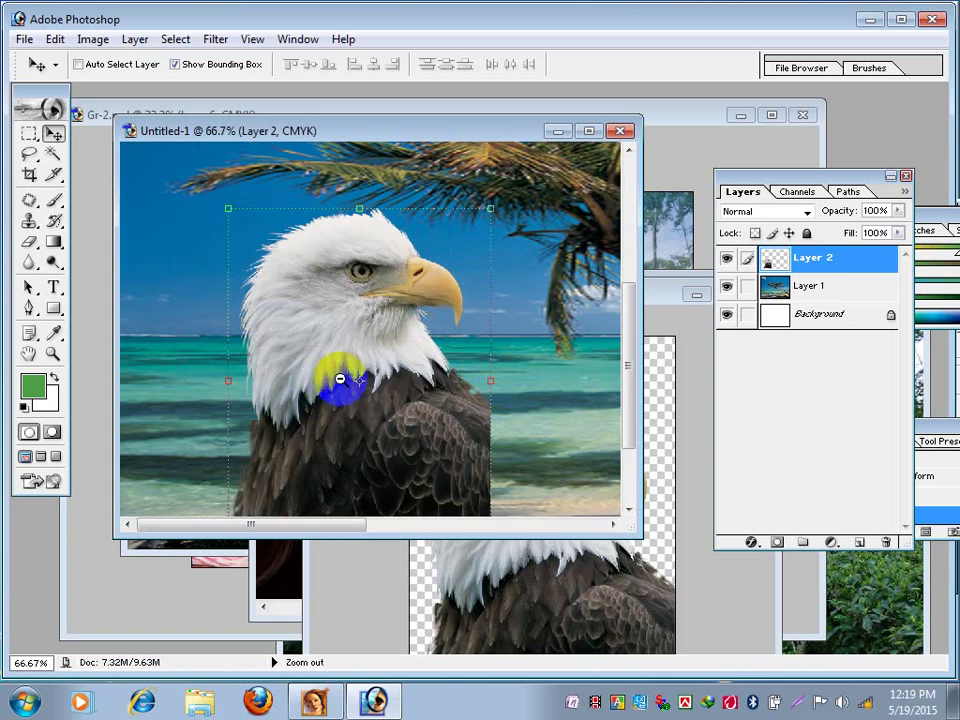
left_click(378, 347, "alt")
key("v")
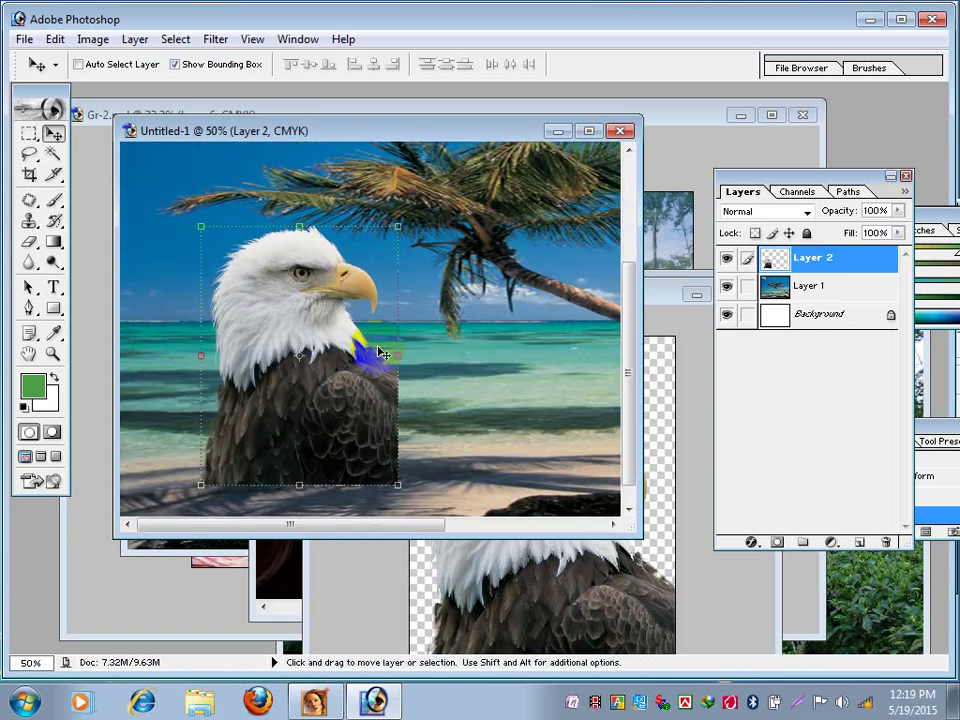
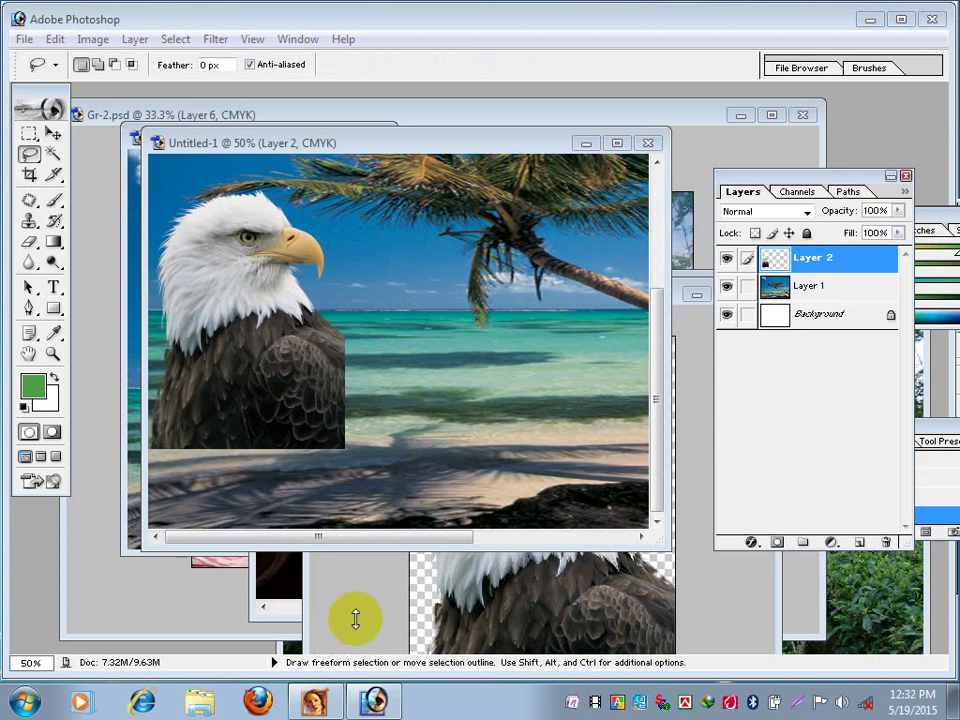
Try Lasso and feathered rectangular marquee selections beside the eagle's right wing.
left_click(345, 461)
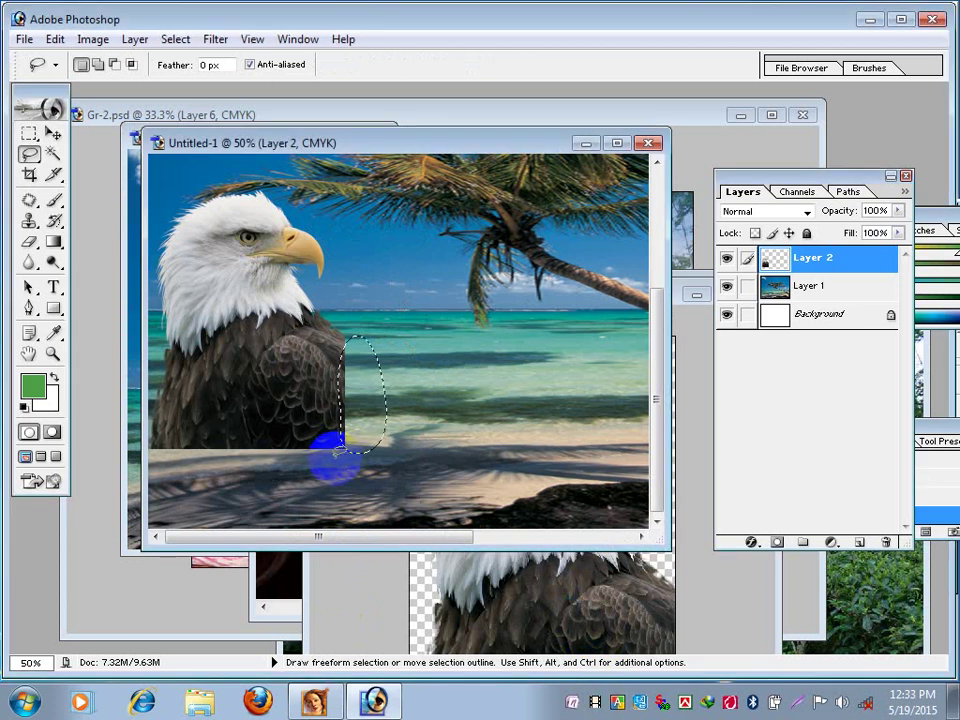
left_click_drag(340, 463, 365, 448)
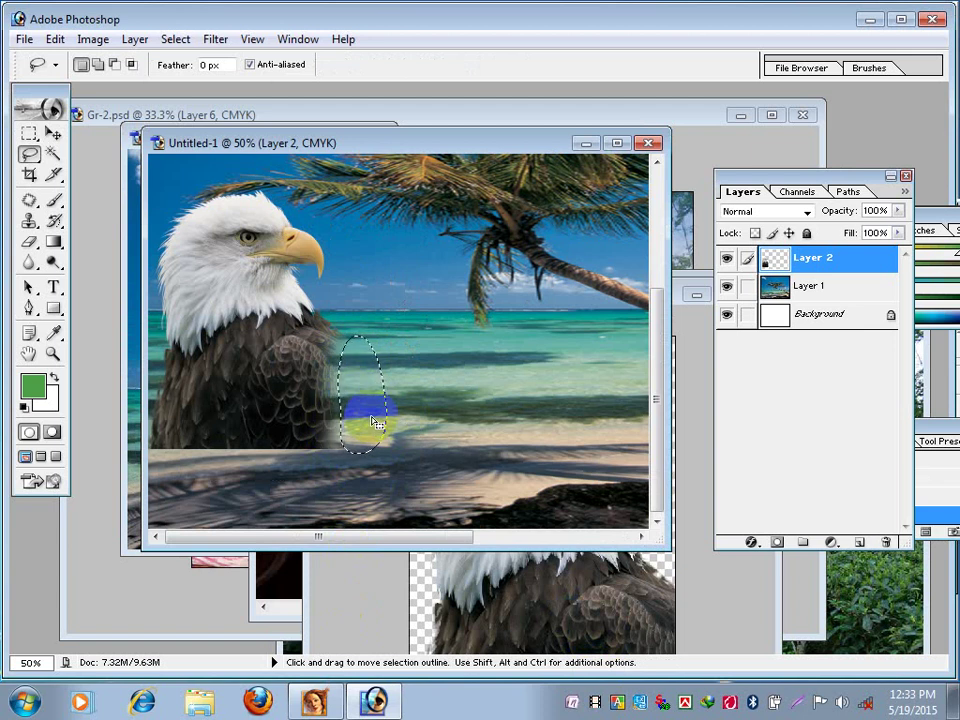
left_click(30, 133)
left_click(368, 328)
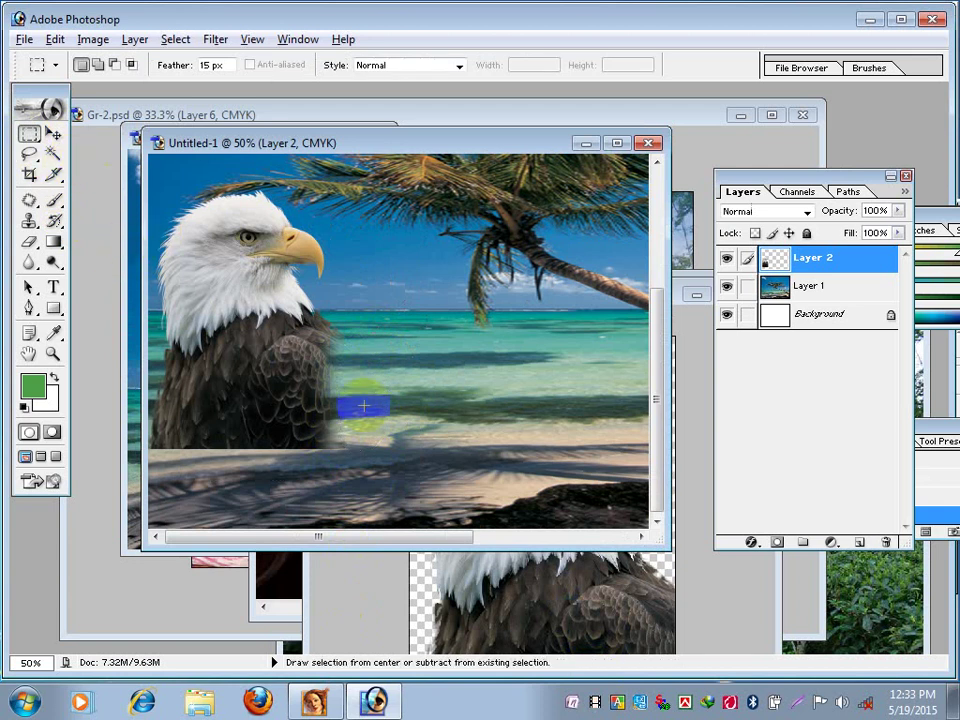
left_click_drag(364, 406, 388, 455)
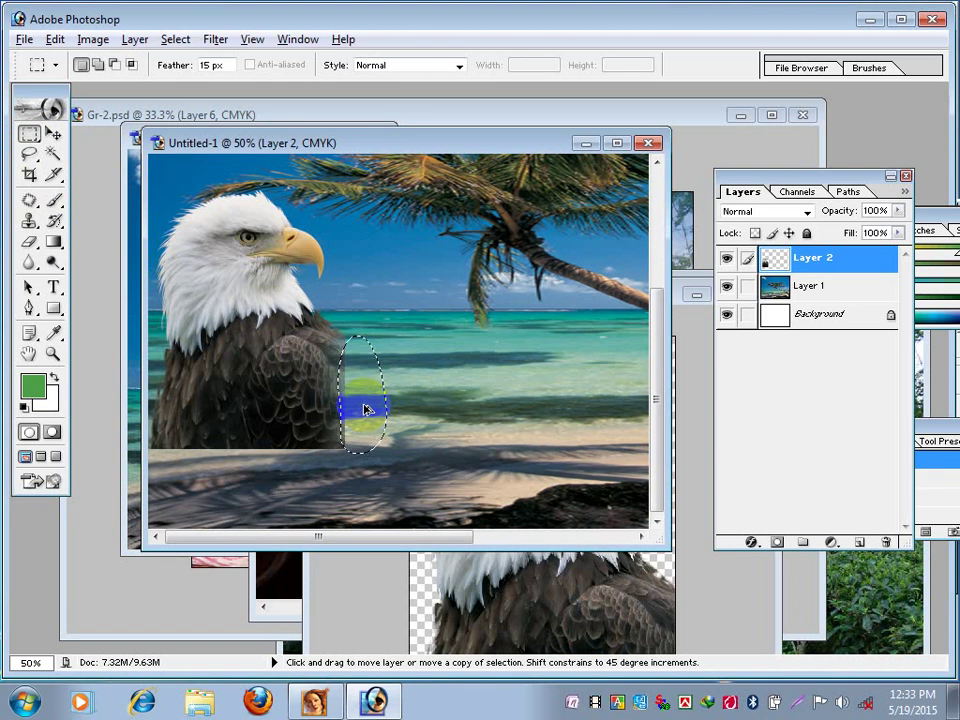
left_click_drag(364, 408, 370, 355)
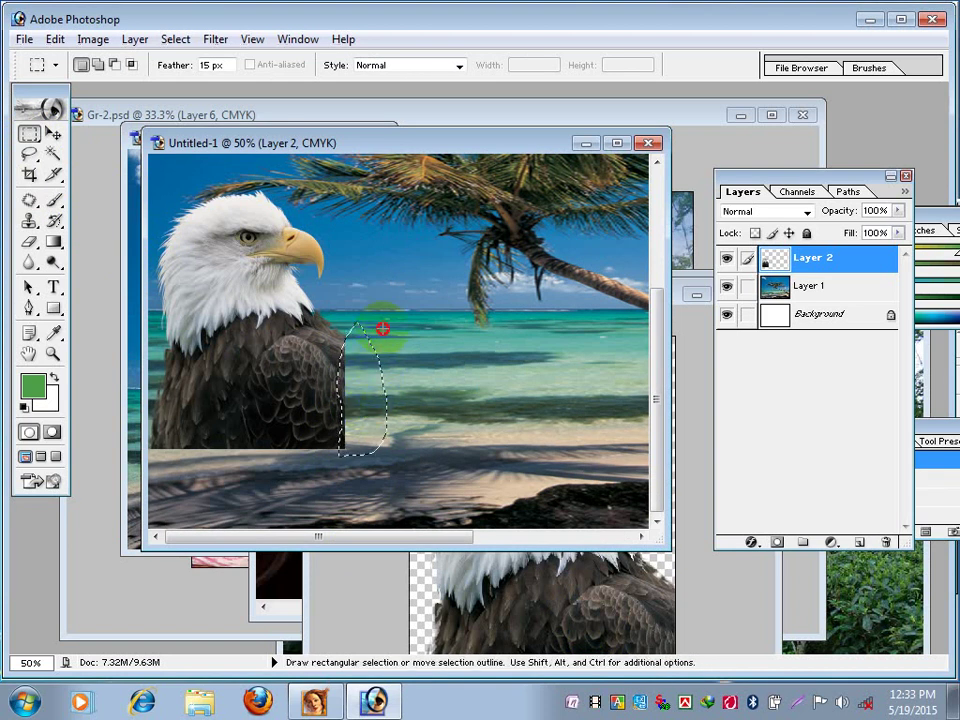
Clear the selection and trace a freehand Lasso selection along the eagle's right edge.
left_click(380, 325)
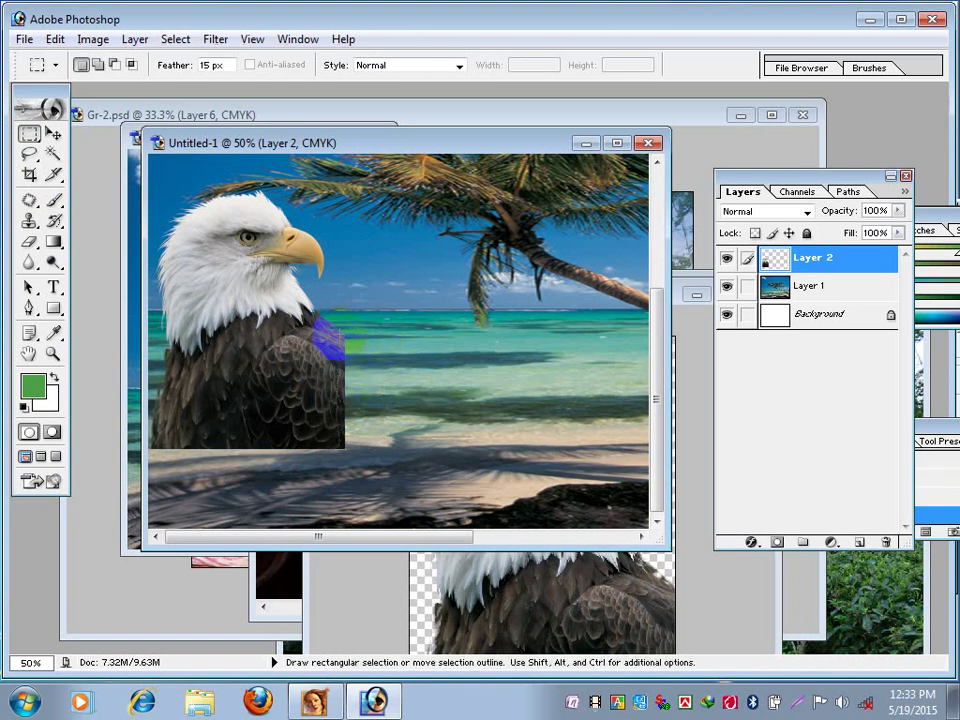
left_click(28, 155)
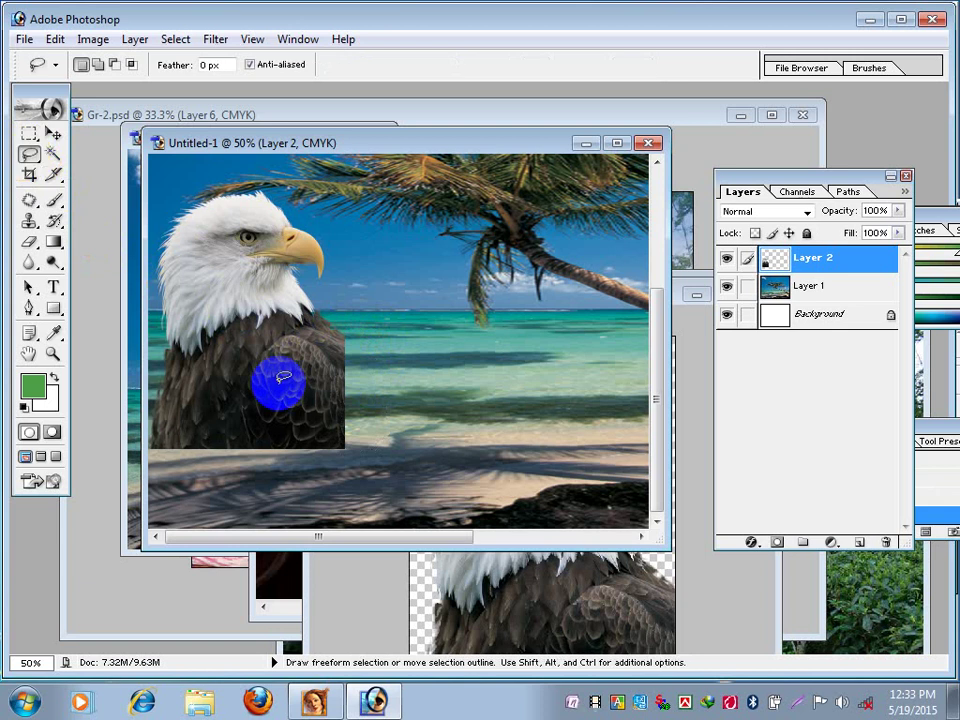
mouse_move(345, 463)
left_mouse_down()
mouse_move(332, 343)
mouse_move(354, 317)
mouse_move(407, 454)
mouse_move(338, 468)
left_mouse_up()
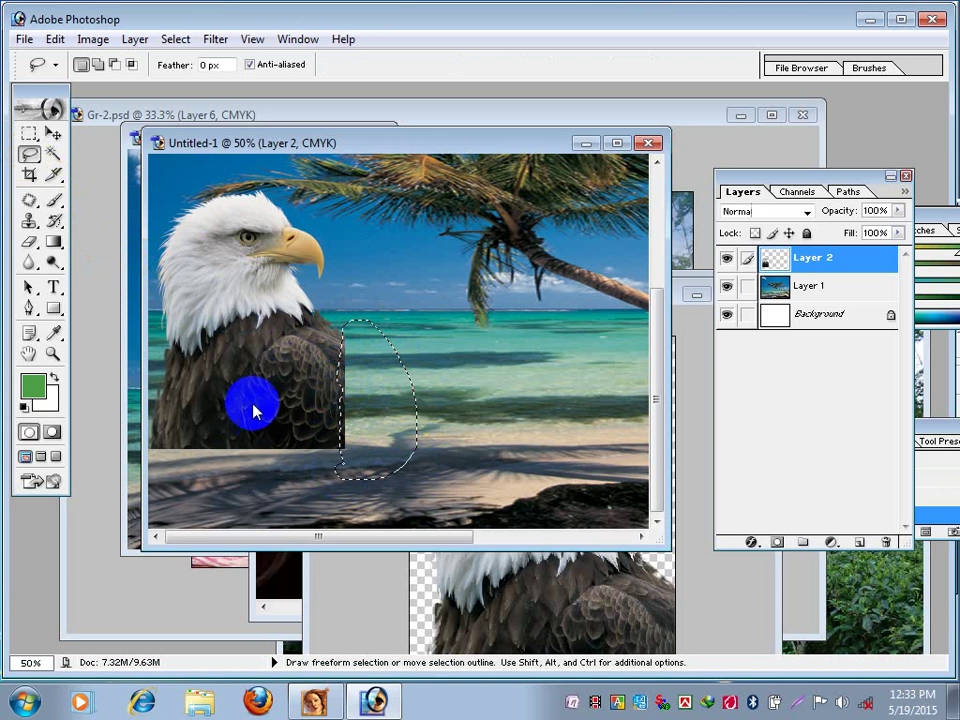
Set the Rectangular Marquee feather to 25 px.
left_click(29, 133)
left_click(408, 290)
mouse_move(431, 293)
left_mouse_down()
mouse_move(336, 469)
mouse_move(341, 478)
left_mouse_up()
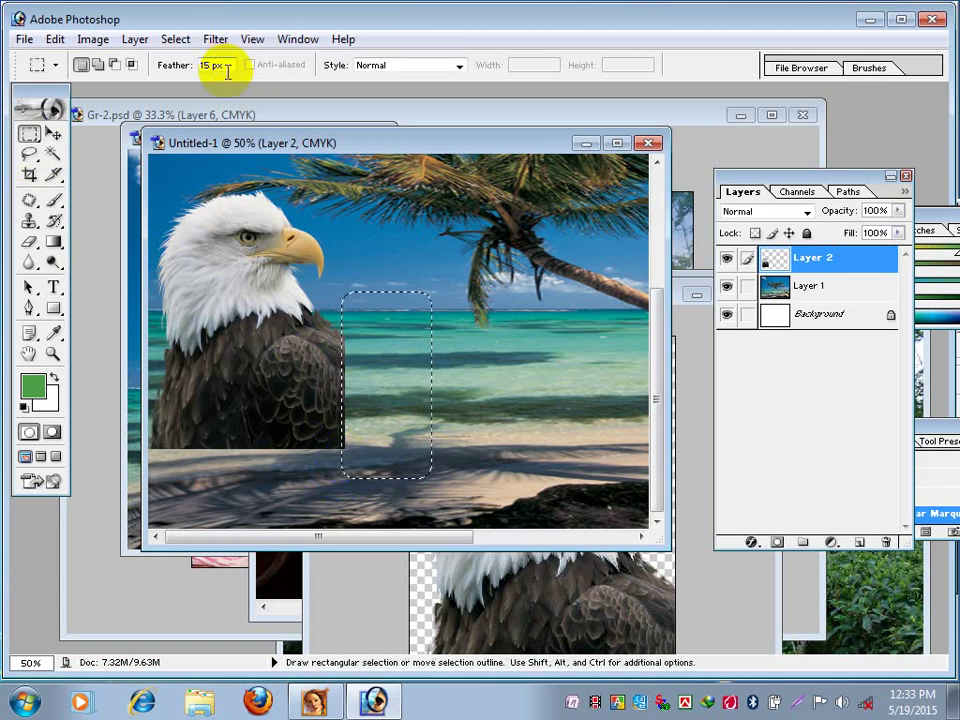
left_click_drag(221, 65, 176, 65)
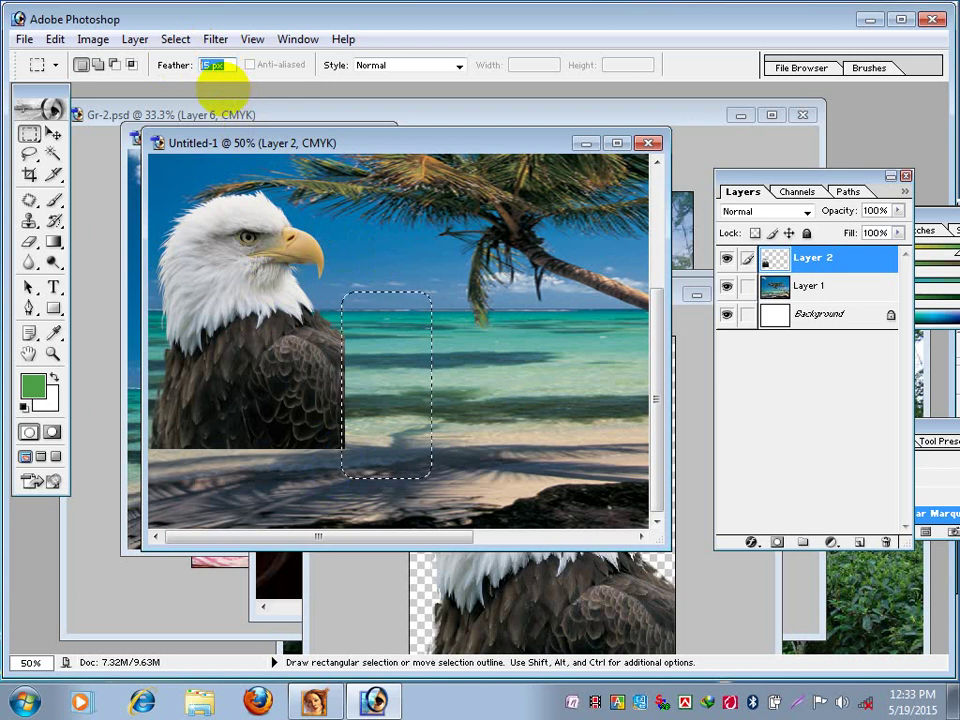
type("25")
key("Return")
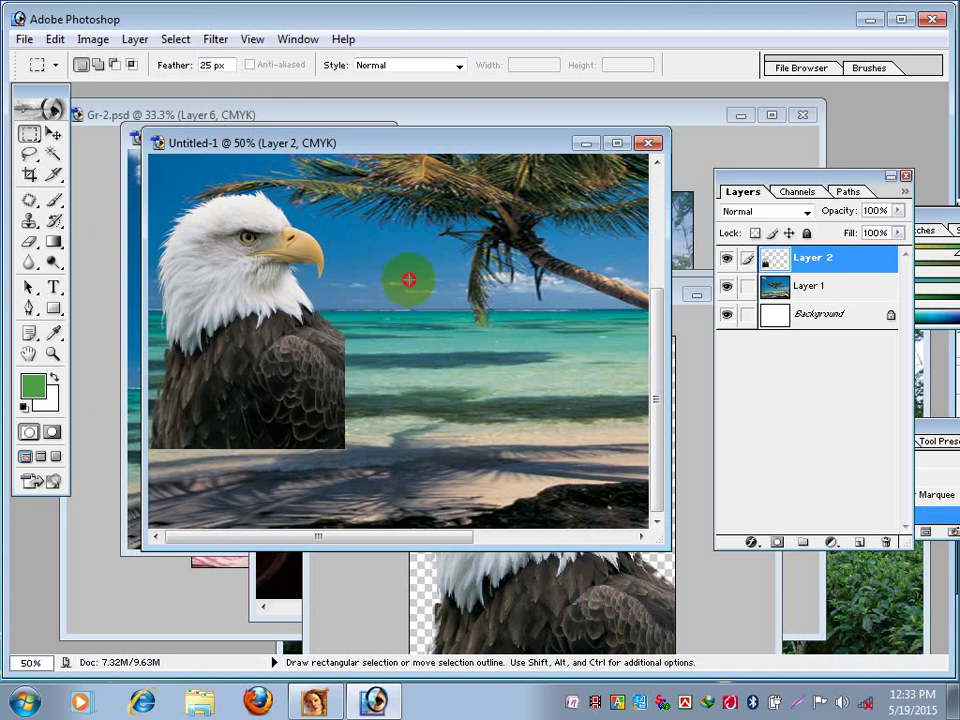
Select and remove a 25 px feathered strip on the eagle's right edge, then deselect with Ctrl+D.
left_click_drag(343, 450, 345, 513)
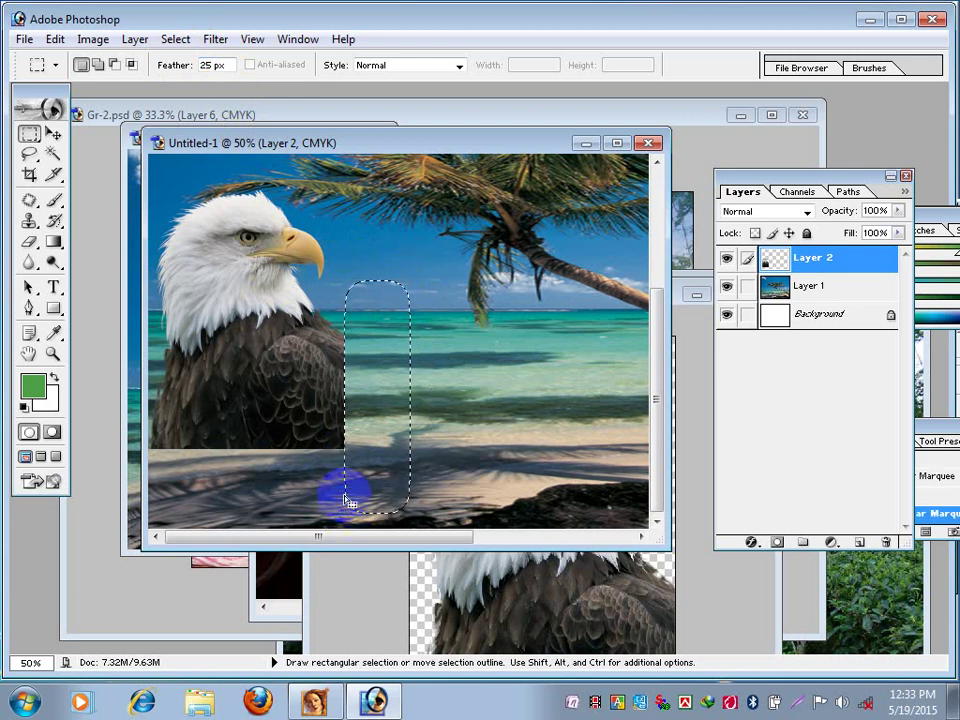
left_click(288, 301)
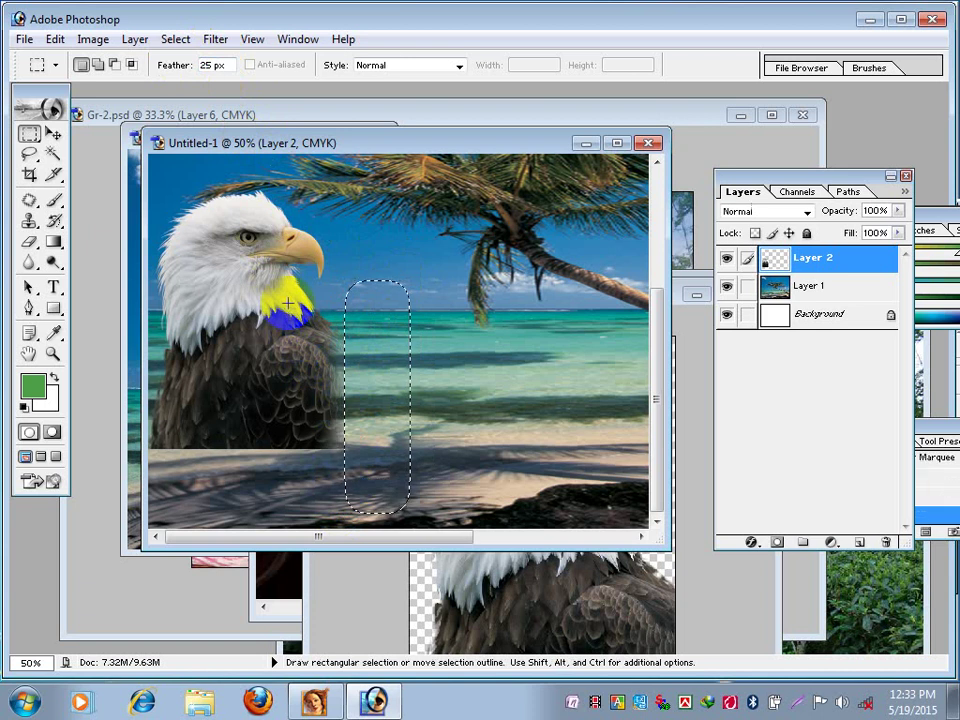
left_click(429, 313)
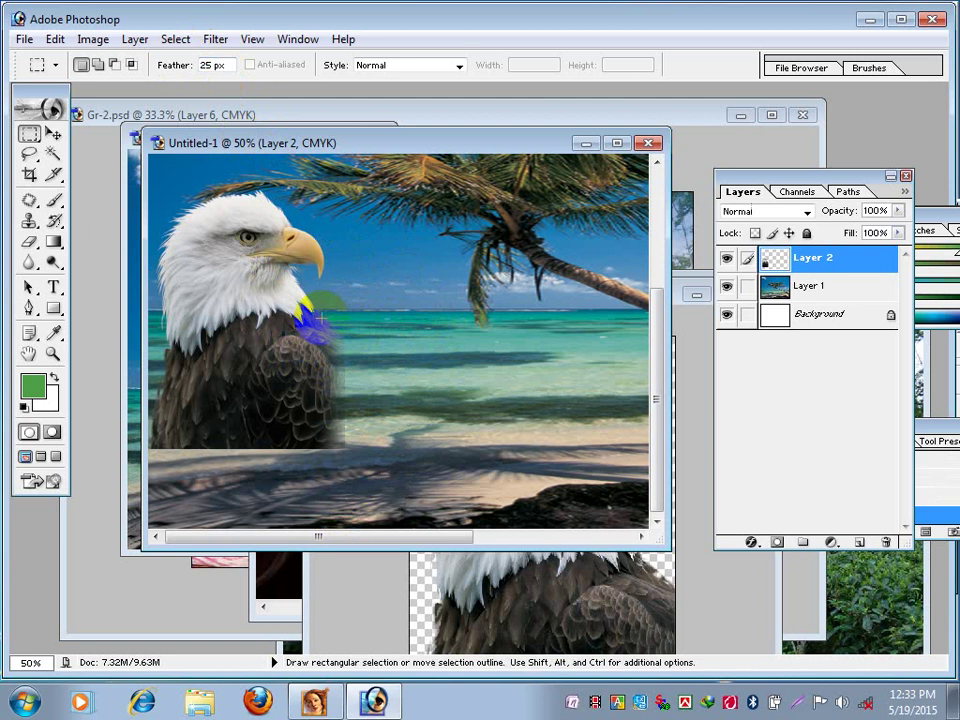
key("ctrl+z")
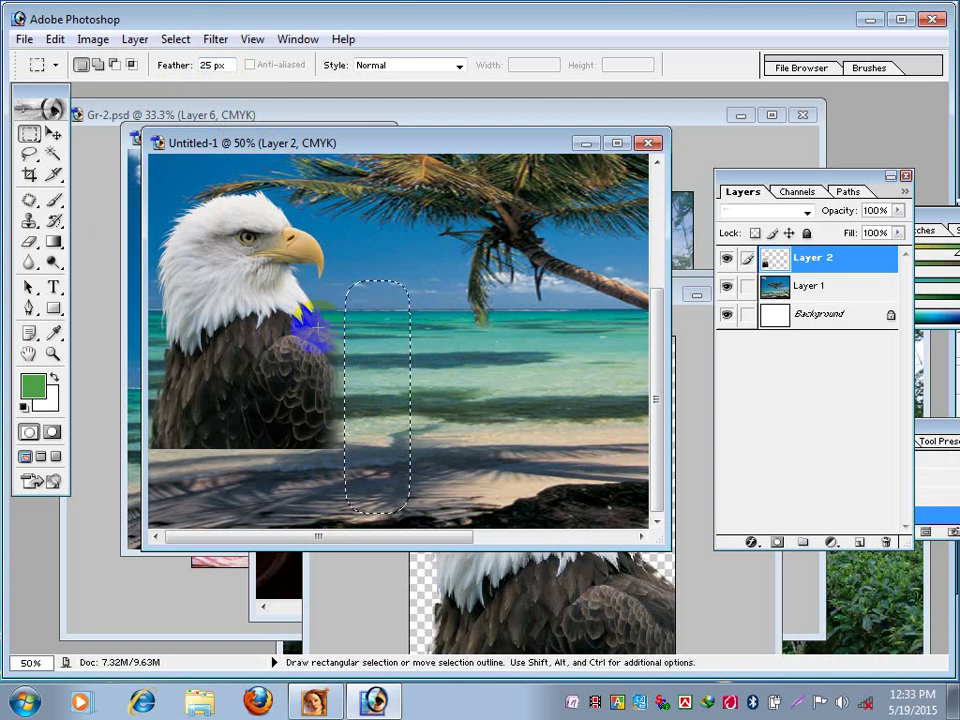
key("ctrl+d")
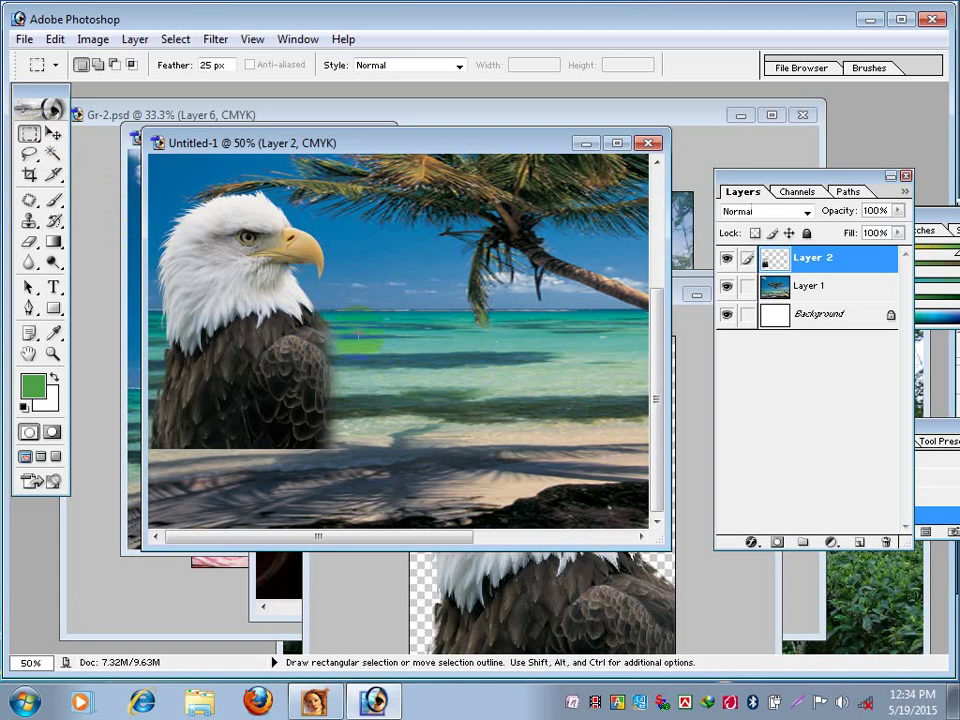
Drag the eagle layer right and down, and check the Lasso's feather setting.
left_click(53, 133)
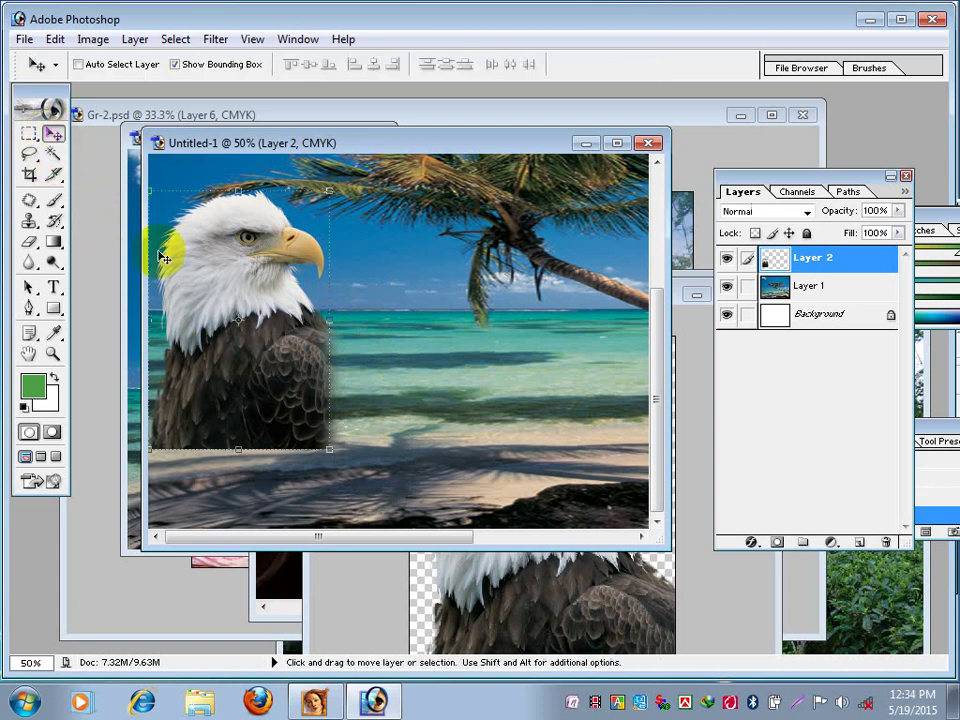
left_click_drag(241, 360, 268, 411)
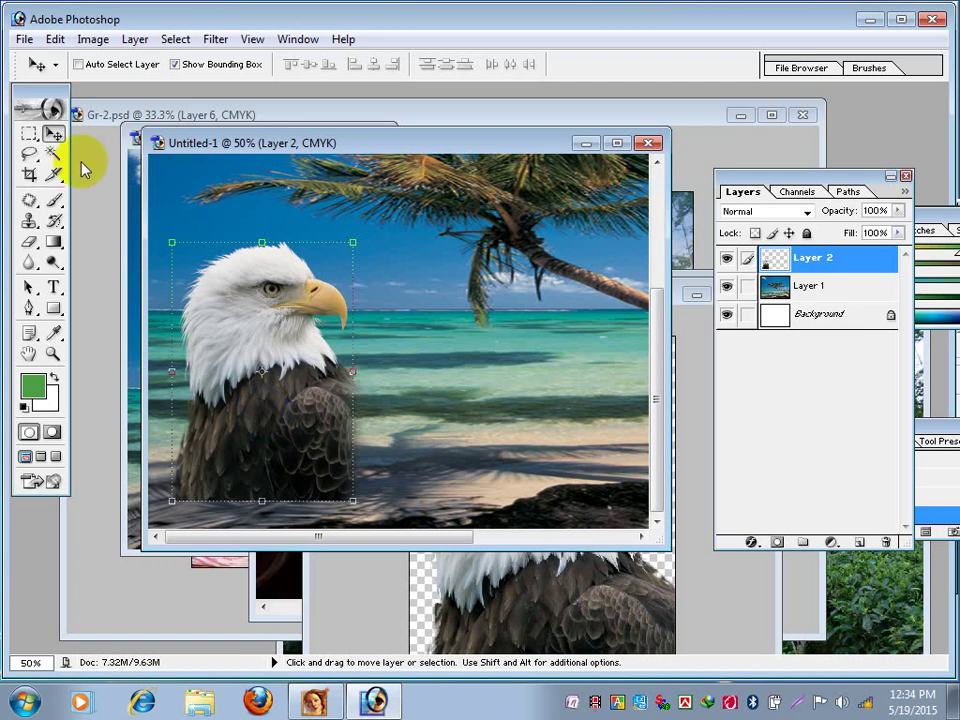
left_click(29, 153)
left_click(201, 64)
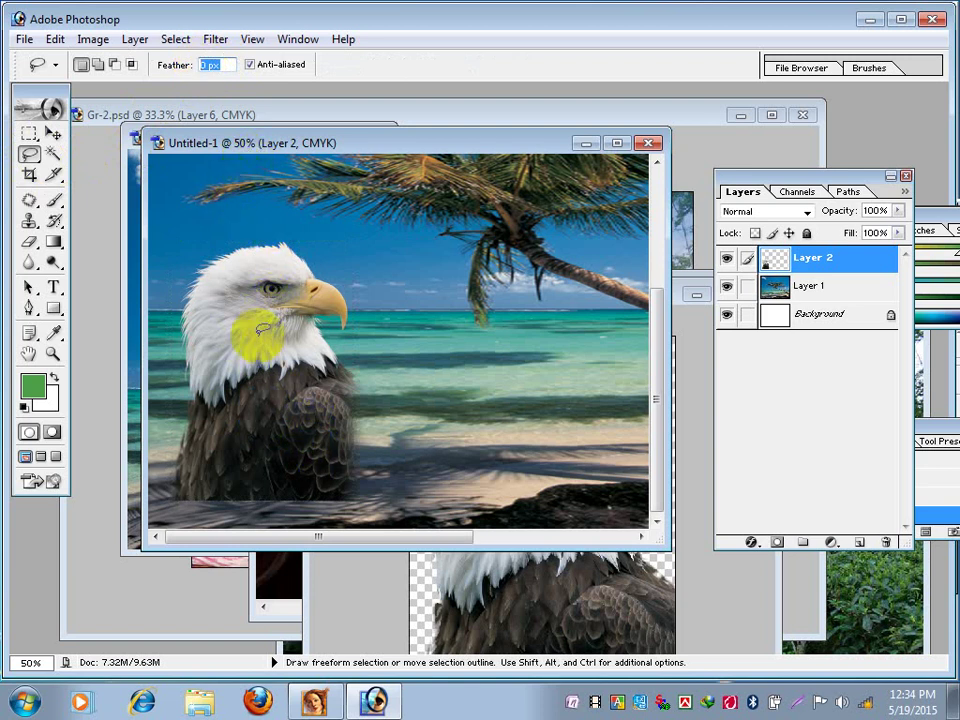
Try a feathered rectangular selection on the beach, deselect, and move the eagle up against the sky.
left_click(29, 131)
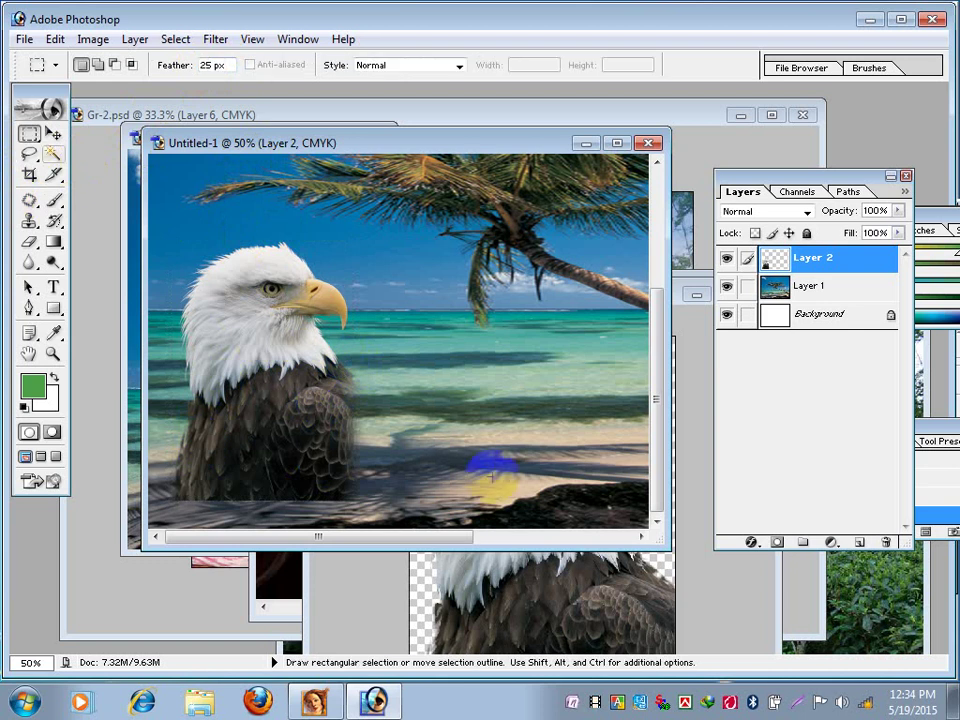
left_click_drag(449, 345, 336, 531)
left_click_drag(351, 486, 365, 486)
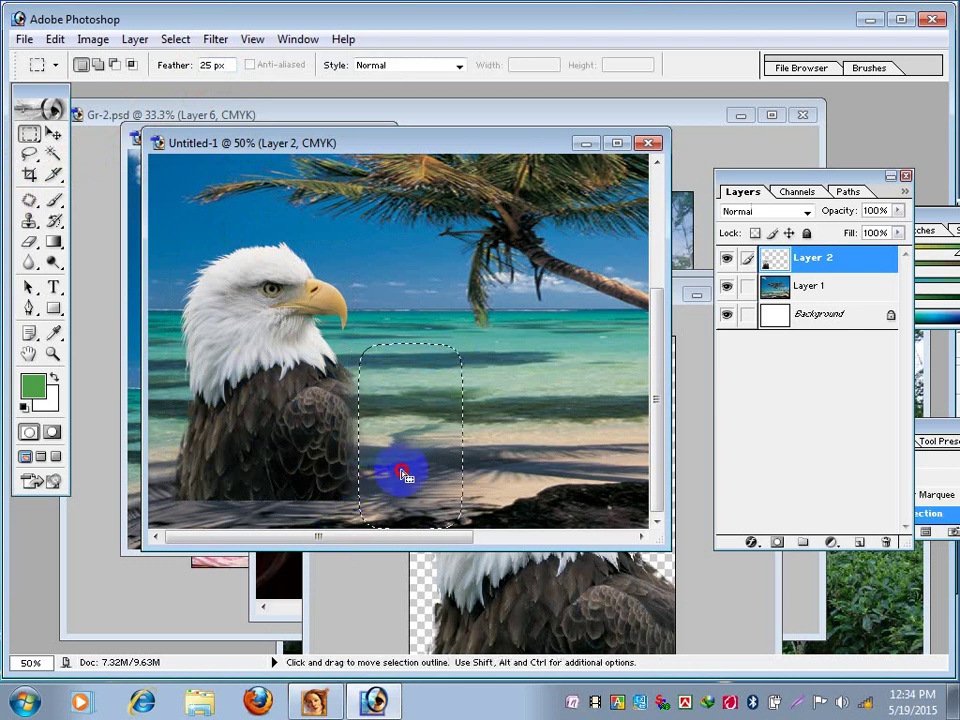
left_click(402, 467)
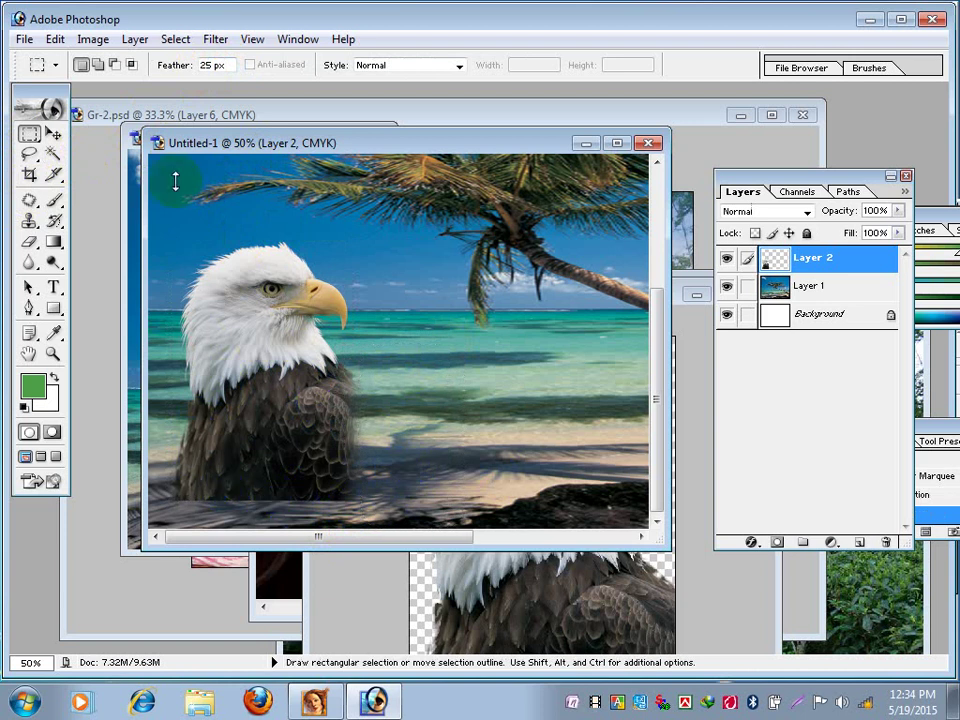
left_click(52, 133)
mouse_move(279, 407)
left_mouse_down()
mouse_move(283, 414)
mouse_move(296, 351)
left_mouse_up()
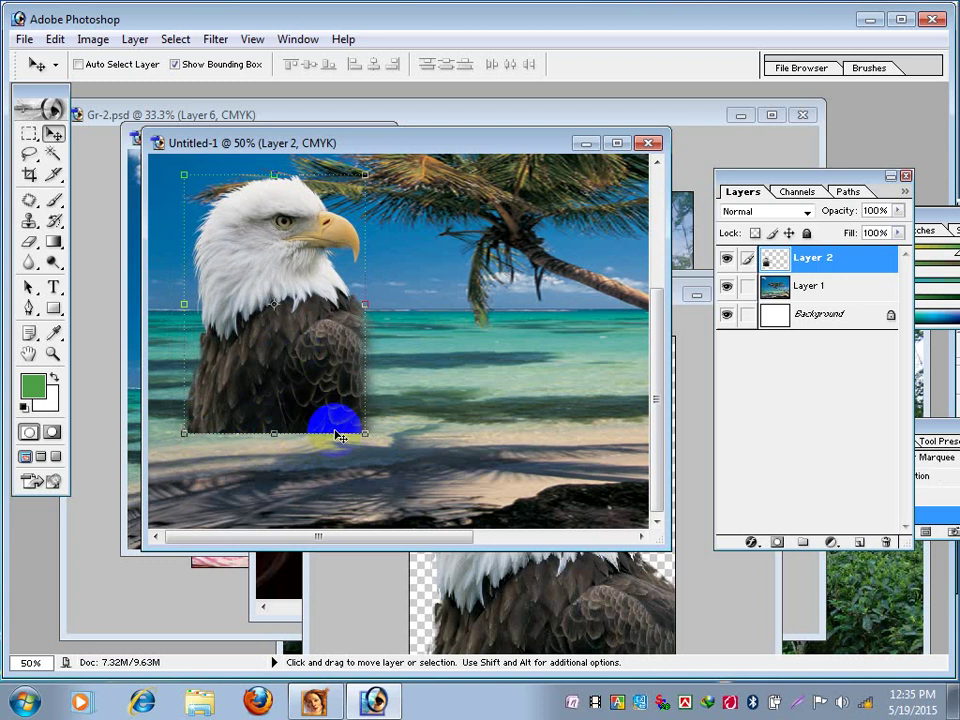
Fade the eagle's bottom edge with a 25 px feathered marquee band, then shift the eagle slightly down.
left_click(29, 133)
left_click_drag(457, 489, 140, 433)
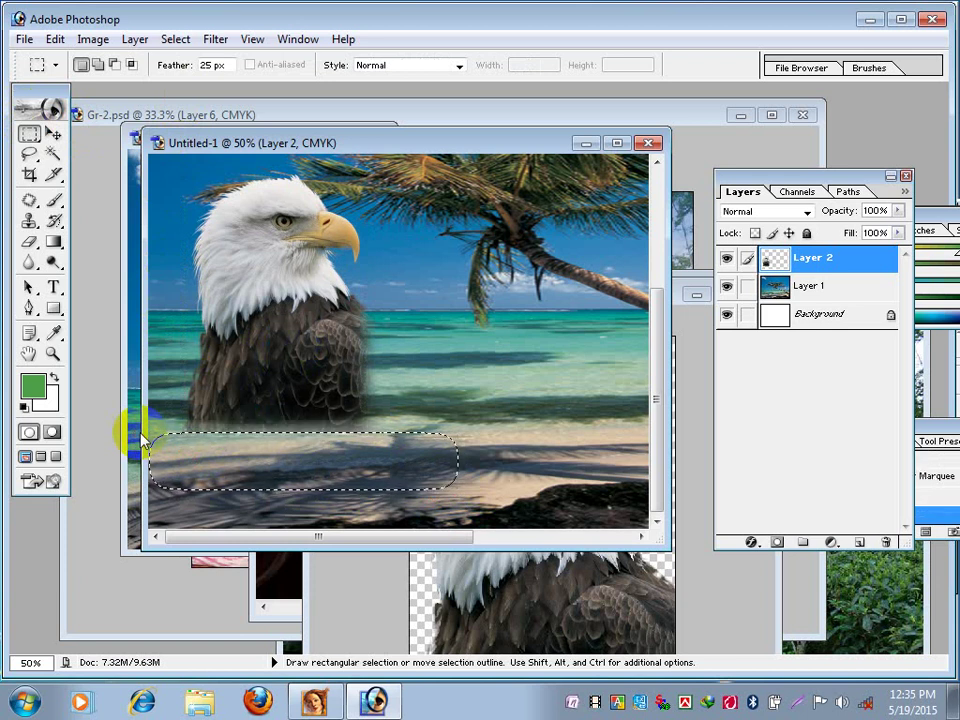
left_click(201, 400)
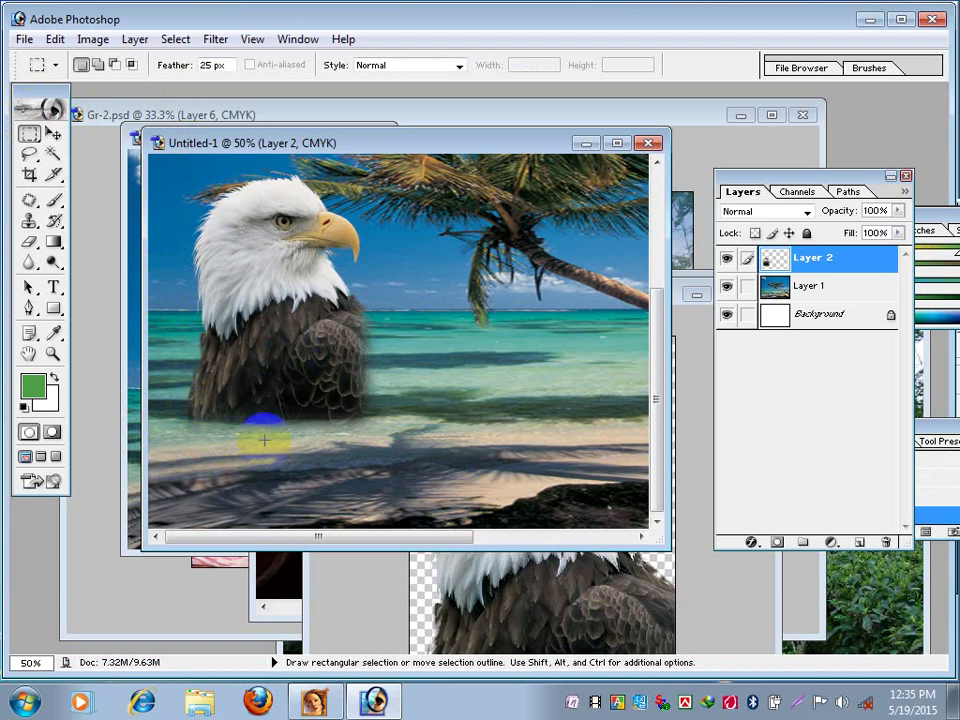
left_click(53, 133)
mouse_move(244, 336)
left_mouse_down()
mouse_move(251, 274)
mouse_move(233, 314)
mouse_move(231, 430)
mouse_move(356, 332)
mouse_move(302, 300)
mouse_move(223, 332)
mouse_move(223, 360)
mouse_move(240, 356)
mouse_move(236, 375)
left_mouse_up()
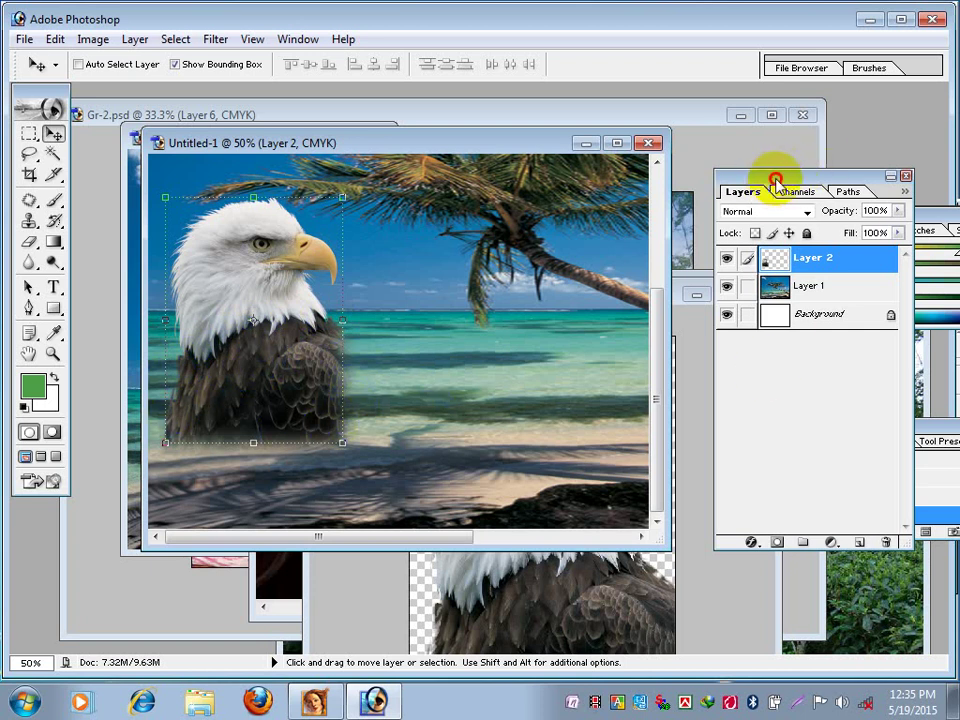
Reposition the Layers palette, nudge the eagle up-right, and dock the Color palette below Layers.
left_click_drag(767, 186, 739, 158)
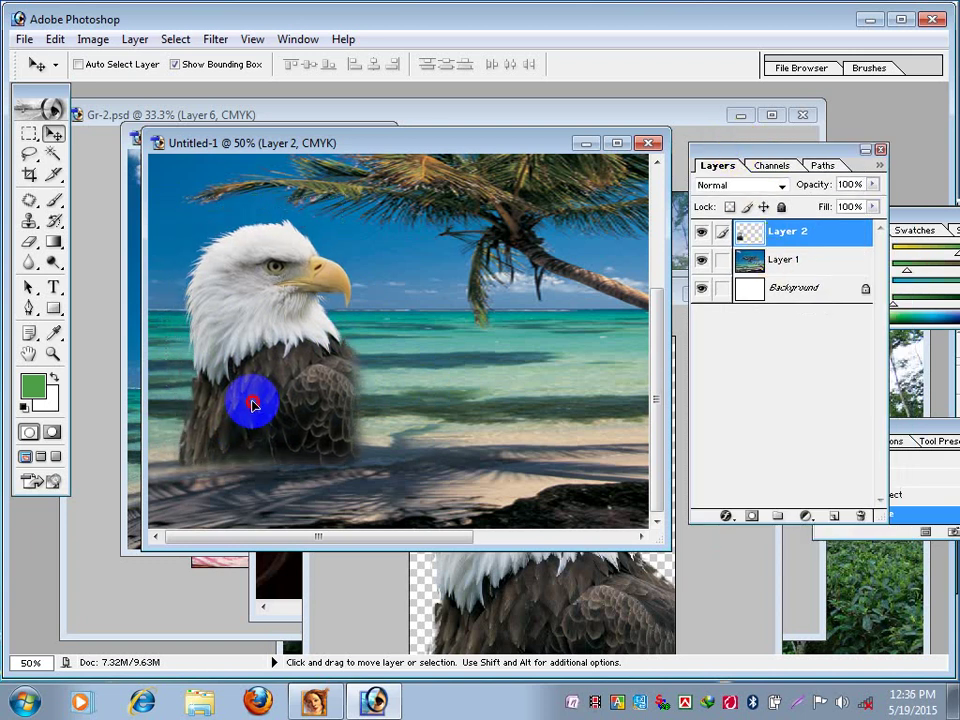
left_click_drag(238, 382, 261, 368)
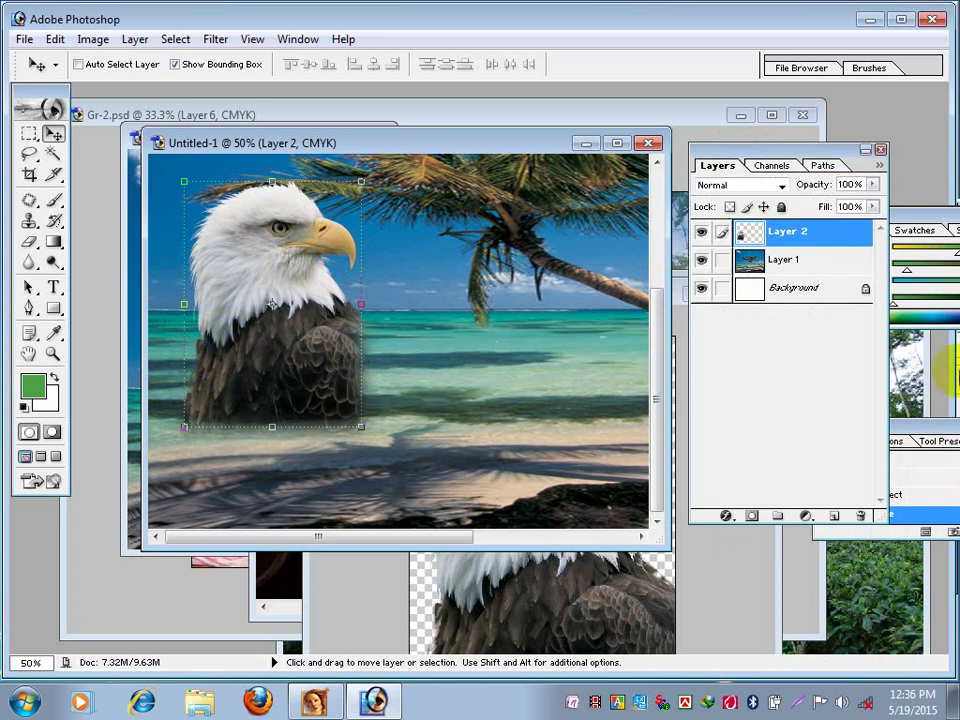
left_click(925, 228)
left_click_drag(918, 218, 770, 304)
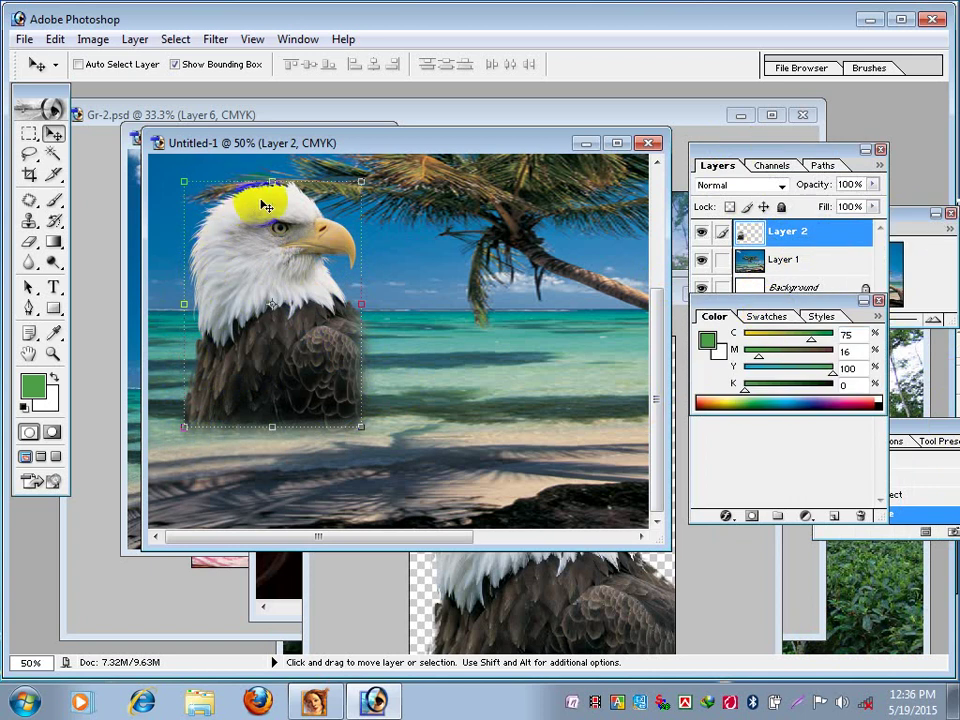
Set the foreground colour to orange C 0, M 52, Y 100, K 0 and choose an 8 px Brush.
left_click(236, 377)
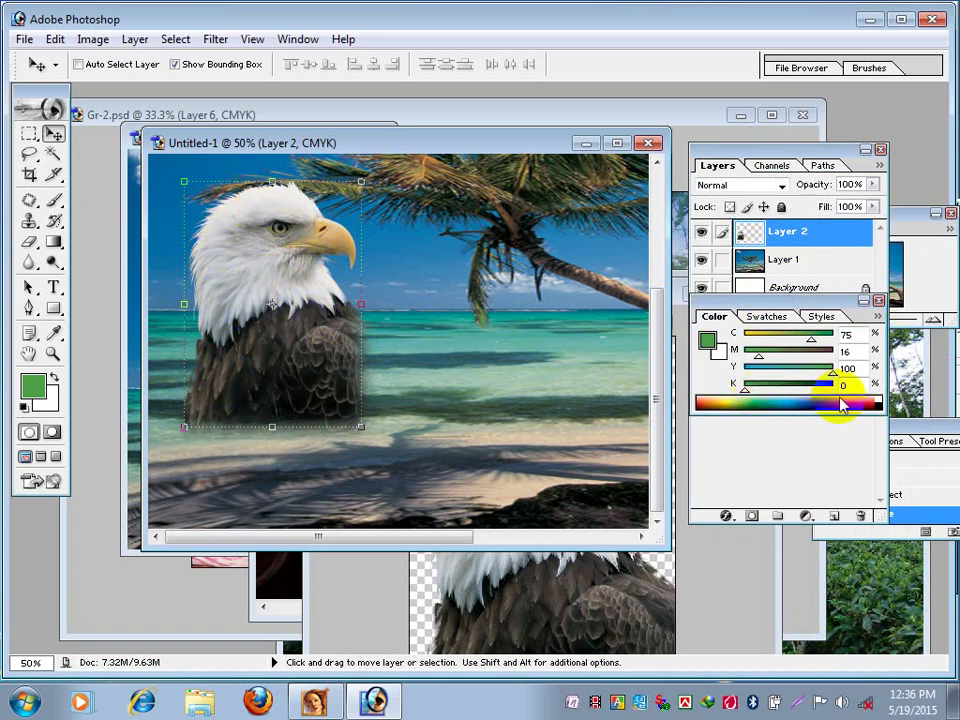
mouse_move(817, 342)
left_mouse_down()
mouse_move(714, 334)
mouse_move(789, 350)
left_mouse_up()
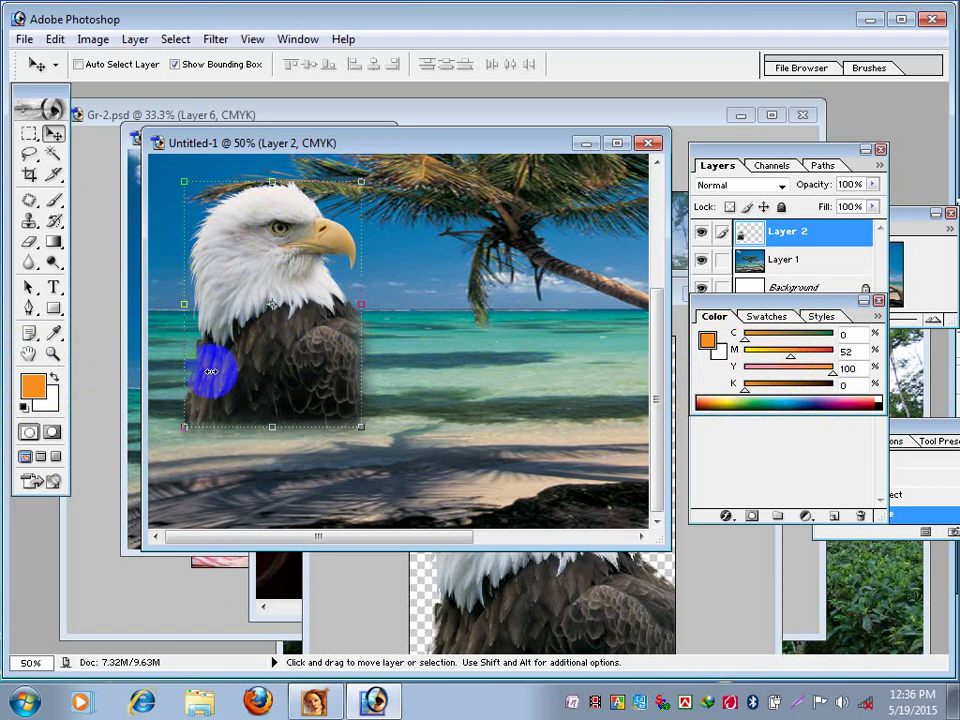
left_click(55, 200)
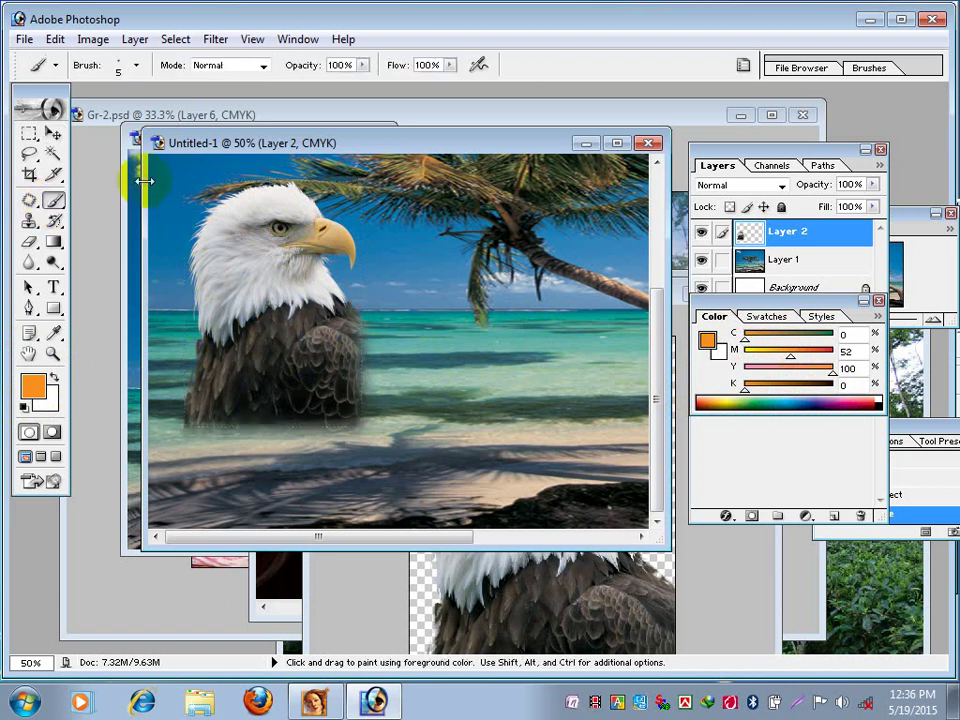
left_click(258, 290)
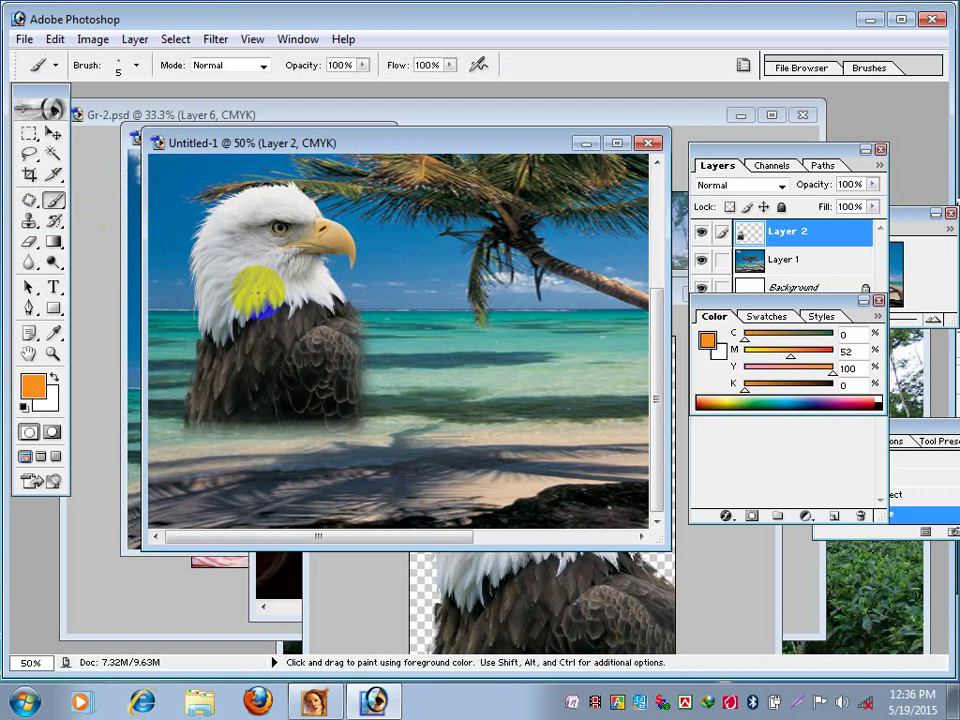
left_click_drag(258, 290, 368, 345)
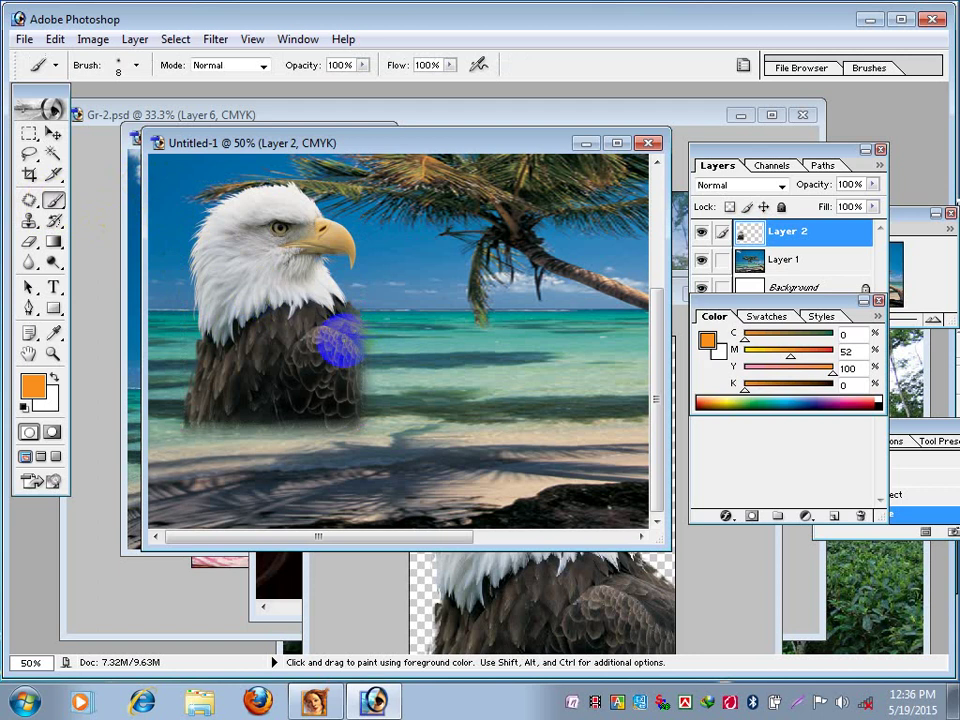
Enlarge the brush to 80 px and add a new empty Layer 3 above Layer 2.
left_click(316, 306)
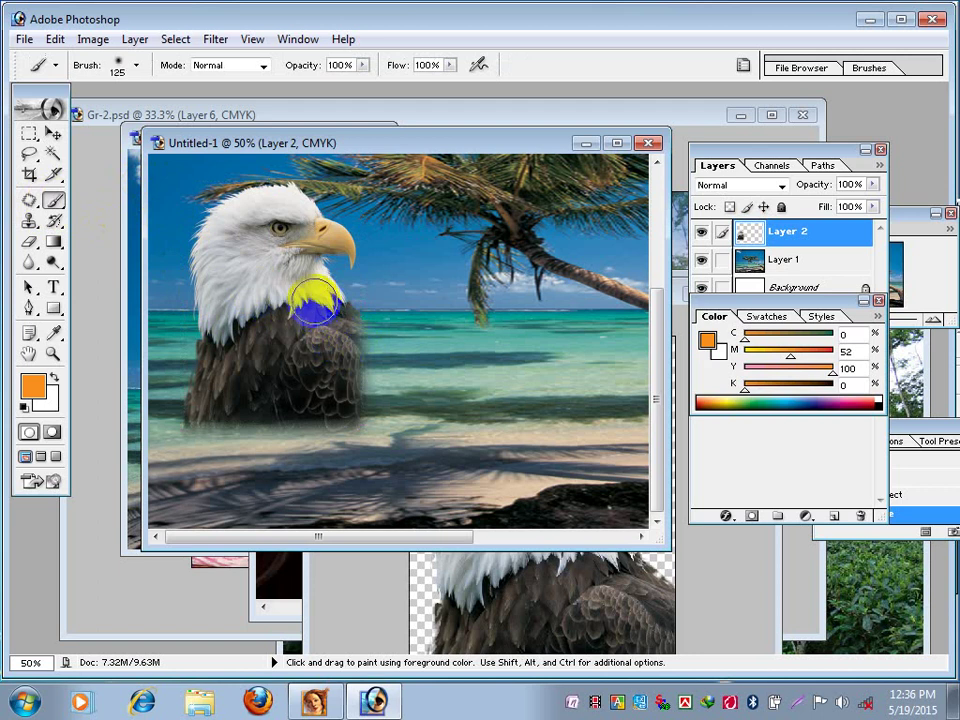
mouse_move(313, 298)
left_mouse_down()
mouse_move(321, 270)
mouse_move(334, 318)
left_mouse_up()
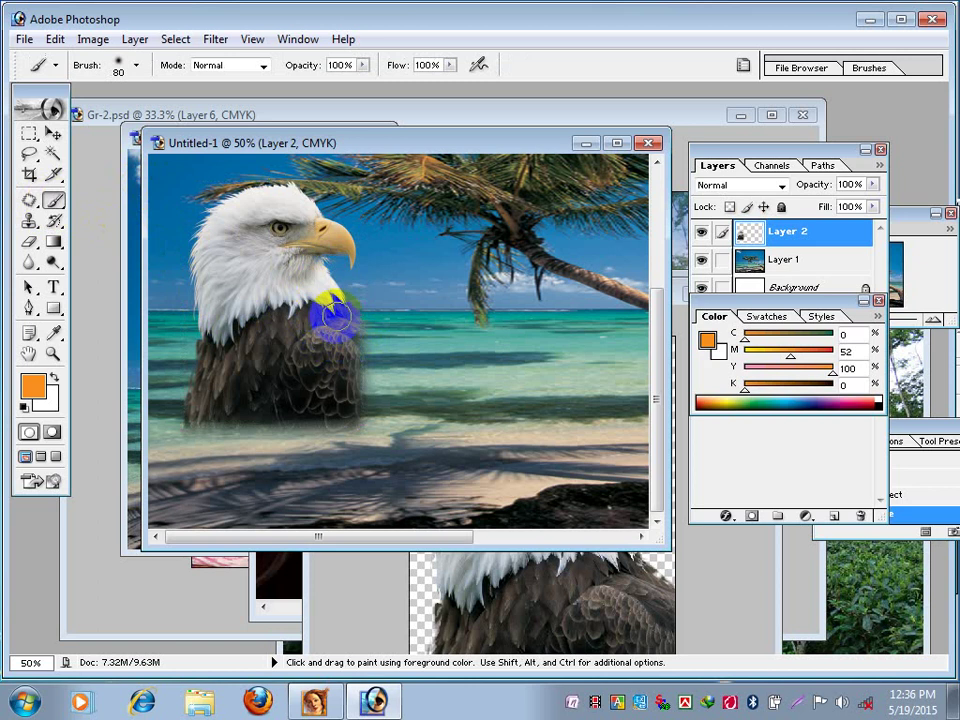
left_click(750, 229)
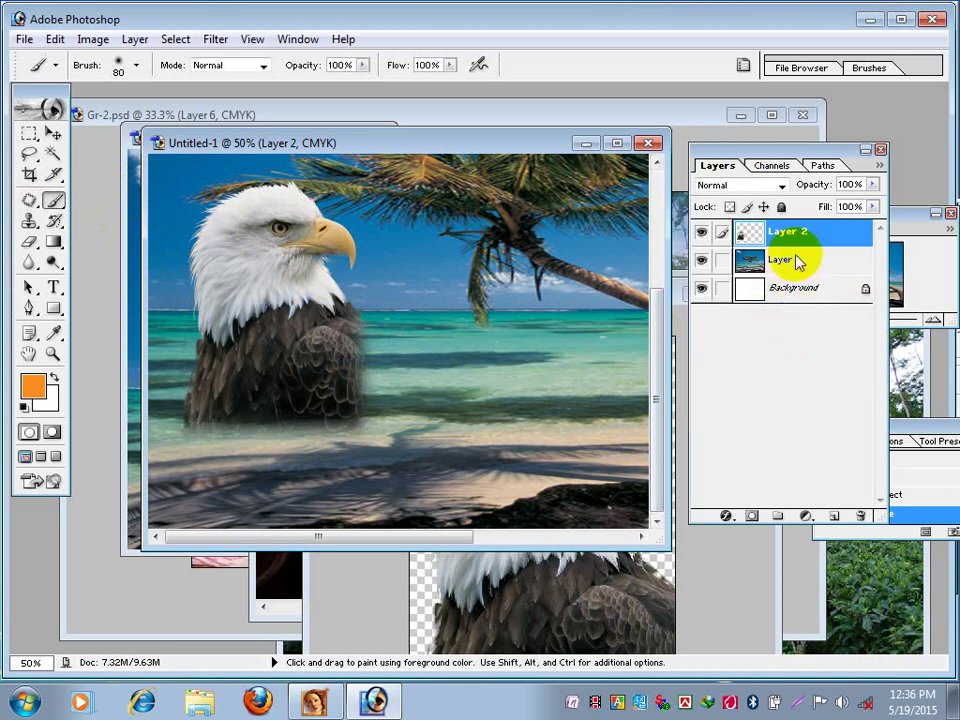
left_click_drag(797, 261, 834, 522)
left_click(834, 518)
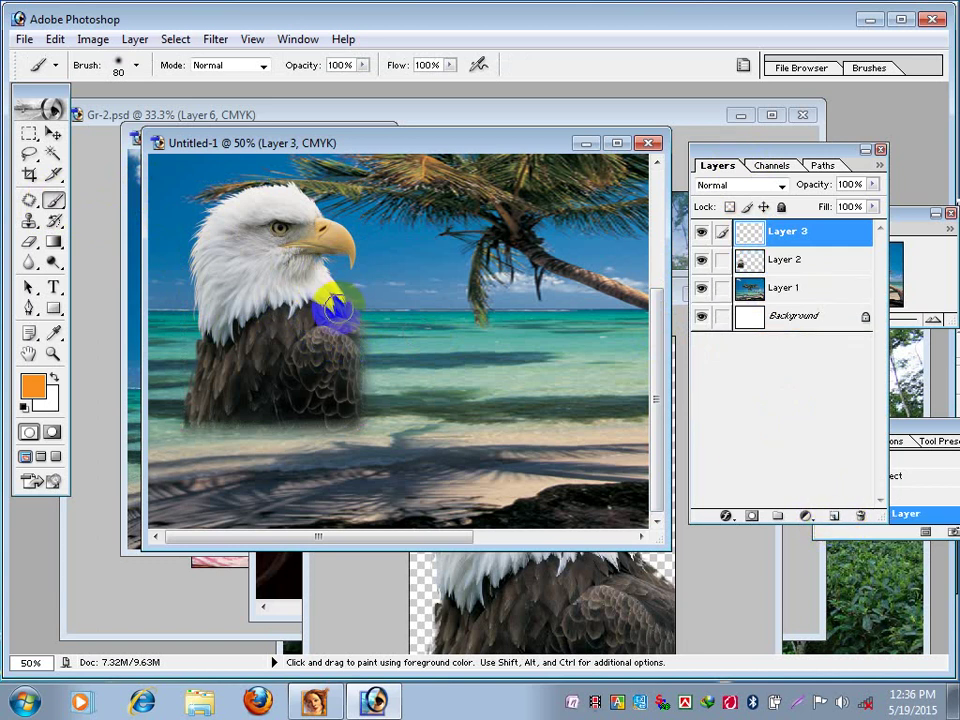
Shrink the brush to 70 px, paint orange over the eagle's neck and chest, then hide Layer 3.
key("bracketleft")
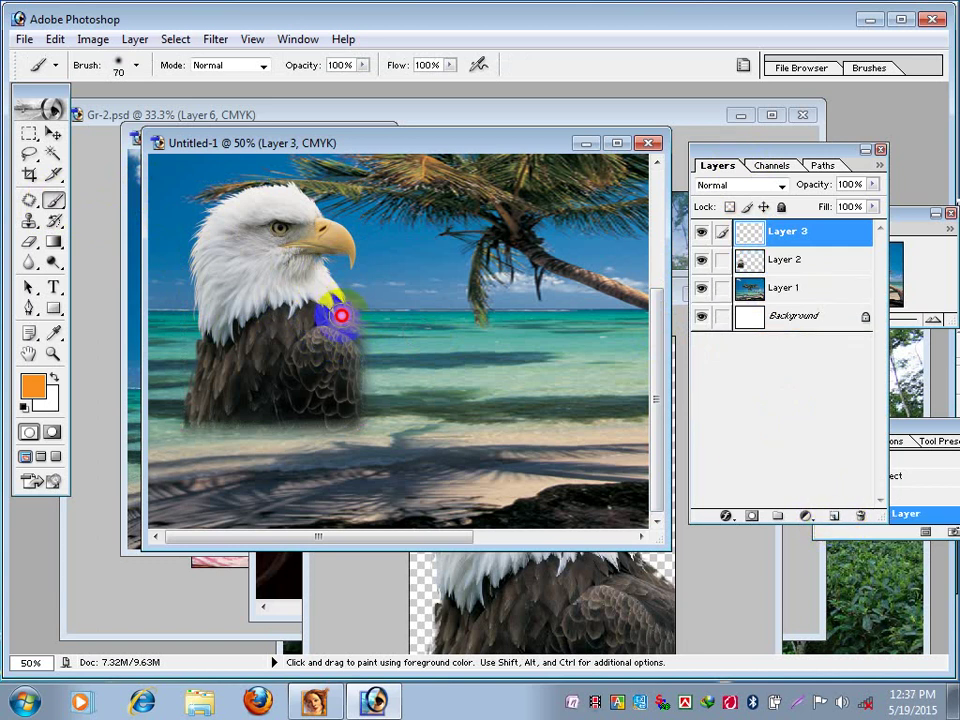
mouse_move(341, 316)
left_mouse_down()
mouse_move(351, 404)
mouse_move(319, 416)
mouse_move(189, 418)
mouse_move(204, 343)
mouse_move(274, 312)
mouse_move(321, 309)
mouse_move(336, 386)
mouse_move(304, 399)
mouse_move(332, 403)
mouse_move(313, 334)
mouse_move(285, 392)
mouse_move(306, 392)
mouse_move(214, 392)
mouse_move(216, 368)
mouse_move(251, 357)
mouse_move(272, 336)
mouse_move(266, 328)
mouse_move(227, 343)
mouse_move(208, 399)
mouse_move(220, 360)
left_mouse_up()
mouse_move(285, 343)
left_mouse_down()
mouse_move(285, 392)
mouse_move(302, 364)
mouse_move(253, 386)
mouse_move(321, 360)
mouse_move(333, 319)
left_mouse_up()
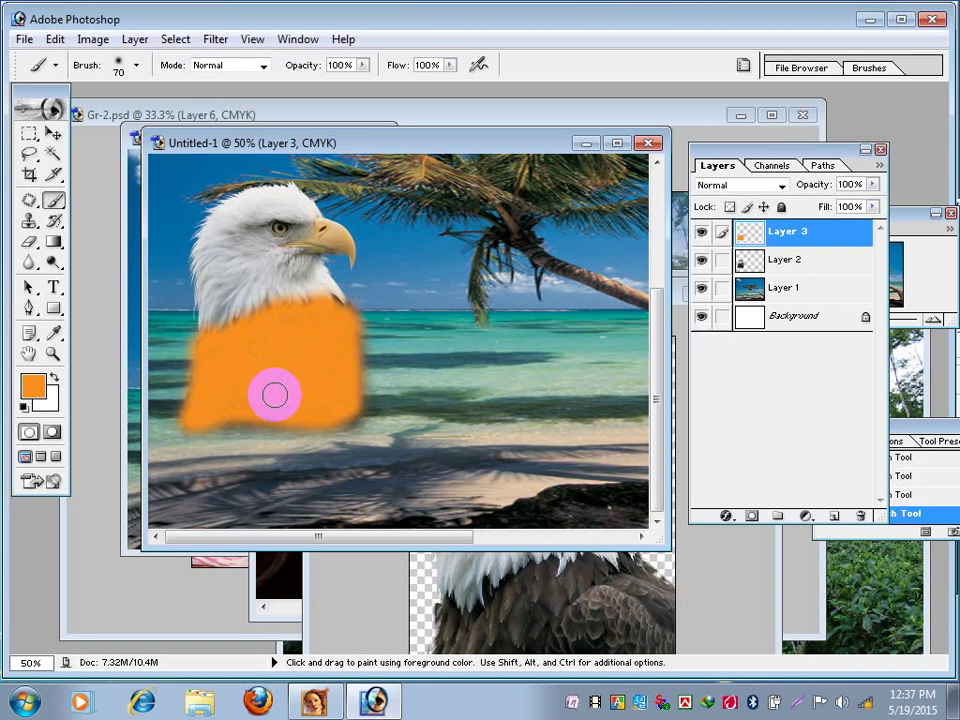
left_click(703, 234)
left_click(703, 234)
left_click(703, 234)
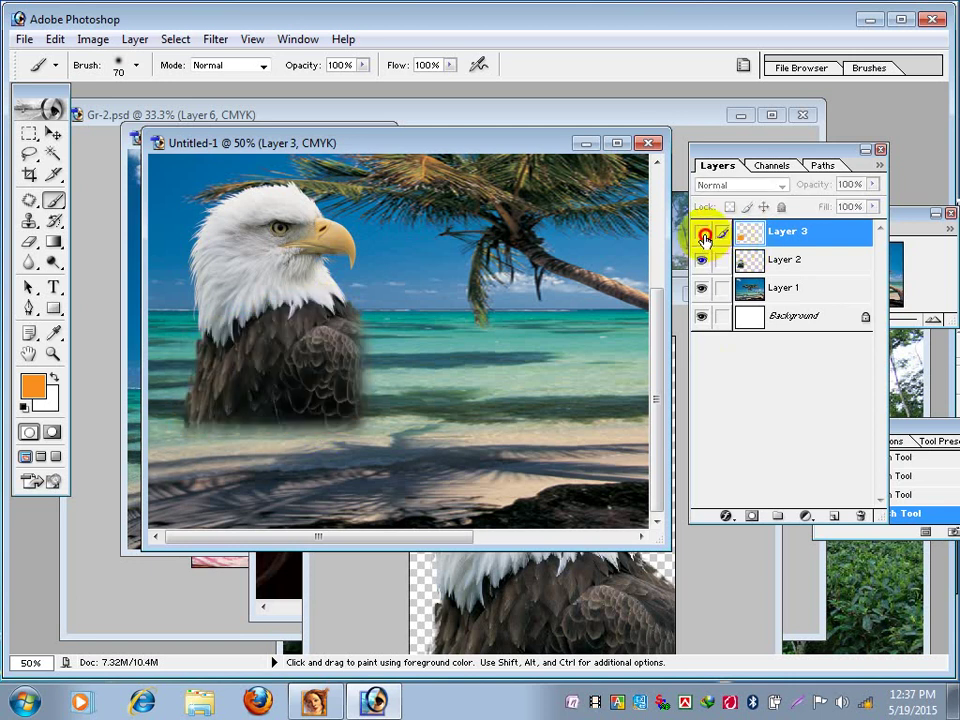
left_click(703, 234)
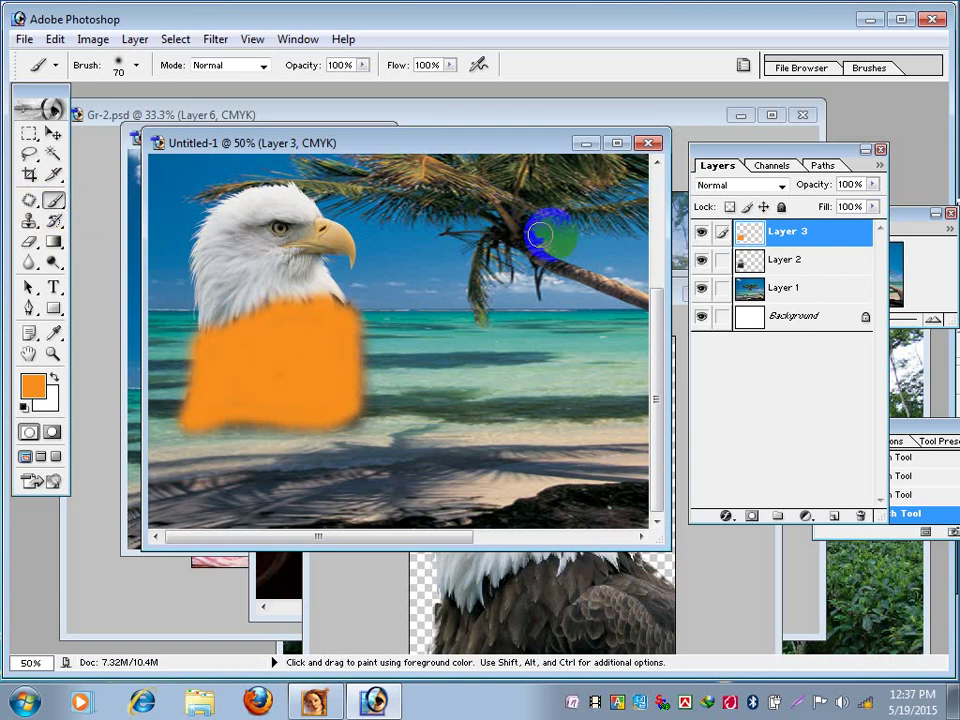
left_click(702, 231)
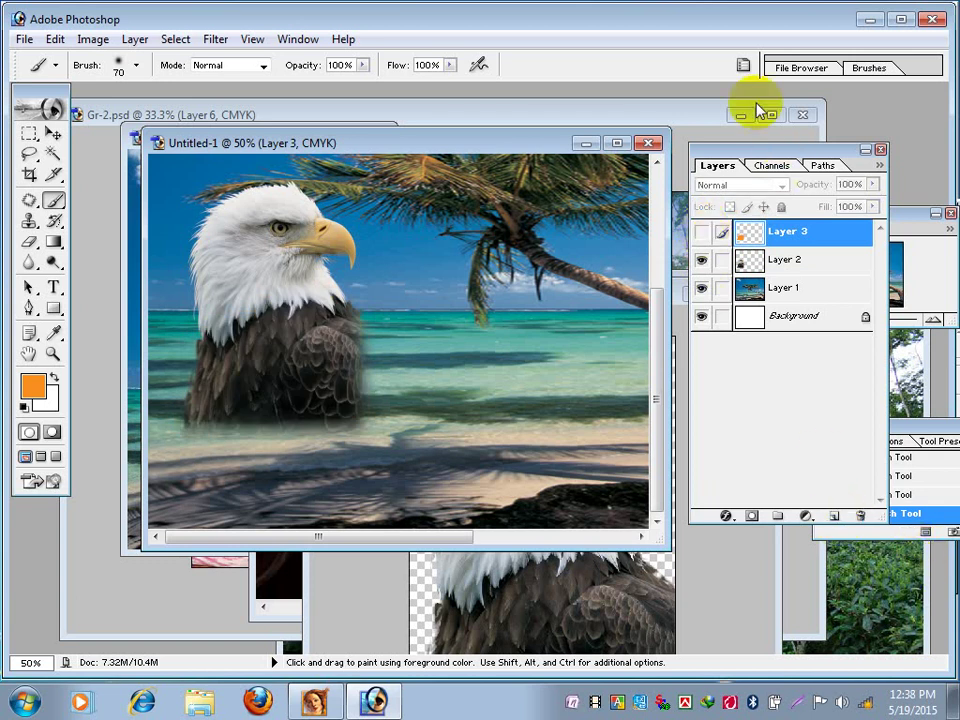
Move the Layers palette up-left to reveal Navigator and History, and show Layer 3 again.
left_click_drag(724, 148, 594, 140)
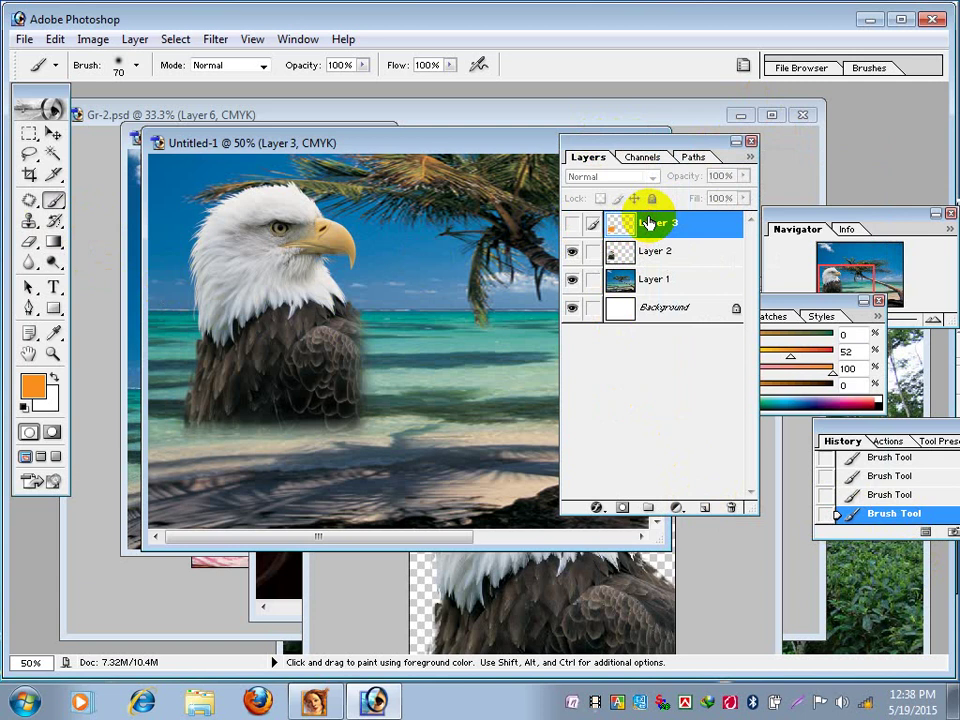
left_click(571, 223)
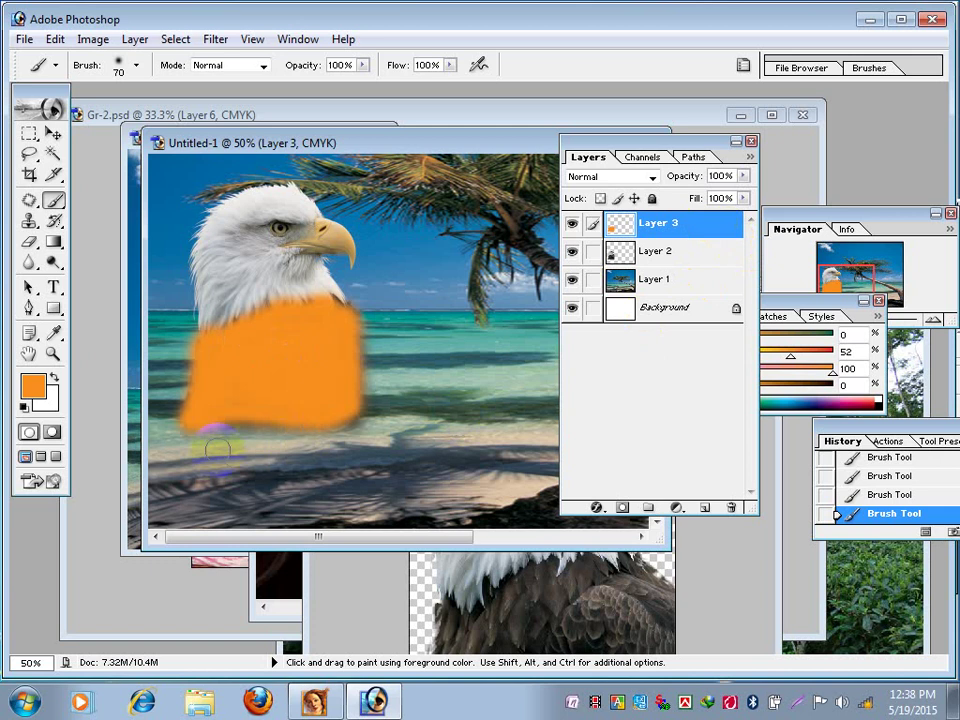
Set Layer 3's blend mode to Soft Light so the orange warms the eagle's chest feathers.
left_click(653, 179)
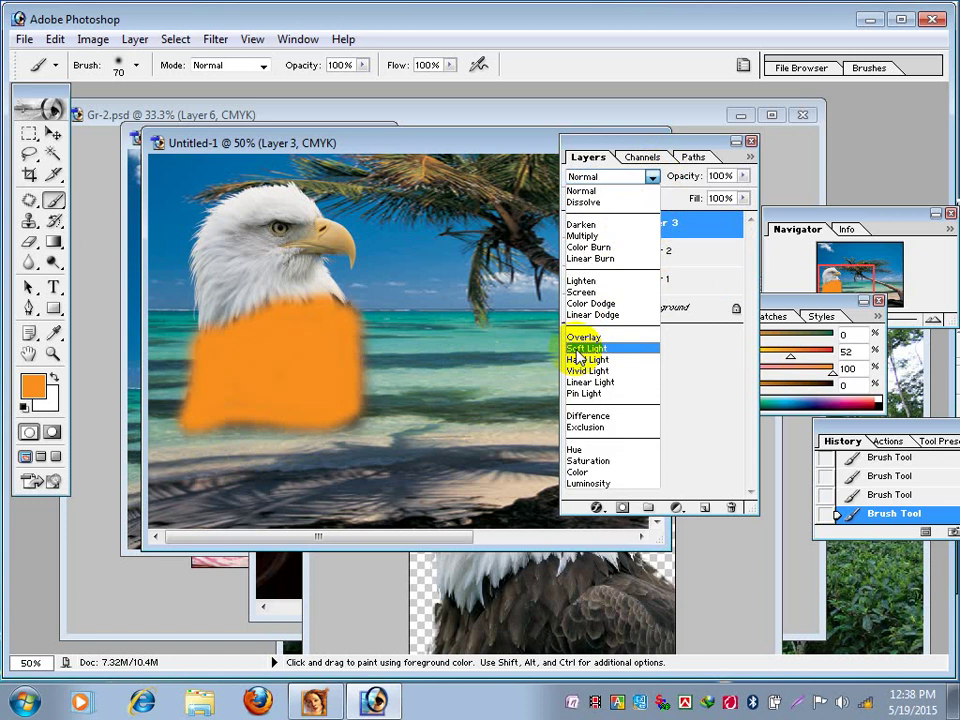
left_click(578, 348)
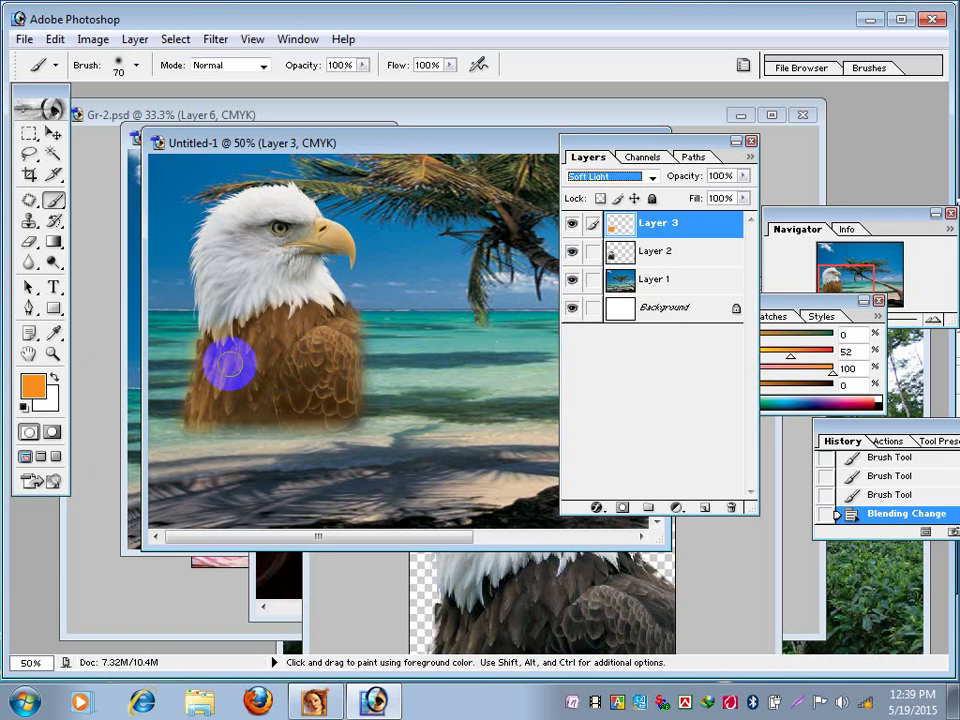
mouse_move(208, 390)
left_mouse_down()
mouse_move(207, 420)
mouse_move(193, 407)
left_mouse_up()
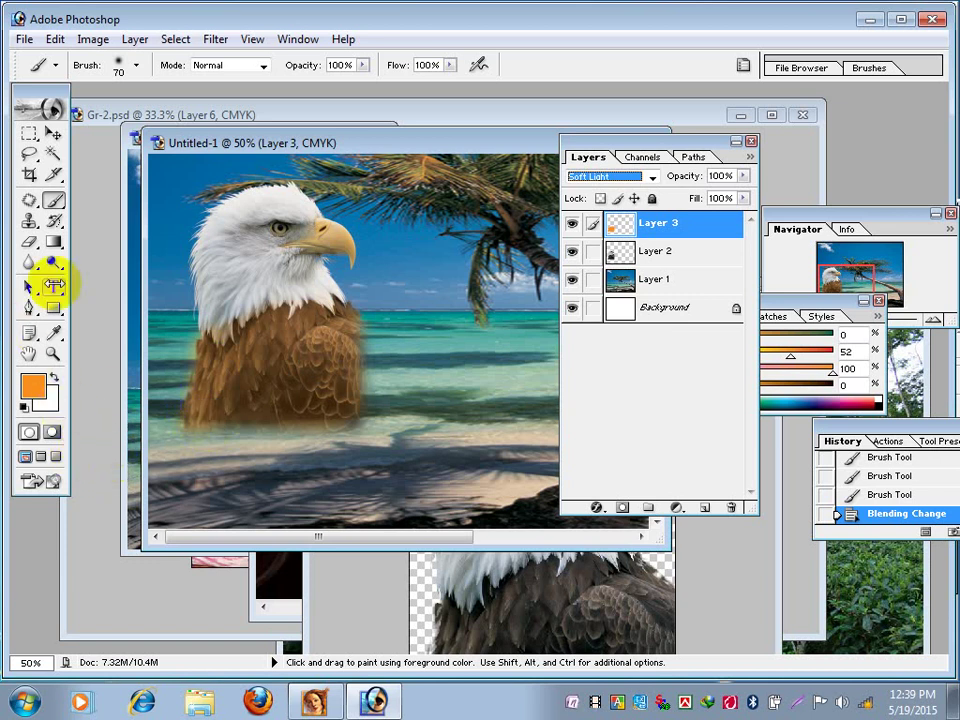
Delete the orange Soft Light paint layer, Layer 3, so the eagle's chest feathers look brown again.
left_click_drag(328, 143, 327, 152)
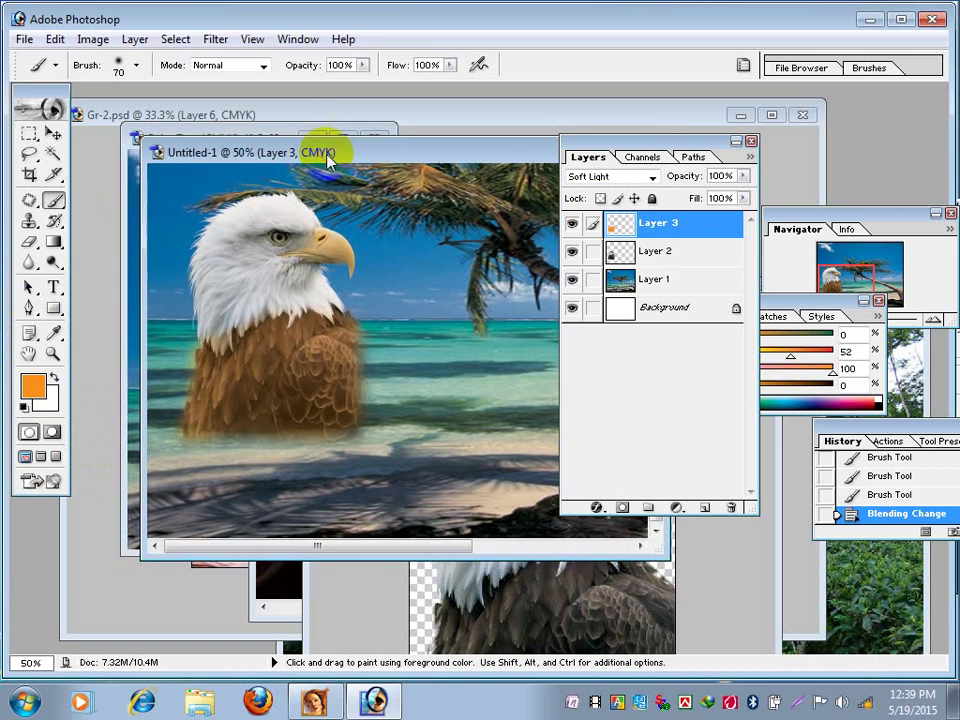
left_click_drag(225, 368, 347, 414)
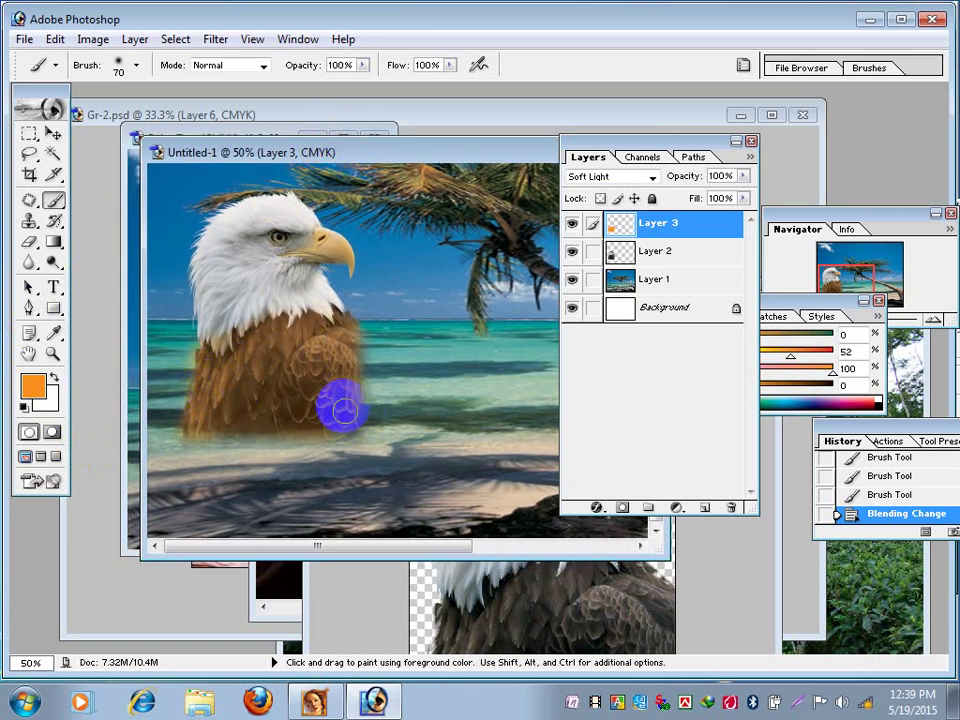
left_click_drag(386, 152, 382, 184)
left_click_drag(572, 147, 630, 160)
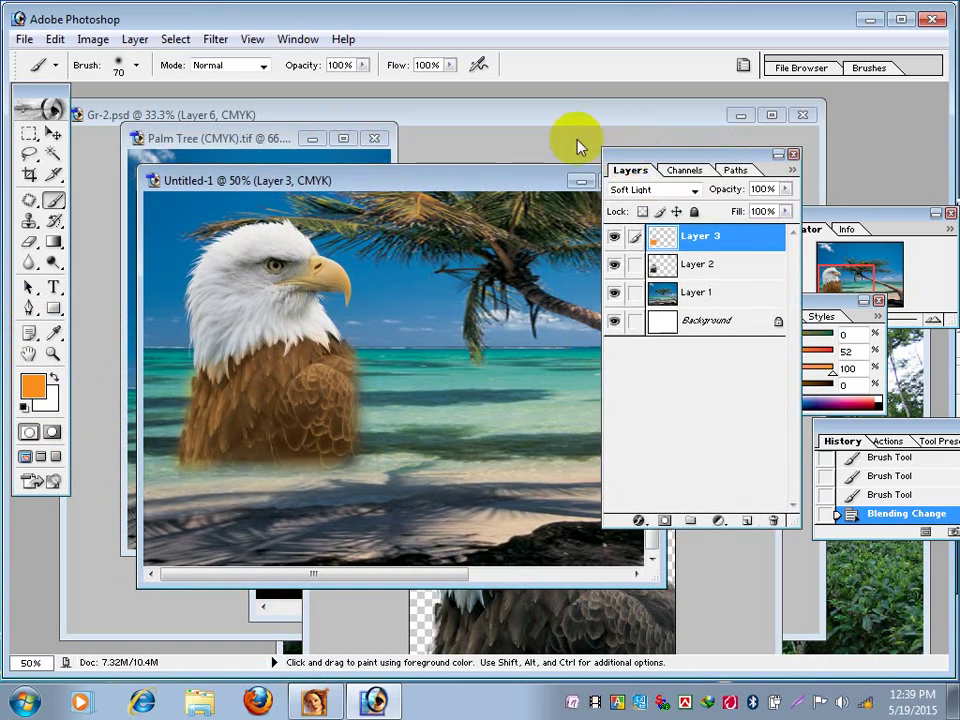
left_click(637, 162)
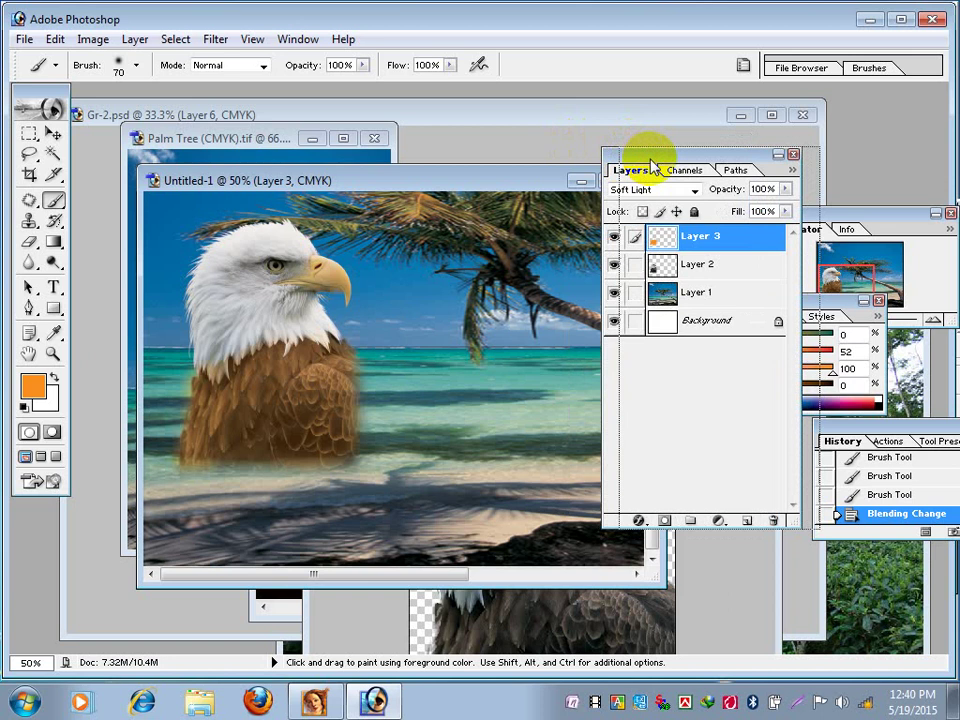
left_click_drag(637, 162, 654, 163)
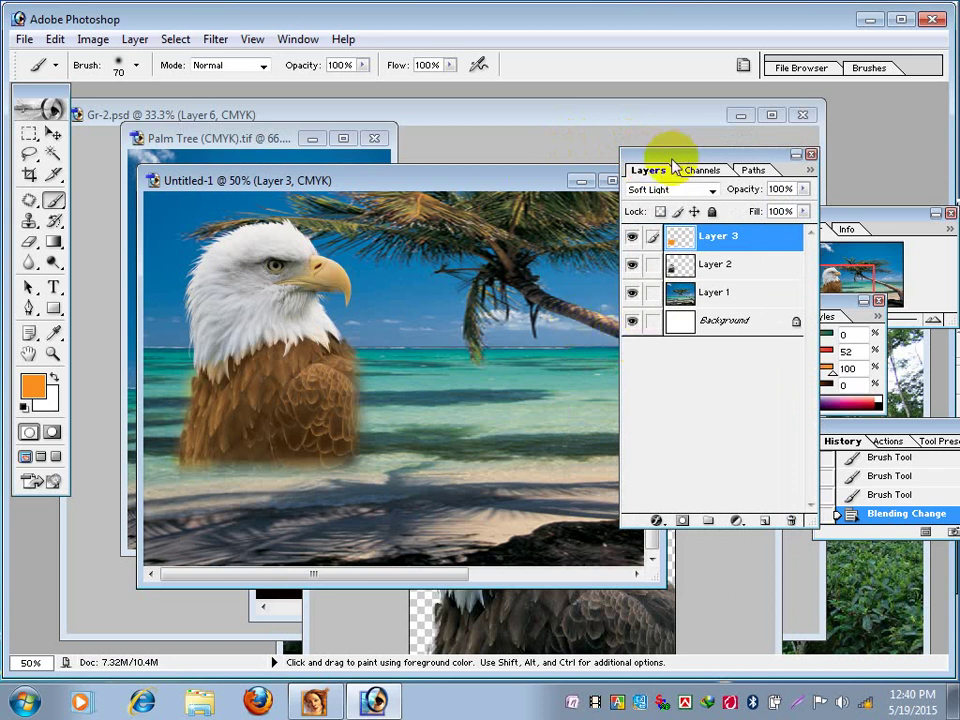
left_click_drag(388, 181, 379, 150)
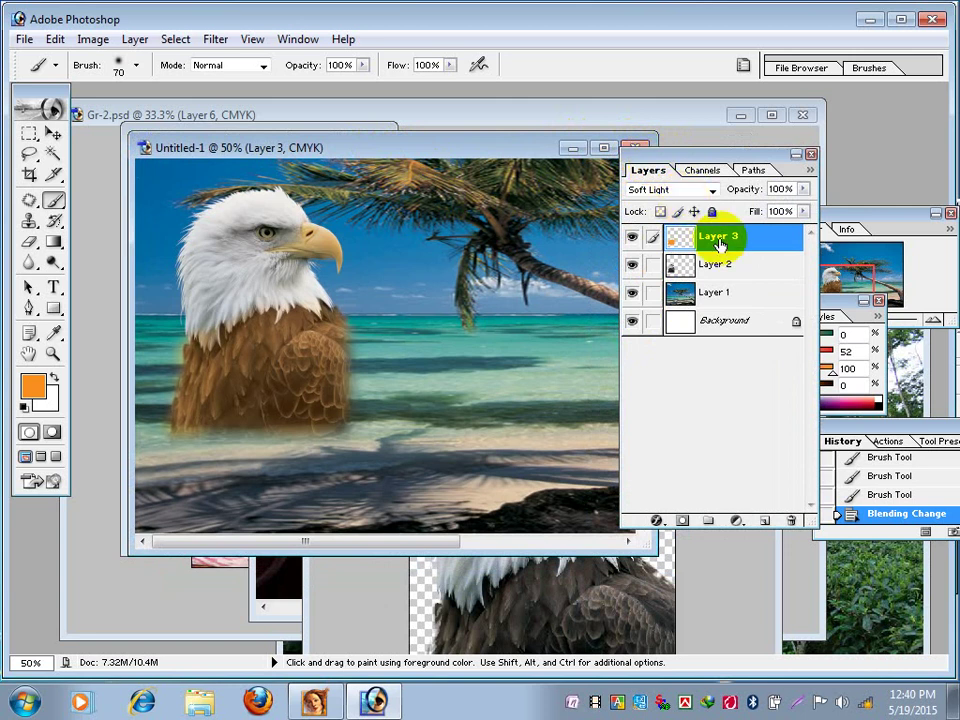
left_click_drag(719, 244, 792, 523)
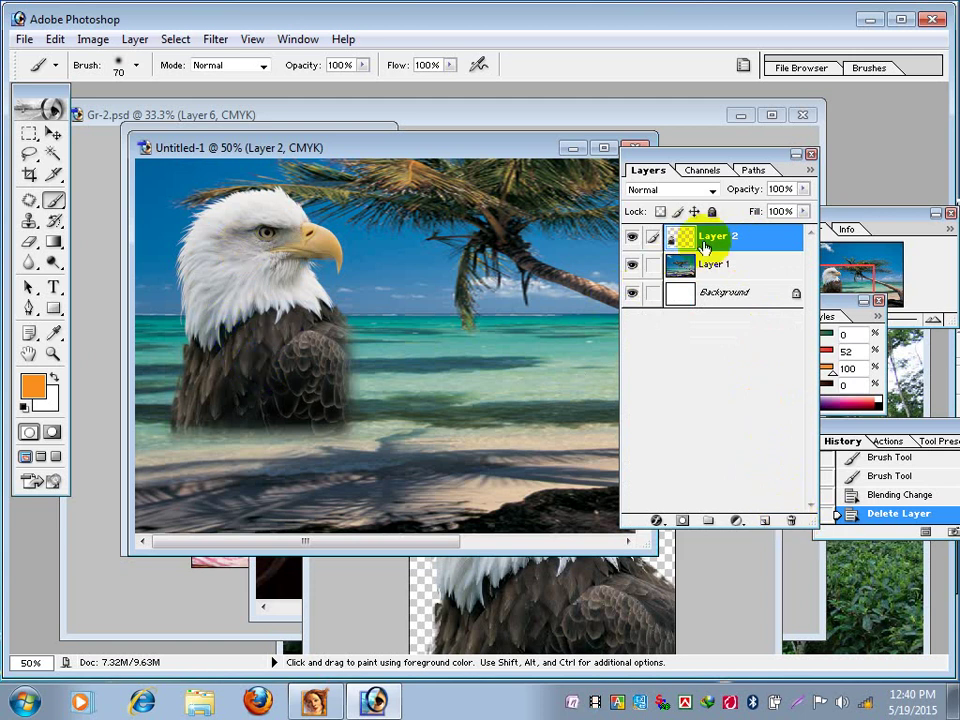
Hide the beach-scene Layer 1 so the eagle stands alone on white.
left_click(630, 266)
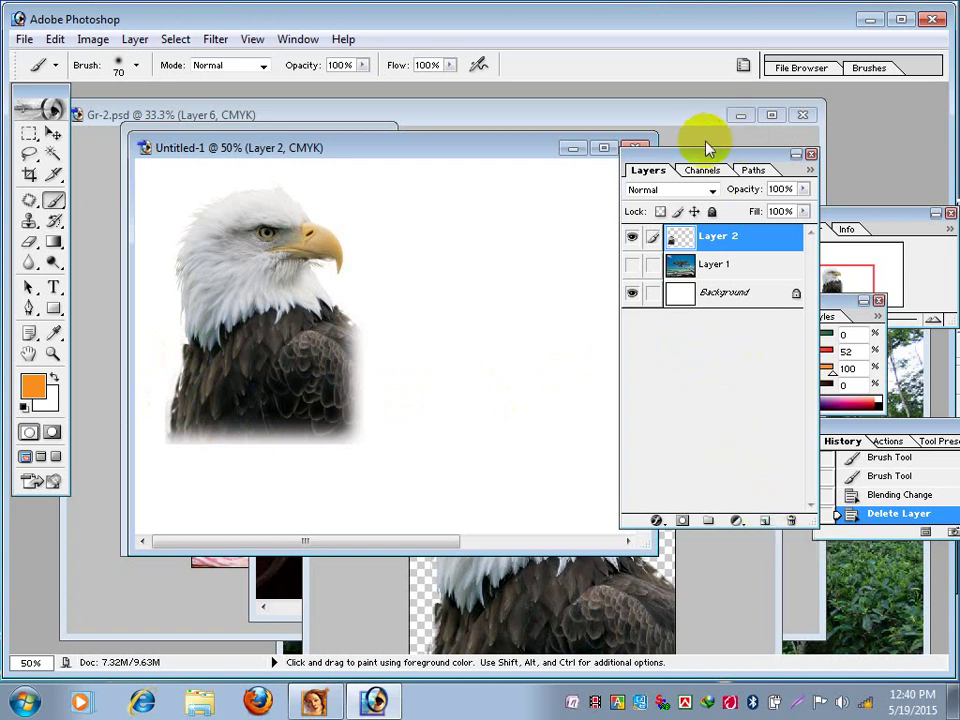
left_click_drag(692, 154, 618, 163)
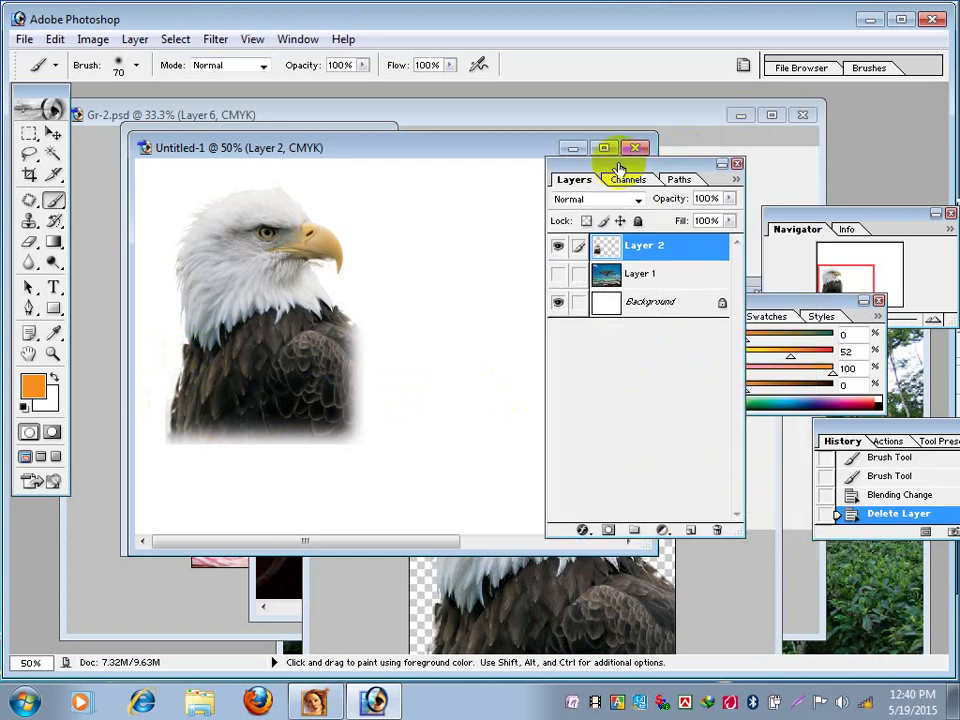
Add a new empty Layer 3 above the eagle layer.
left_click(690, 529)
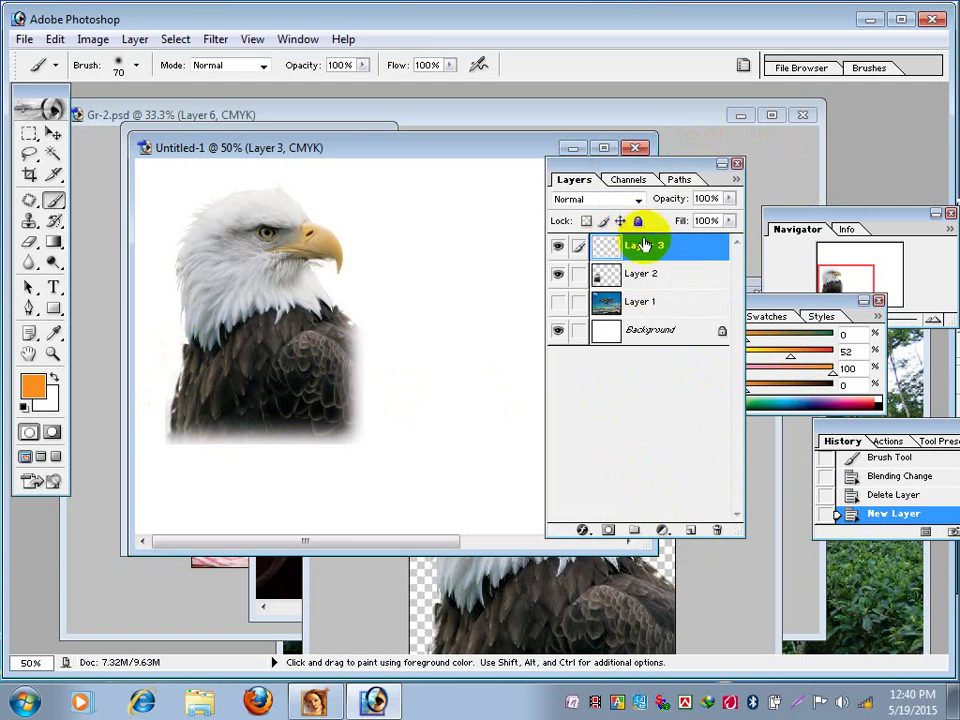
left_click_drag(240, 379, 268, 352)
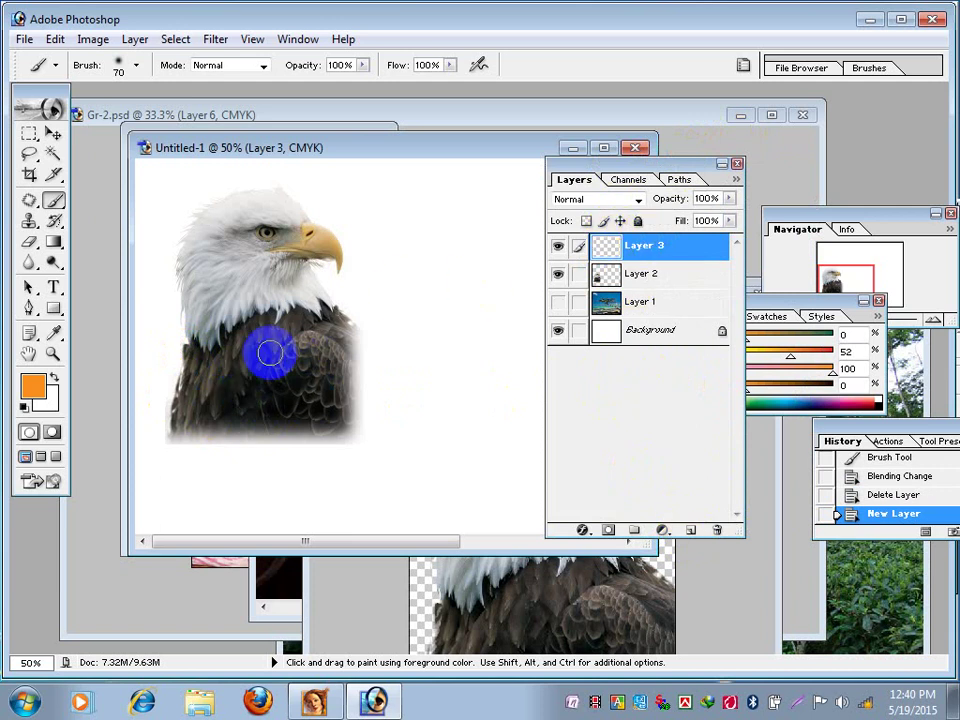
left_click(558, 246)
left_click(558, 246)
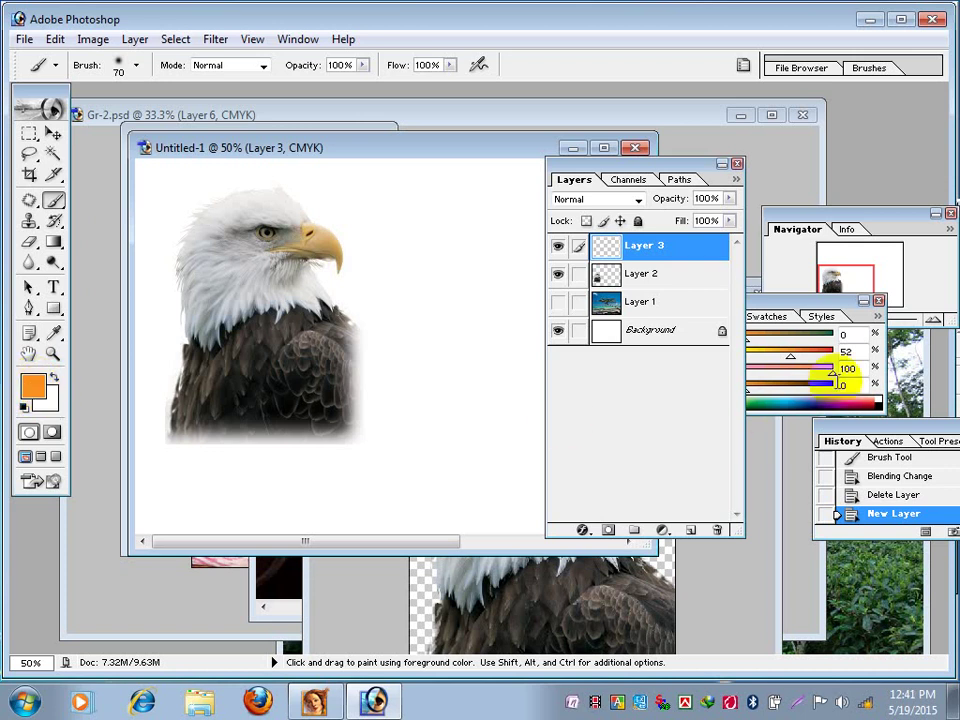
Set the foreground colour to green (C 62, Y 100) in the Color palette.
left_click(800, 312)
mouse_move(792, 355)
left_mouse_down()
mouse_move(808, 355)
mouse_move(735, 354)
mouse_move(800, 336)
left_mouse_up()
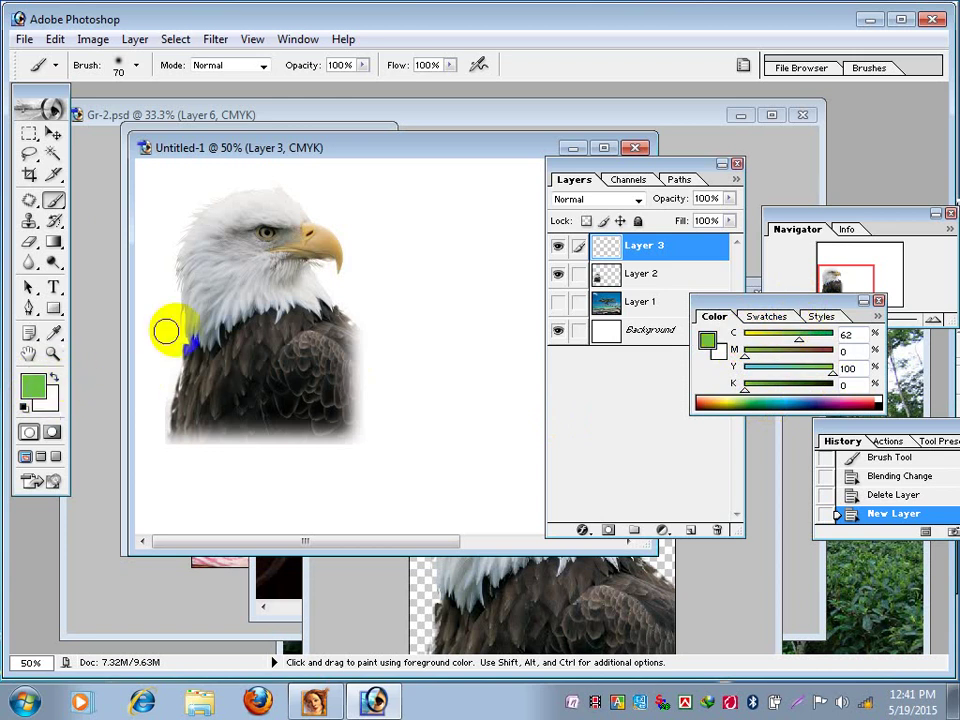
left_click_drag(260, 318, 322, 350)
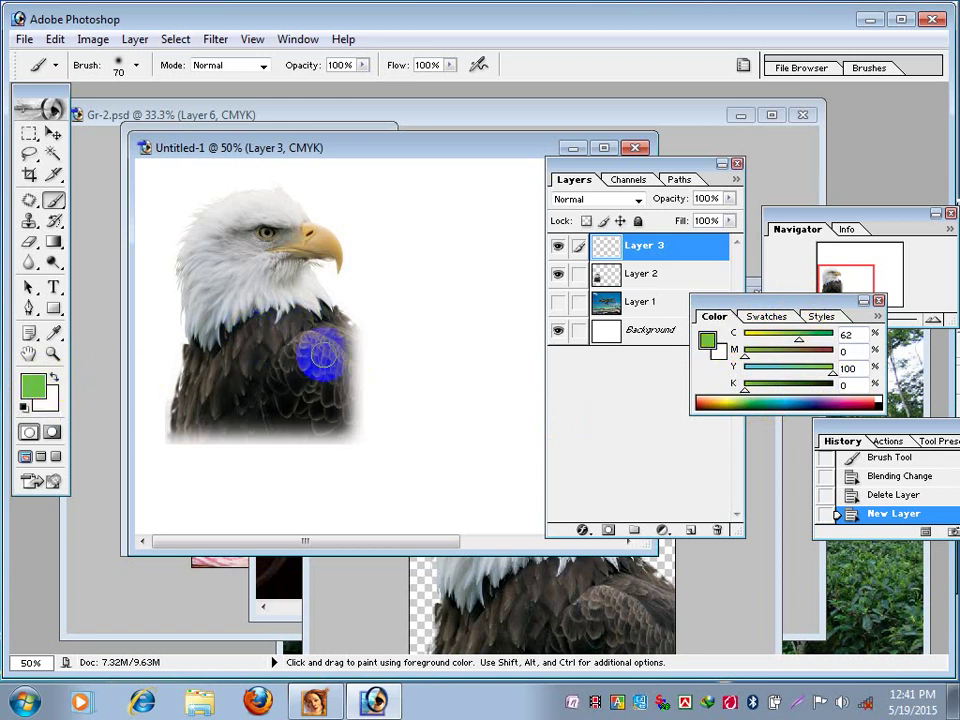
Paint a broad green patch over the eagle's chest and body with the soft brush on Layer 3.
left_click(56, 205)
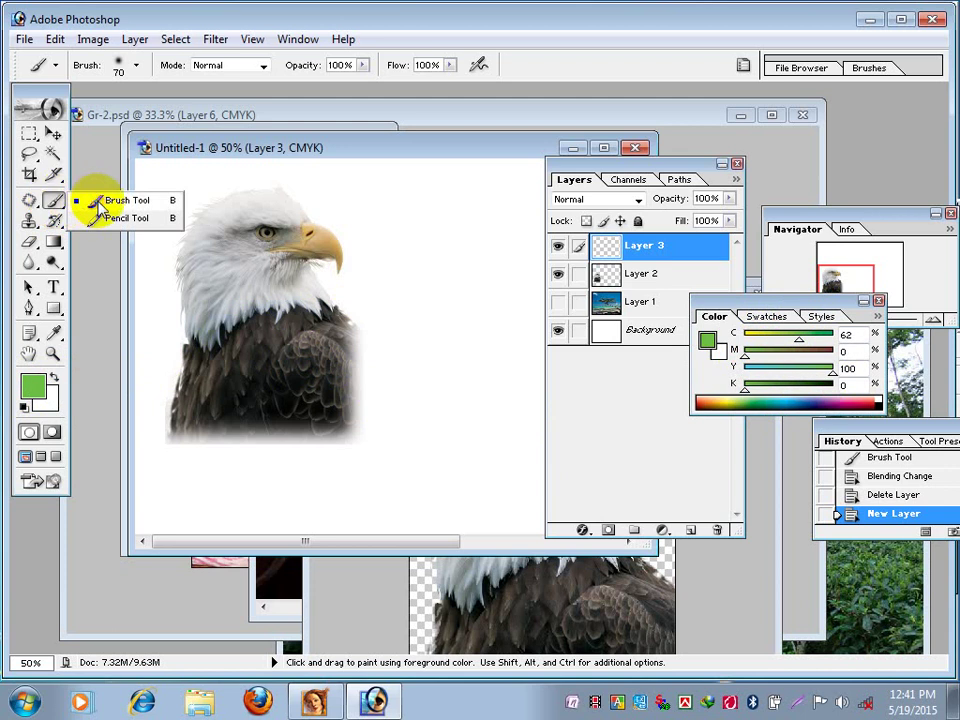
left_click(100, 201)
left_click(340, 323)
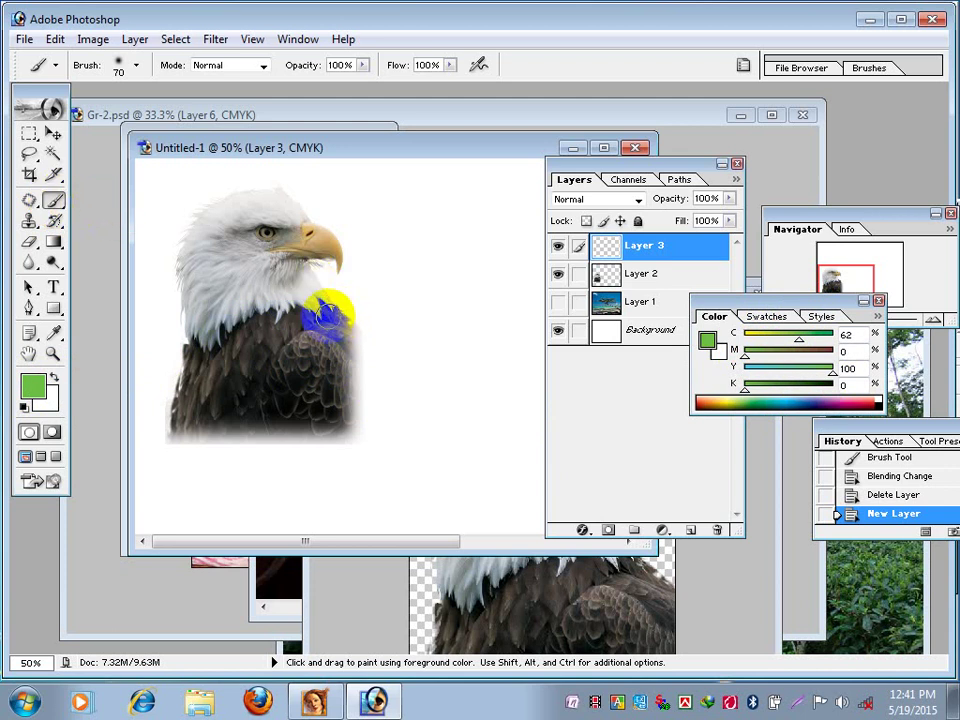
mouse_move(327, 317)
left_mouse_down()
mouse_move(349, 422)
mouse_move(287, 444)
mouse_move(176, 437)
mouse_move(171, 396)
mouse_move(184, 343)
mouse_move(208, 343)
mouse_move(272, 309)
mouse_move(318, 316)
mouse_move(332, 396)
mouse_move(319, 420)
mouse_move(197, 420)
mouse_move(197, 401)
mouse_move(186, 424)
mouse_move(201, 361)
mouse_move(261, 321)
mouse_move(302, 336)
mouse_move(314, 402)
mouse_move(326, 339)
mouse_move(291, 388)
mouse_move(304, 407)
mouse_move(223, 416)
mouse_move(214, 369)
mouse_move(208, 392)
mouse_move(281, 392)
mouse_move(215, 405)
mouse_move(287, 390)
mouse_move(274, 369)
mouse_move(223, 390)
mouse_move(276, 355)
mouse_move(279, 334)
mouse_move(223, 360)
mouse_move(257, 355)
mouse_move(191, 392)
mouse_move(227, 414)
left_mouse_up()
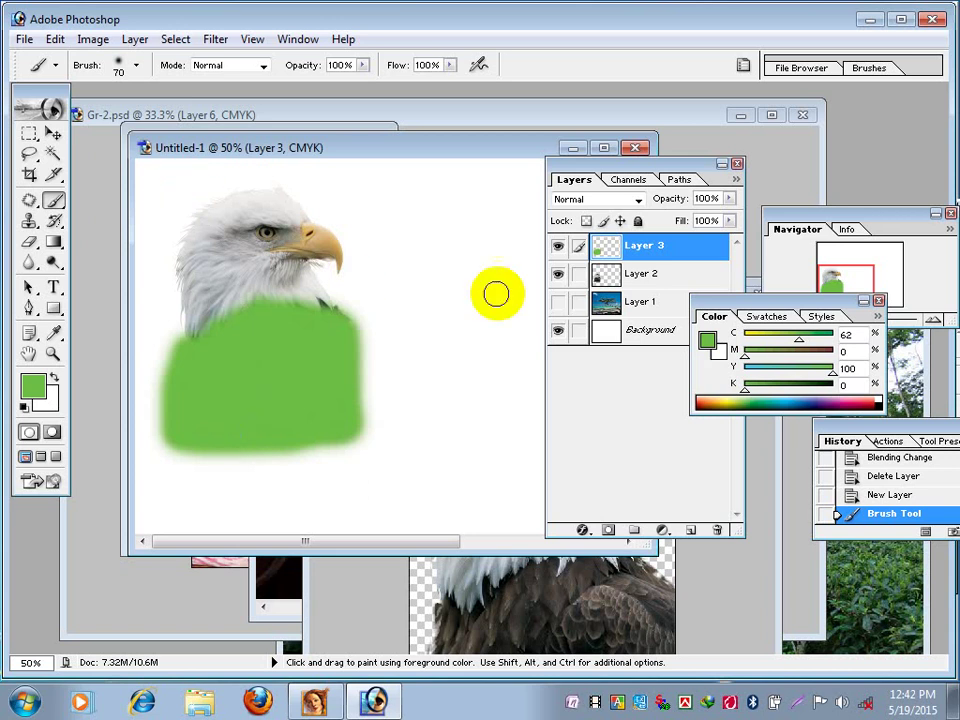
left_click_drag(654, 176, 508, 195)
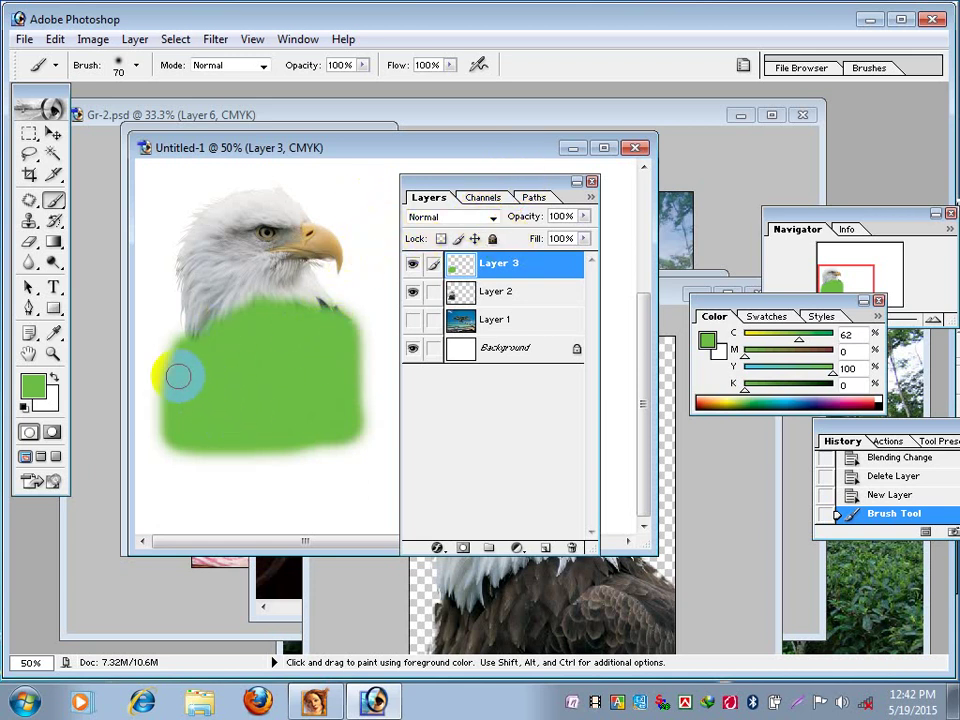
Set Layer 3's blending mode to Soft Light so the green tints the eagle's feathers.
left_click(493, 218)
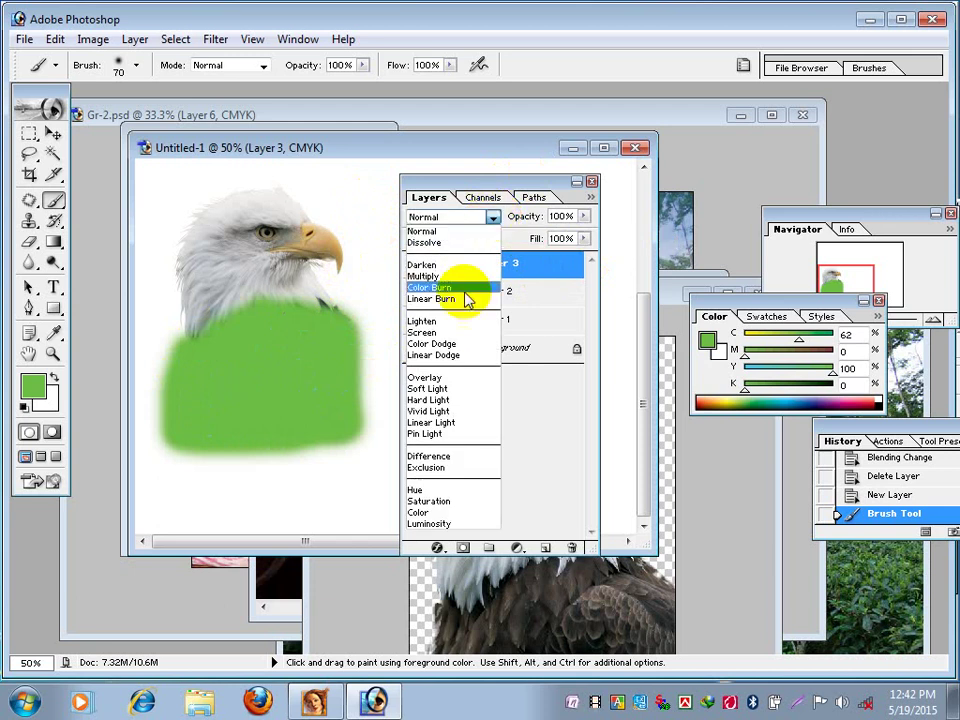
left_click(446, 389)
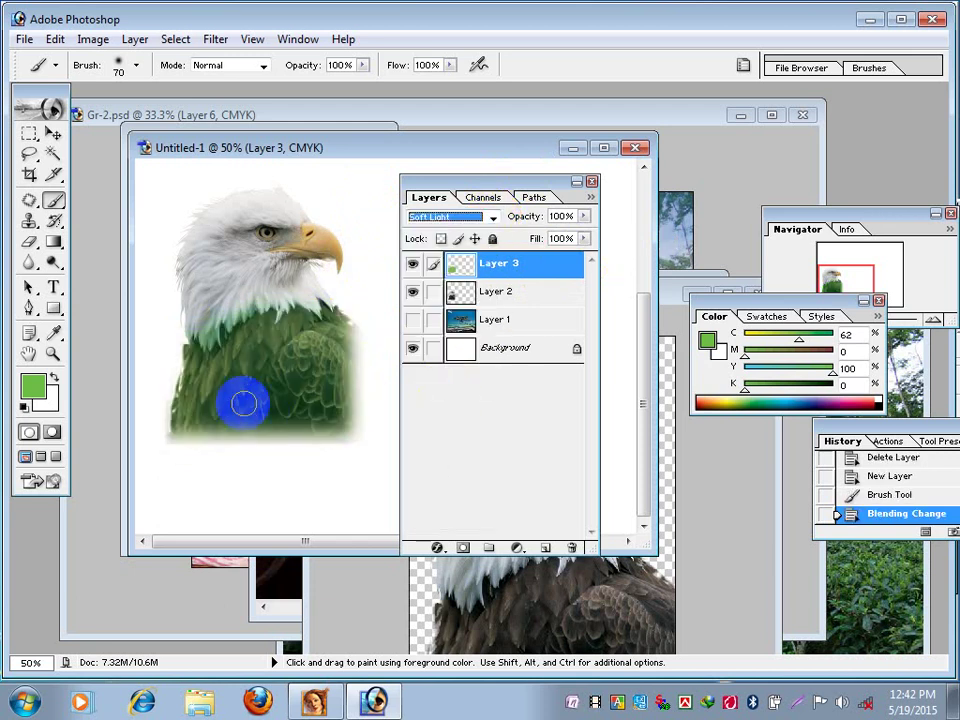
mouse_move(242, 398)
left_mouse_down()
mouse_move(182, 354)
mouse_move(193, 343)
mouse_move(320, 397)
mouse_move(272, 373)
mouse_move(356, 398)
left_mouse_up()
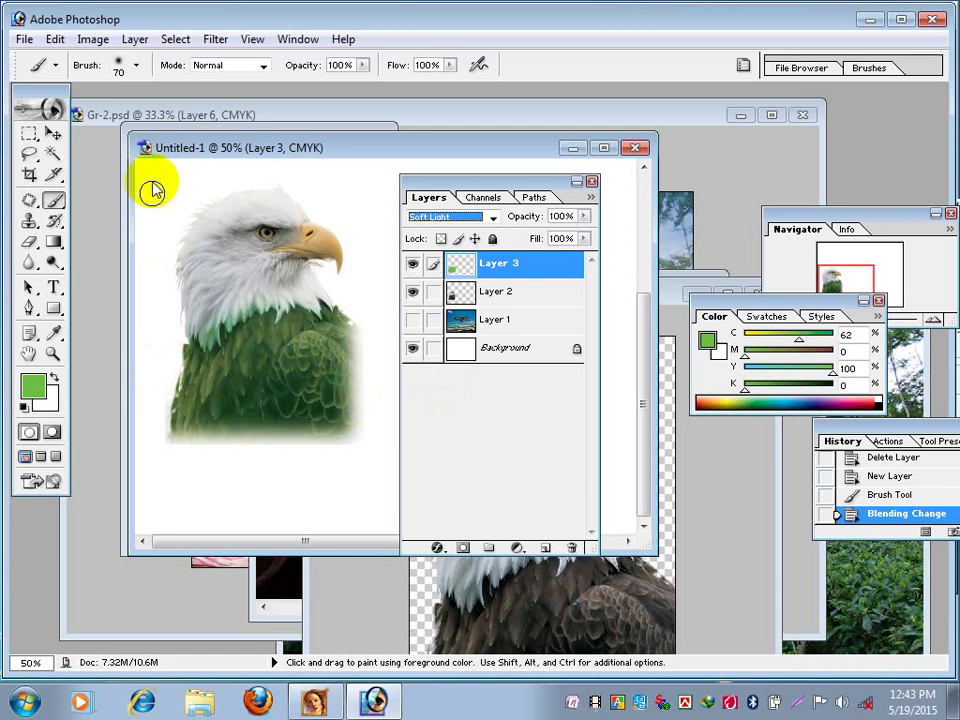
left_click(89, 40)
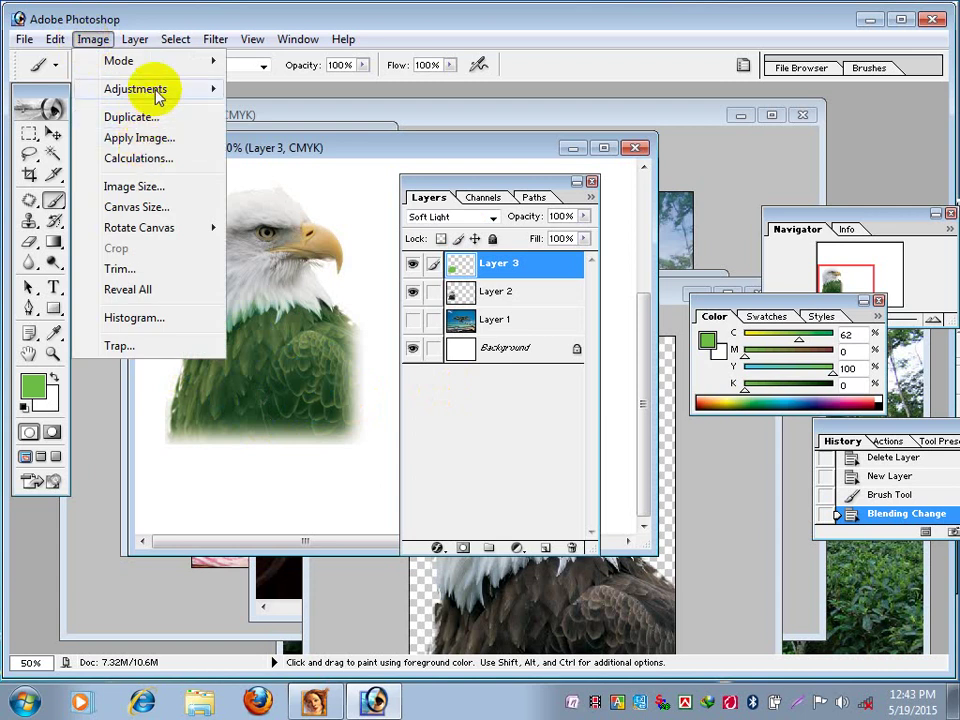
mouse_move(135, 89)
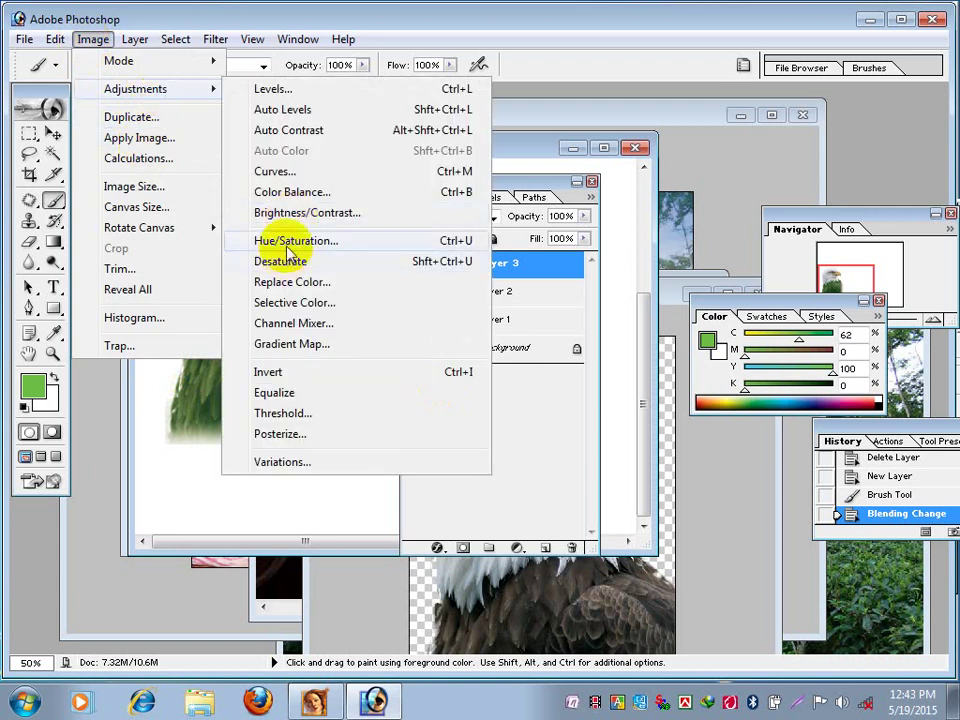
Apply a Hue/Saturation hue shift of +106 to Layer 3, turning the feathers teal-blue.
left_click(270, 240)
mouse_move(667, 446)
left_mouse_down()
mouse_move(747, 450)
mouse_move(563, 455)
mouse_move(588, 448)
mouse_move(617, 458)
left_mouse_up()
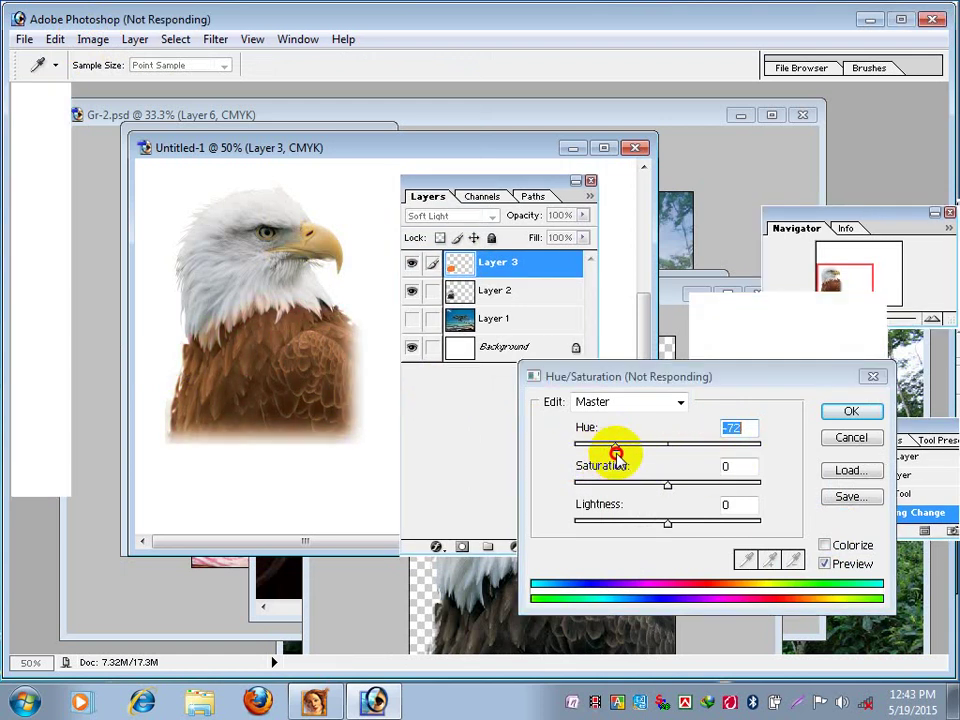
key("Return")
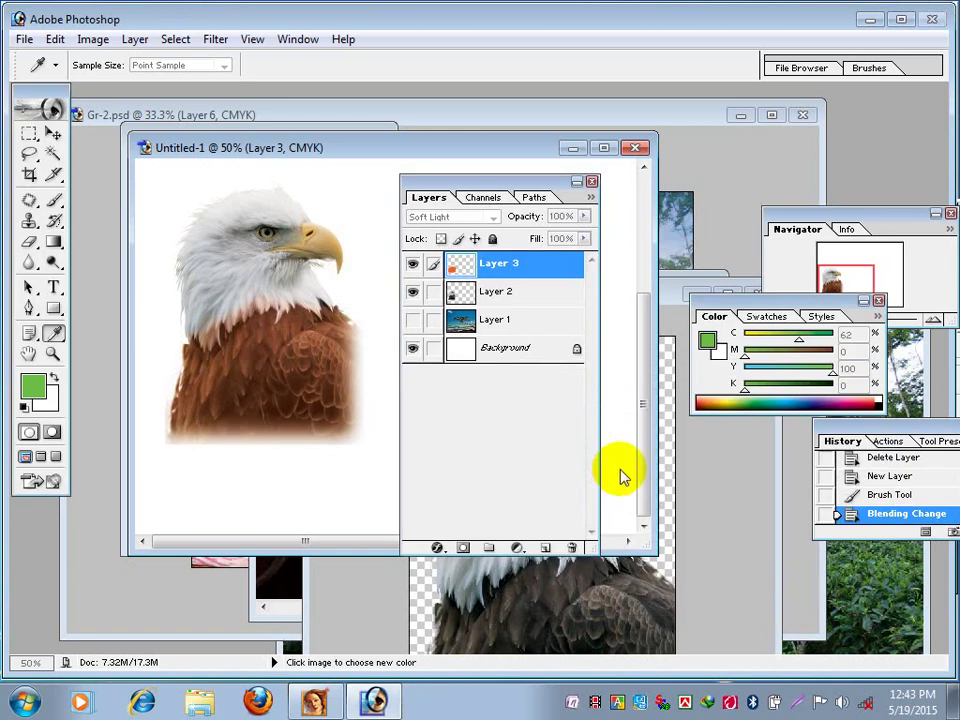
key("ctrl+u")
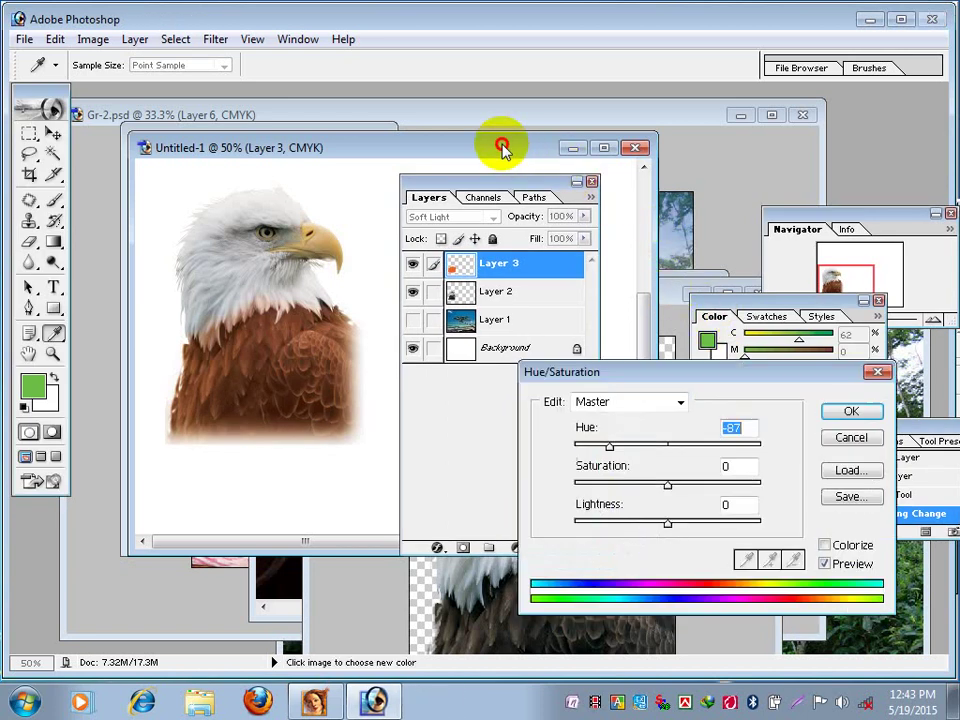
mouse_move(609, 446)
left_mouse_down()
mouse_move(733, 446)
mouse_move(748, 455)
mouse_move(756, 446)
mouse_move(558, 458)
mouse_move(733, 454)
left_mouse_up()
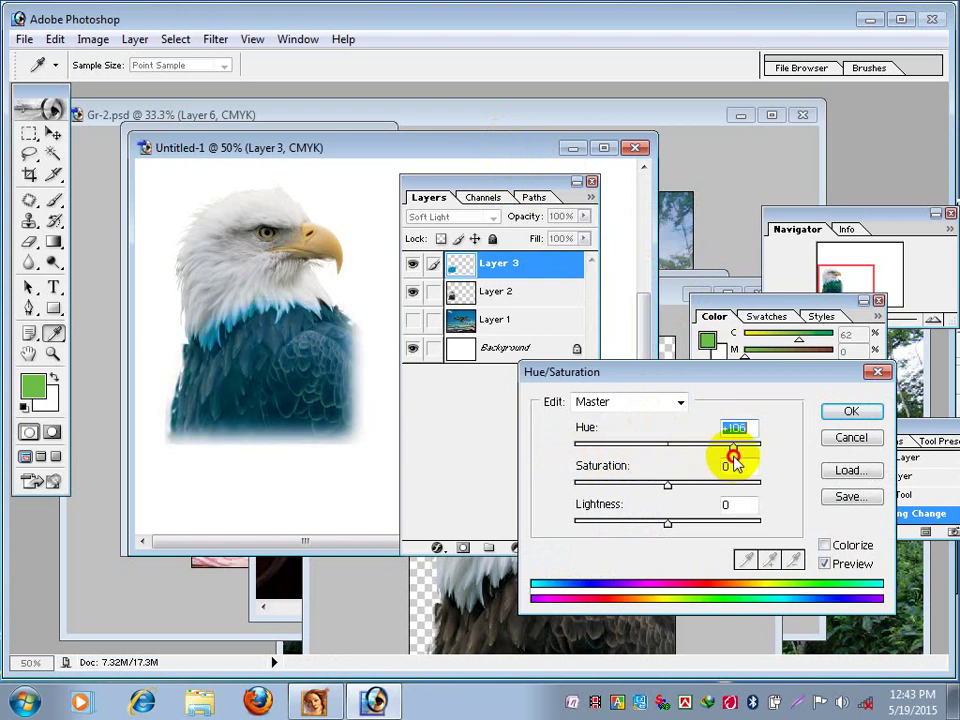
left_click(851, 412)
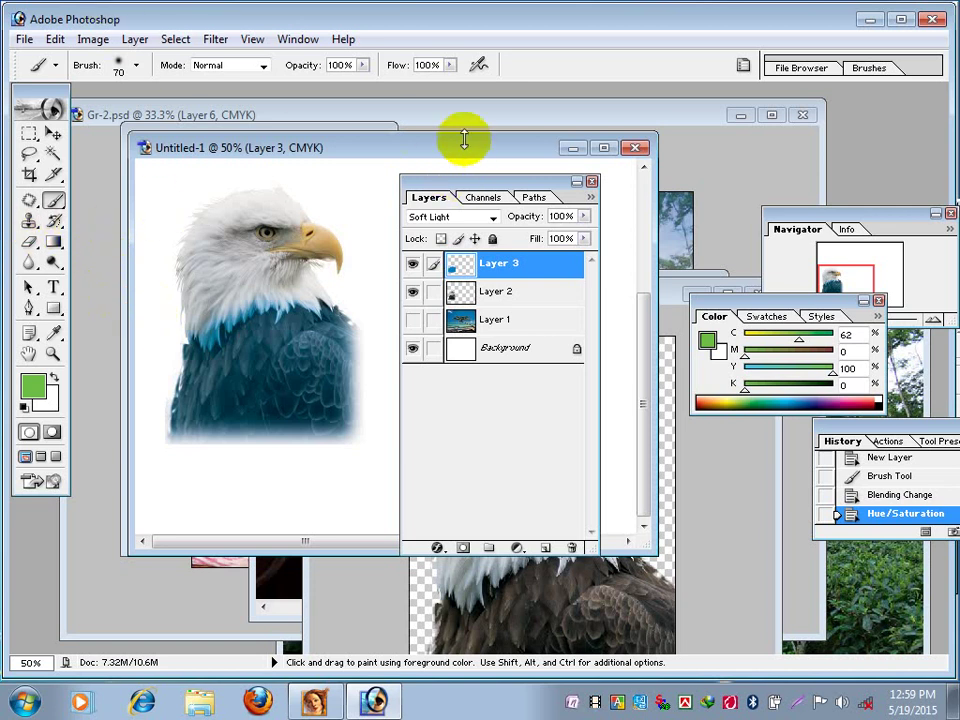
Hide Layer 3 and the eagle Layer 2, and show and select Layer 1's beach scene.
mouse_move(462, 158)
left_mouse_down()
mouse_move(492, 165)
mouse_move(670, 278)
mouse_move(439, 184)
mouse_move(432, 150)
mouse_move(470, 166)
left_mouse_up()
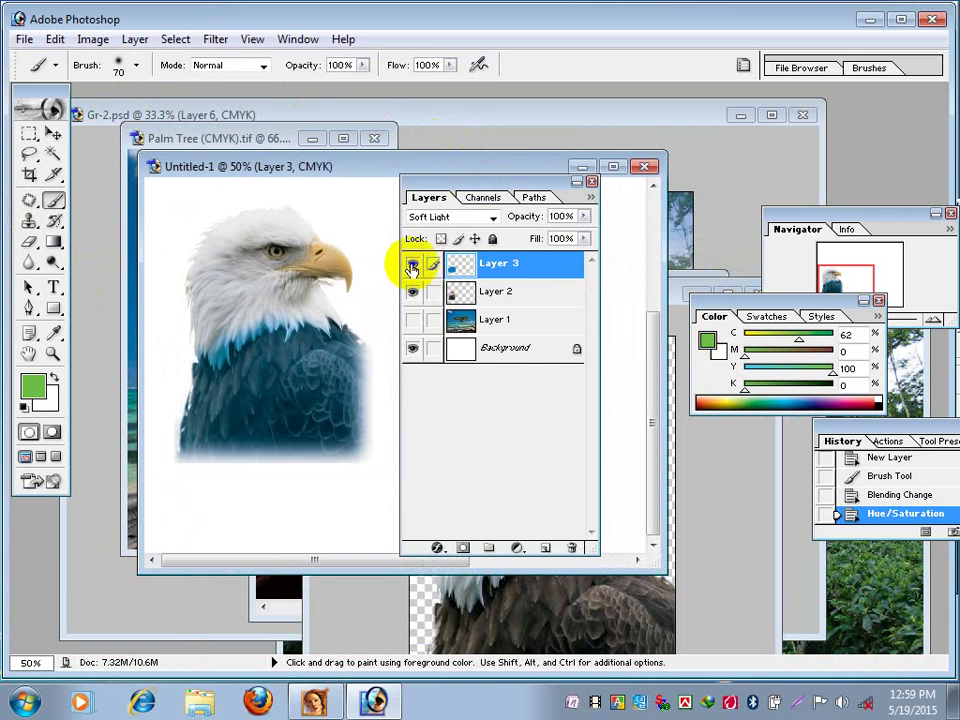
left_click(411, 264)
left_click(412, 292)
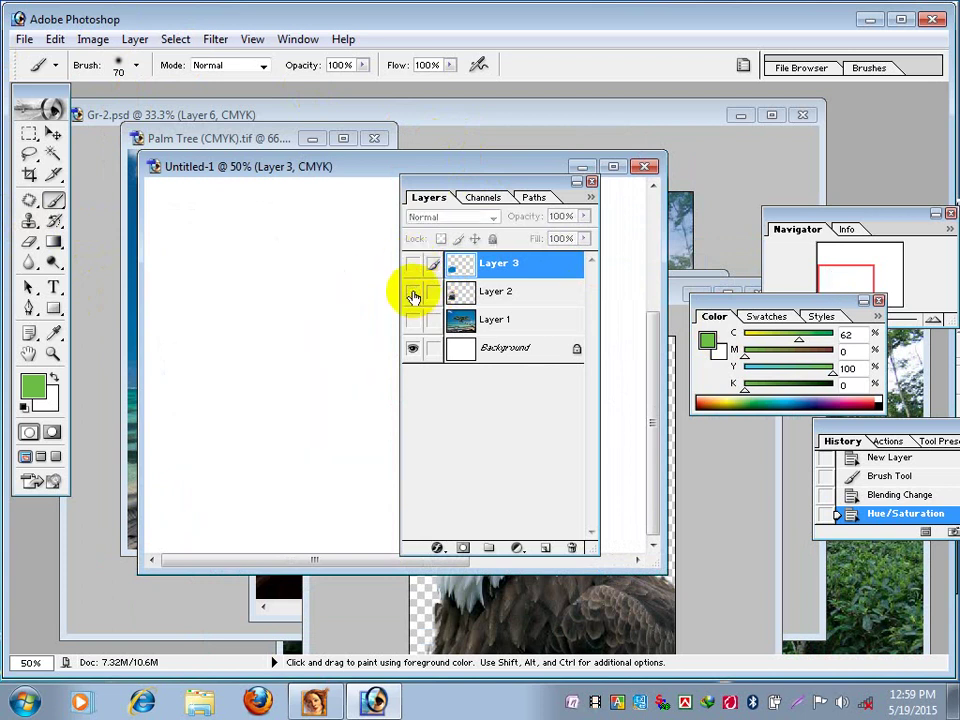
left_click(513, 318)
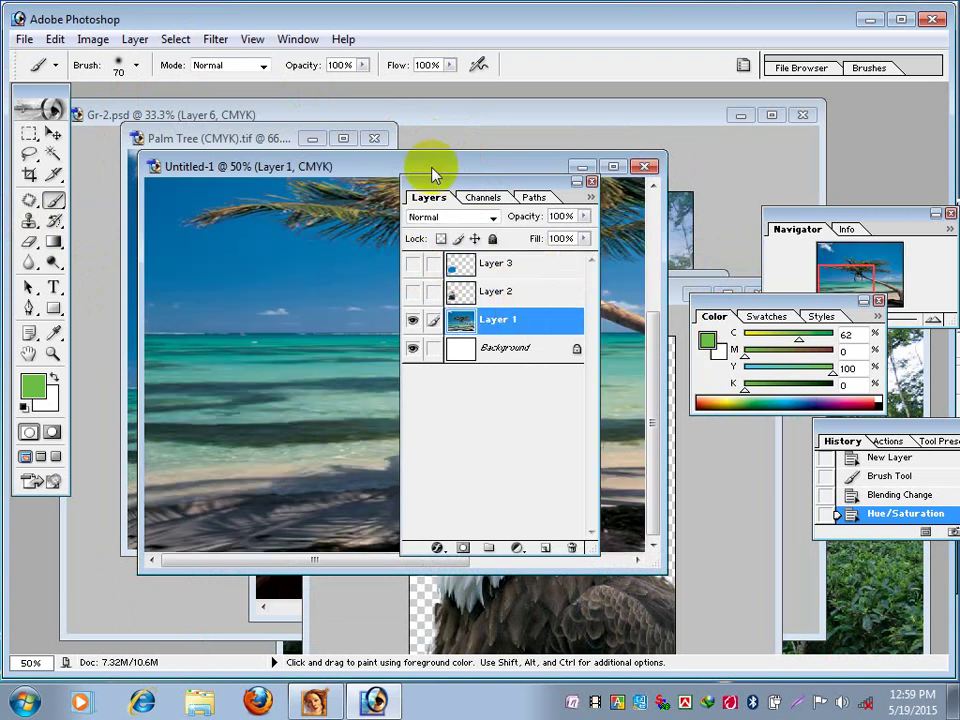
Move the Layers palette and Untitled-1 window aside to expose the other documents.
left_click_drag(439, 182, 581, 280)
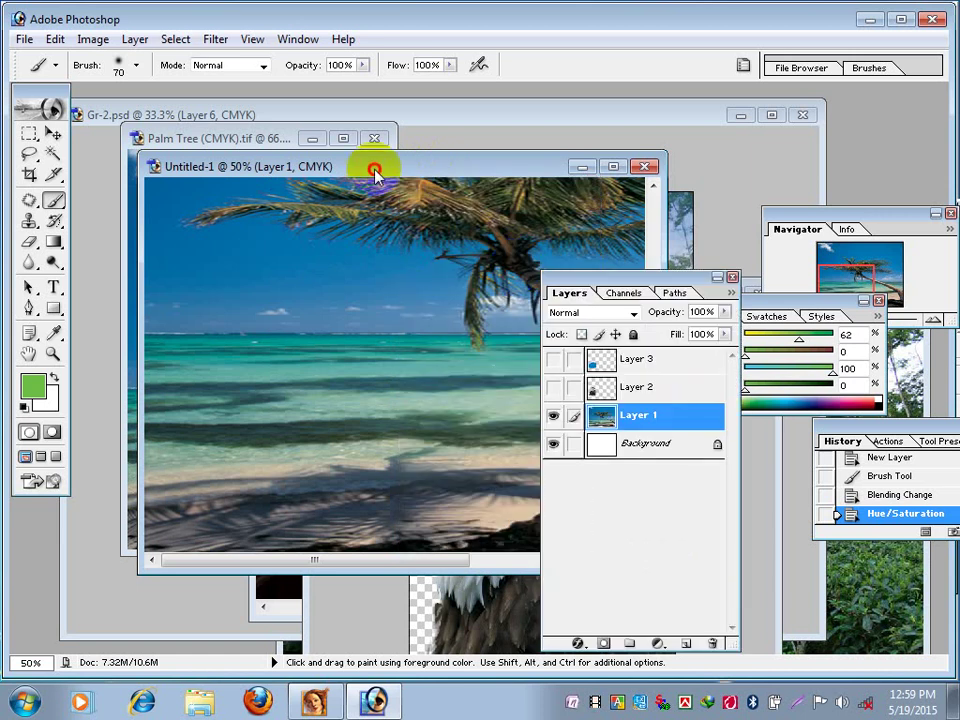
left_click_drag(574, 272, 617, 300)
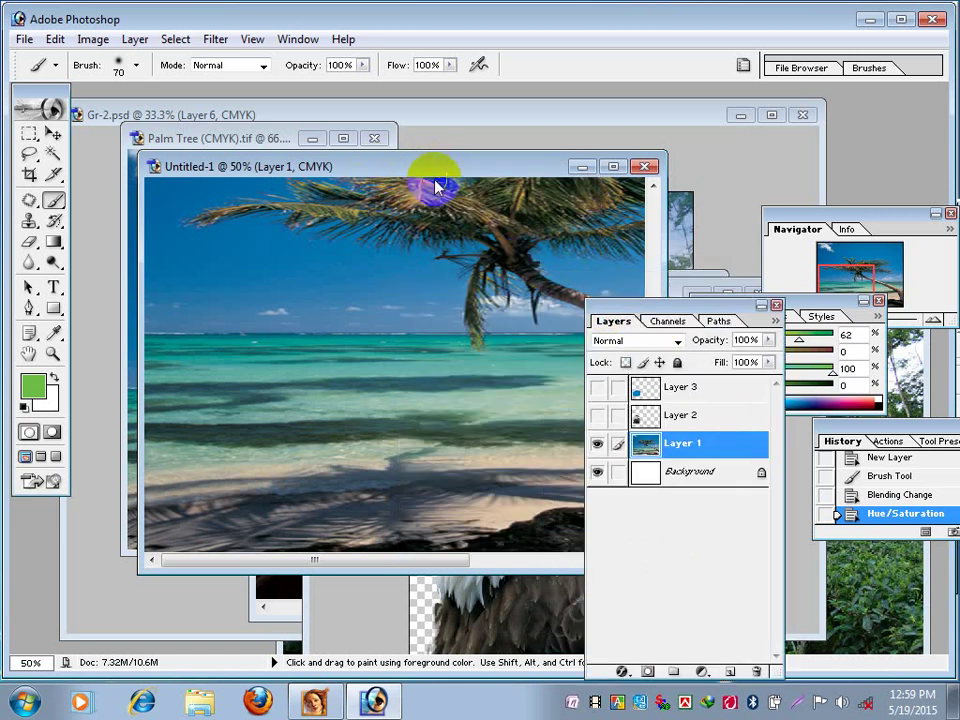
left_click_drag(428, 172, 434, 180)
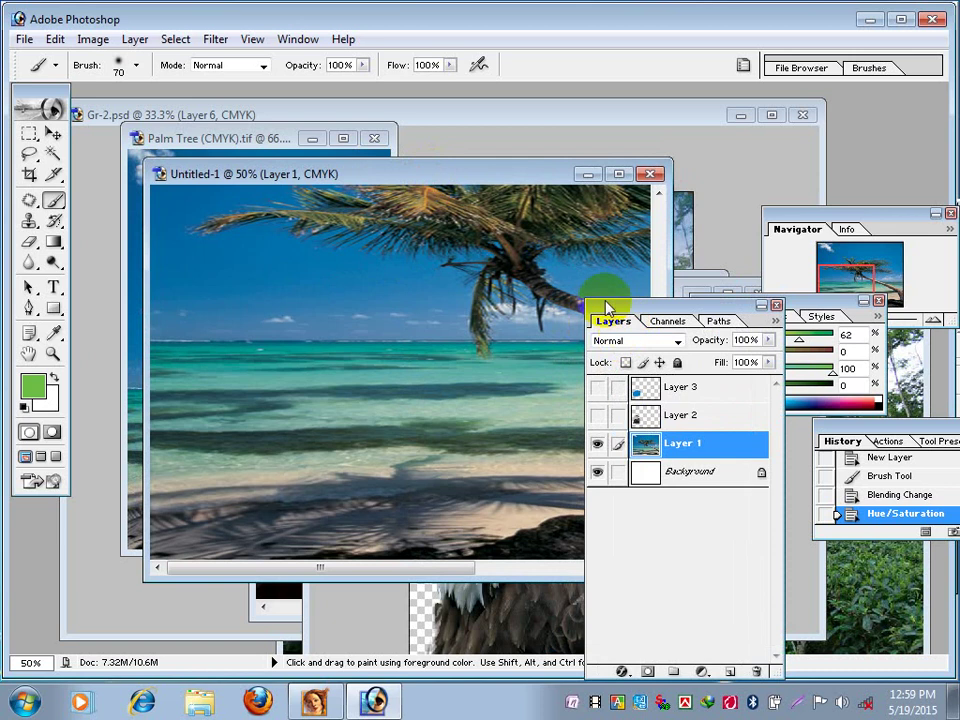
left_click_drag(605, 312, 629, 322)
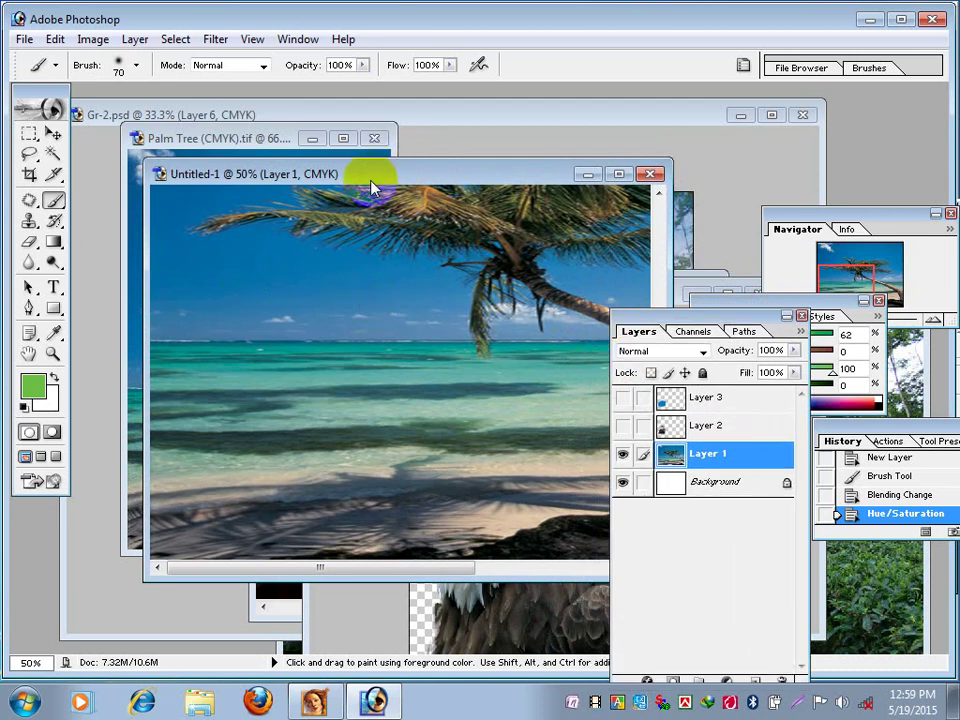
left_click_drag(364, 175, 499, 237)
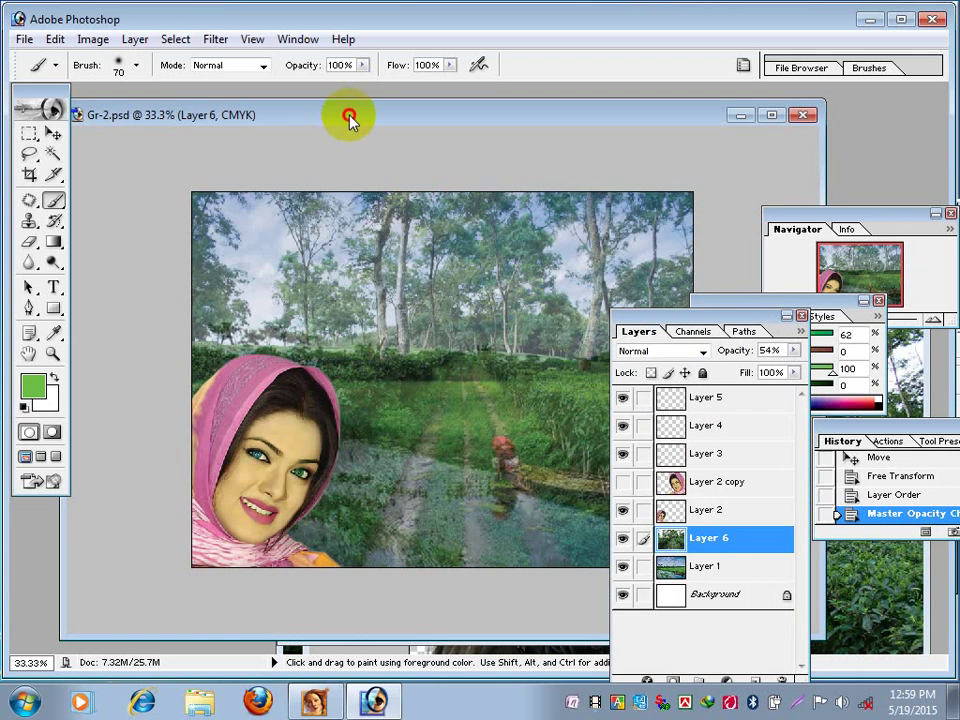
In Gr-2.psd, hide the woman's portrait Layer 2 and the Layer 6 forest overlay.
left_click_drag(348, 120, 349, 104)
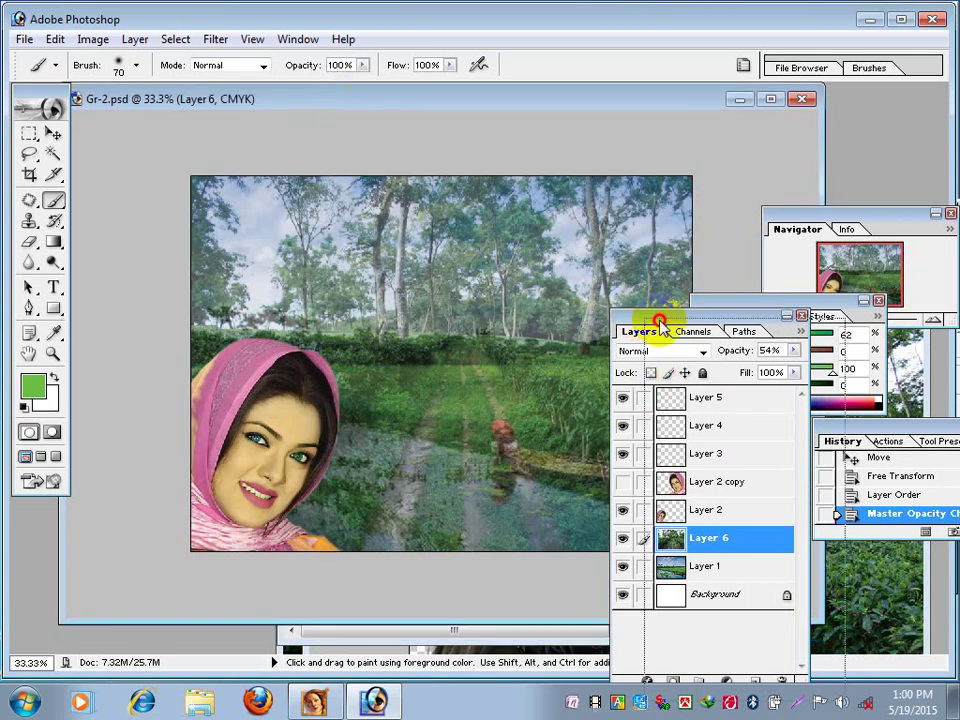
mouse_move(664, 317)
left_mouse_down()
mouse_move(742, 330)
mouse_move(658, 189)
left_mouse_up()
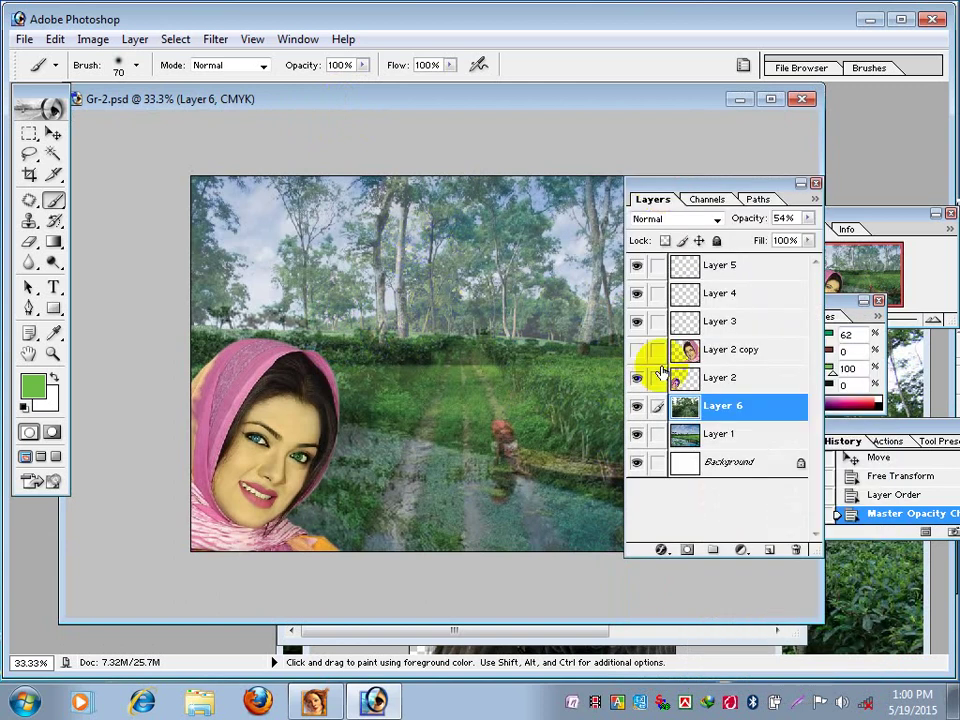
left_click(636, 385)
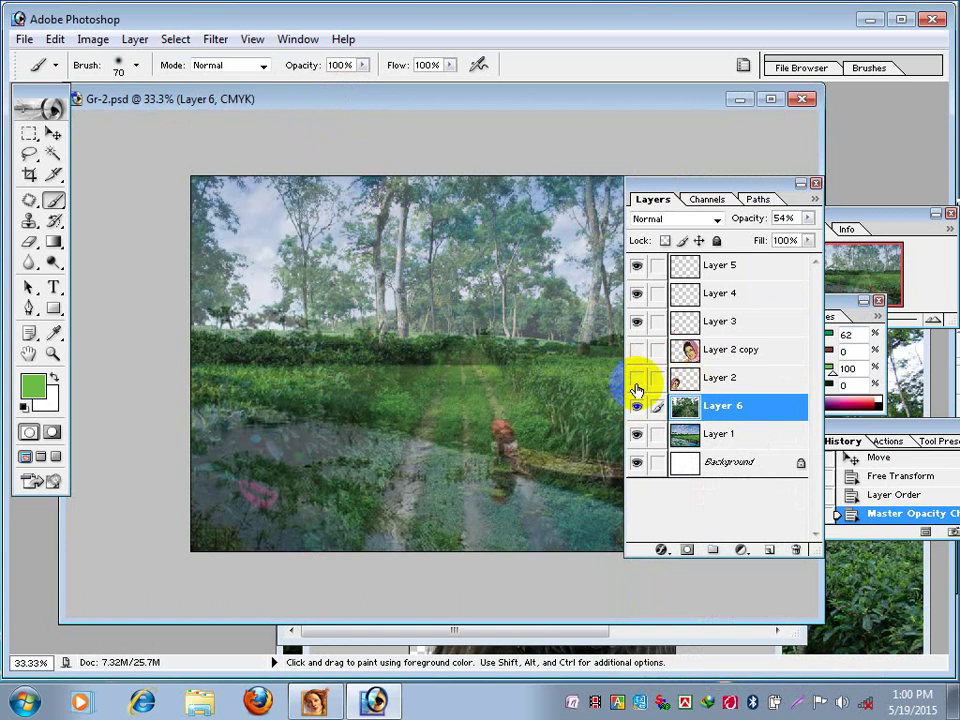
left_click(636, 408)
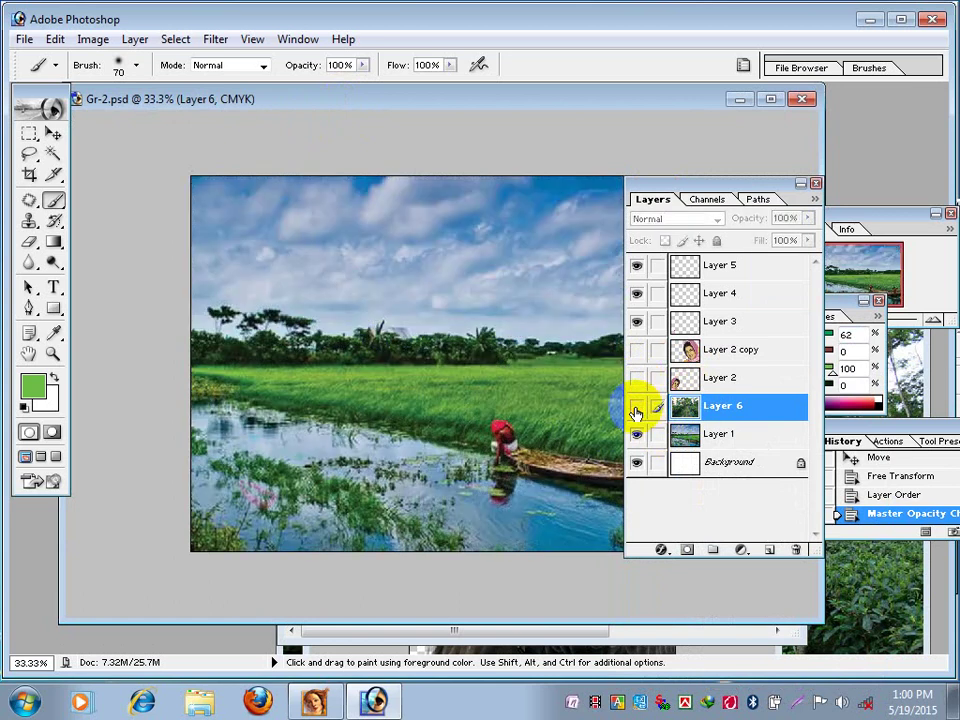
left_click_drag(683, 188, 748, 211)
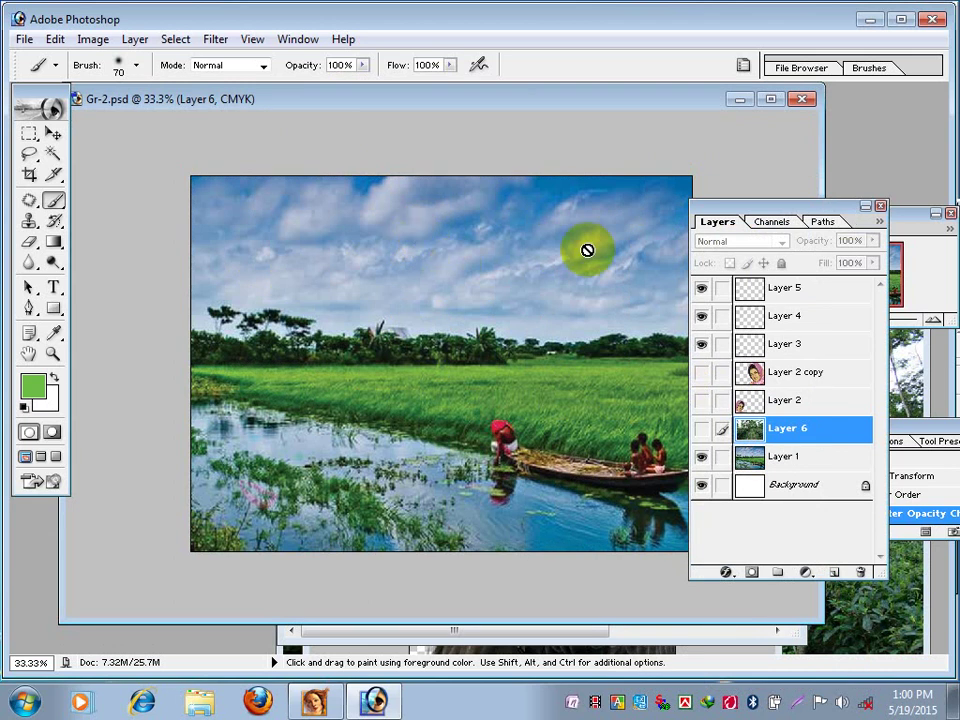
left_click(712, 210)
left_click_drag(712, 210, 758, 226)
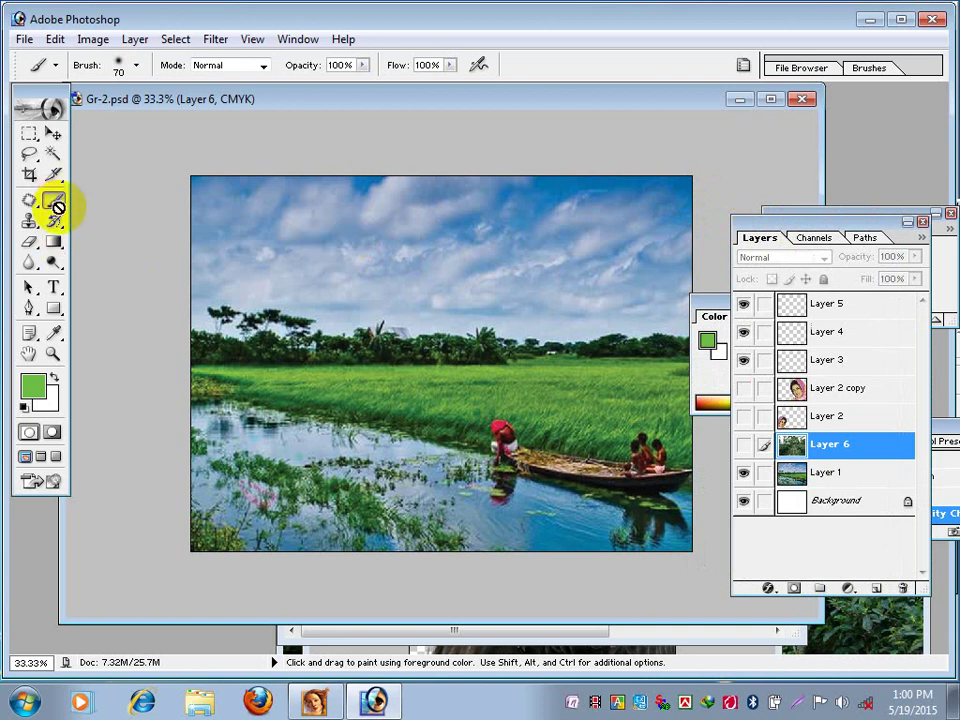
Add a 60 pt type layer with the letter B in the upper-left sky.
left_click(57, 292)
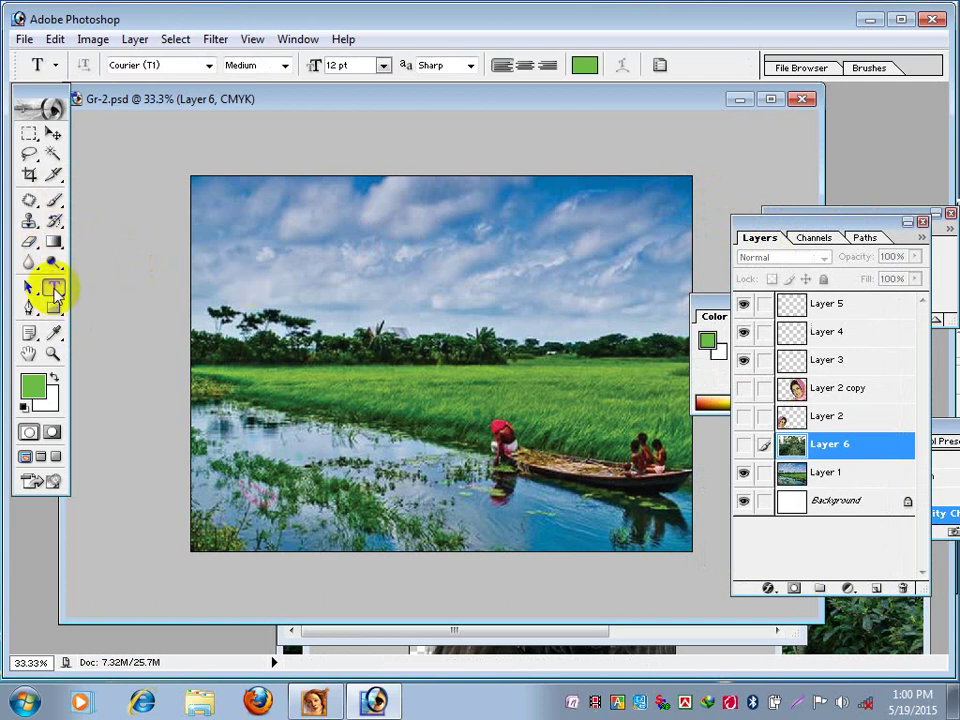
left_click(382, 65)
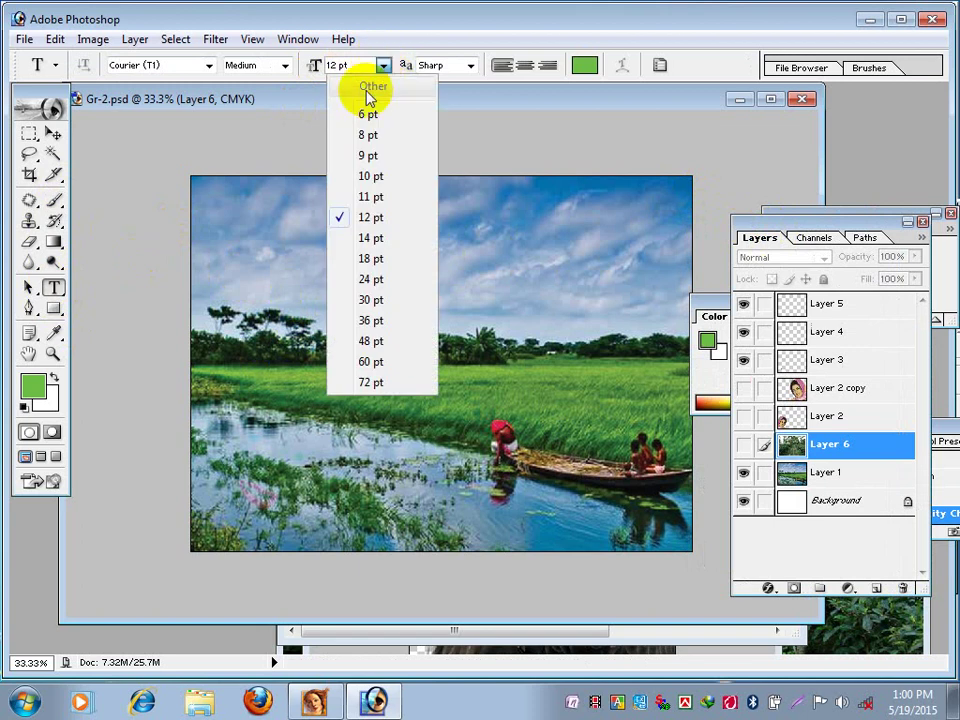
left_click(370, 361)
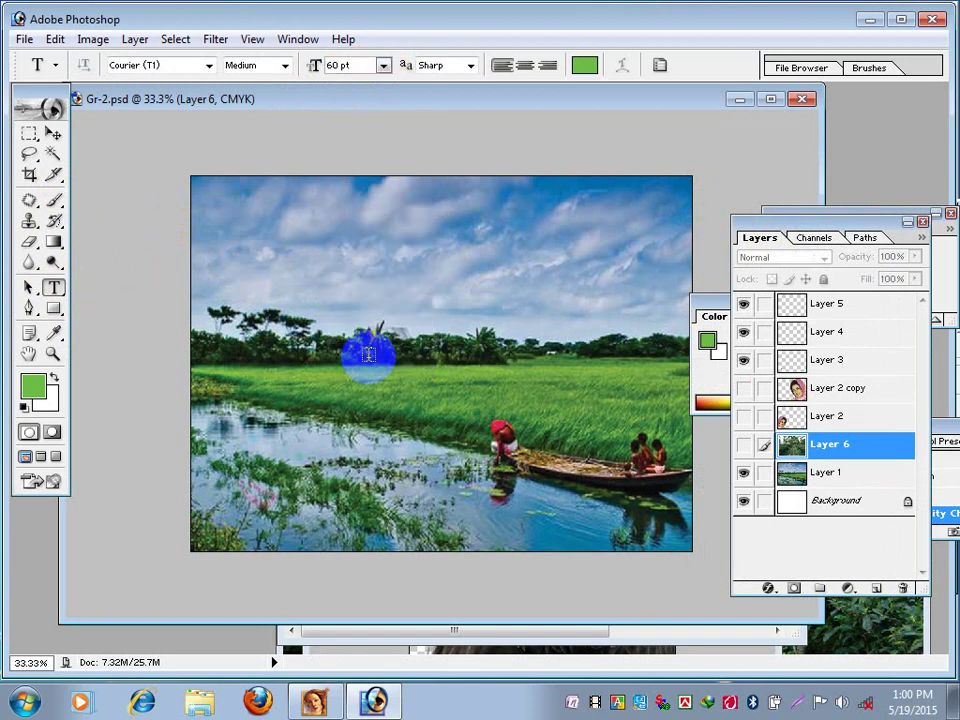
left_click(254, 279)
type("B")
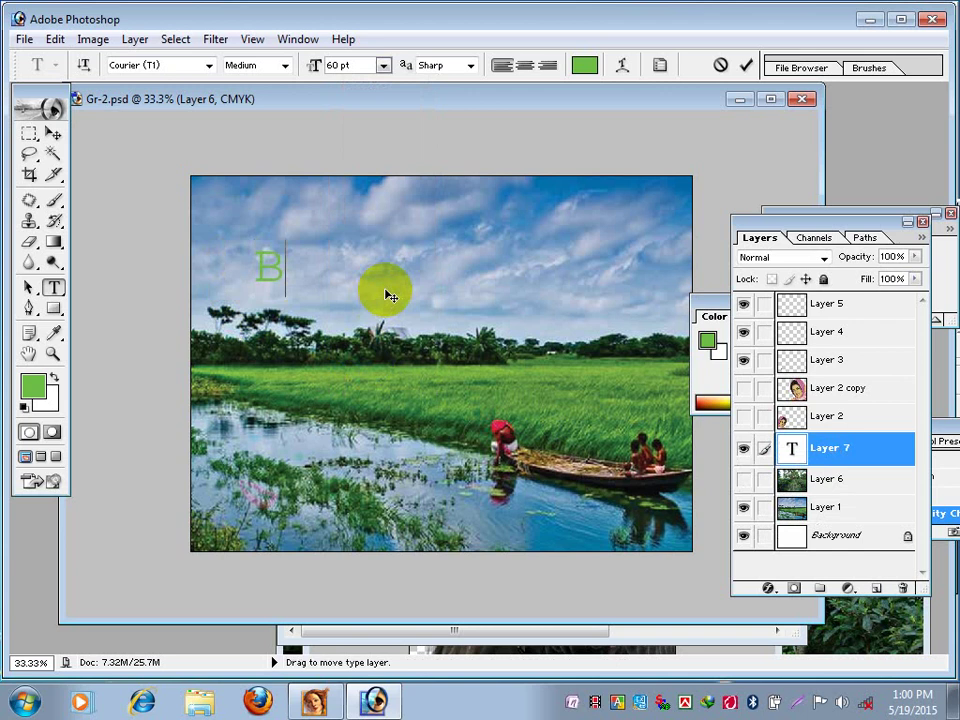
left_click(289, 268)
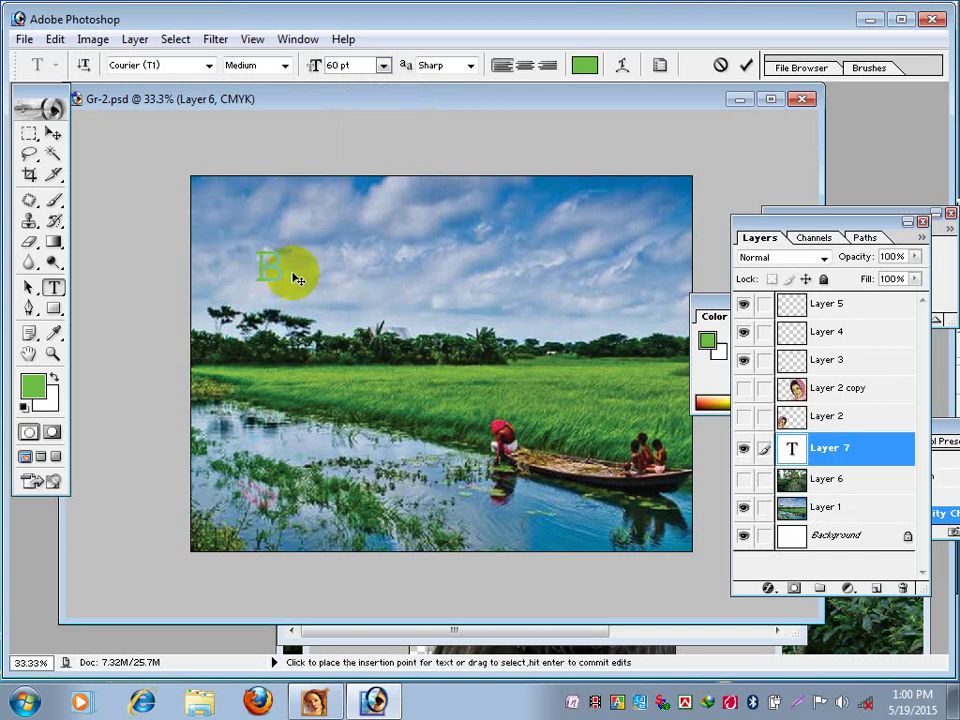
left_click_drag(279, 266, 262, 265)
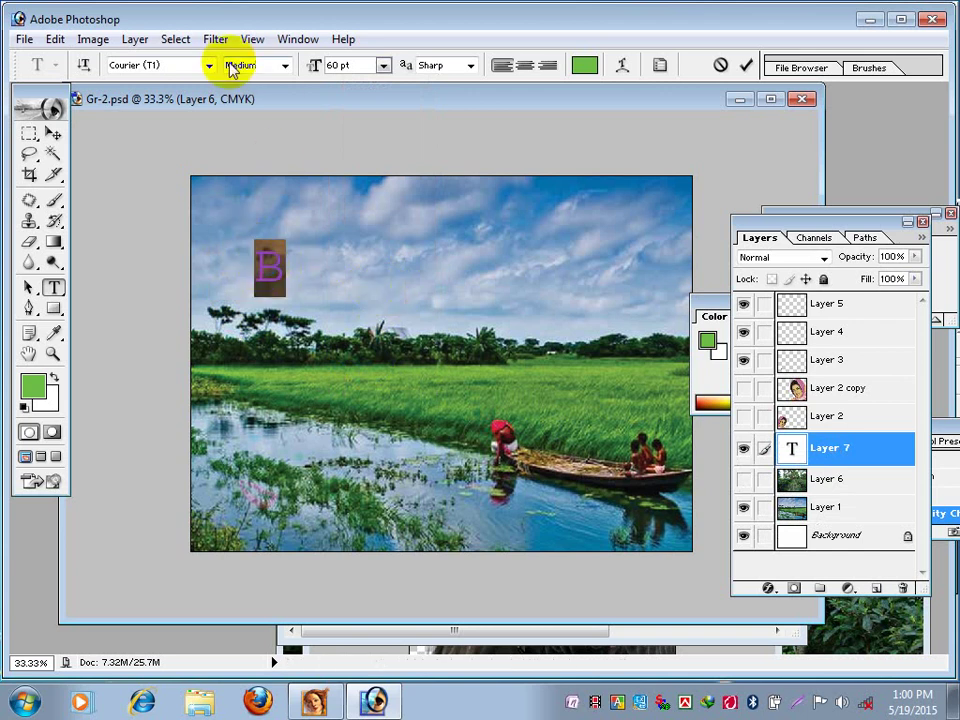
Set the letter B's font to Arial, style Black.
left_click(168, 66)
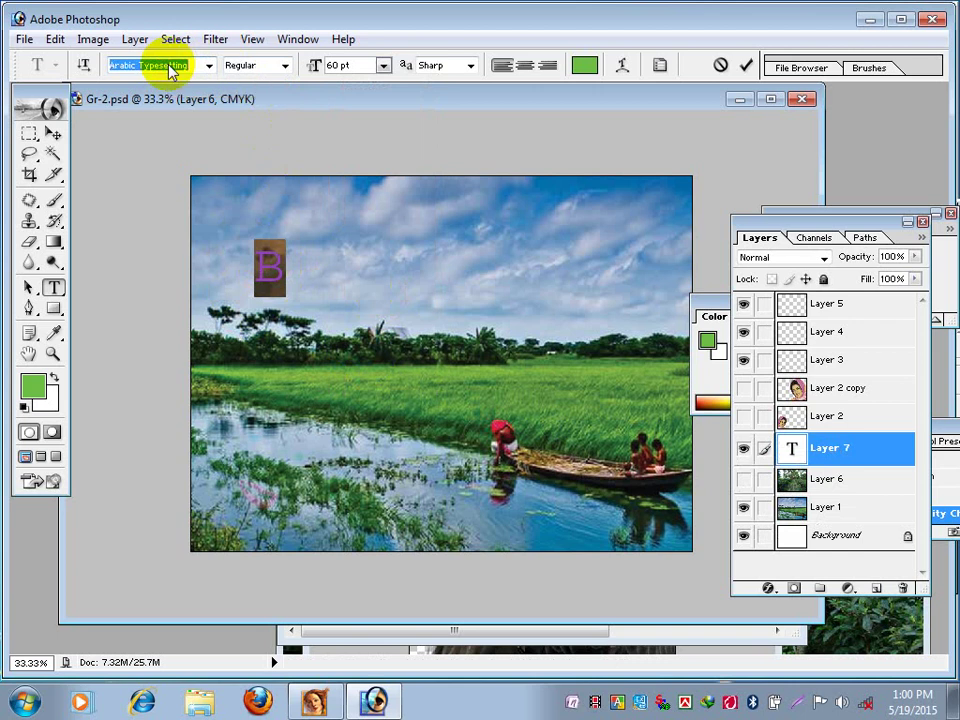
key("Return")
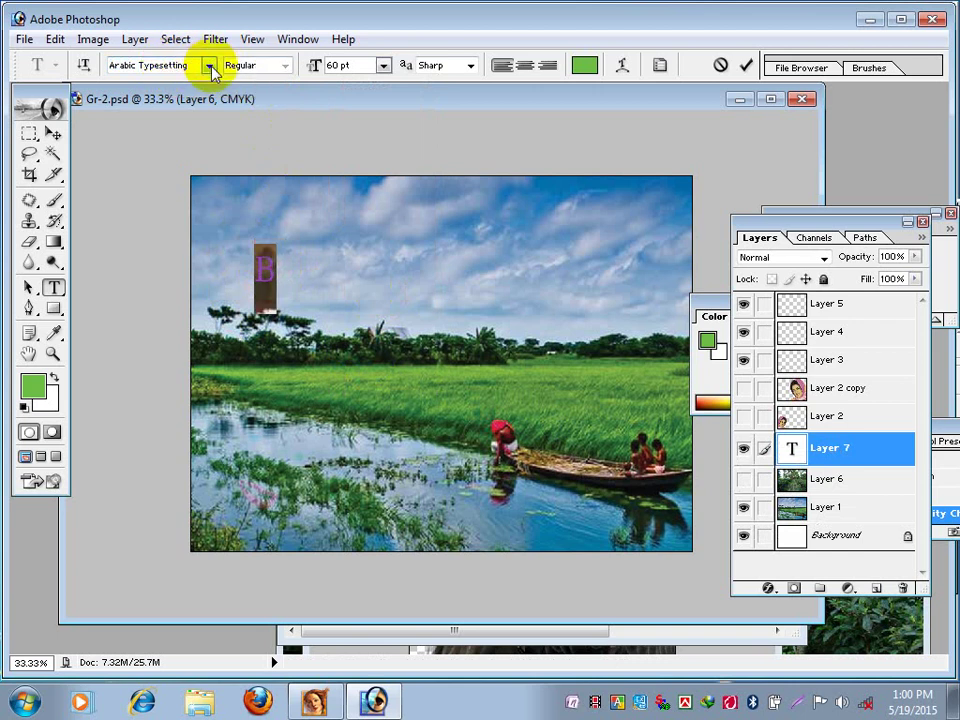
left_click(210, 66)
left_click(180, 103)
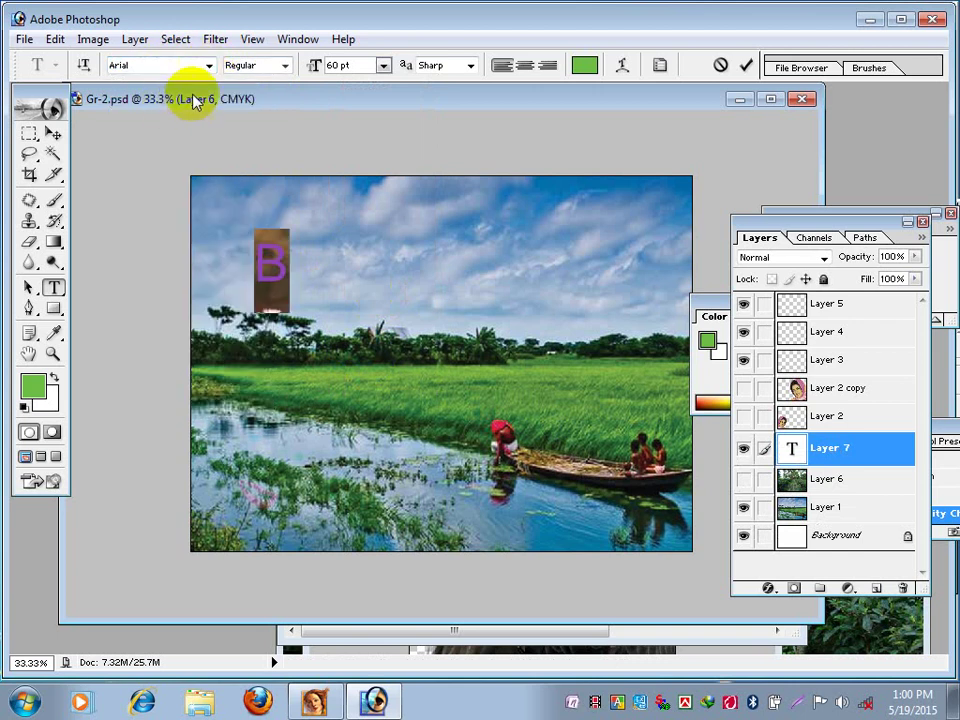
left_click(285, 66)
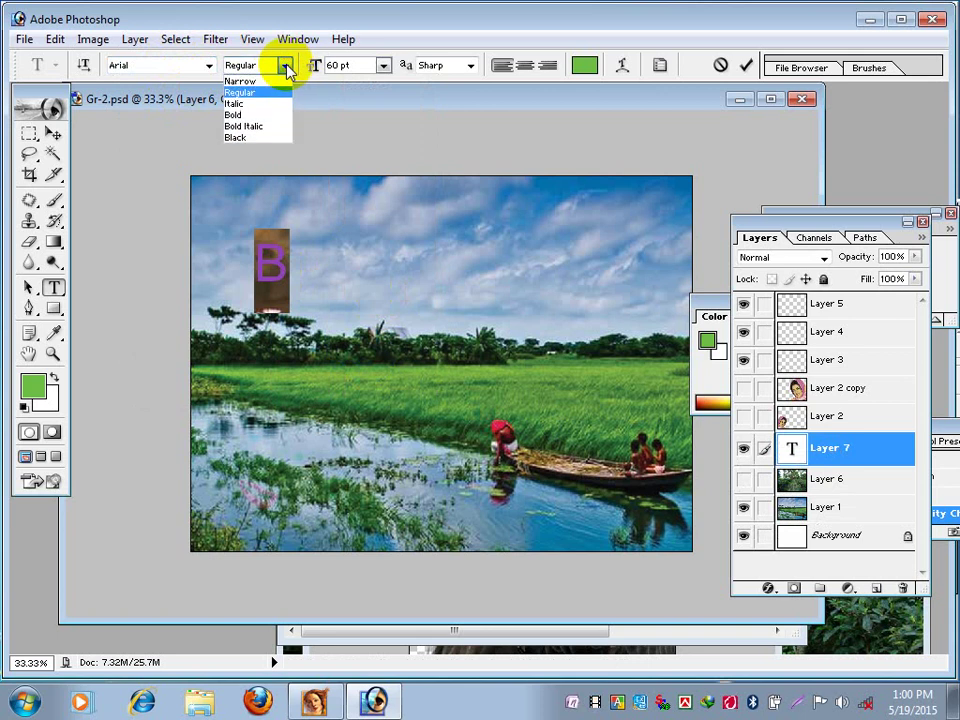
left_click(250, 138)
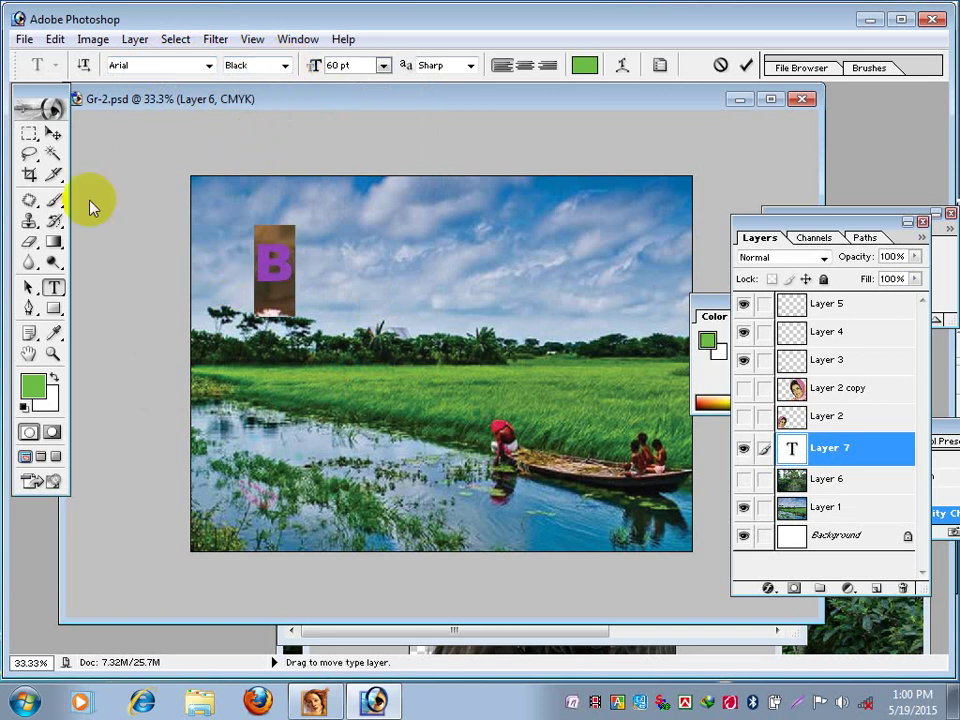
left_click(282, 258)
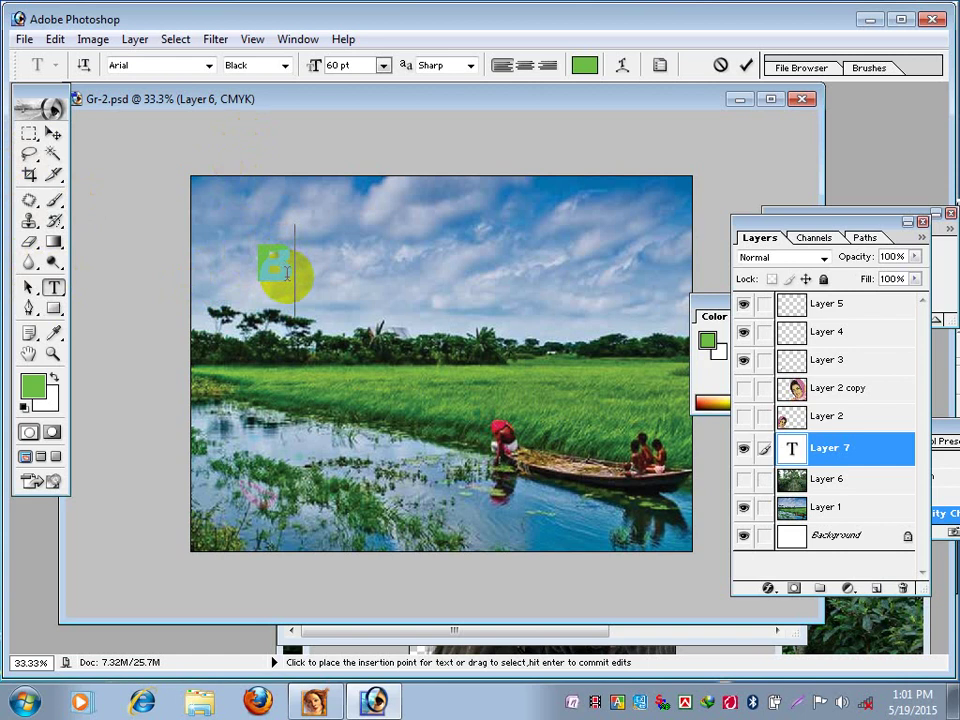
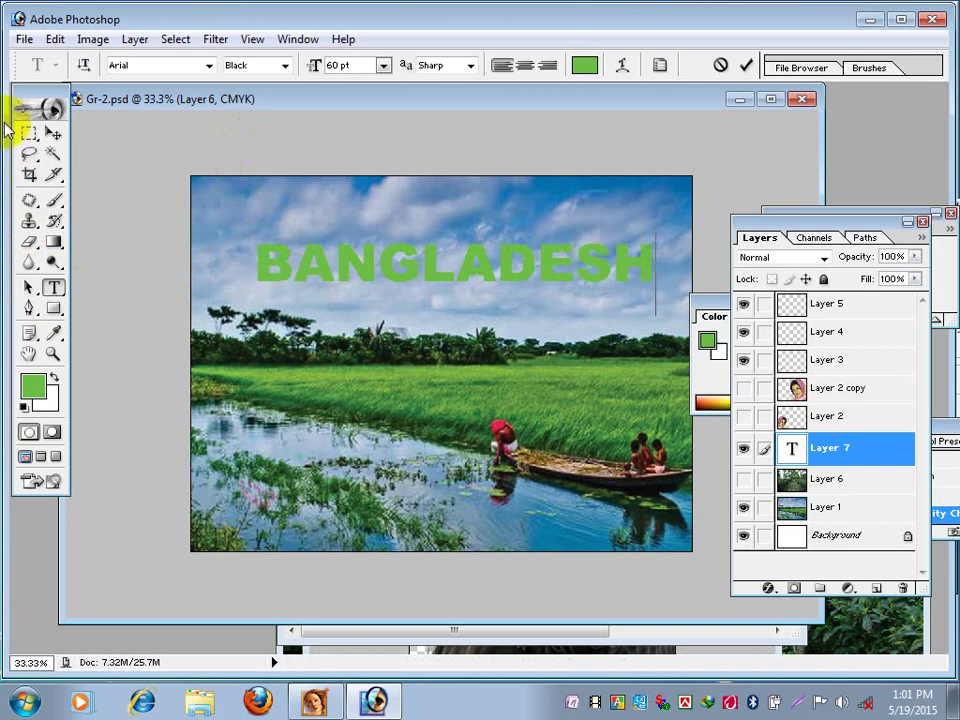
Nudge the BANGLADESH text up-left and stretch it to 106.6% width and 163.9% height.
left_click(53, 133)
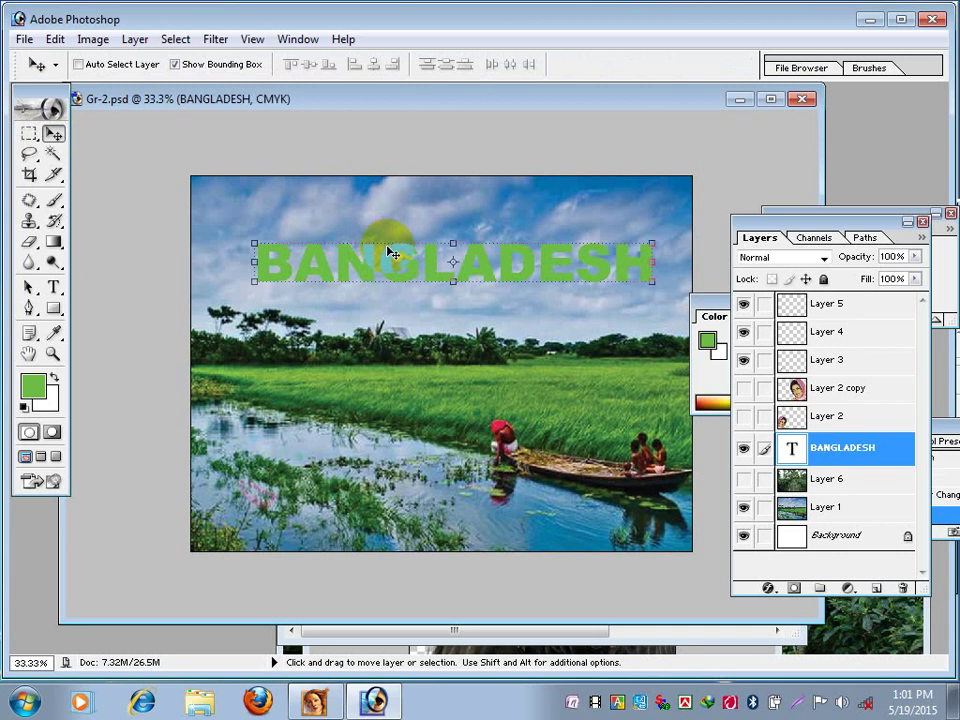
left_click_drag(390, 272, 372, 247)
left_click_drag(435, 257, 437, 280)
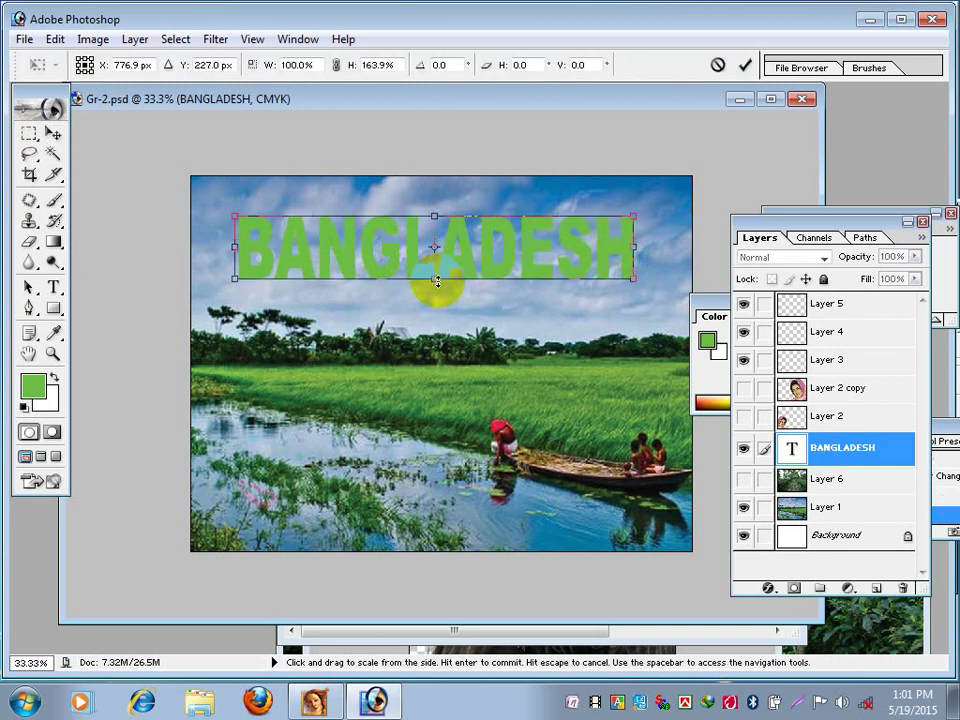
left_click_drag(634, 249, 659, 254)
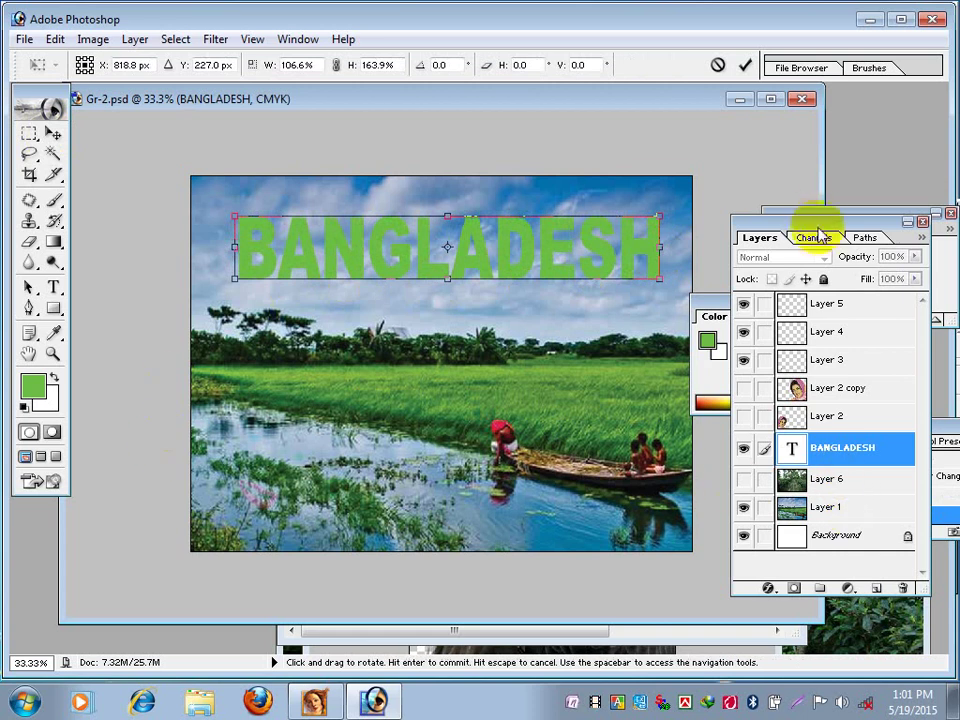
left_click_drag(813, 228, 677, 345)
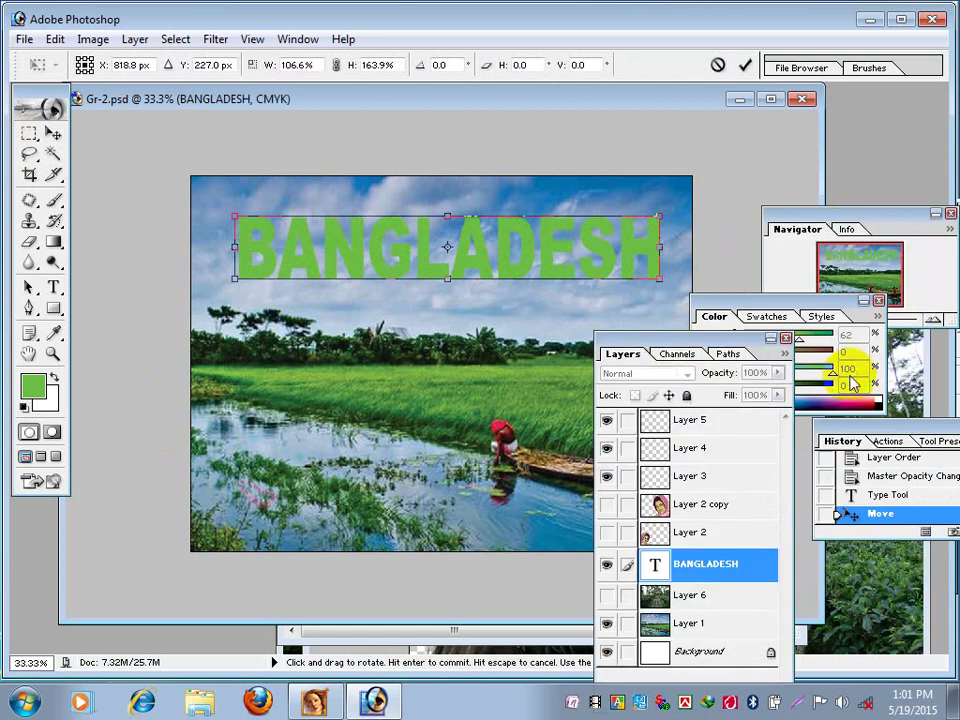
left_click(820, 362)
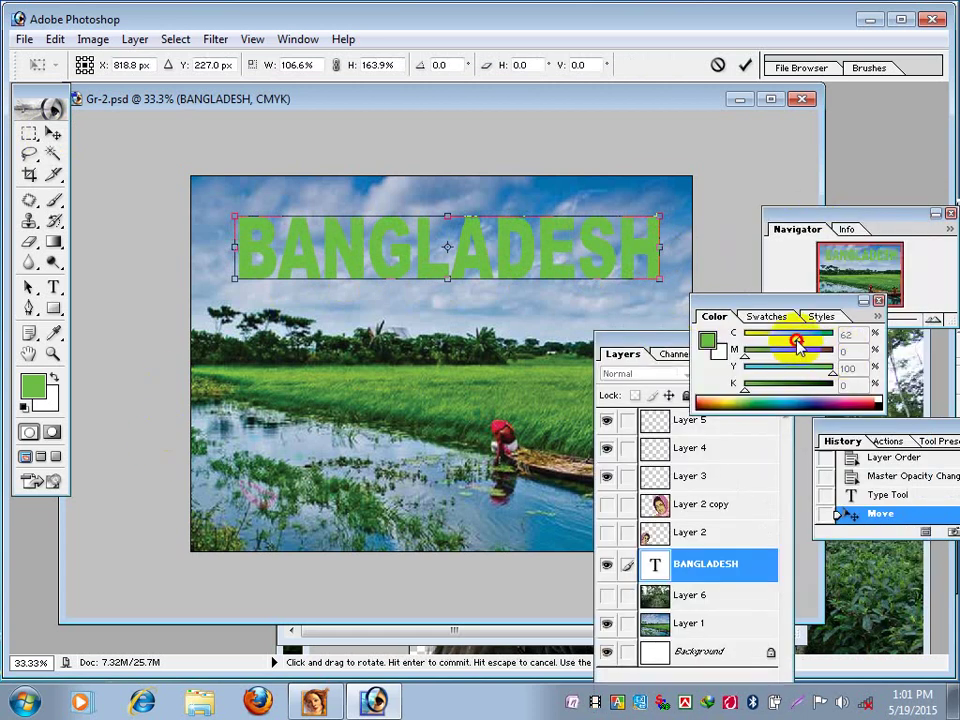
left_click(53, 133)
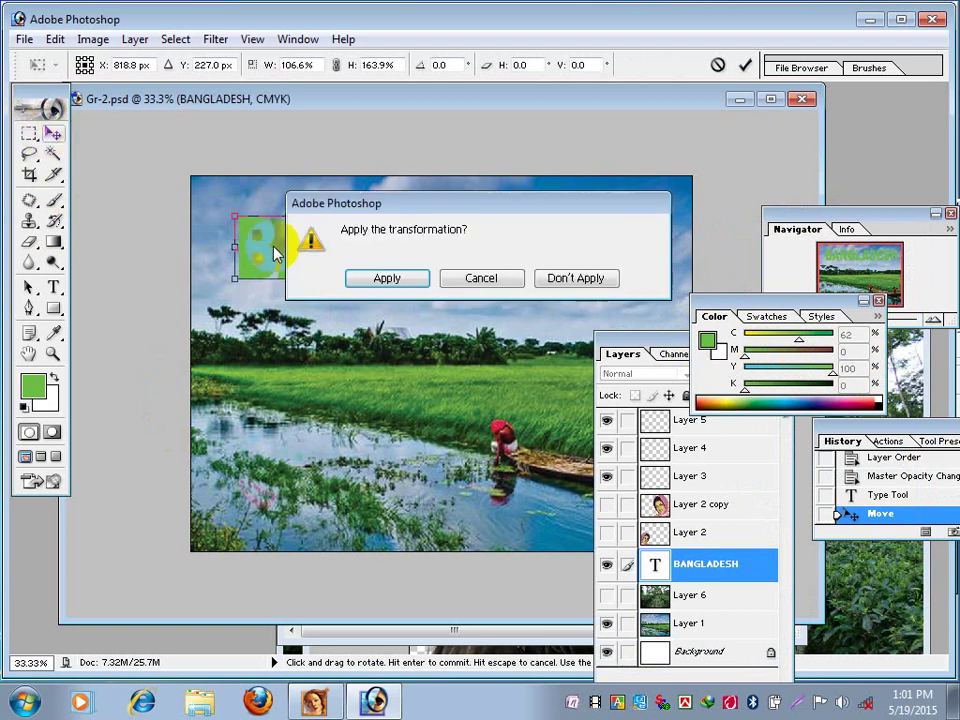
left_click(385, 278)
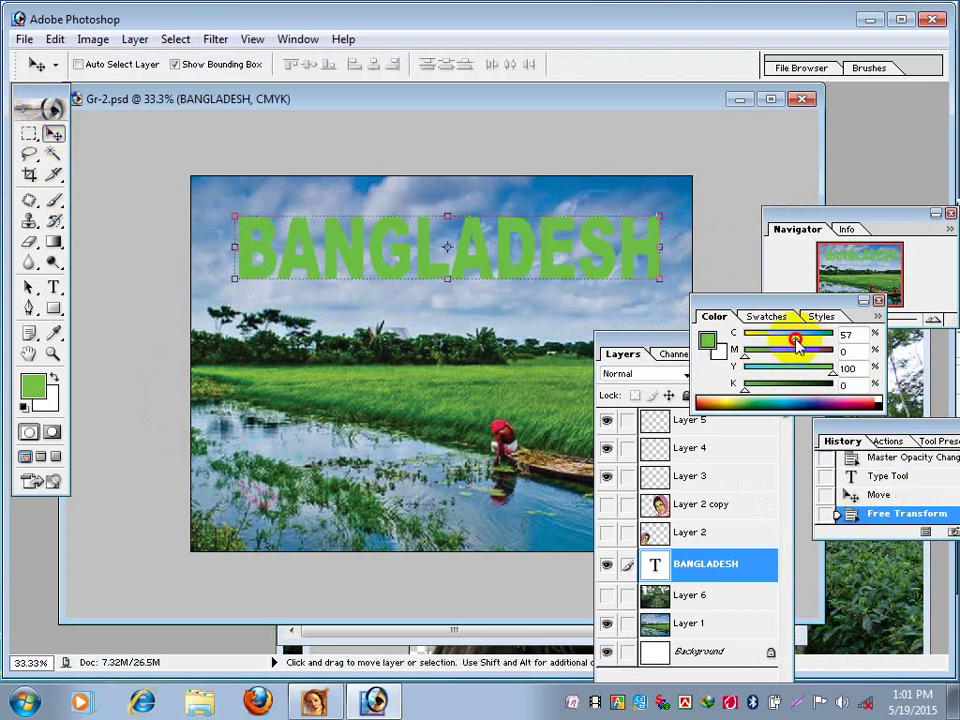
Fill the BANGLADESH text layer solid red (C0 M100 Y100 K0) instead of green.
mouse_move(795, 341)
left_mouse_down()
mouse_move(744, 336)
mouse_move(833, 352)
left_mouse_up()
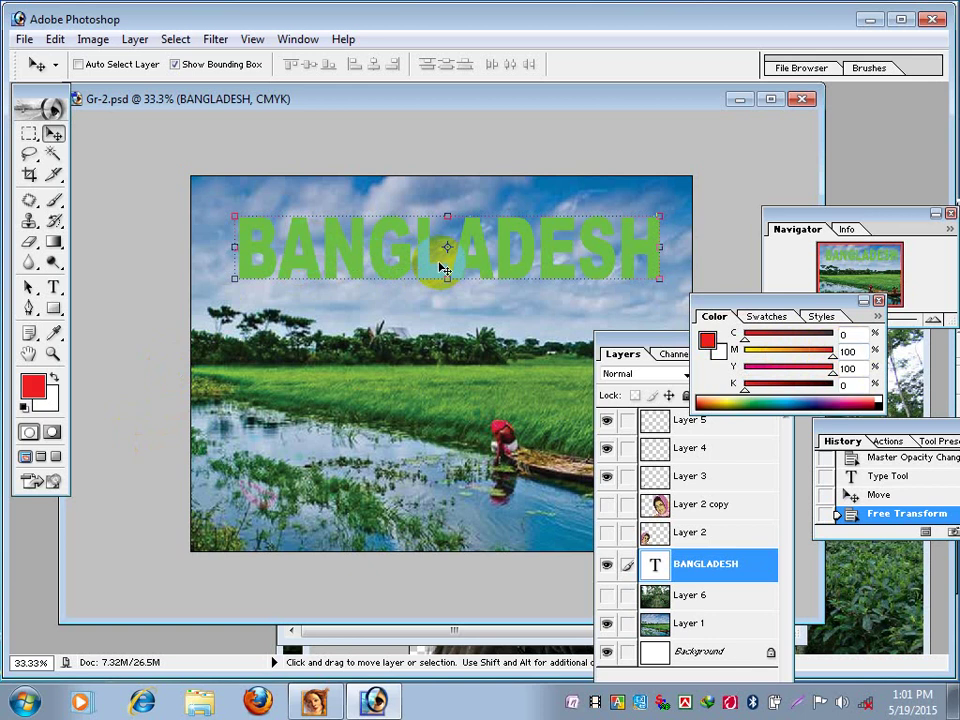
key("alt+BackSpace")
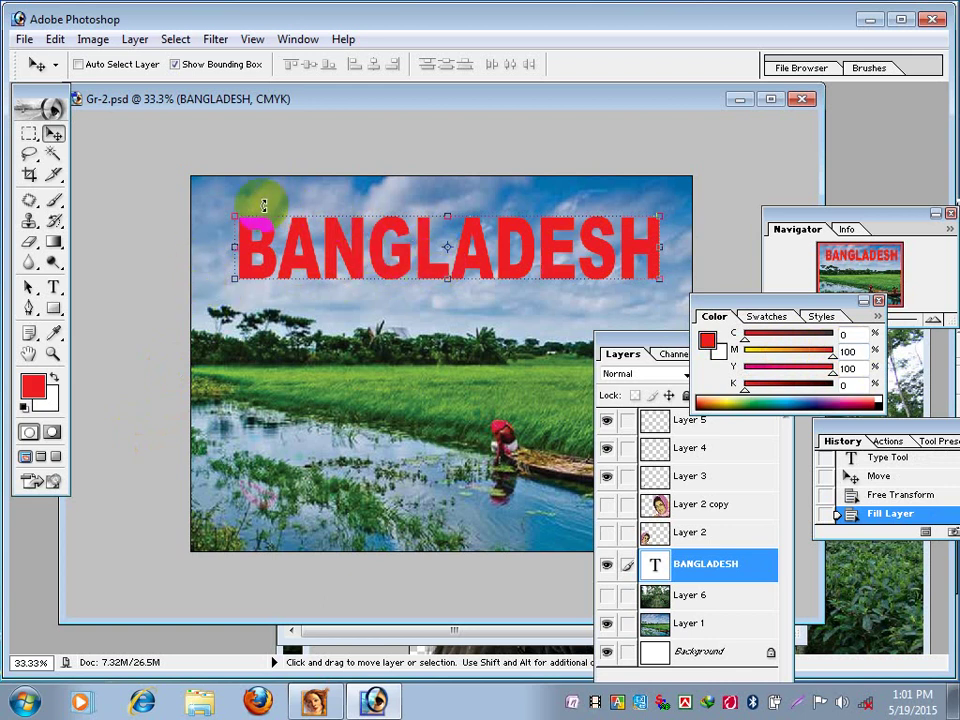
left_click_drag(716, 313, 788, 331)
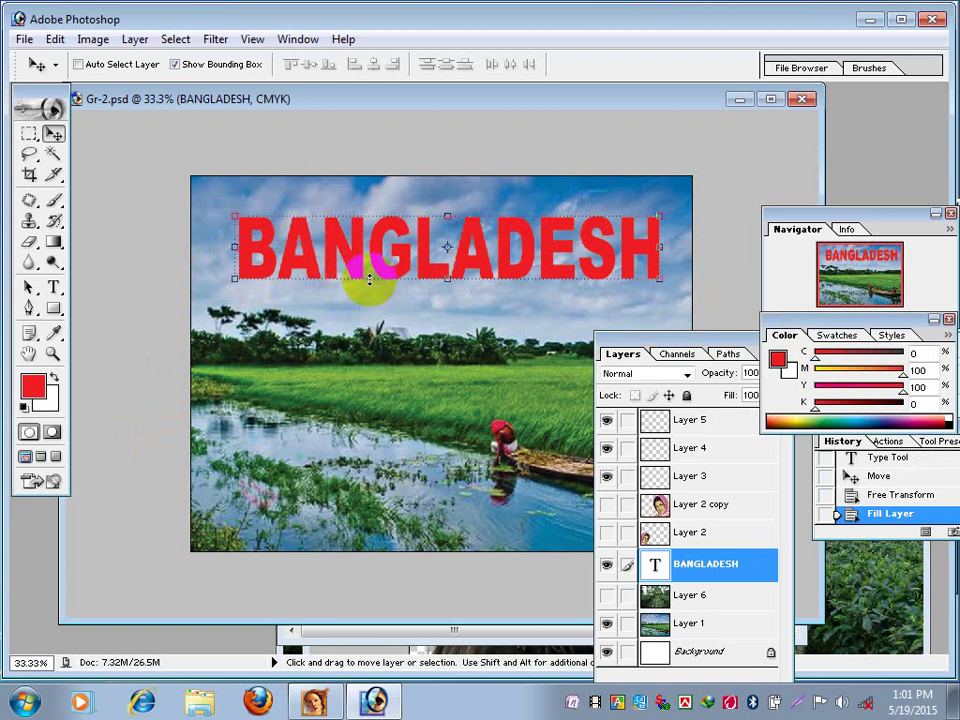
left_click(29, 133)
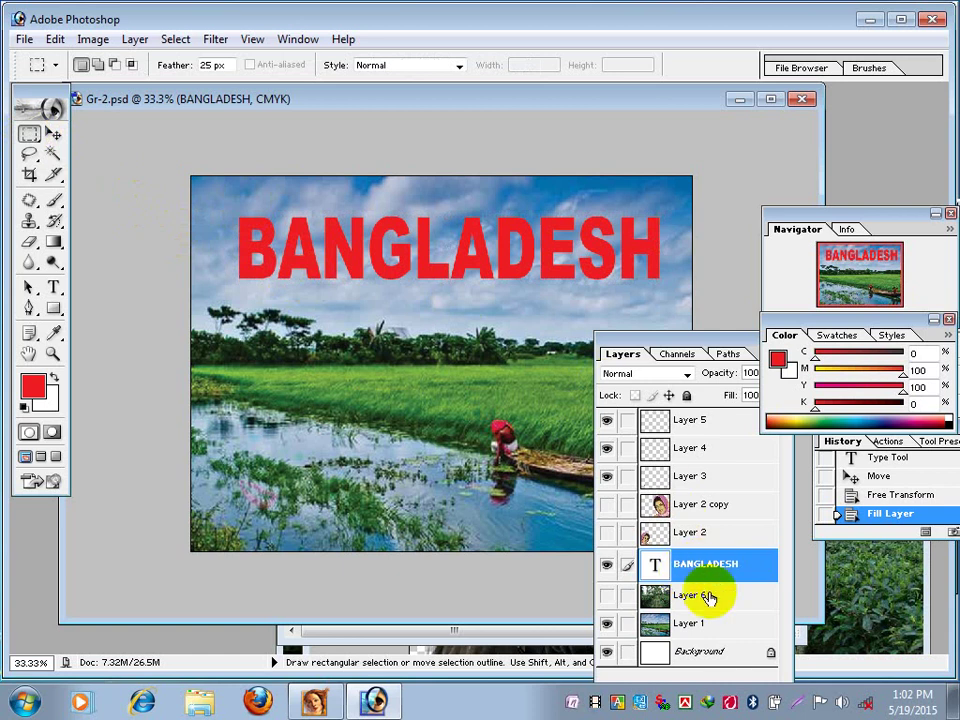
Select and copy the whole landscape photo on Layer 1.
left_click(709, 623)
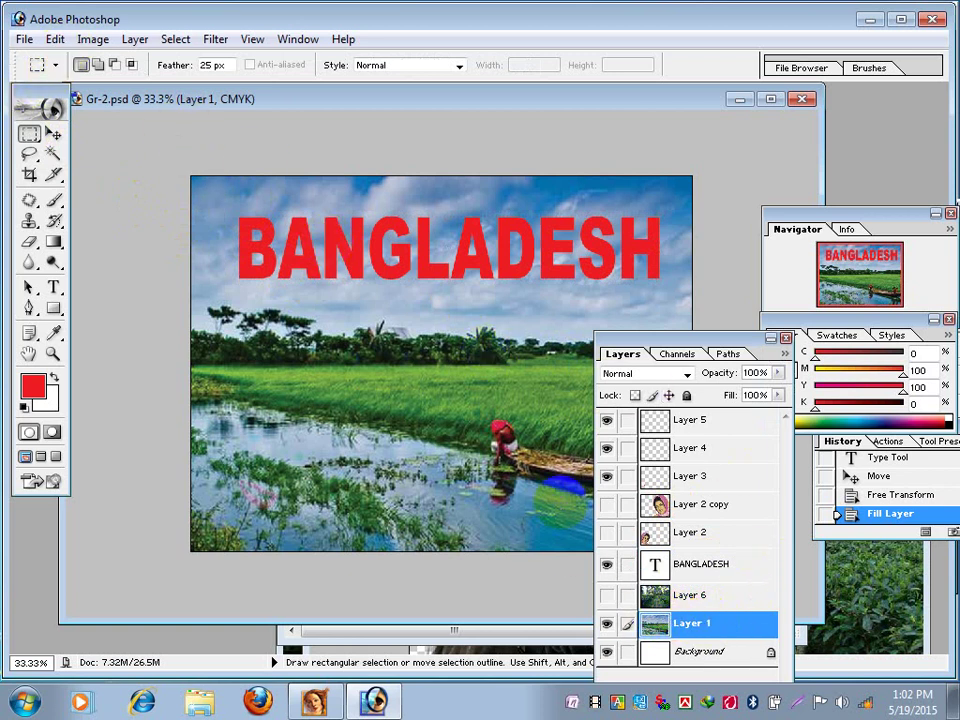
left_click(695, 620)
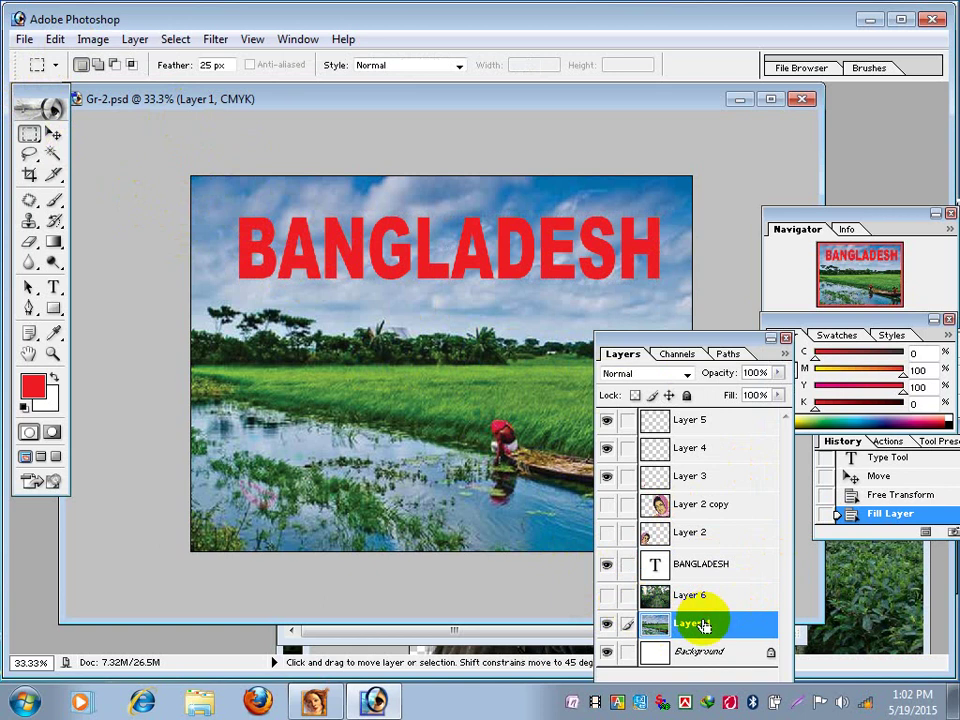
left_click(703, 624, "ctrl")
left_click_drag(631, 342, 768, 343)
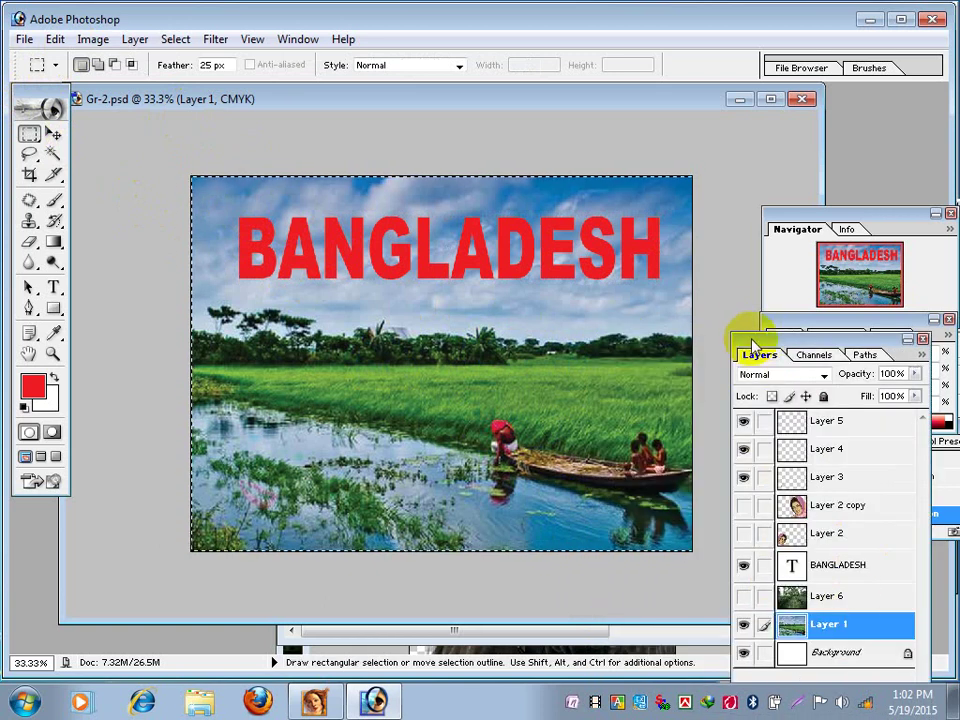
left_click_drag(752, 343, 729, 189)
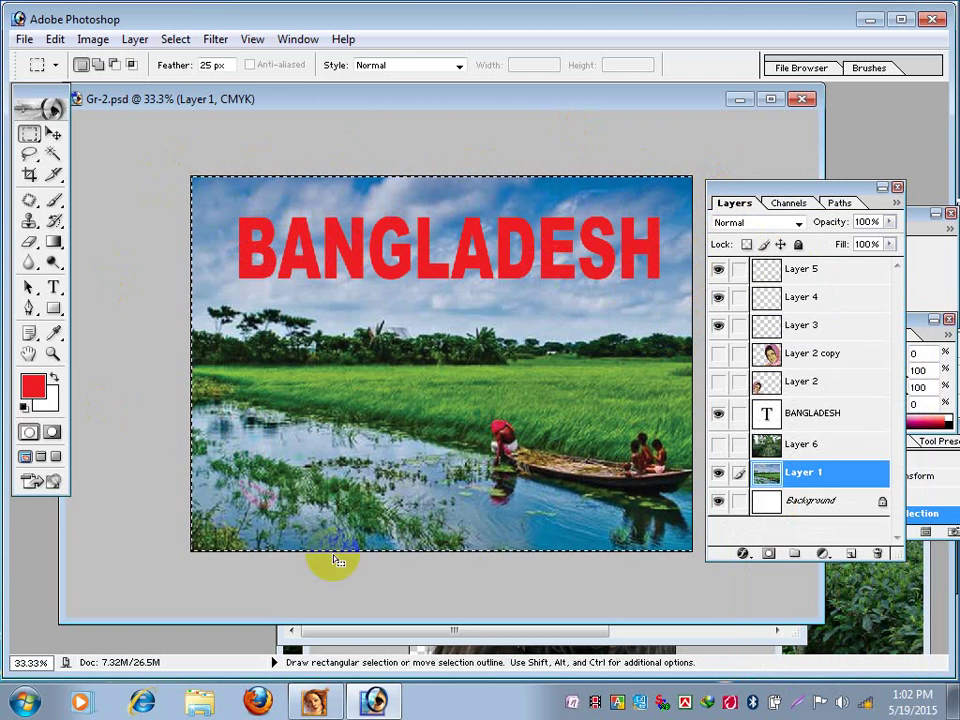
left_click(57, 40)
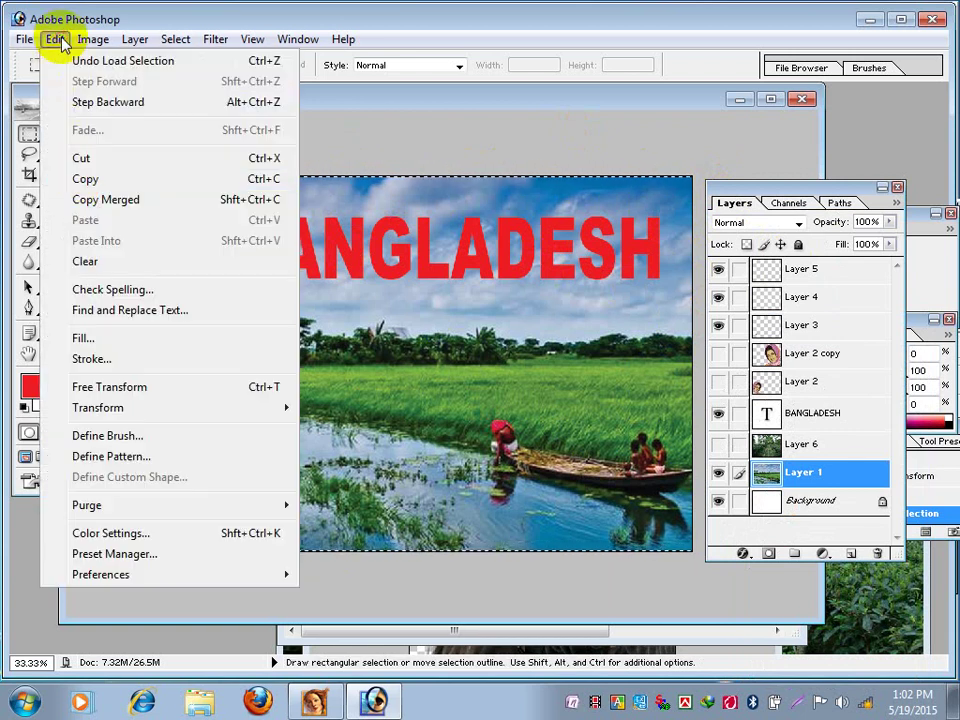
left_click(82, 177)
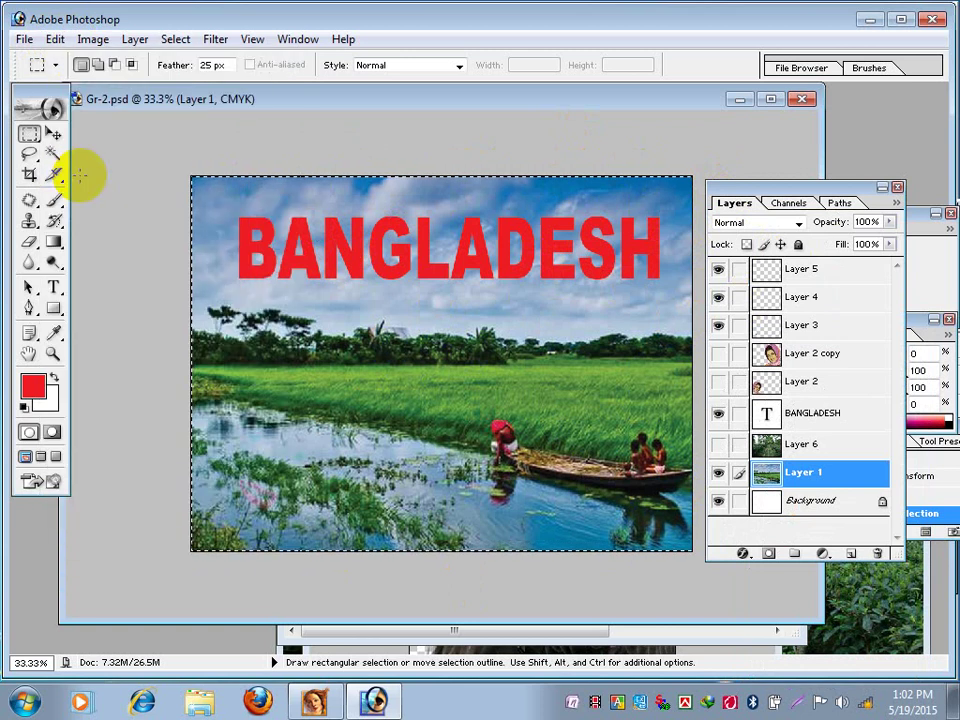
Load the outline of the BANGLADESH letters as a selection.
left_click(716, 474)
left_click(716, 474)
left_click(716, 474)
left_click(716, 474)
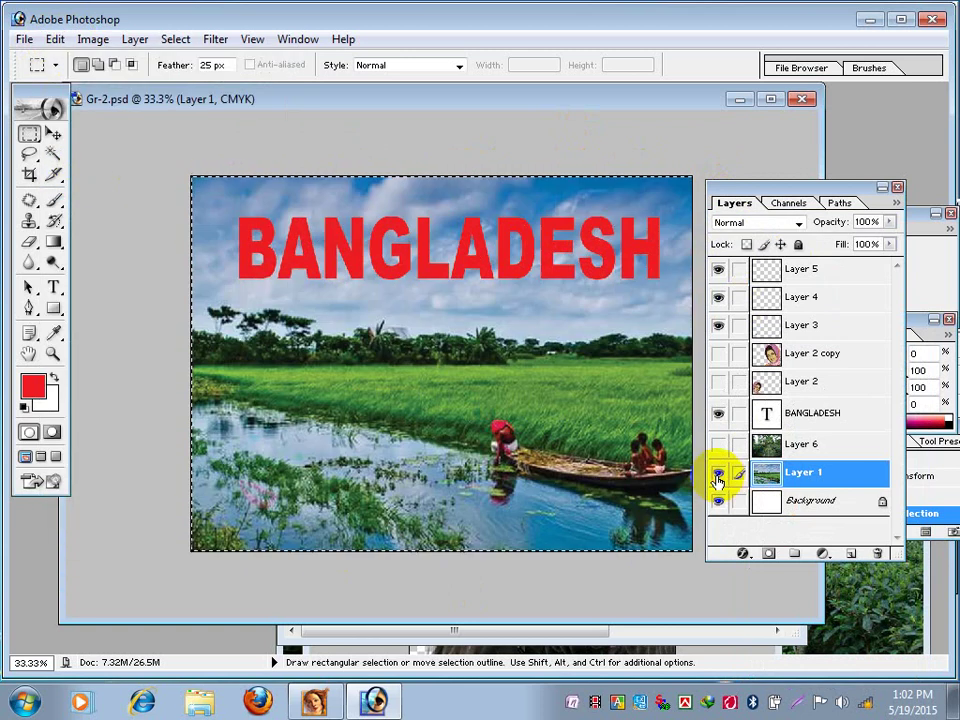
left_click(716, 478)
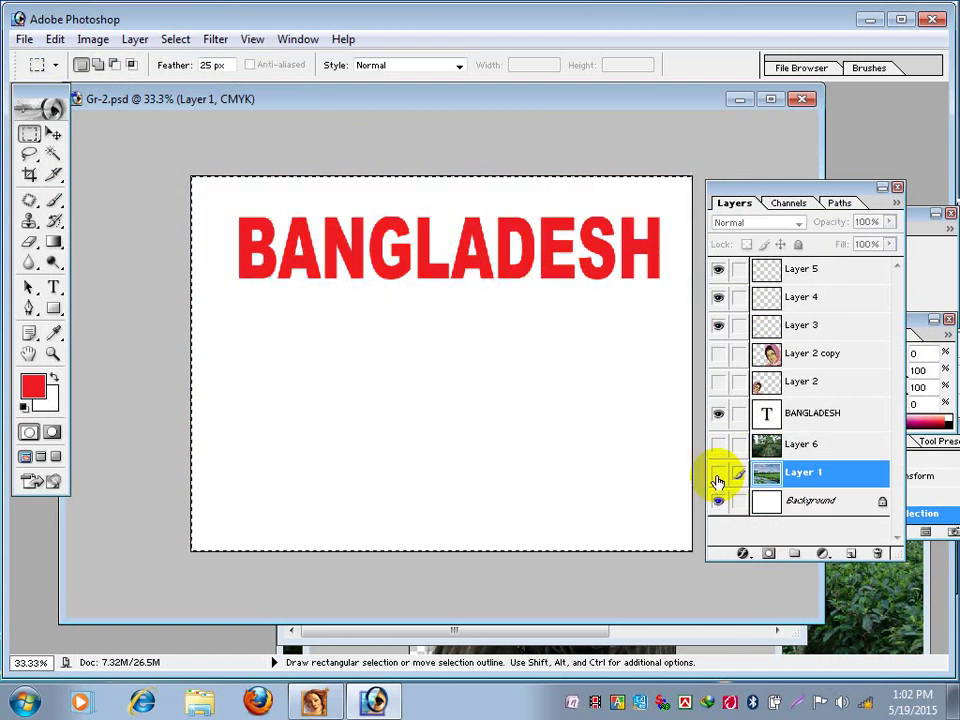
left_click(717, 476)
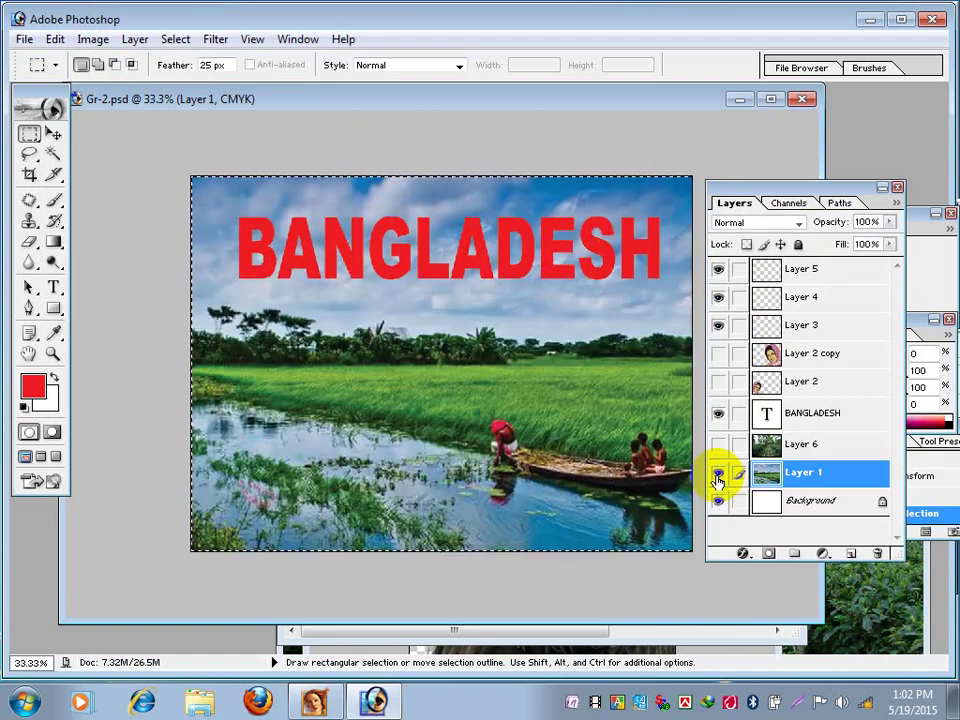
left_click(817, 413)
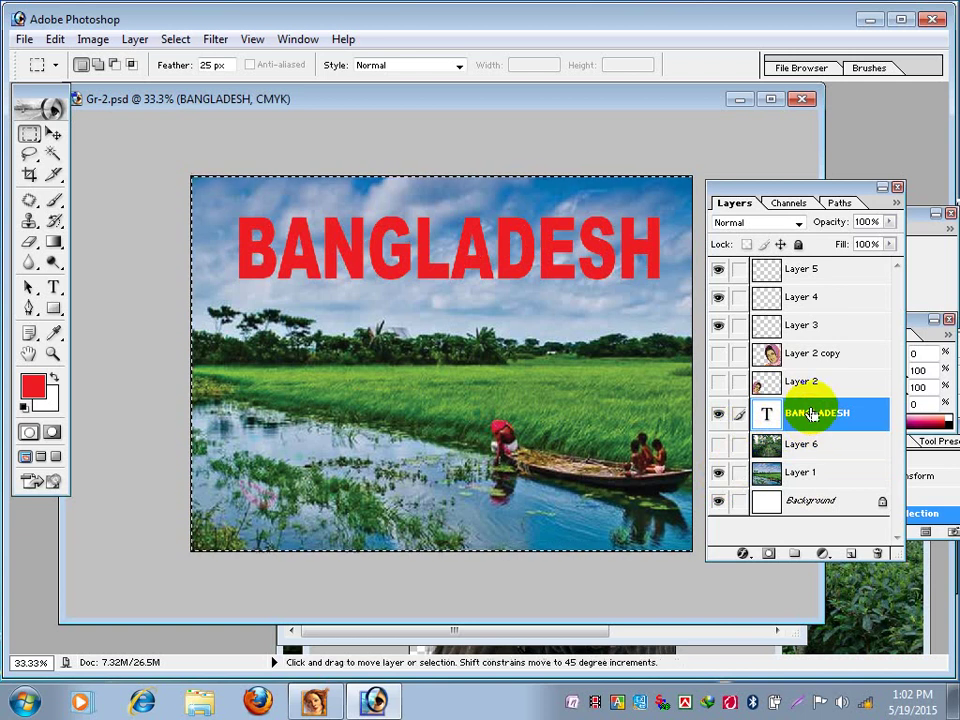
left_click(810, 413, "ctrl")
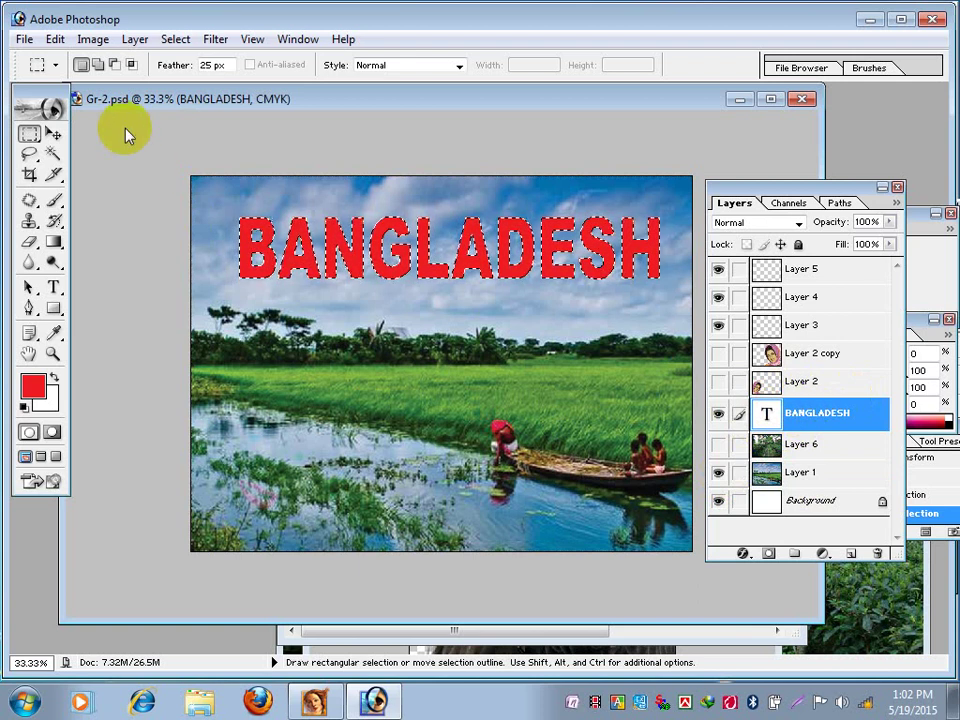
left_click(55, 40)
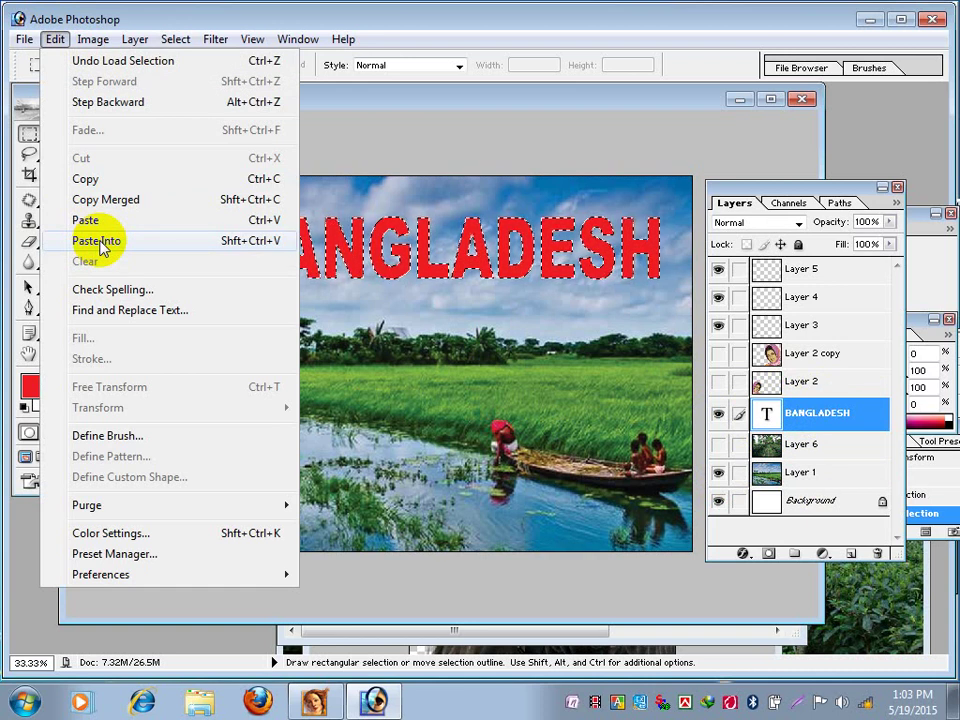
Paste the landscape photo into the BANGLADESH letters, then fade and hide Layer 1.
left_click(99, 242)
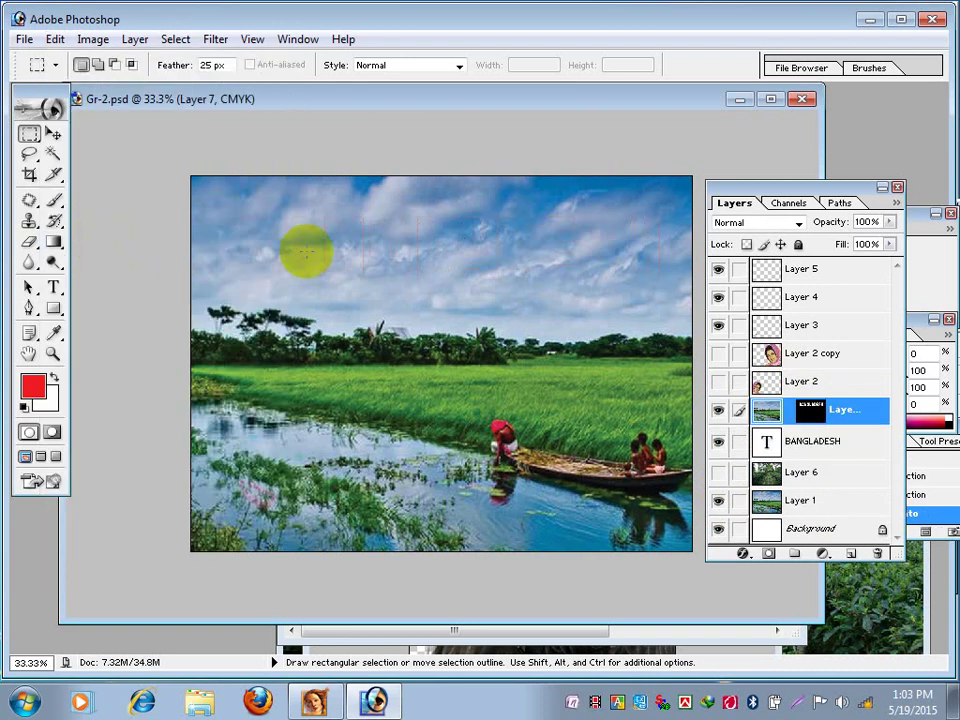
mouse_move(385, 235)
left_mouse_down()
mouse_move(240, 290)
mouse_move(246, 214)
left_mouse_up()
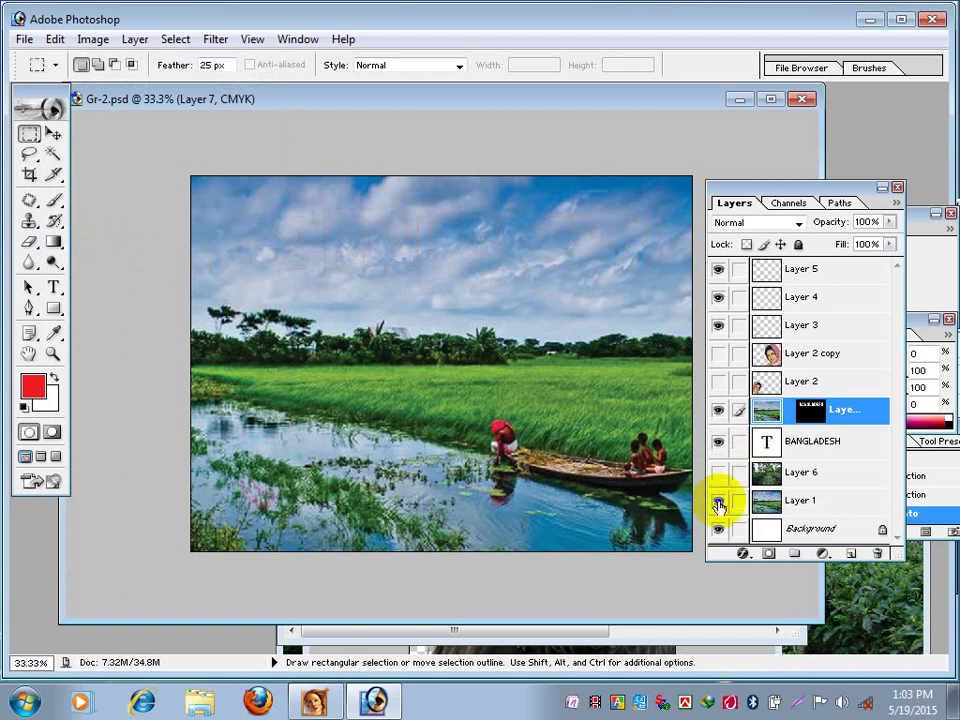
left_click(818, 500)
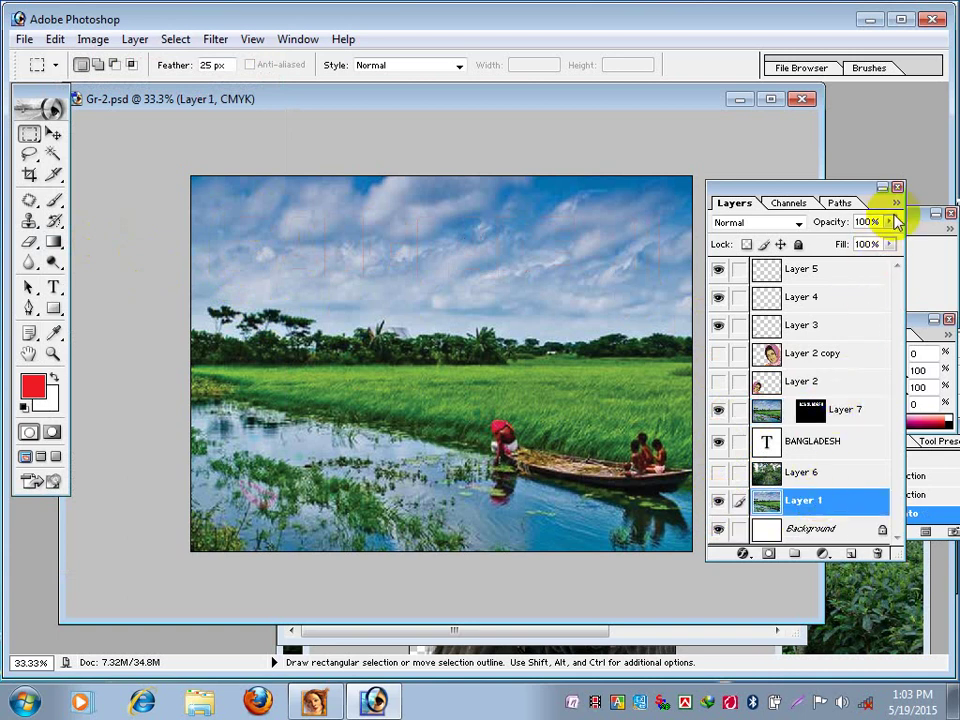
left_click_drag(889, 222, 812, 247)
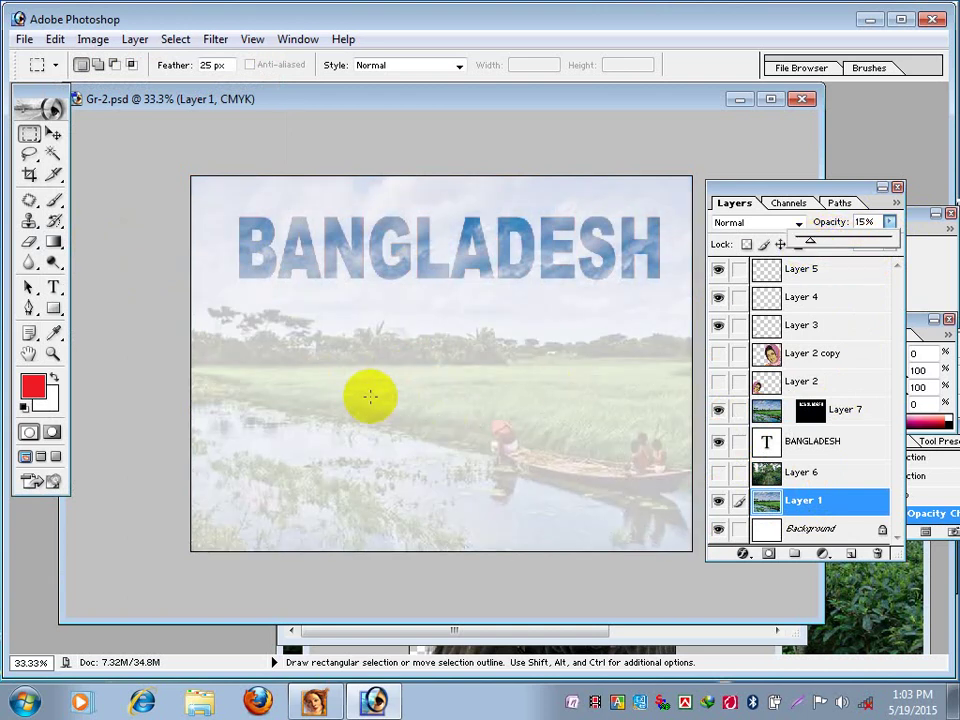
left_click(719, 507)
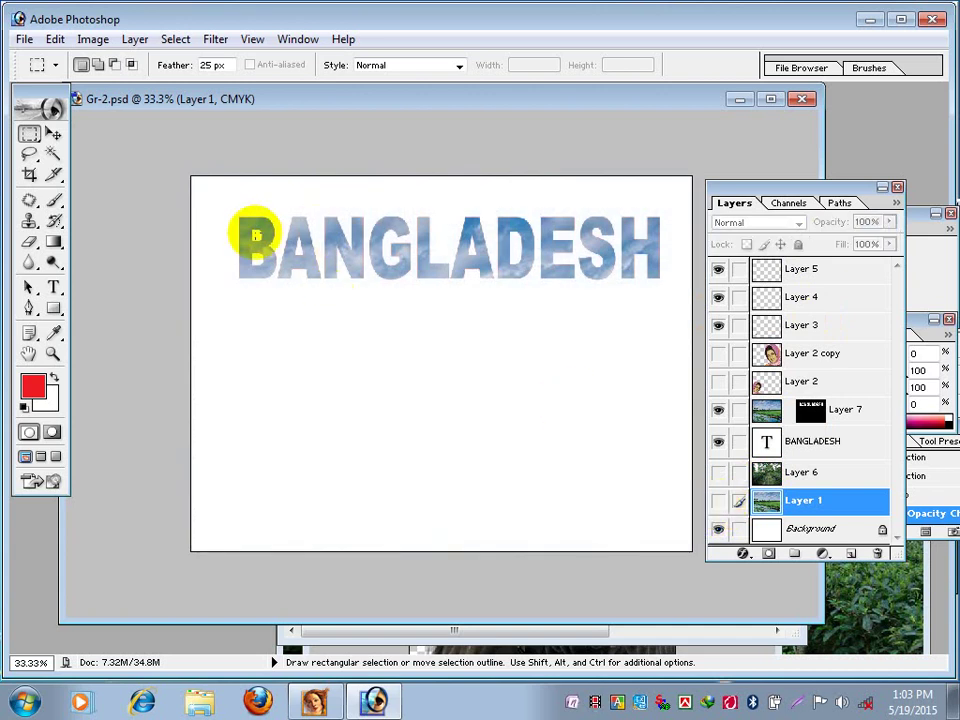
Slide the pasted photo on Layer 7 up so trees and grass fill the letters.
left_click(457, 267, "ctrl")
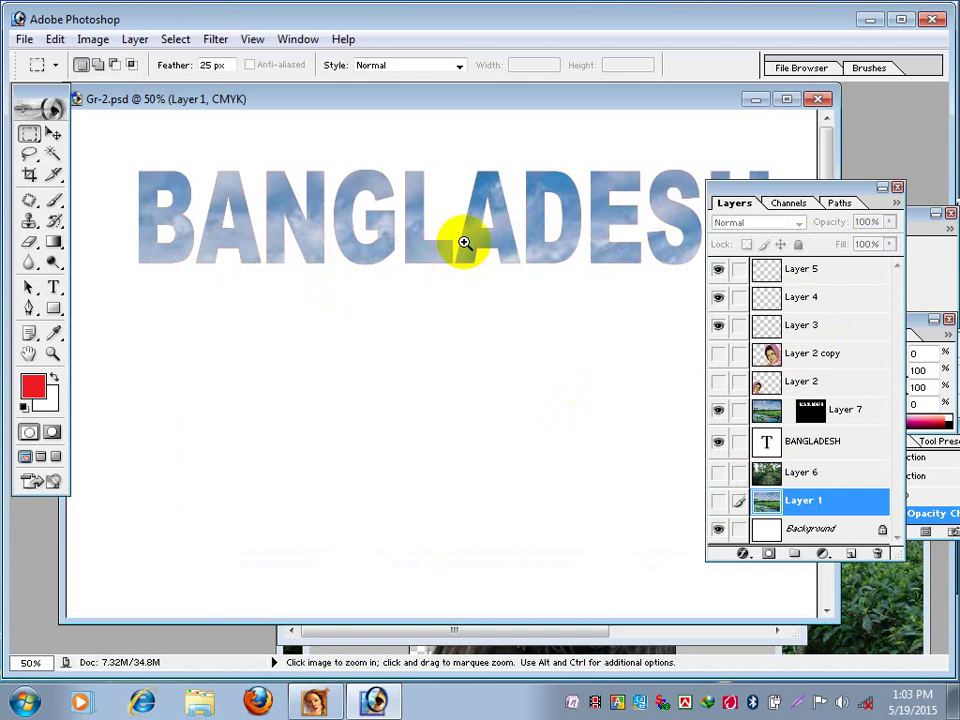
left_click(53, 133)
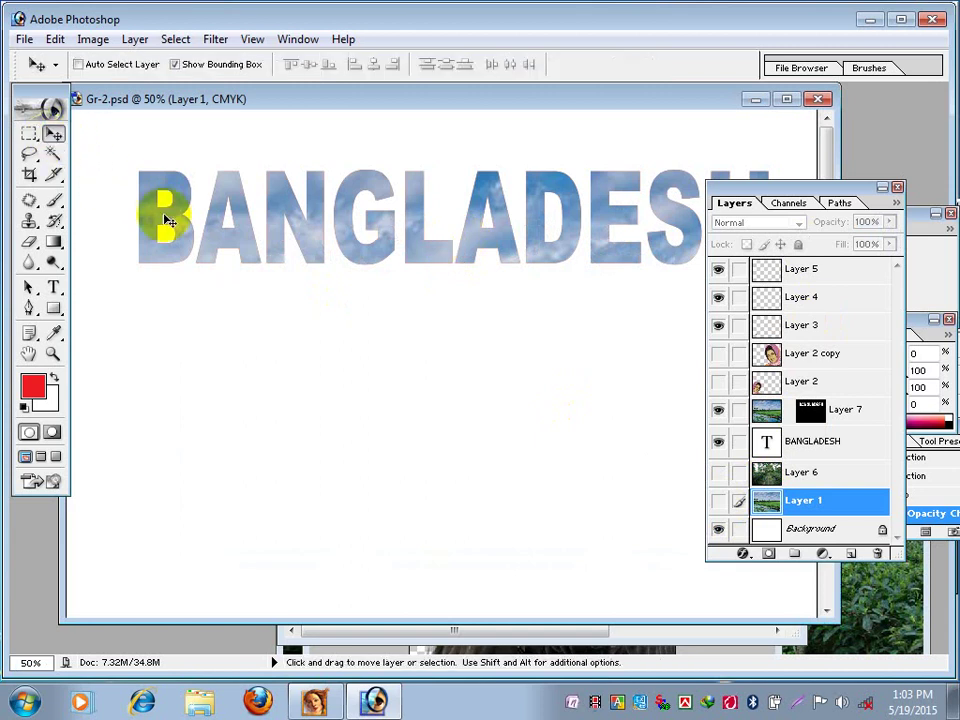
left_click(867, 222)
type("15")
left_click(822, 410)
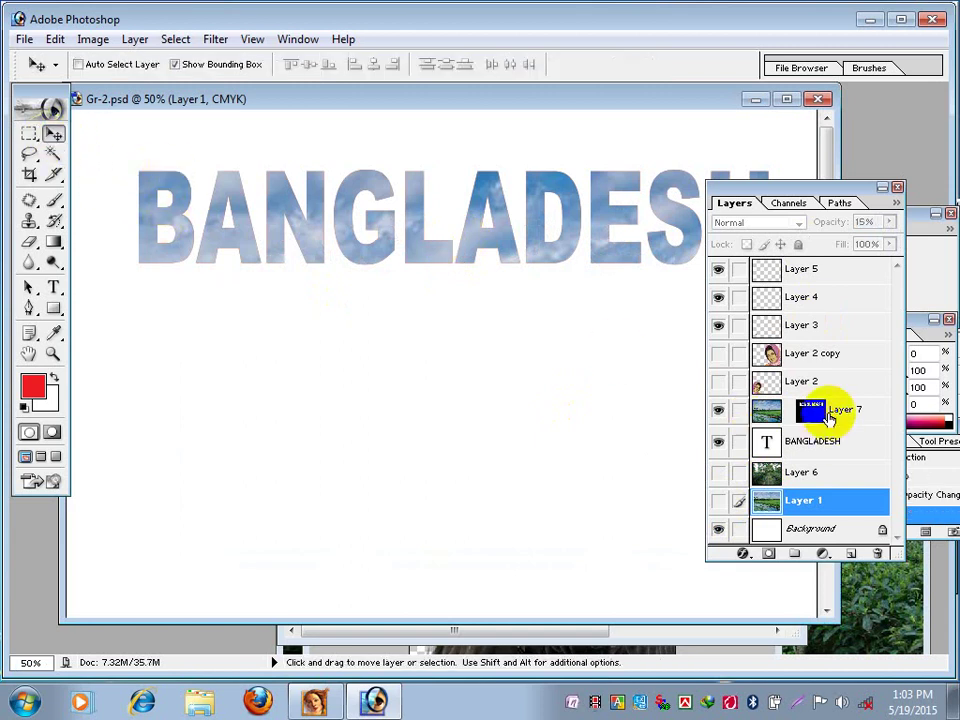
mouse_move(292, 229)
left_mouse_down()
mouse_move(314, 85)
mouse_move(350, 232)
mouse_move(358, 156)
left_mouse_up()
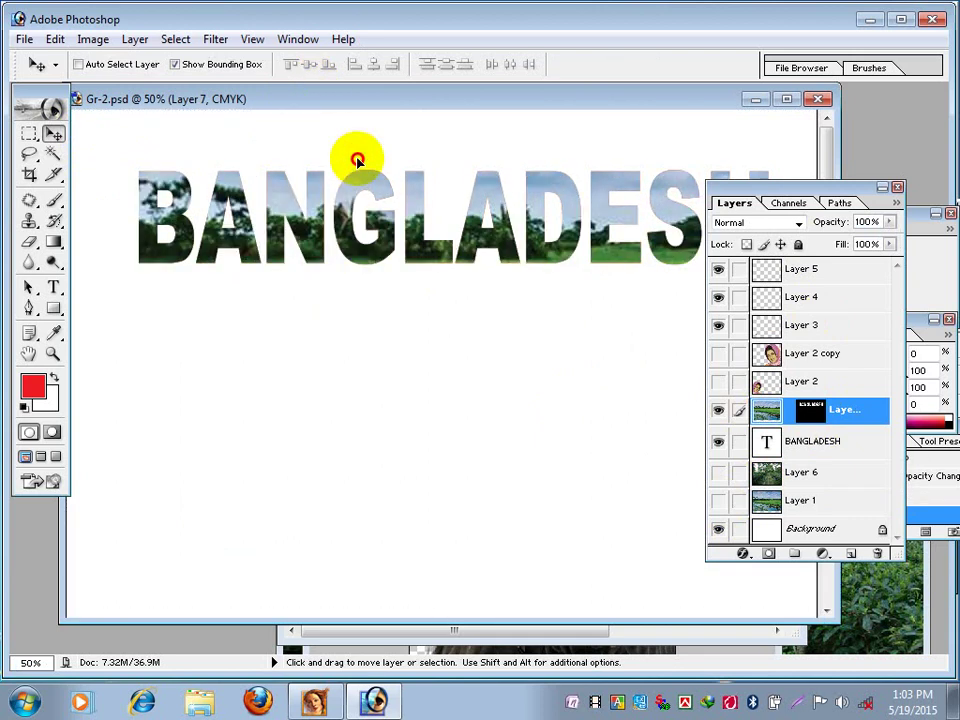
mouse_move(367, 215)
left_mouse_down()
mouse_move(387, 200)
mouse_move(386, 180)
left_mouse_up()
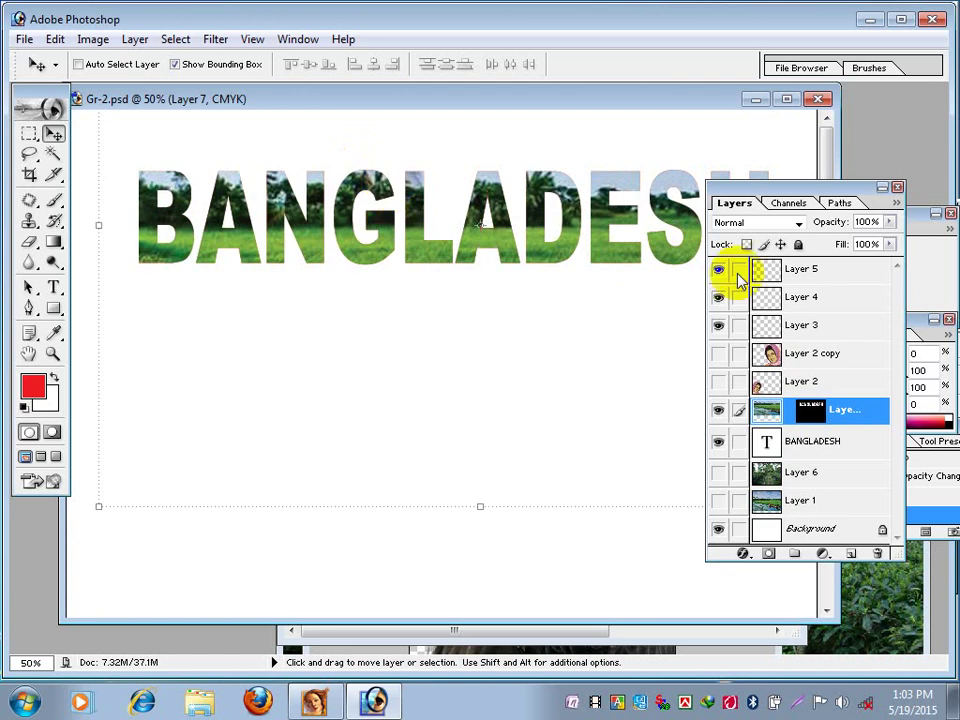
left_click_drag(757, 205, 647, 356)
Link masked Layer 7 to the BANGLADESH text layer.
mouse_move(675, 225)
left_mouse_down()
mouse_move(677, 257)
mouse_move(688, 246)
left_mouse_up()
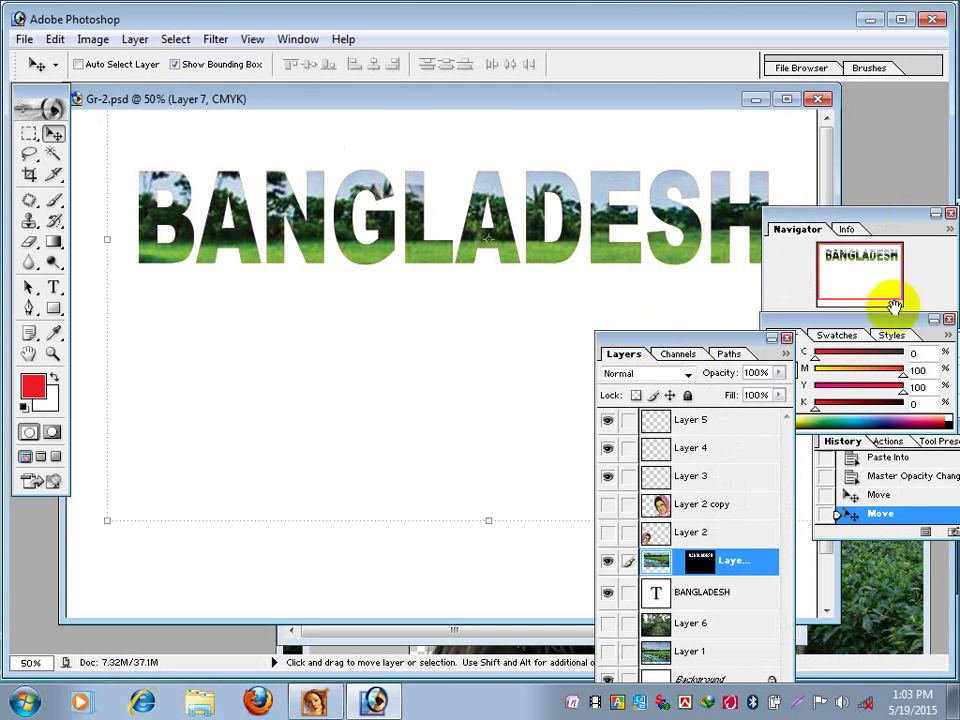
mouse_move(691, 342)
left_mouse_down()
mouse_move(547, 308)
mouse_move(608, 216)
left_mouse_up()
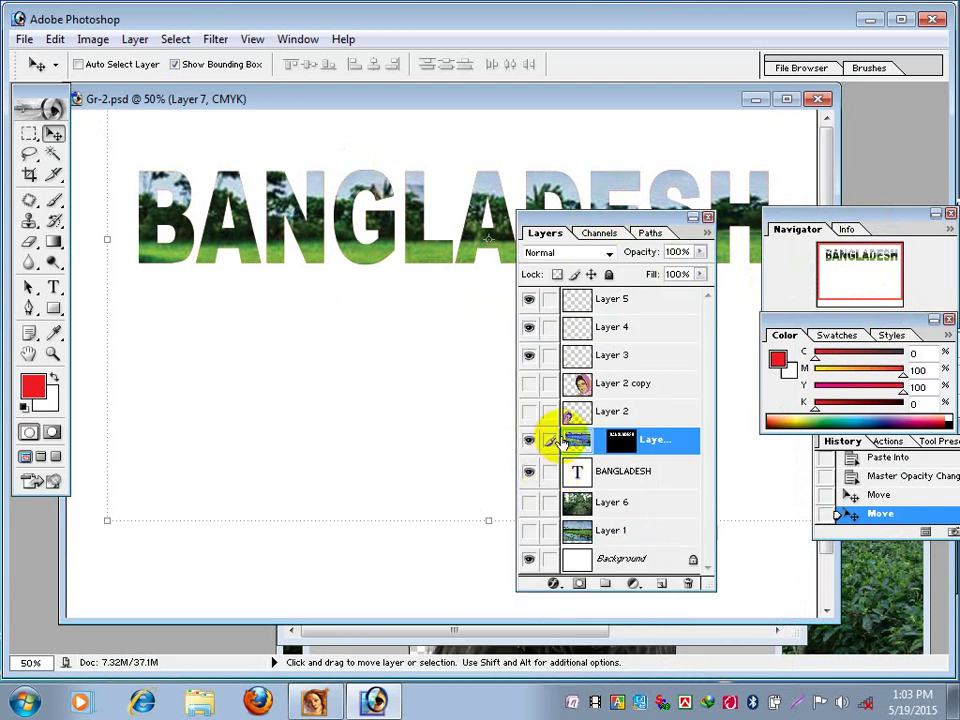
left_click(618, 446)
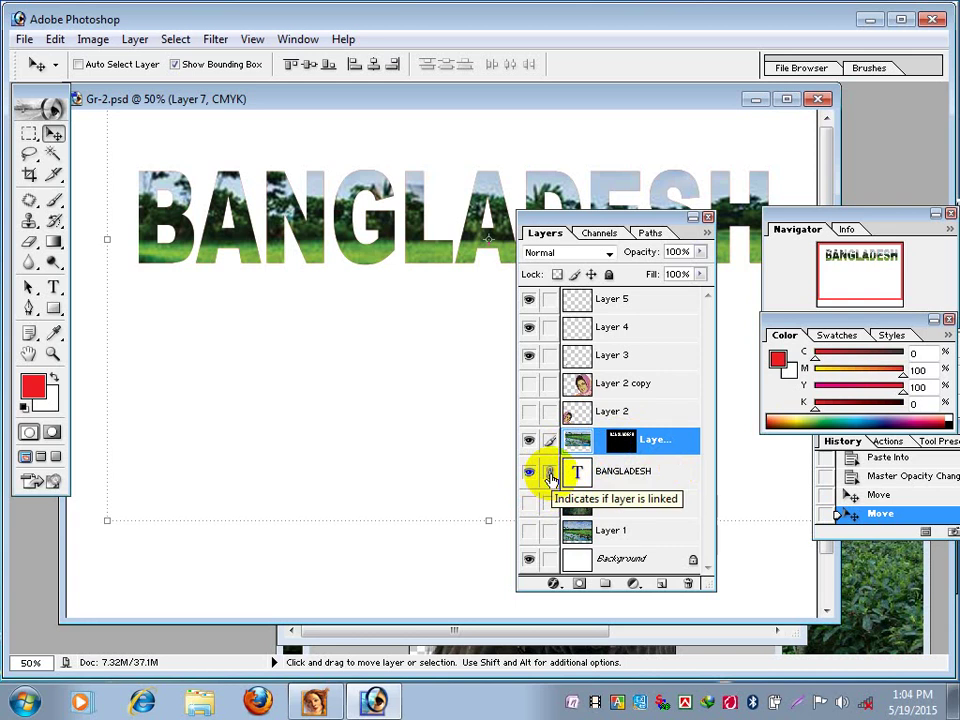
left_click(608, 474)
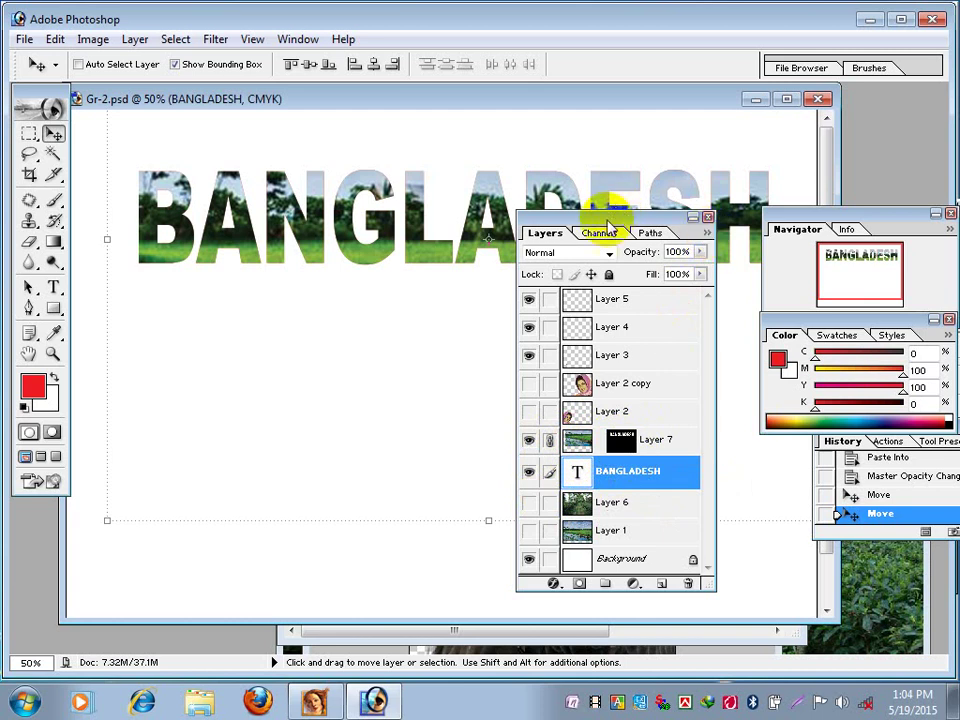
Merge linked Layer 7 and the BANGLADESH text using Merge Linked from the Layers palette menu.
left_click_drag(606, 222, 603, 180)
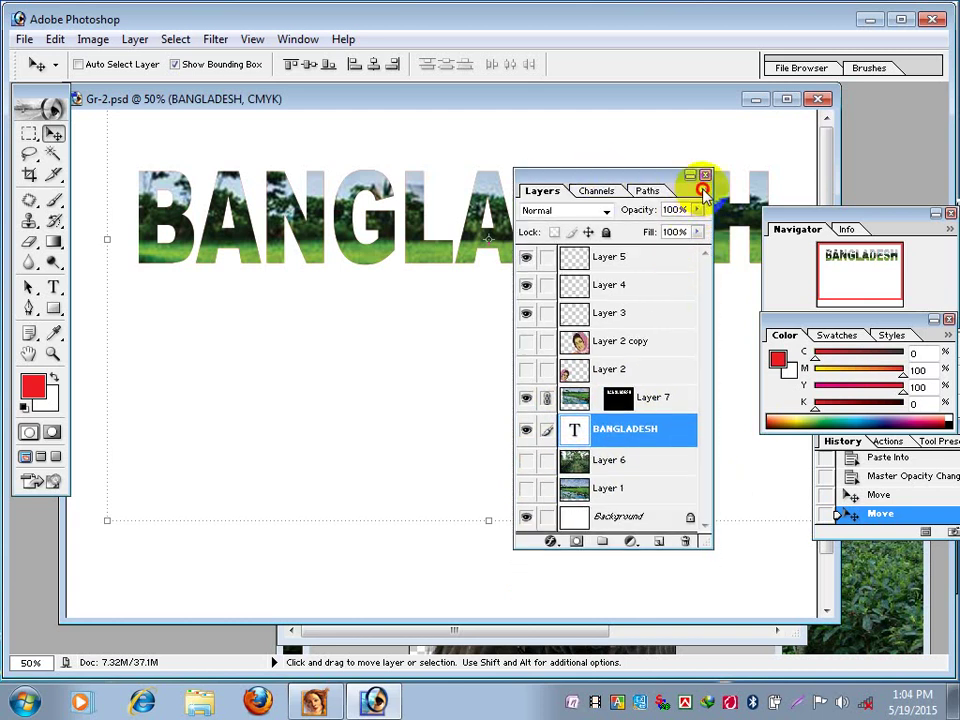
left_click(703, 190)
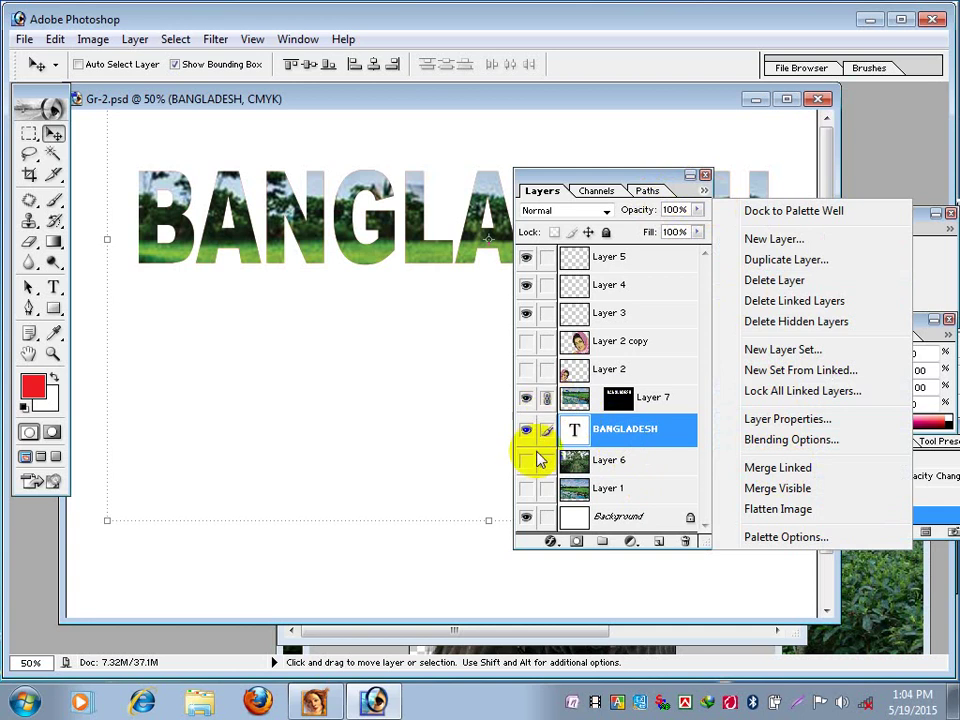
left_click(790, 469)
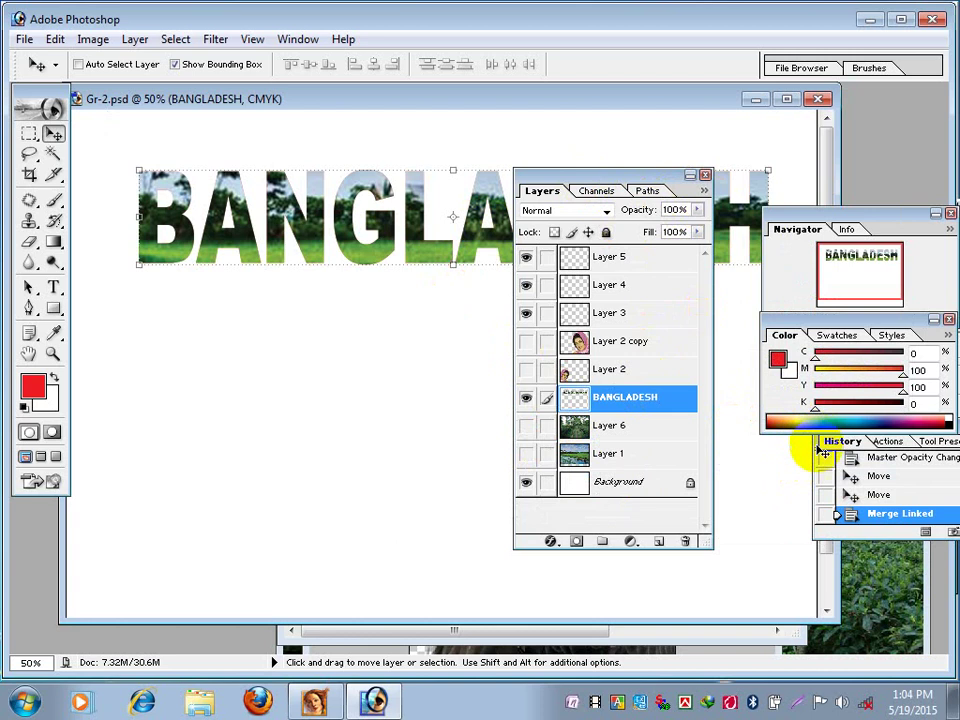
Show Layer 1 again and raise its opacity from 15% to 100%.
left_click(631, 457)
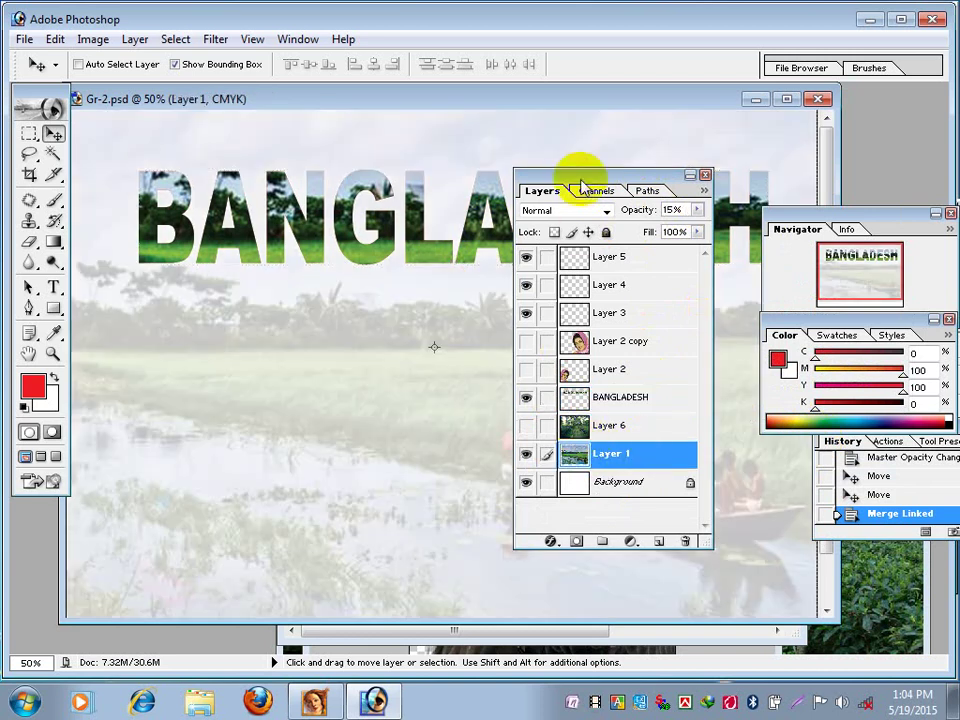
left_click_drag(583, 190, 586, 250)
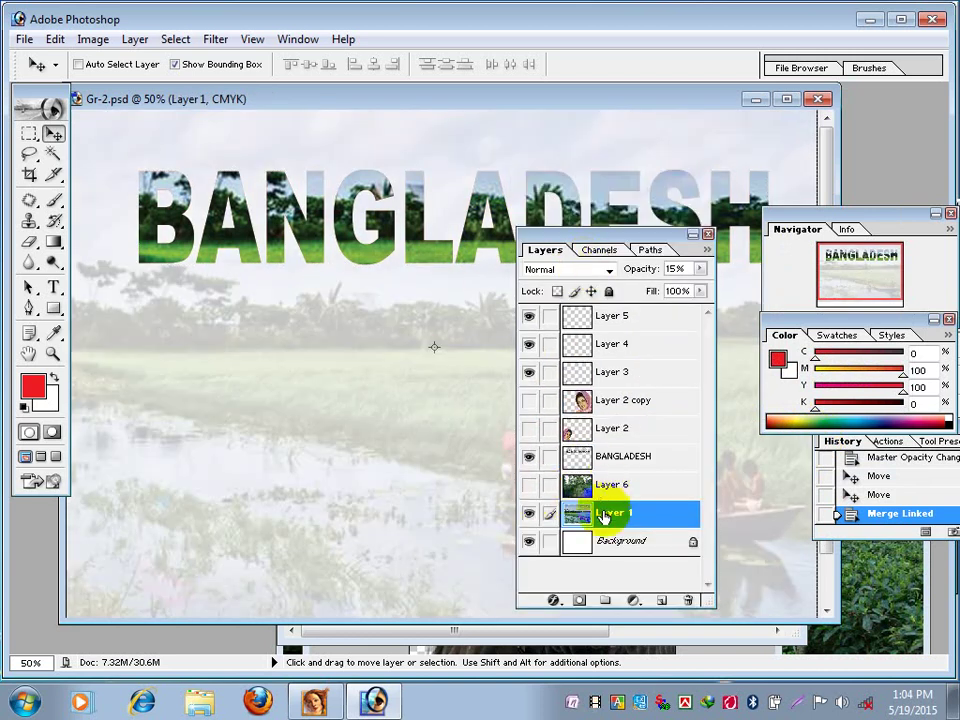
left_click_drag(703, 273, 733, 288)
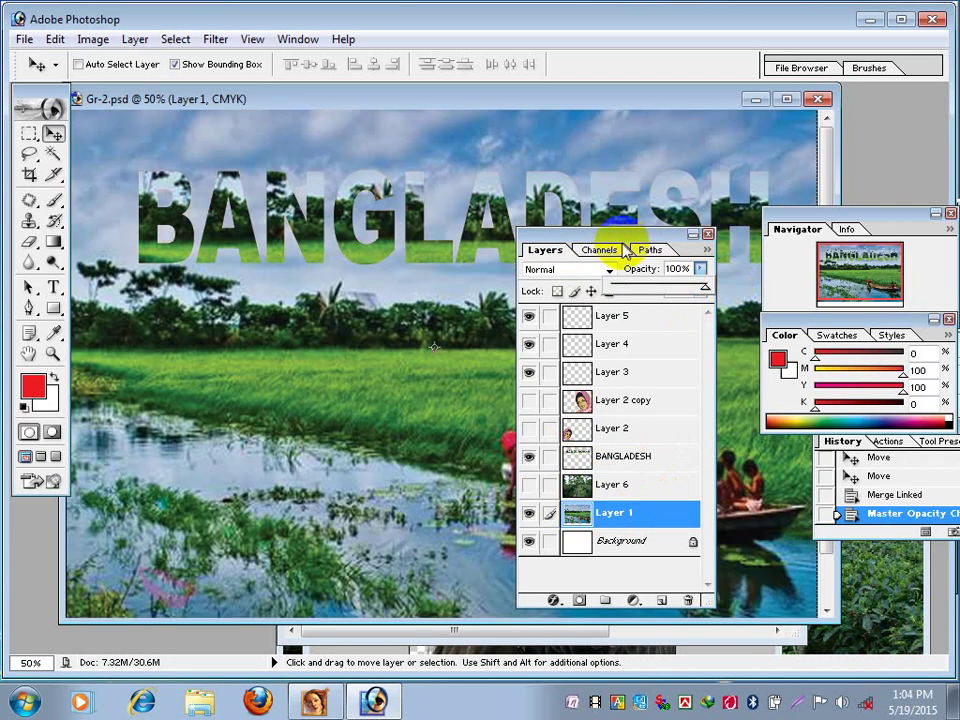
left_click_drag(619, 245, 582, 369)
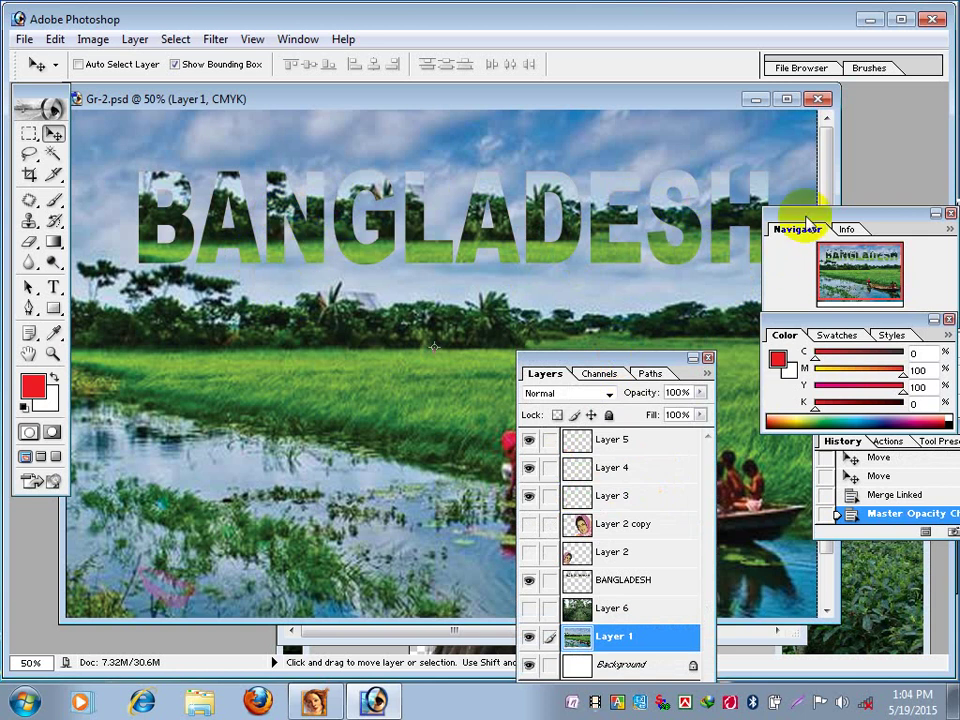
left_click_drag(803, 218, 800, 268)
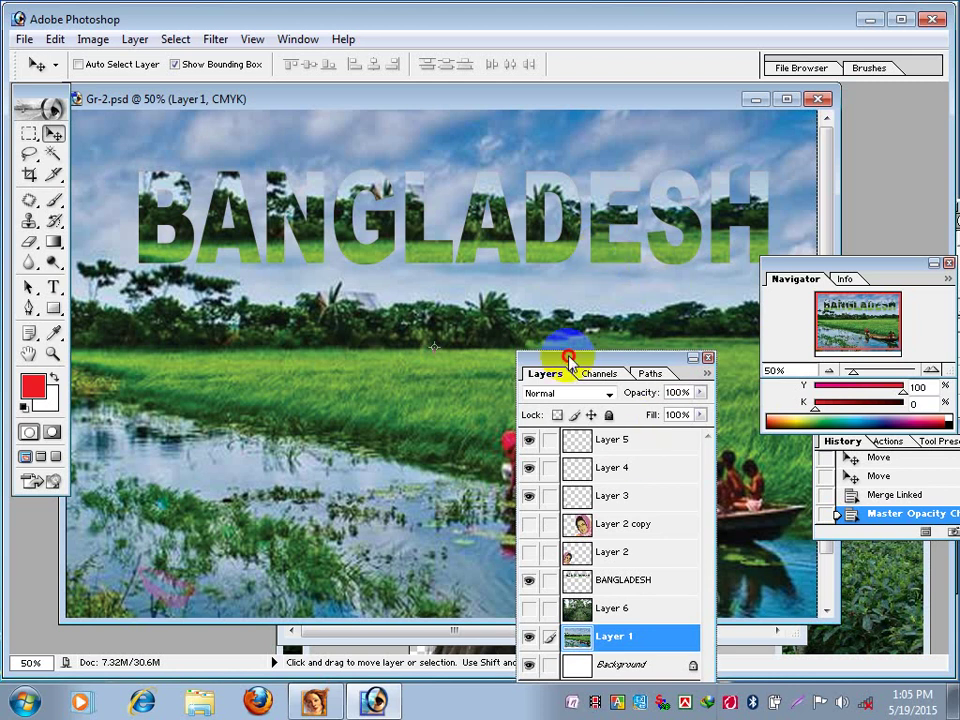
left_click_drag(568, 332, 522, 298)
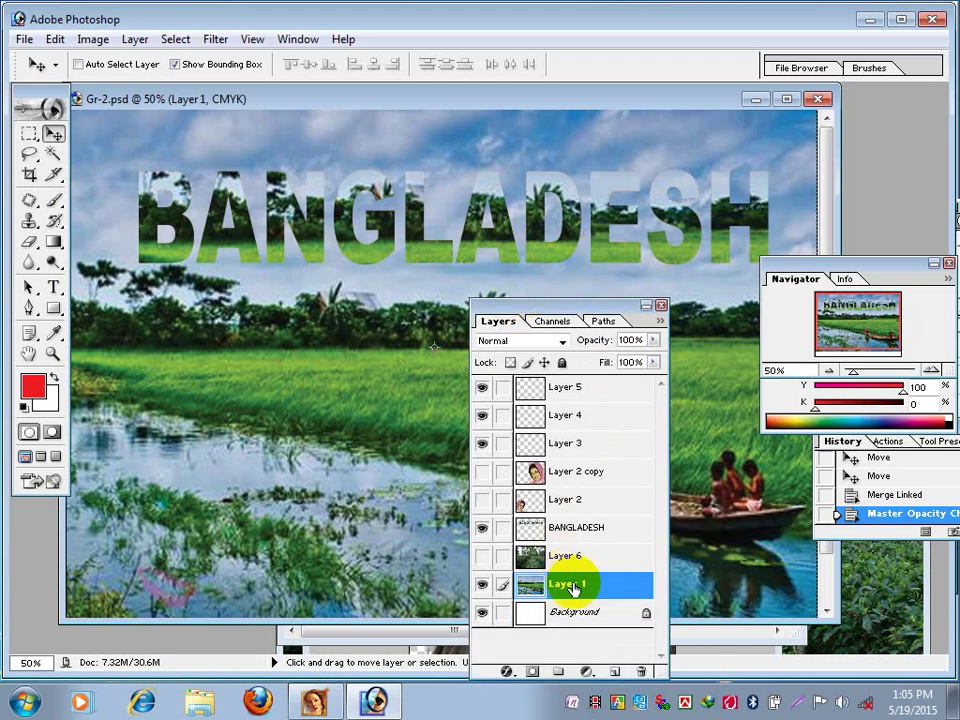
Load the BANGLADESH letter shapes as a selection.
left_click(568, 527)
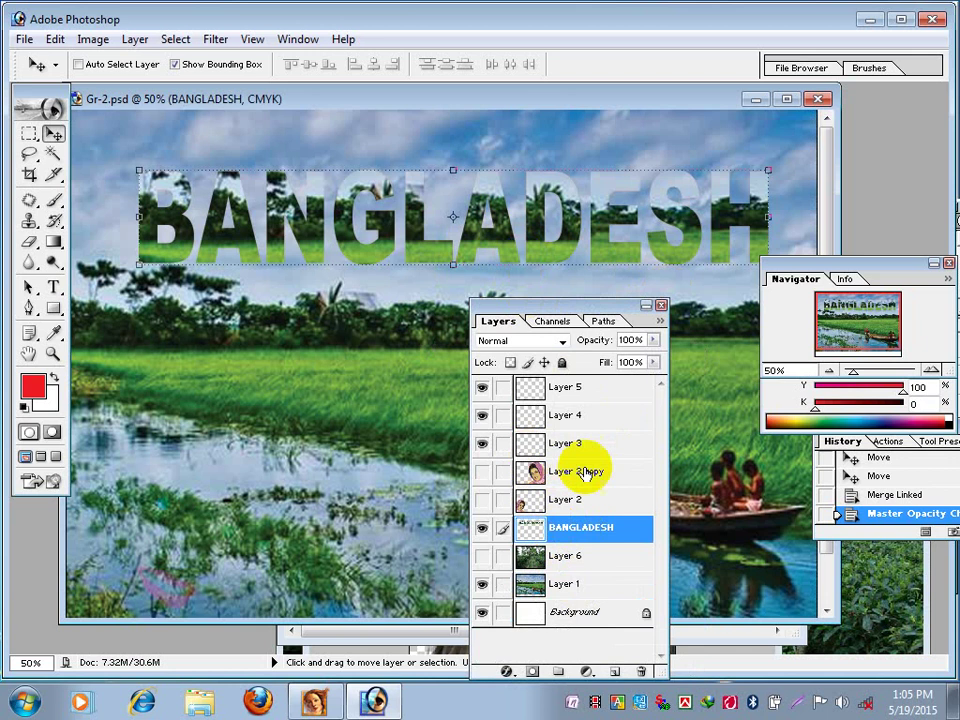
left_click(482, 528)
left_click(482, 528)
left_click(482, 528)
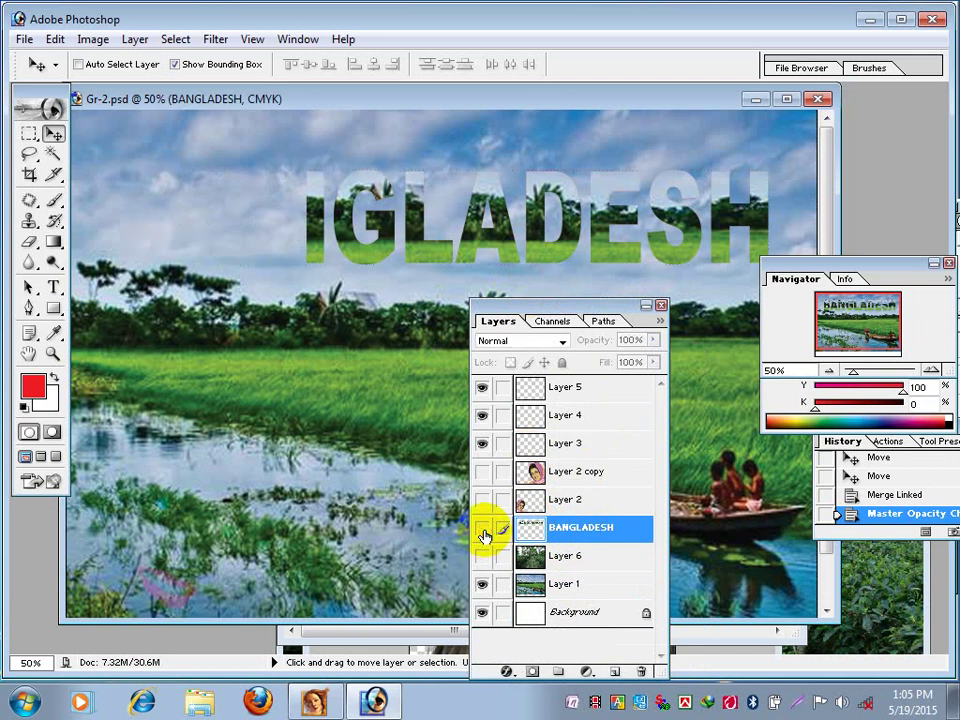
left_click(482, 528)
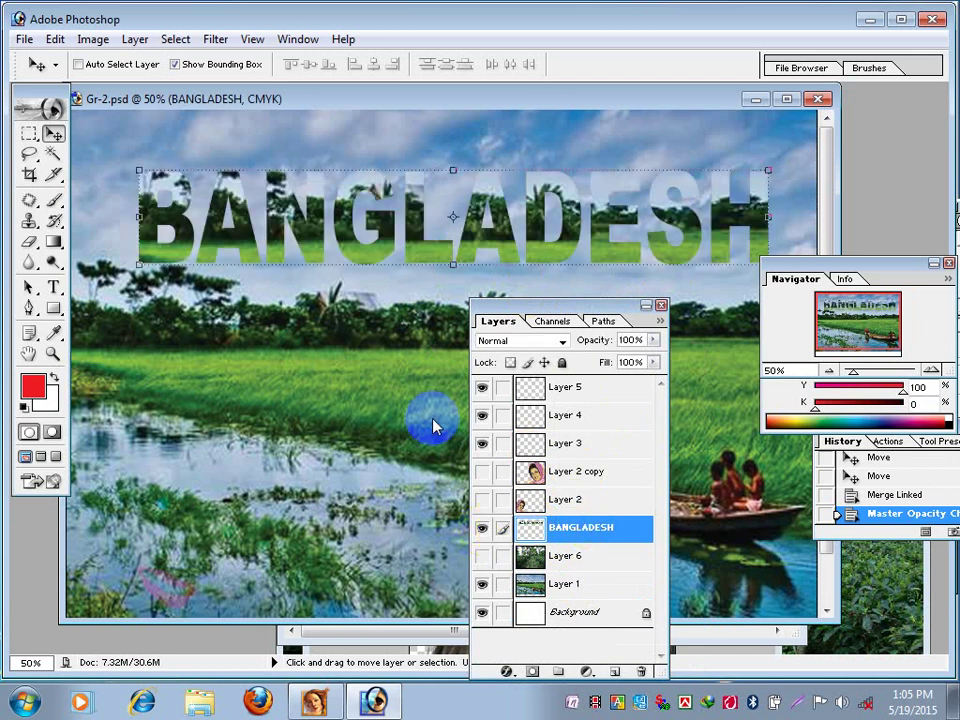
left_click(583, 530, "ctrl")
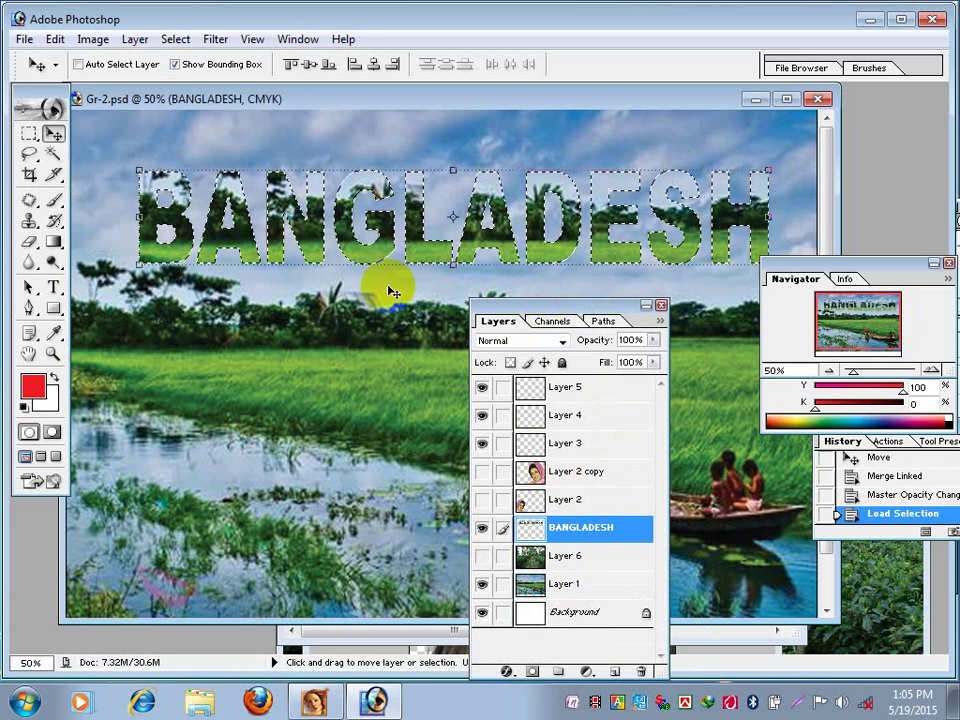
Expand the selection by 12 pixels, after undoing a first try at 8 pixels.
left_click(175, 42)
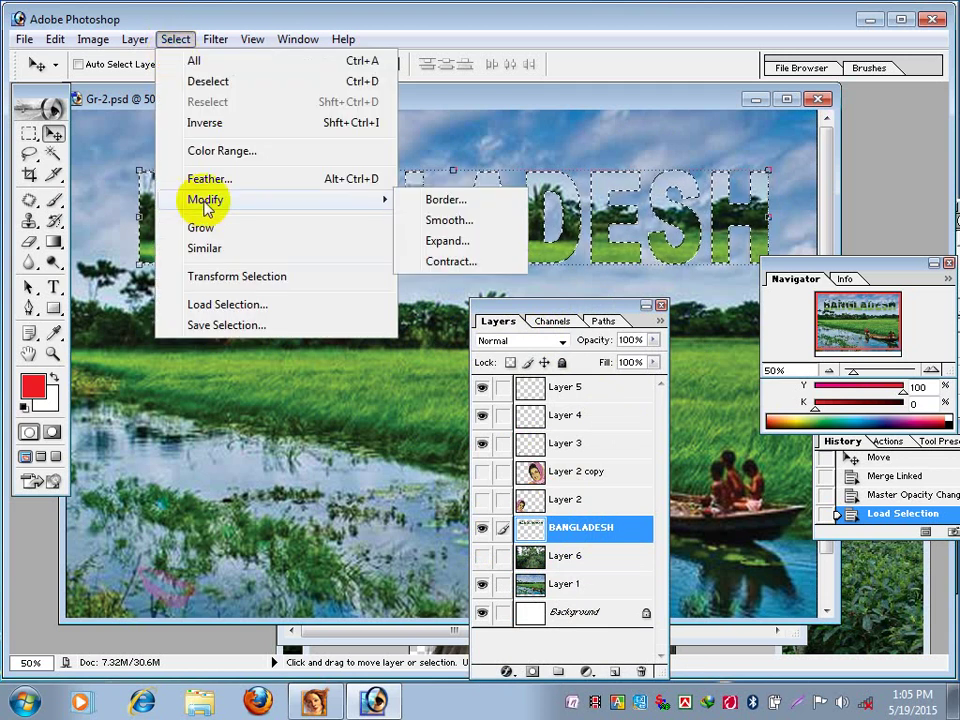
mouse_move(205, 199)
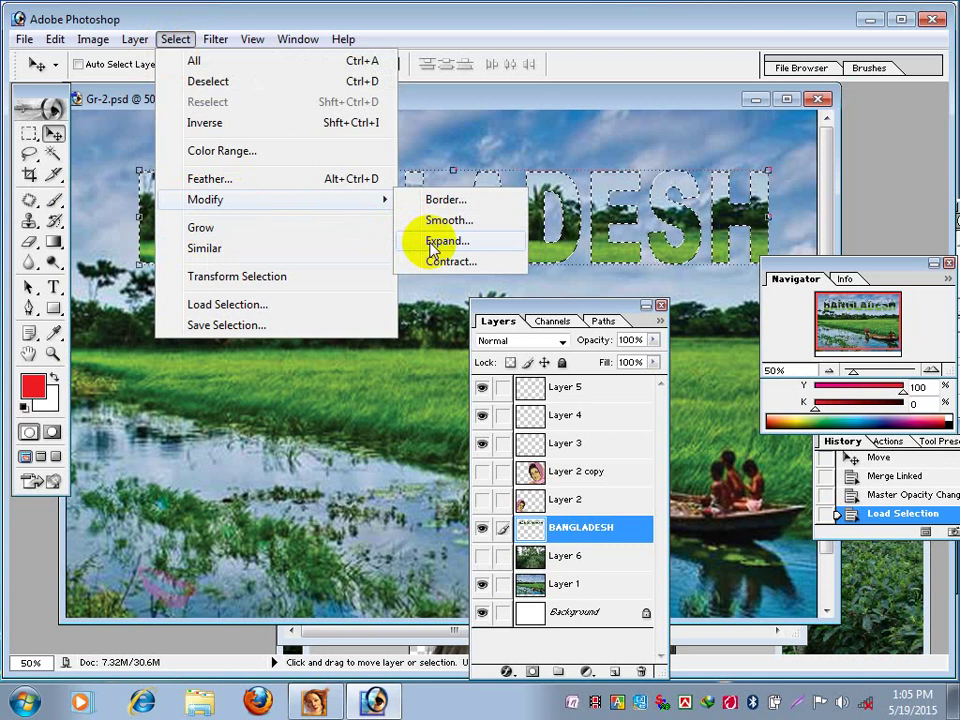
left_click(432, 242)
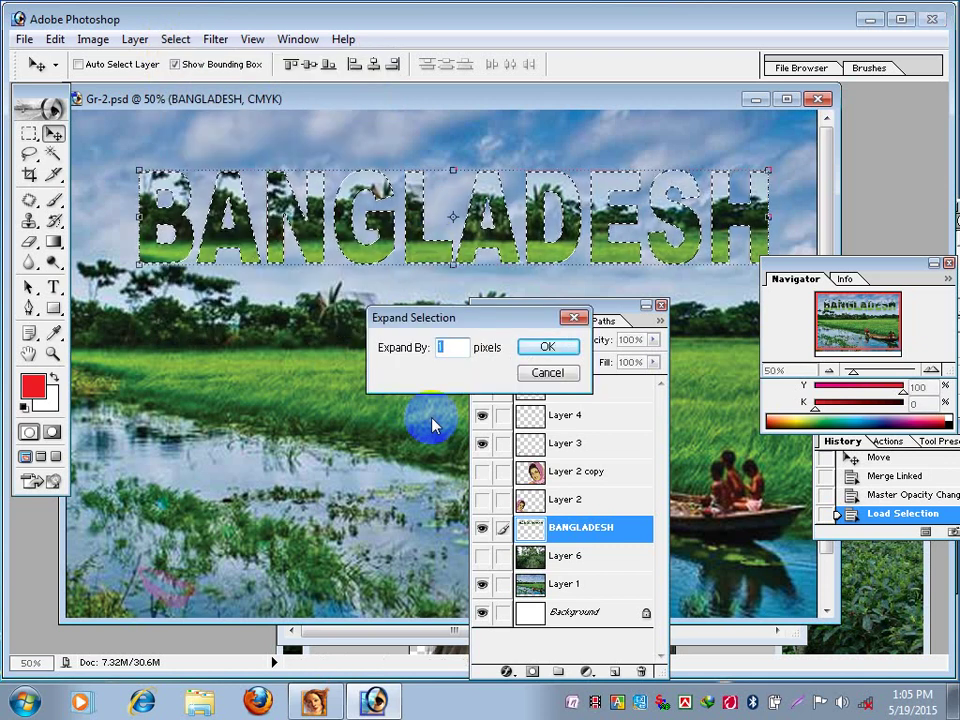
type("8")
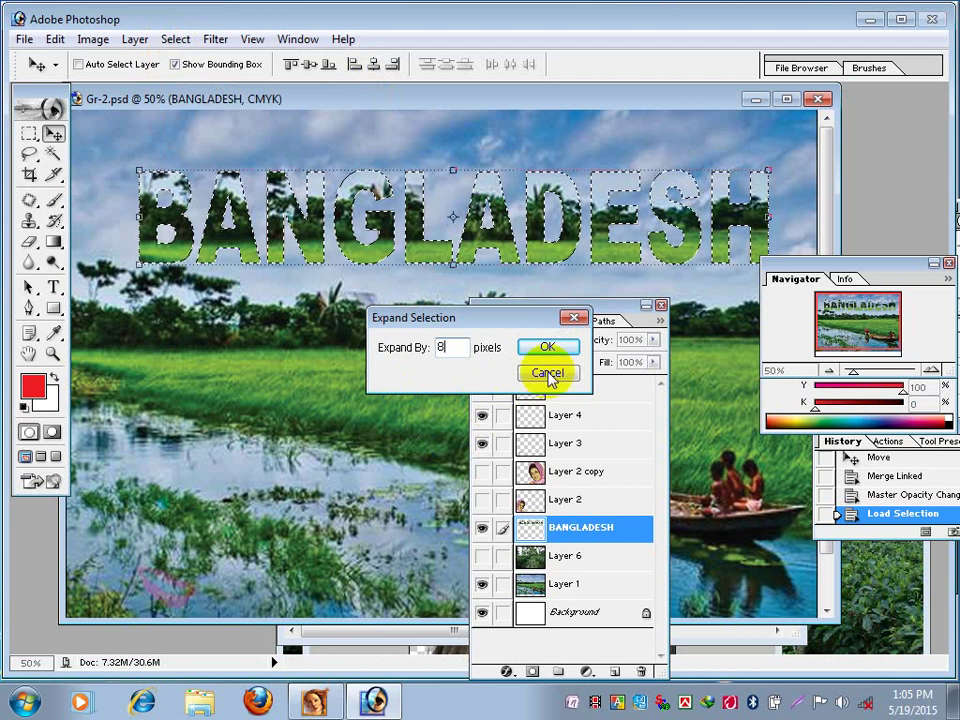
left_click(553, 347)
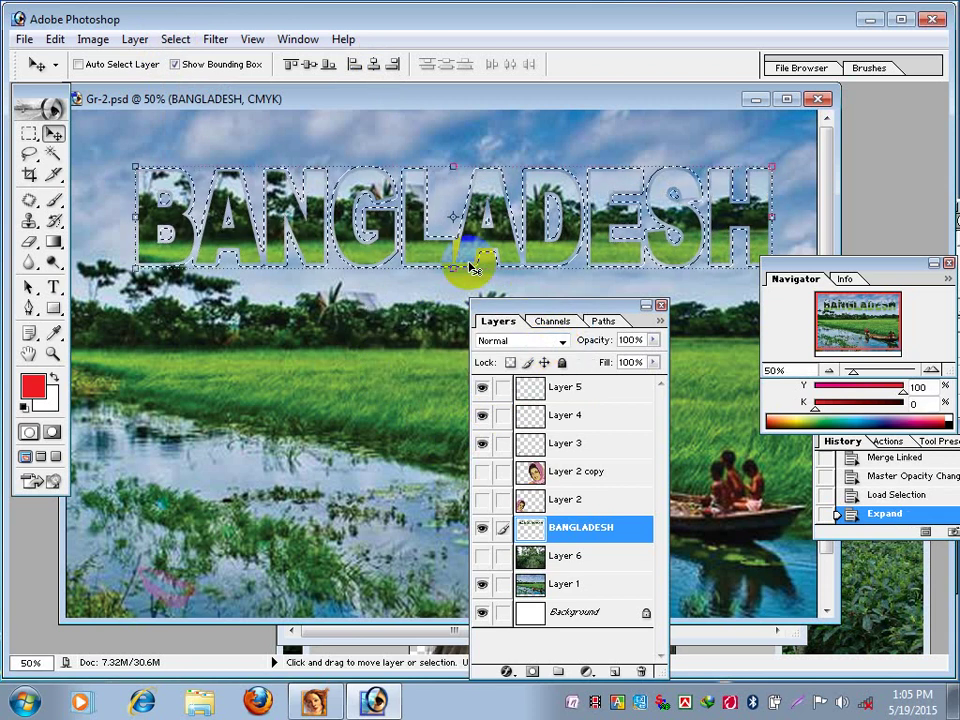
key("ctrl+z")
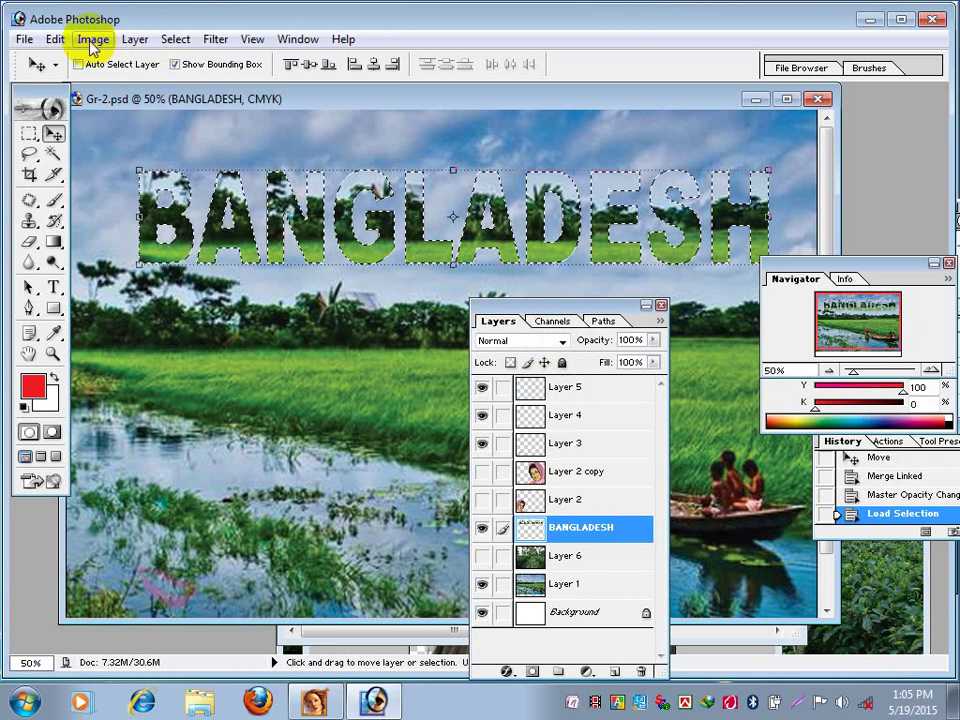
left_click(176, 42)
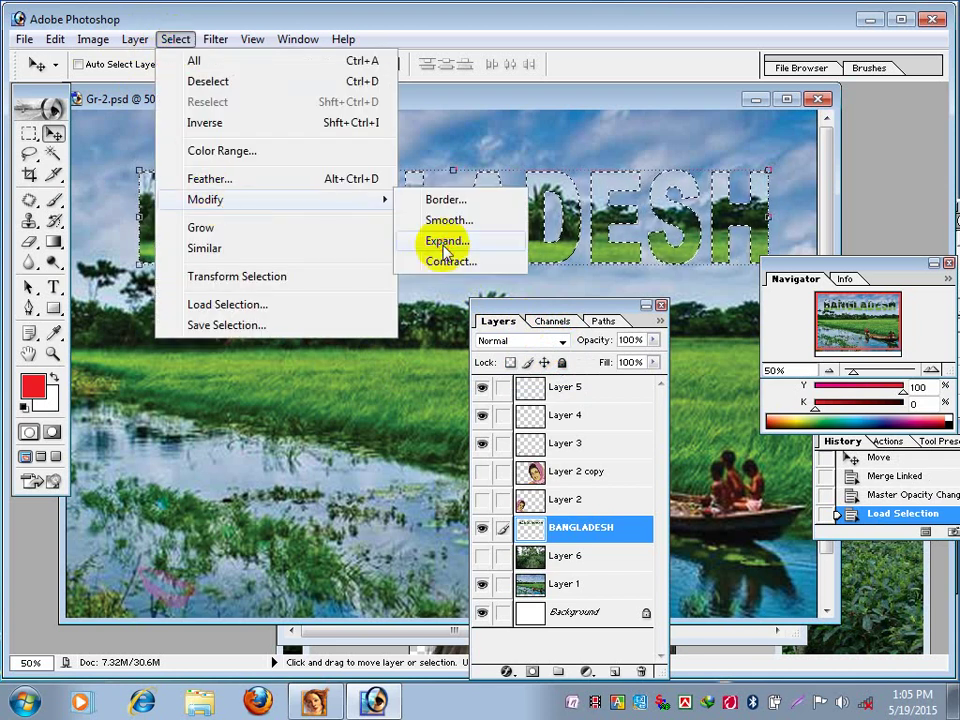
left_click(446, 241)
type("1")
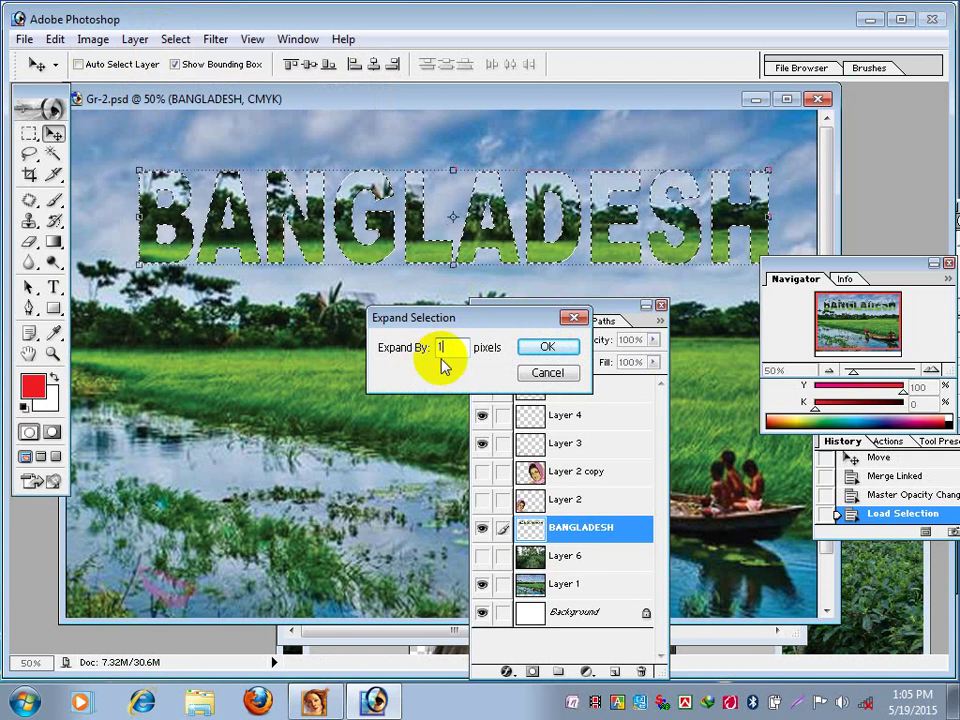
type("2")
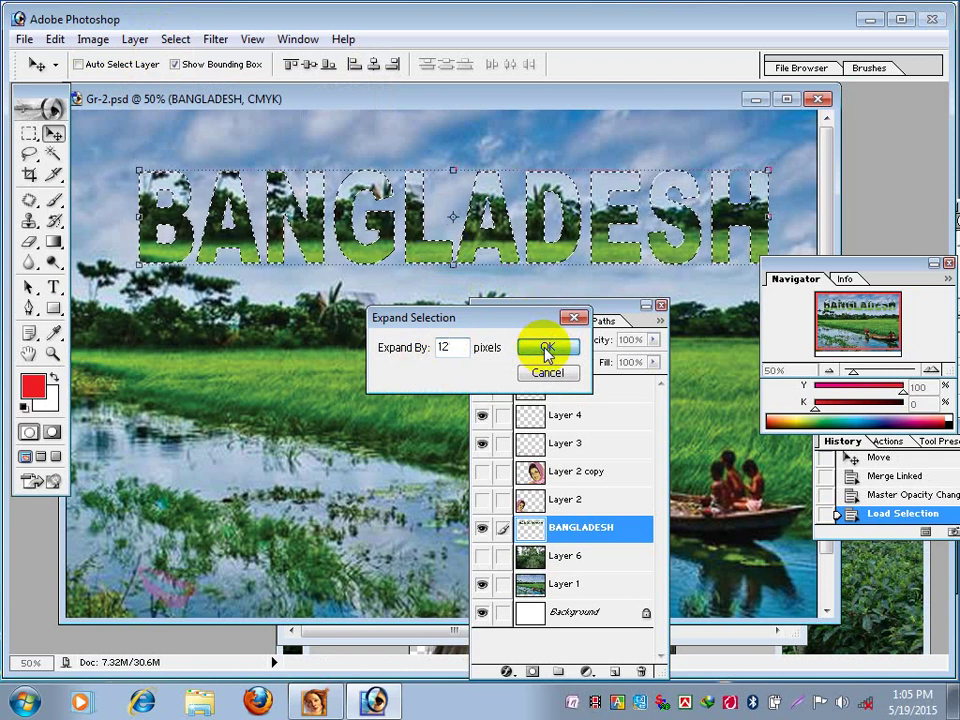
left_click(547, 350)
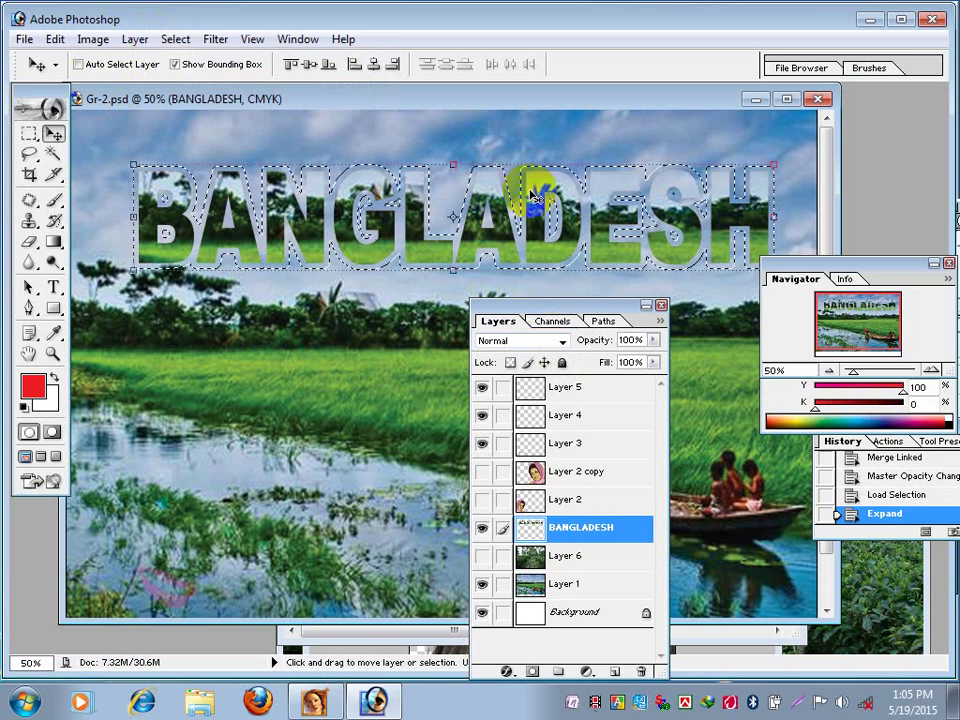
Add a new layer filled white in the expanded selection, placed beneath BANGLADESH.
left_click(616, 672)
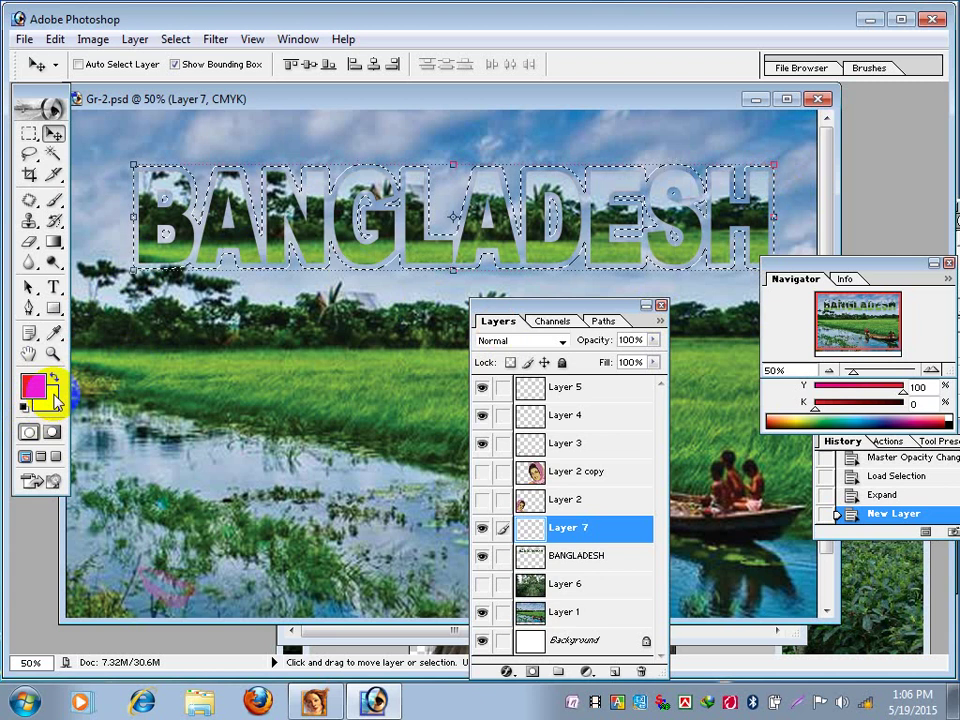
key("ctrl+BackSpace")
key("ctrl+BackSpace")
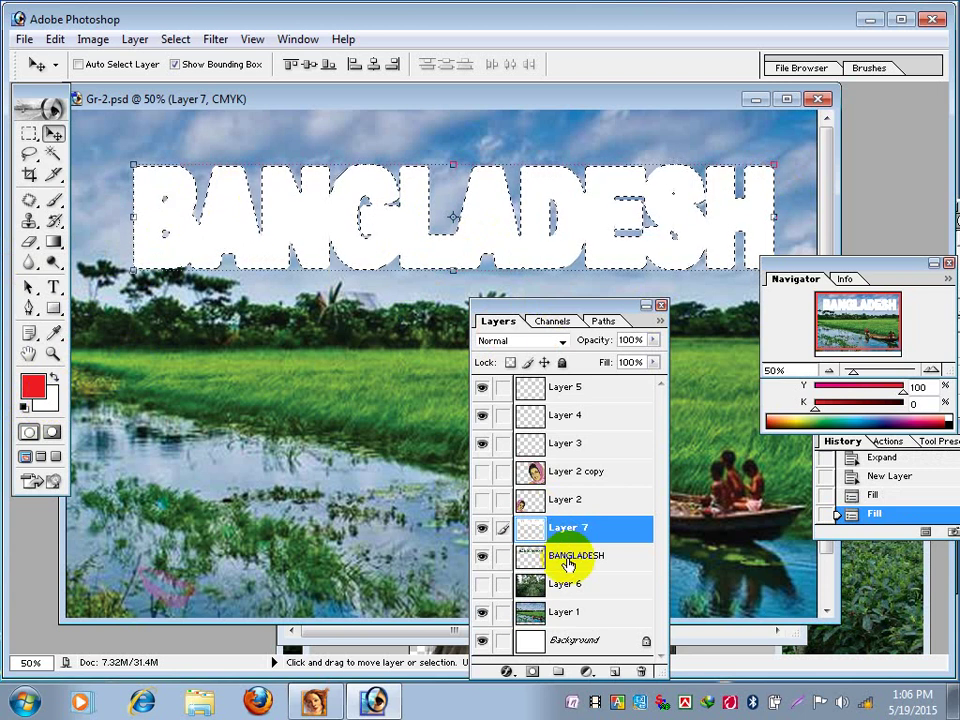
left_click_drag(568, 560, 565, 533)
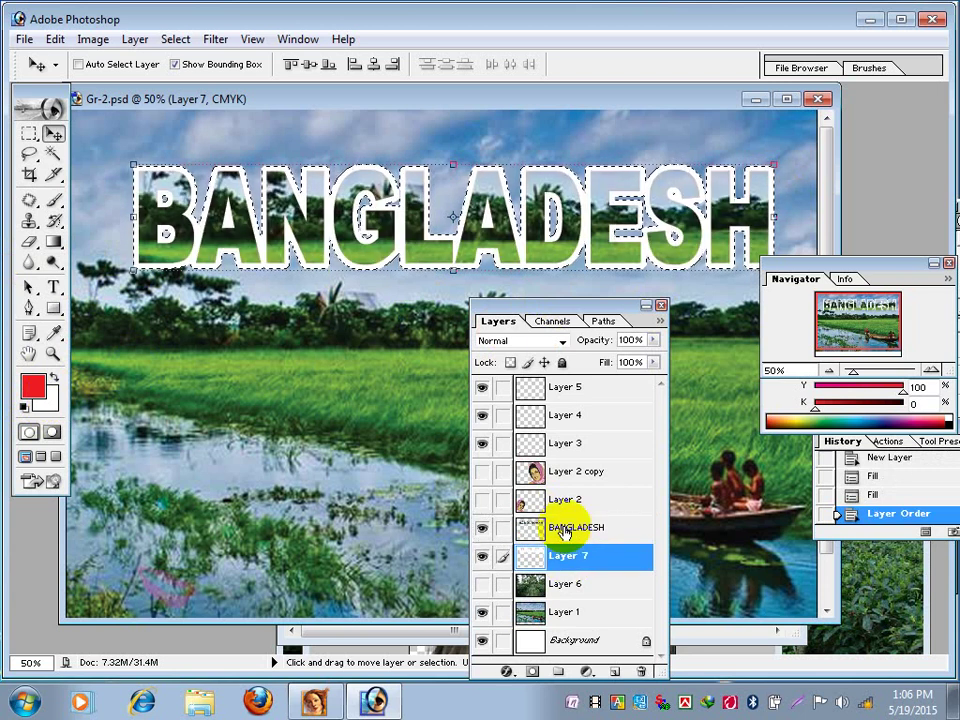
left_click(292, 363)
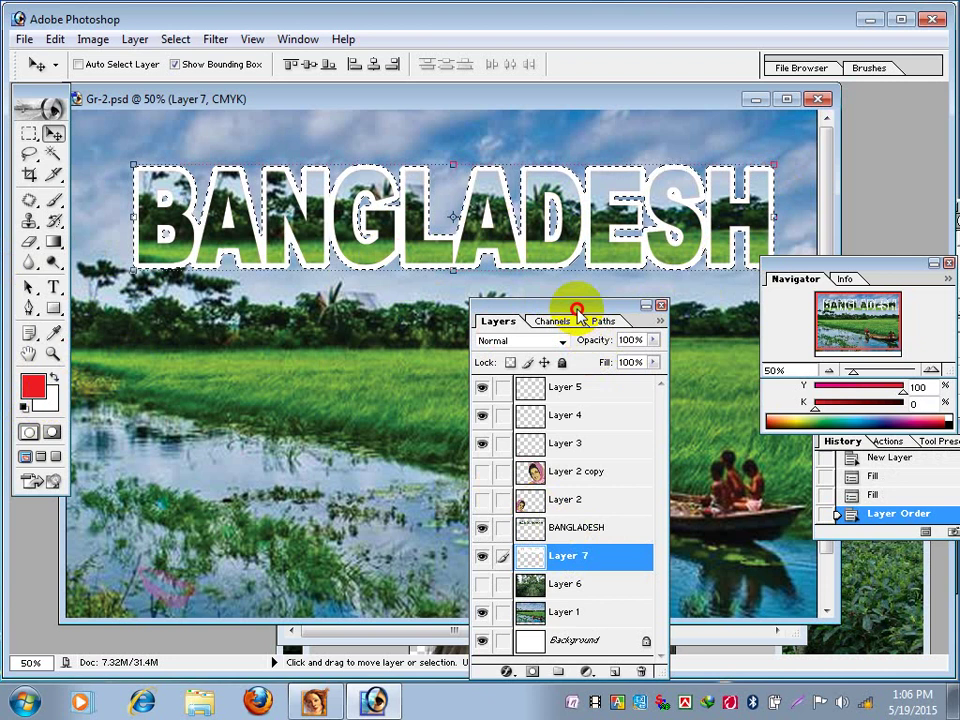
left_click_drag(578, 318, 532, 346)
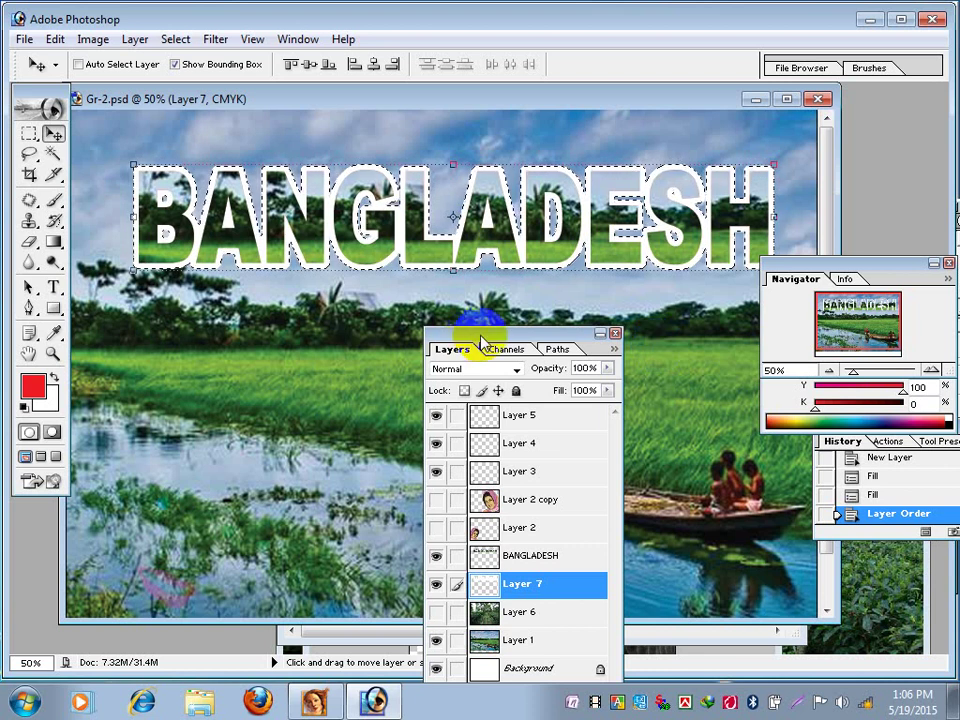
left_click_drag(497, 347, 539, 367)
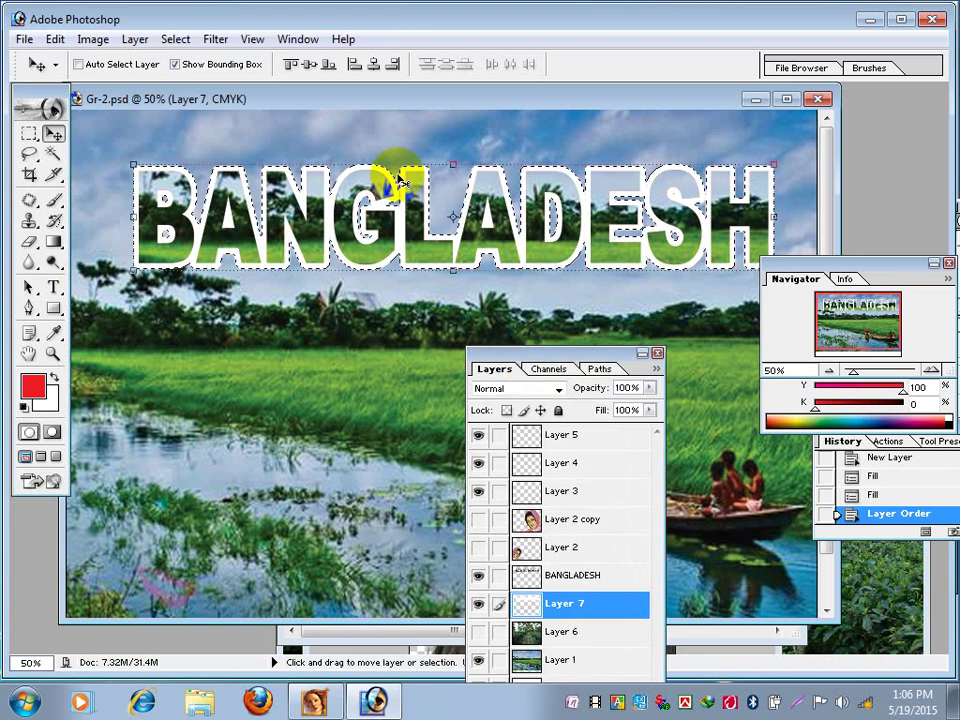
left_click_drag(784, 272, 738, 337)
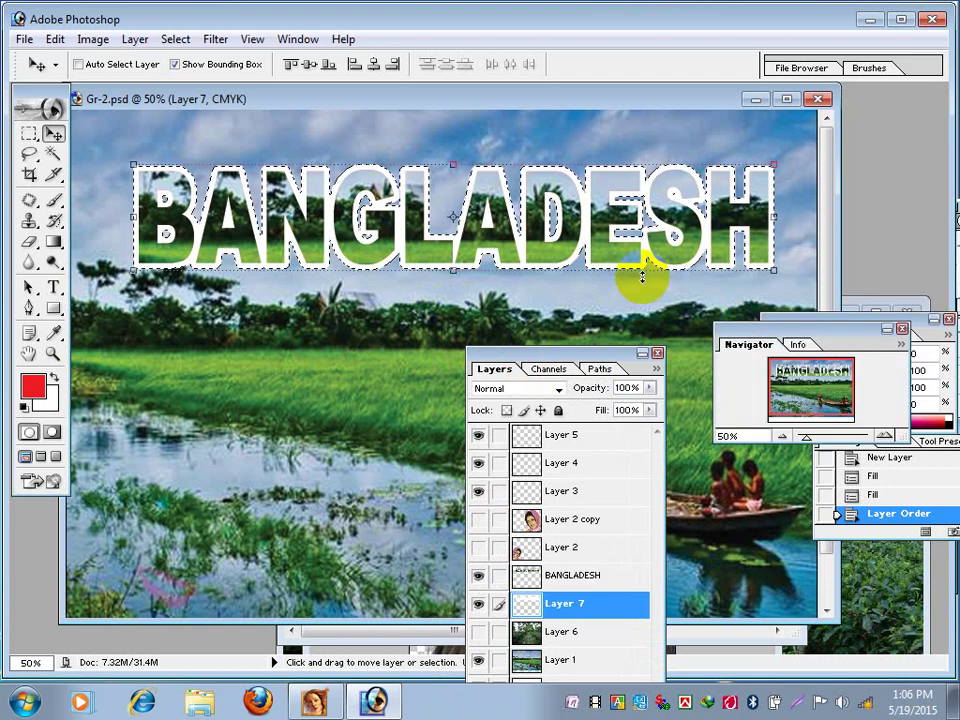
Add a drop shadow to Layer 7: opacity 47%, distance 15 px, spread 4%, size 32 px.
left_click(88, 42)
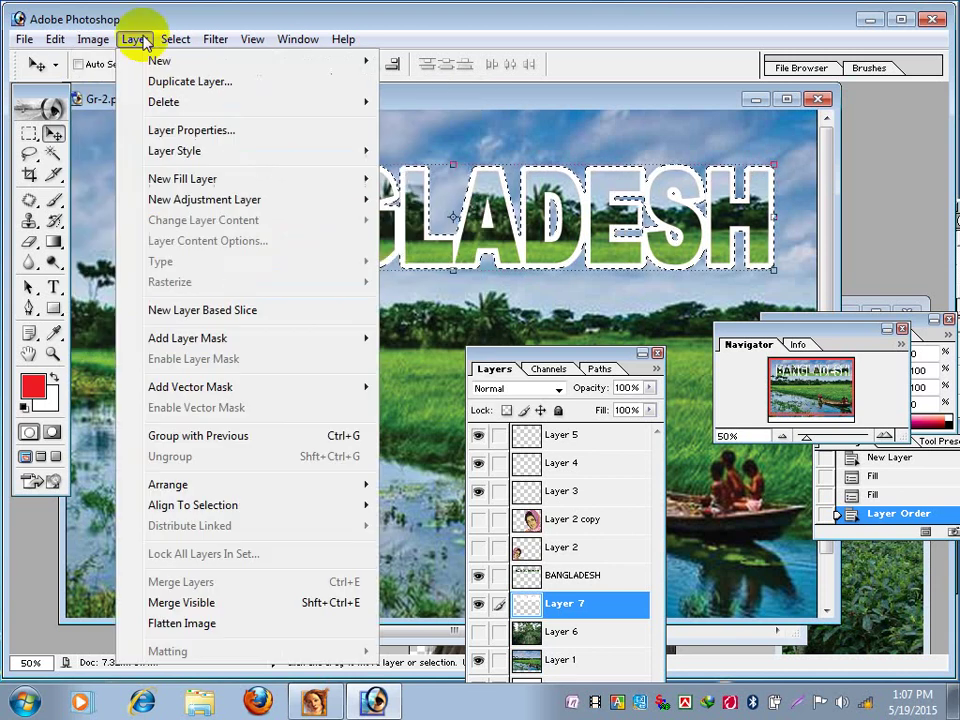
mouse_move(135, 39)
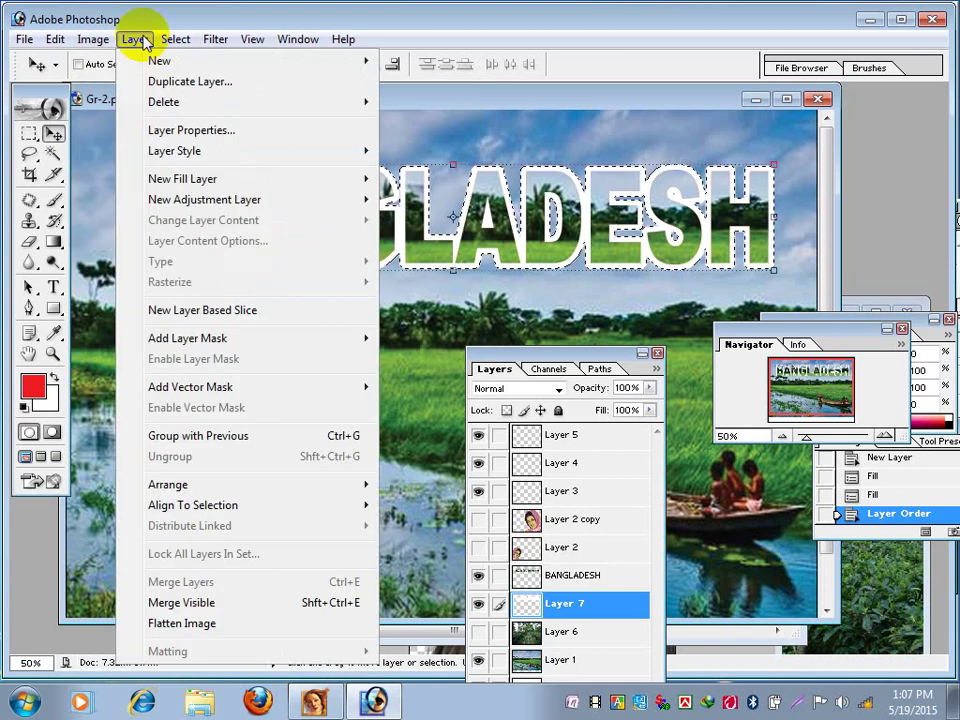
mouse_move(175, 151)
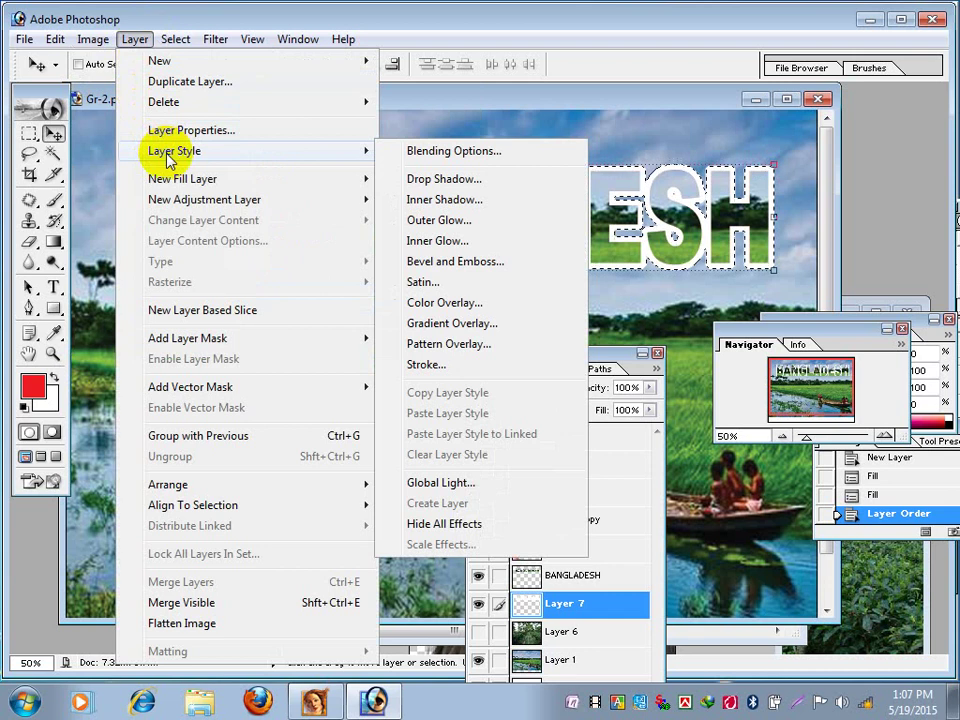
left_click(437, 183)
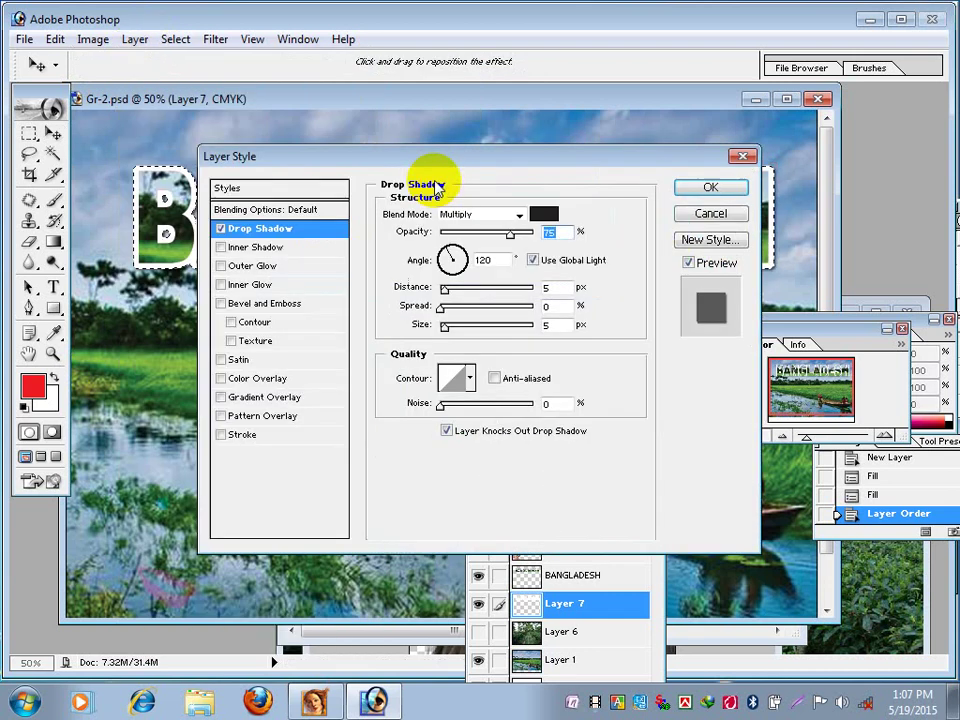
mouse_move(432, 157)
left_mouse_down()
mouse_move(400, 268)
mouse_move(454, 320)
left_mouse_up()
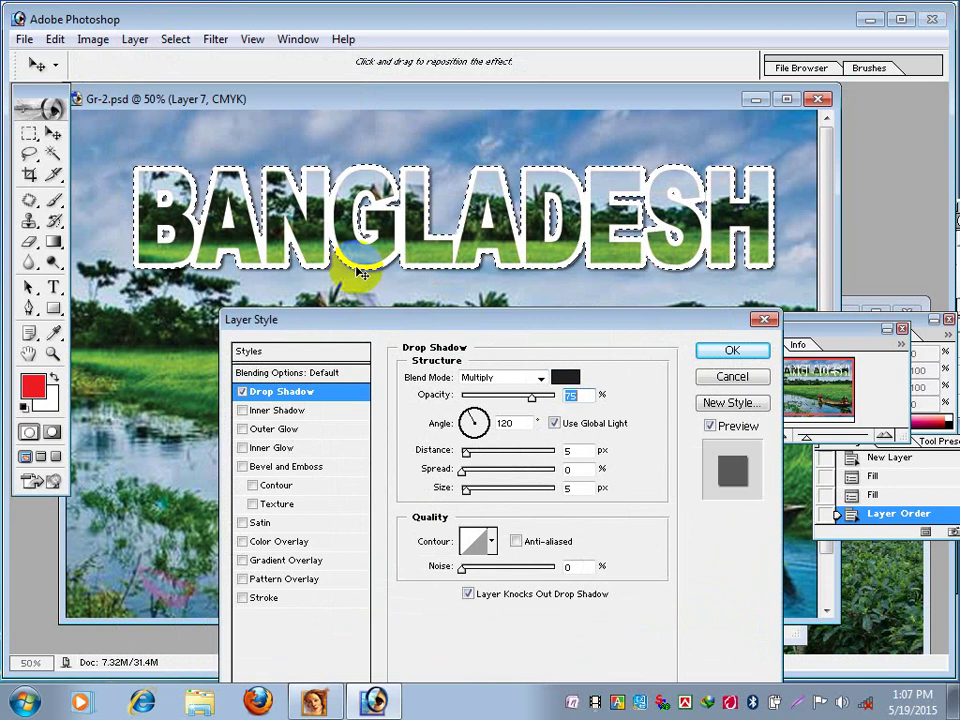
left_click(466, 454)
mouse_move(466, 454)
left_mouse_down()
mouse_move(497, 456)
mouse_move(476, 456)
mouse_move(493, 455)
mouse_move(483, 461)
left_mouse_up()
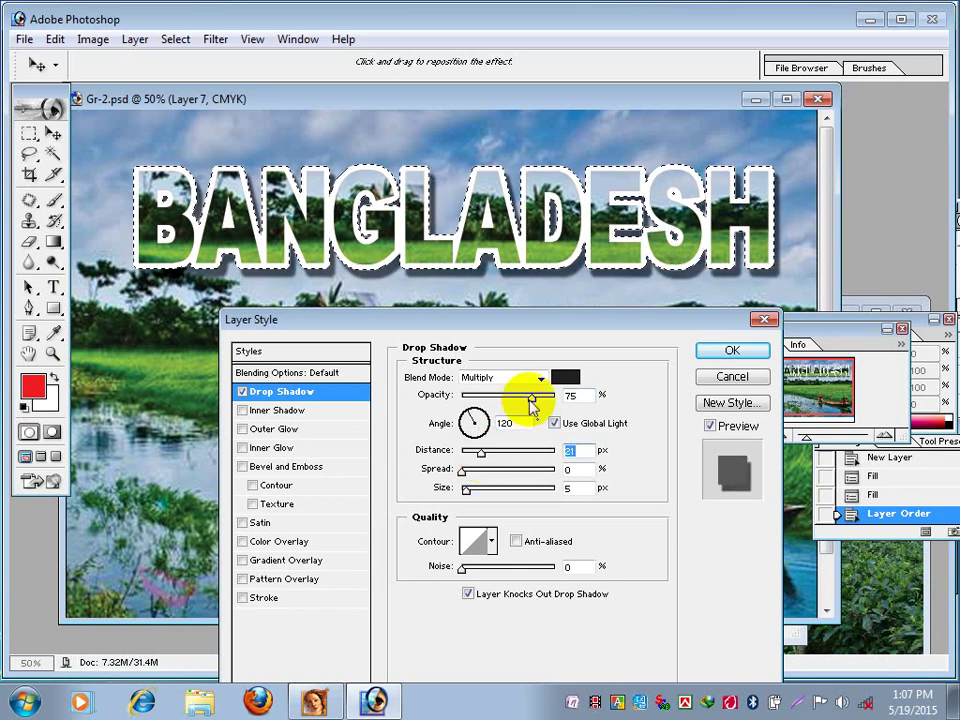
left_click_drag(532, 395, 506, 397)
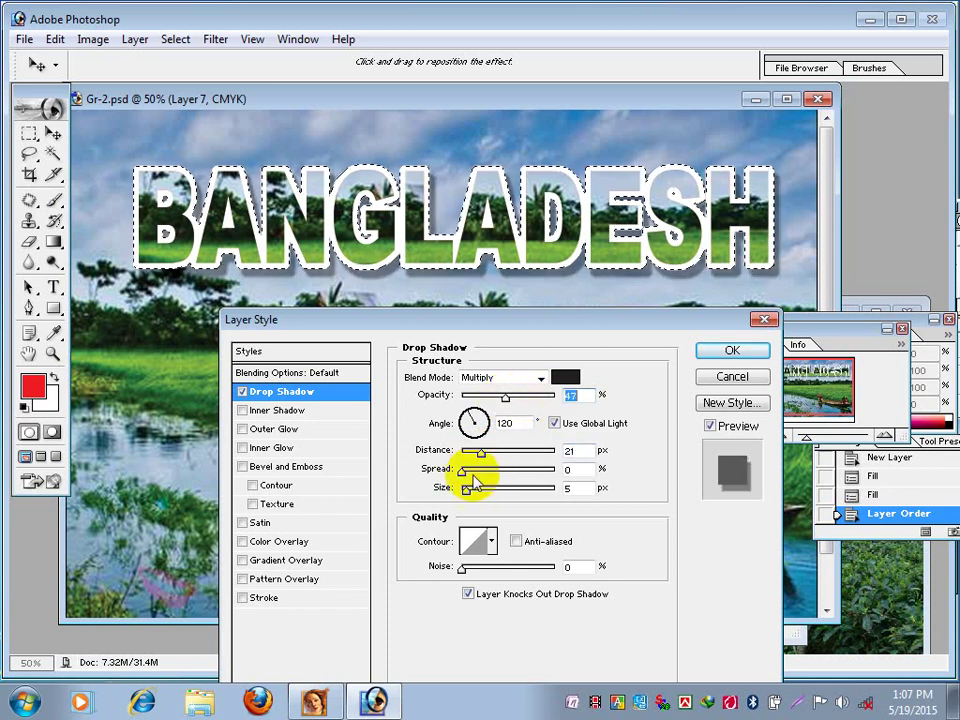
mouse_move(464, 470)
left_mouse_down()
mouse_move(476, 472)
mouse_move(467, 474)
mouse_move(472, 495)
mouse_move(479, 490)
left_mouse_up()
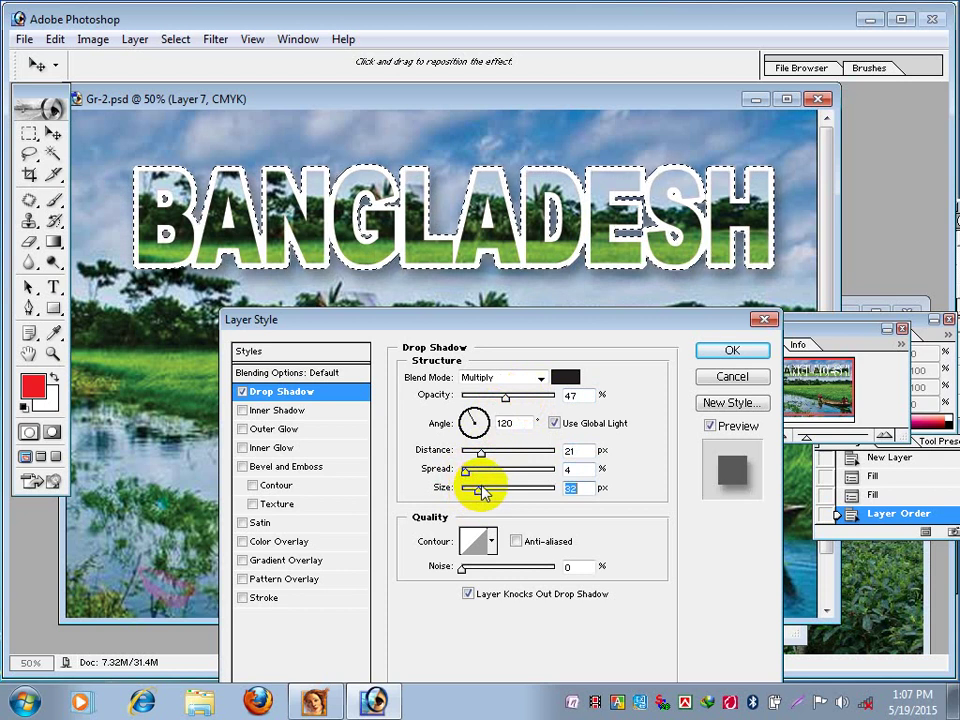
left_click_drag(481, 453, 531, 470)
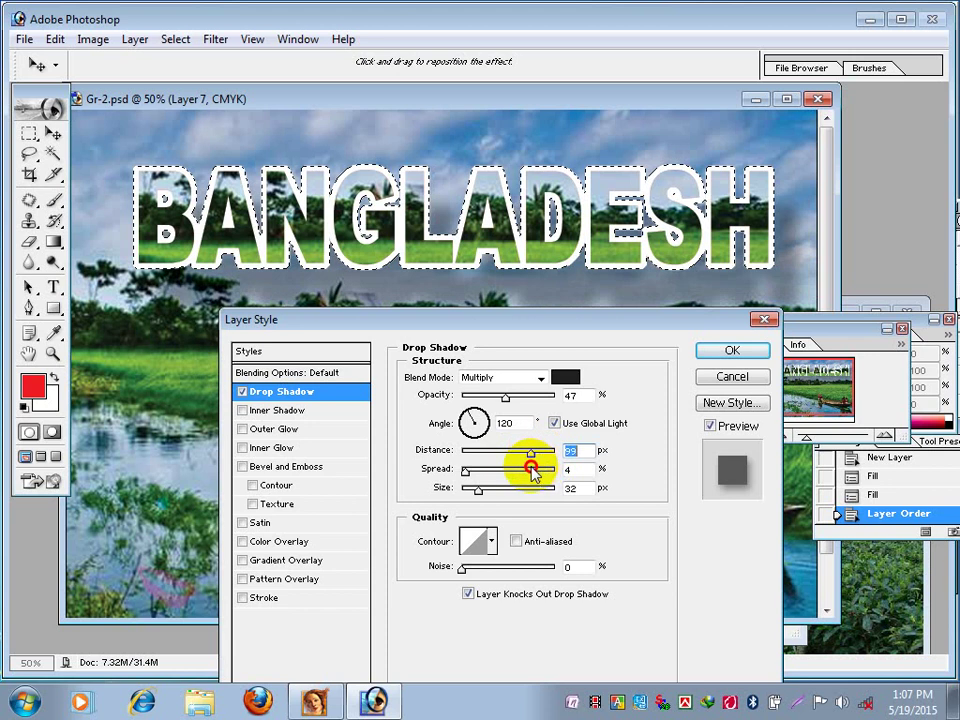
left_click_drag(533, 472, 481, 472)
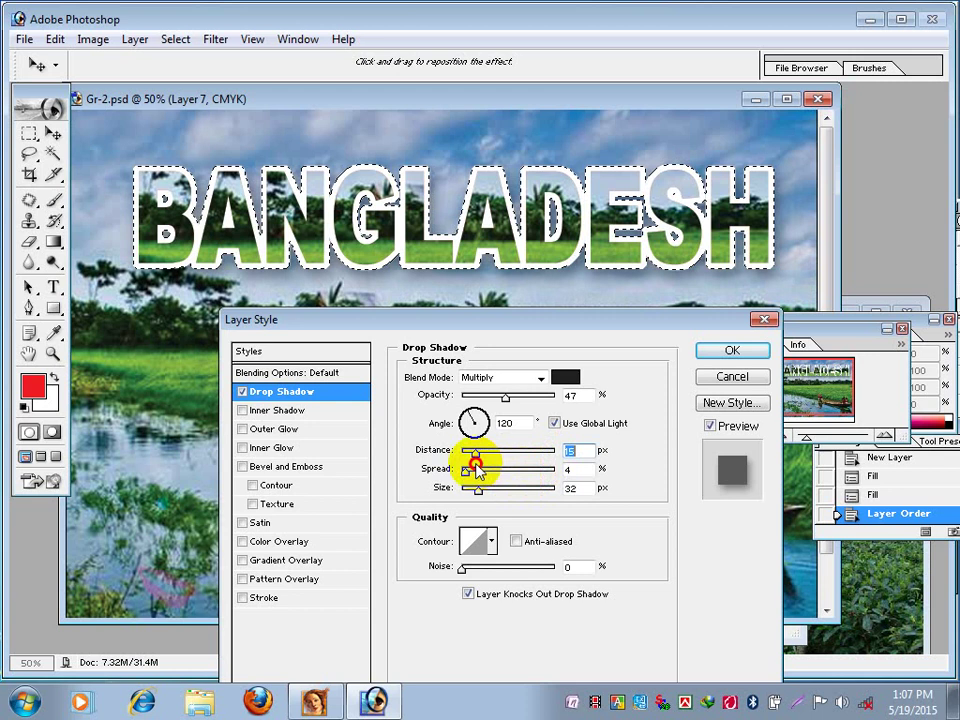
left_click(720, 350)
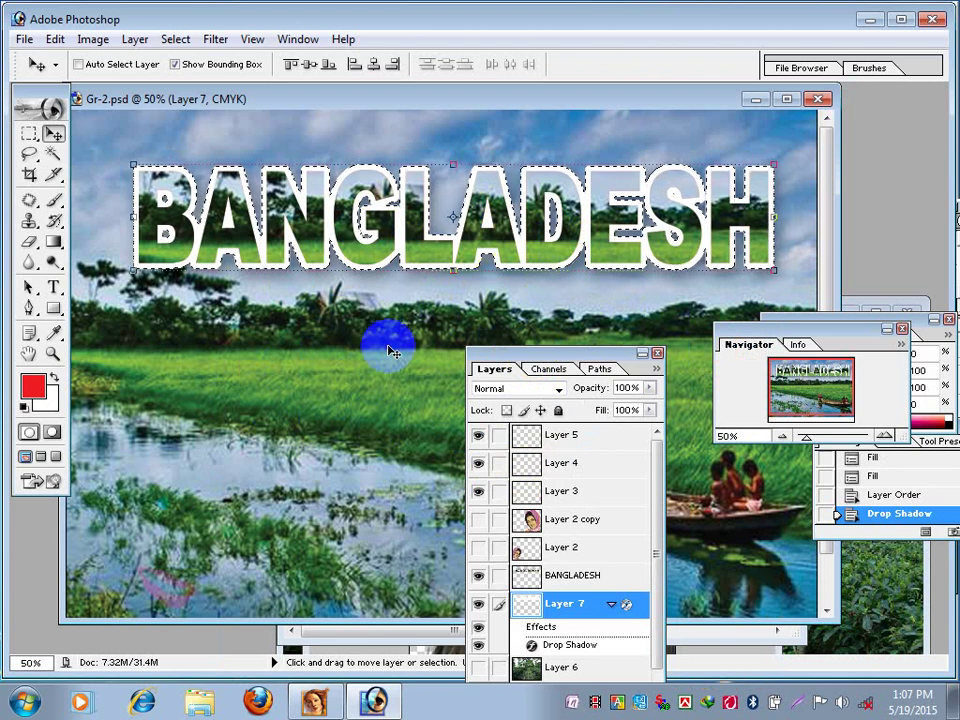
left_click(358, 368)
Remove the selection outline around the BANGLADESH text and zoom to view the page.
left_click(358, 368)
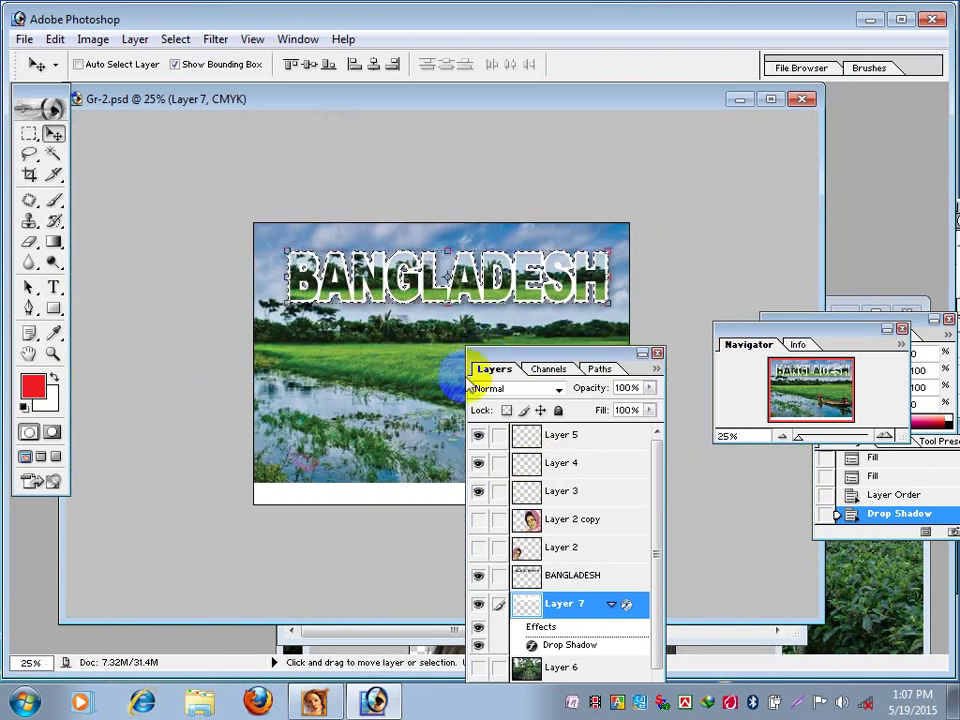
left_click_drag(493, 358, 608, 406)
left_click(29, 133)
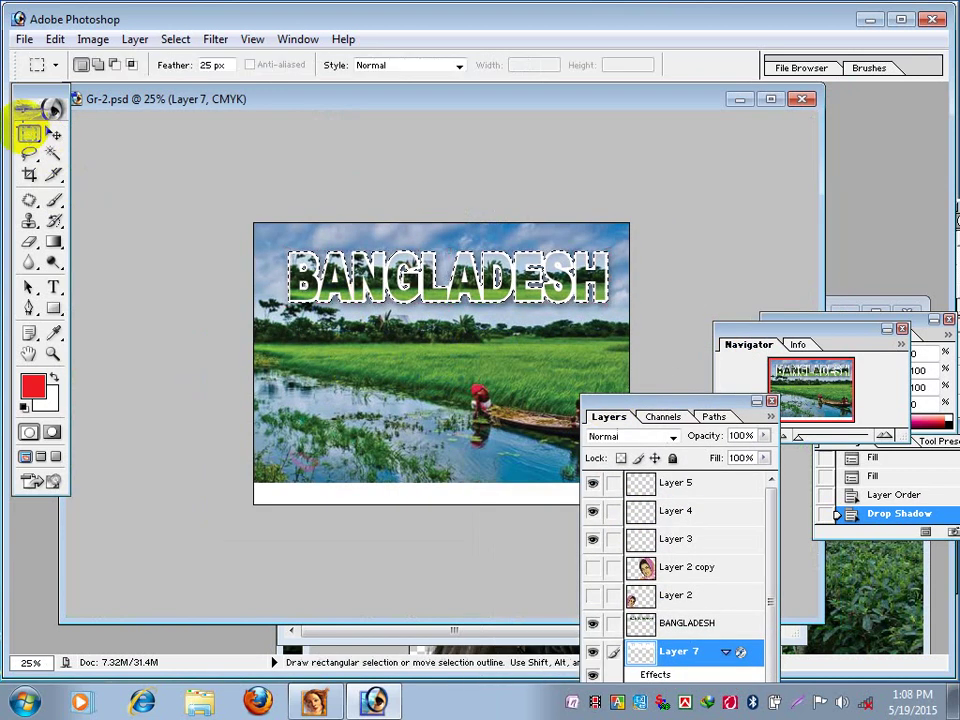
left_click(270, 378)
left_click(467, 354, "ctrl")
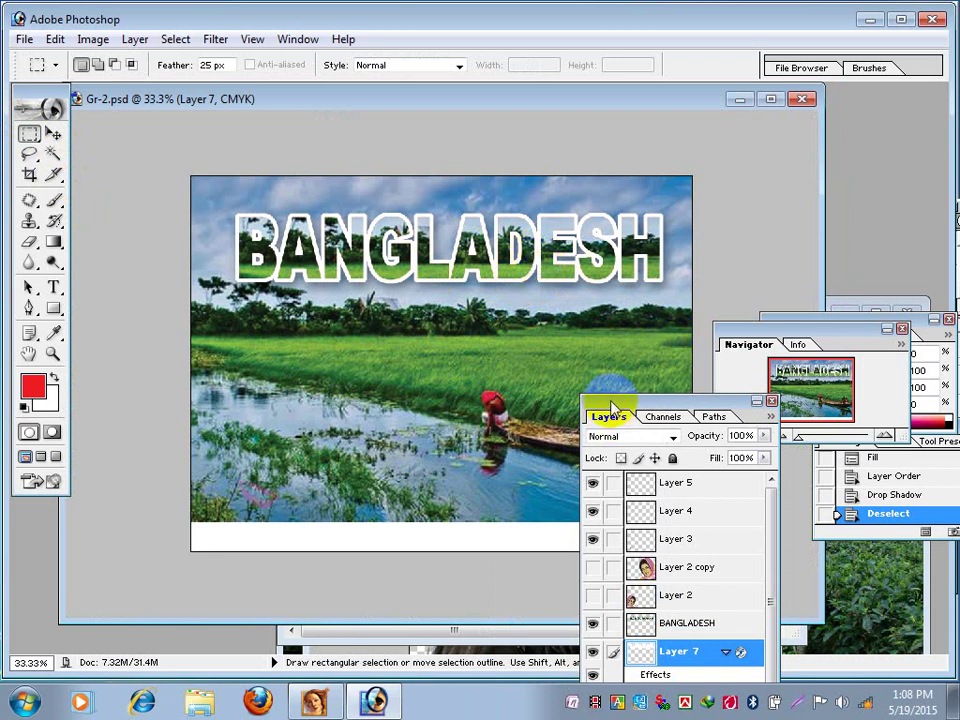
Place the Layers palette beside the document, make Layer 1 active and choose the Move tool.
left_click_drag(610, 405, 730, 186)
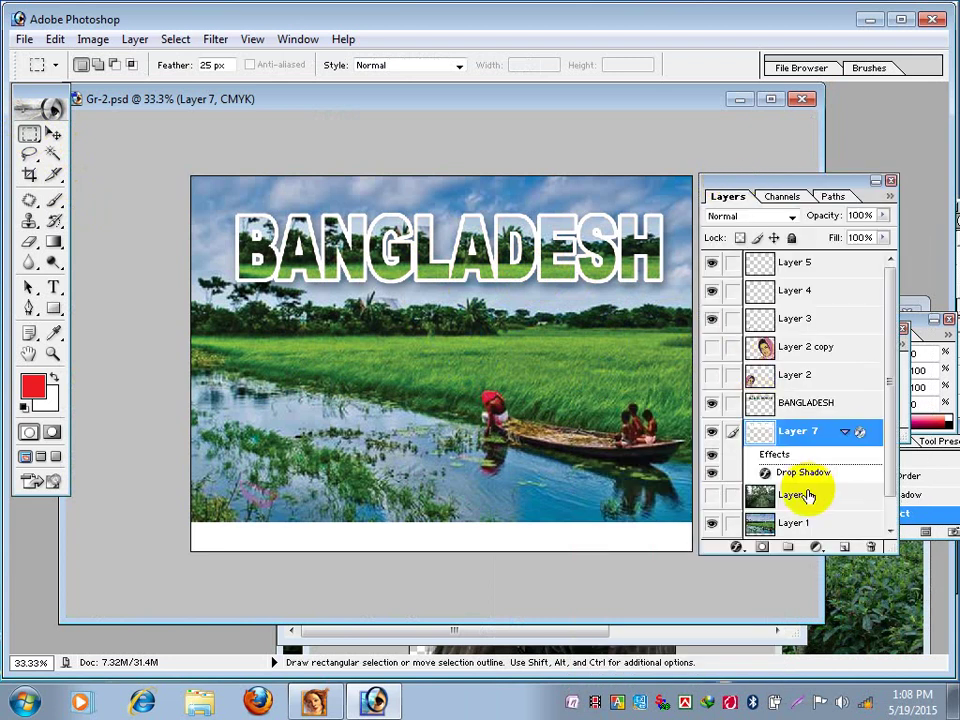
left_click_drag(750, 180, 742, 162)
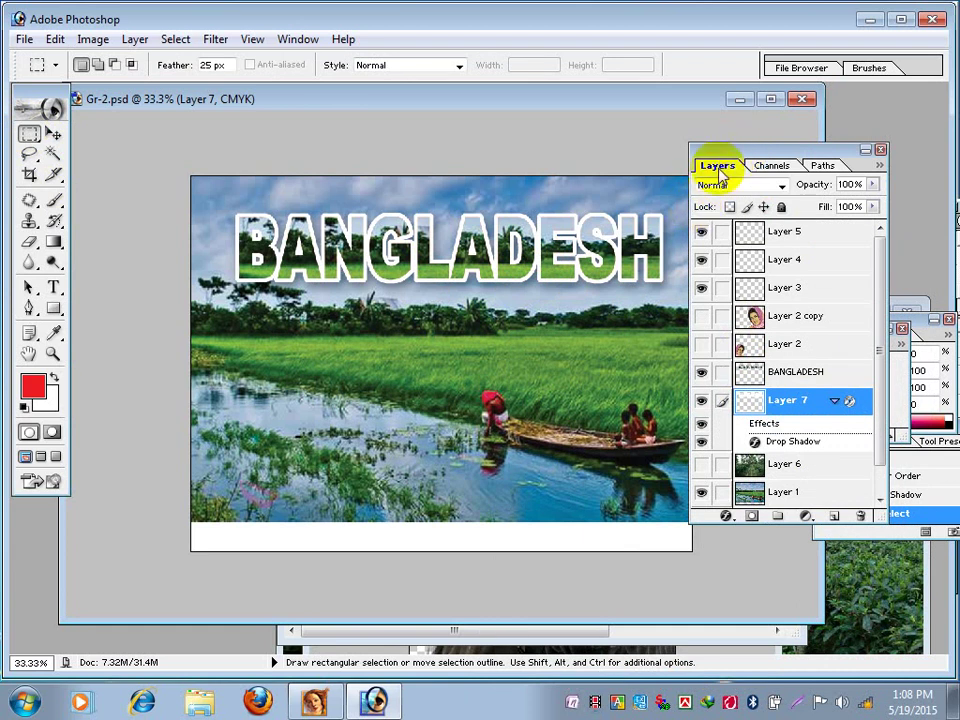
left_click(722, 152)
left_click_drag(722, 152, 759, 165)
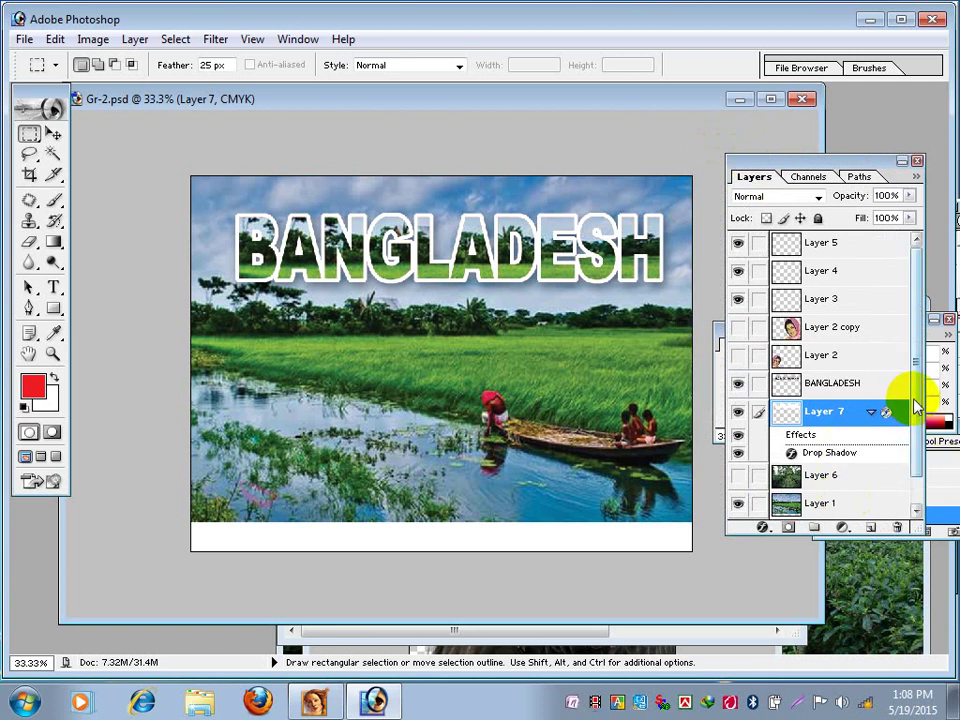
left_click_drag(915, 405, 917, 418)
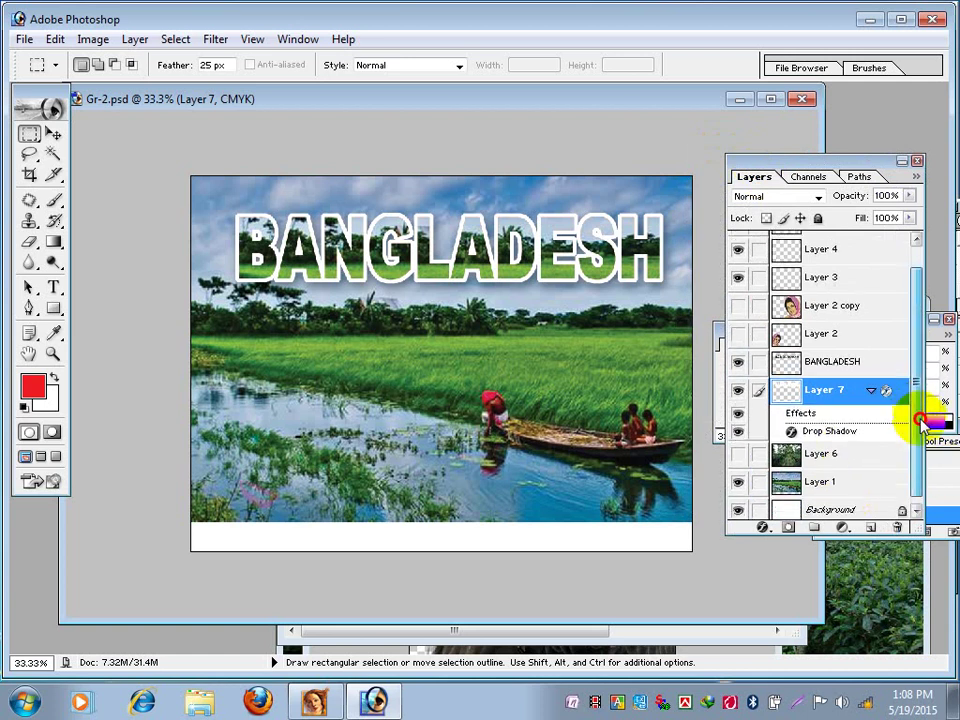
left_click(833, 476)
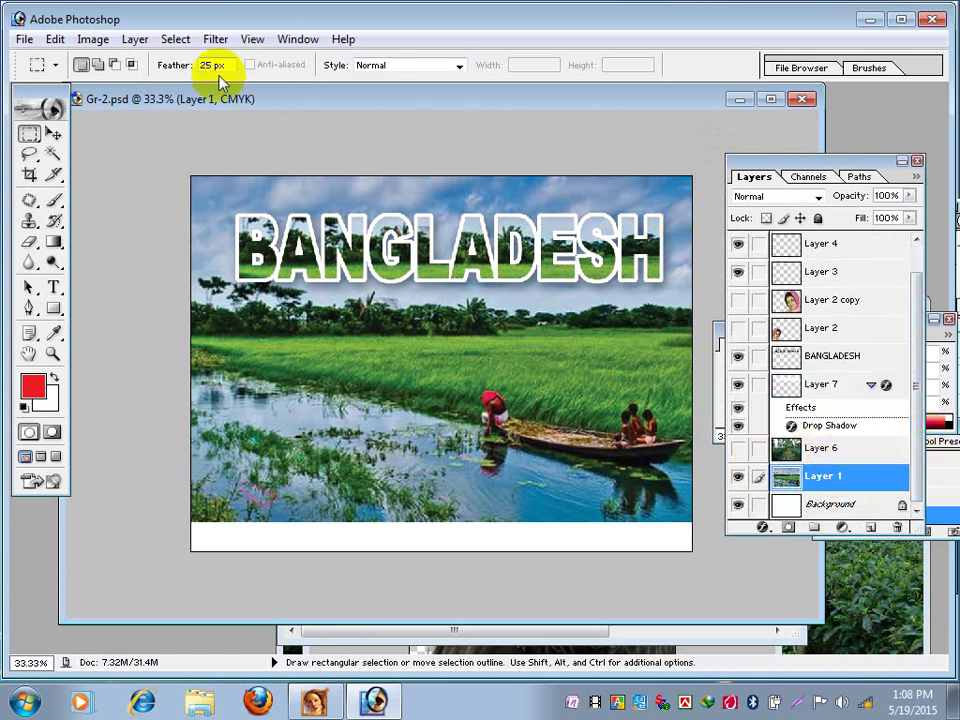
left_click(53, 133)
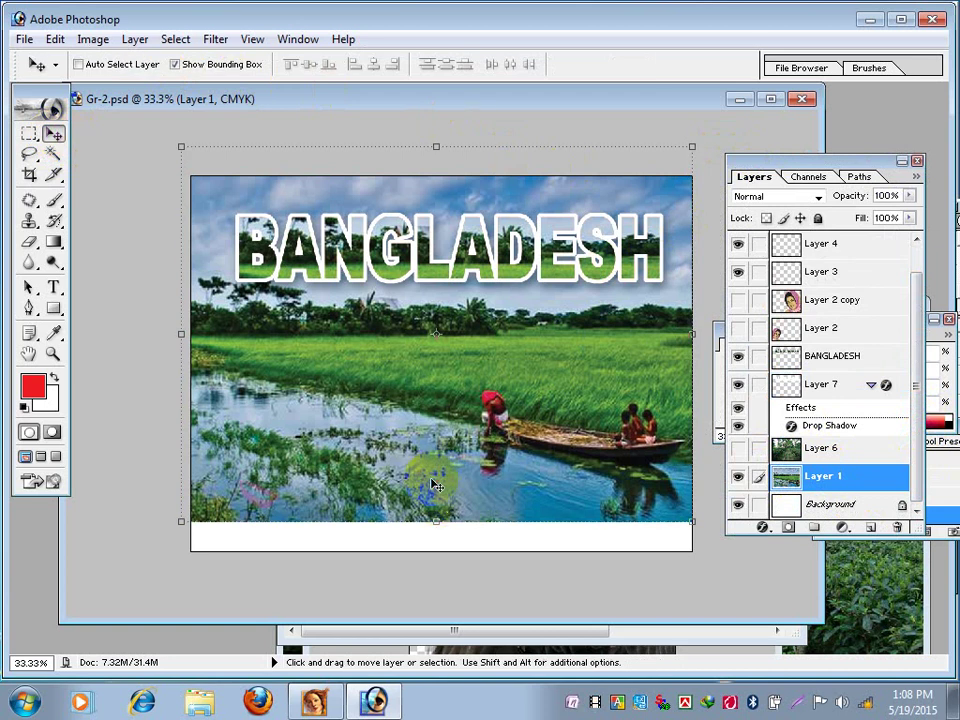
left_click_drag(436, 486, 436, 515)
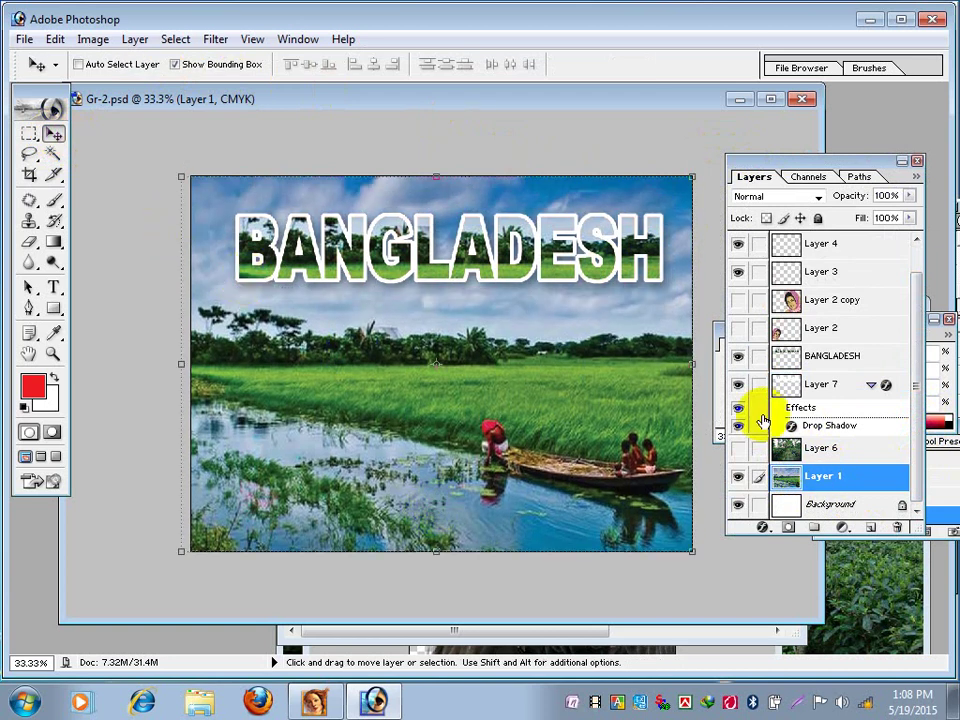
left_click(737, 330)
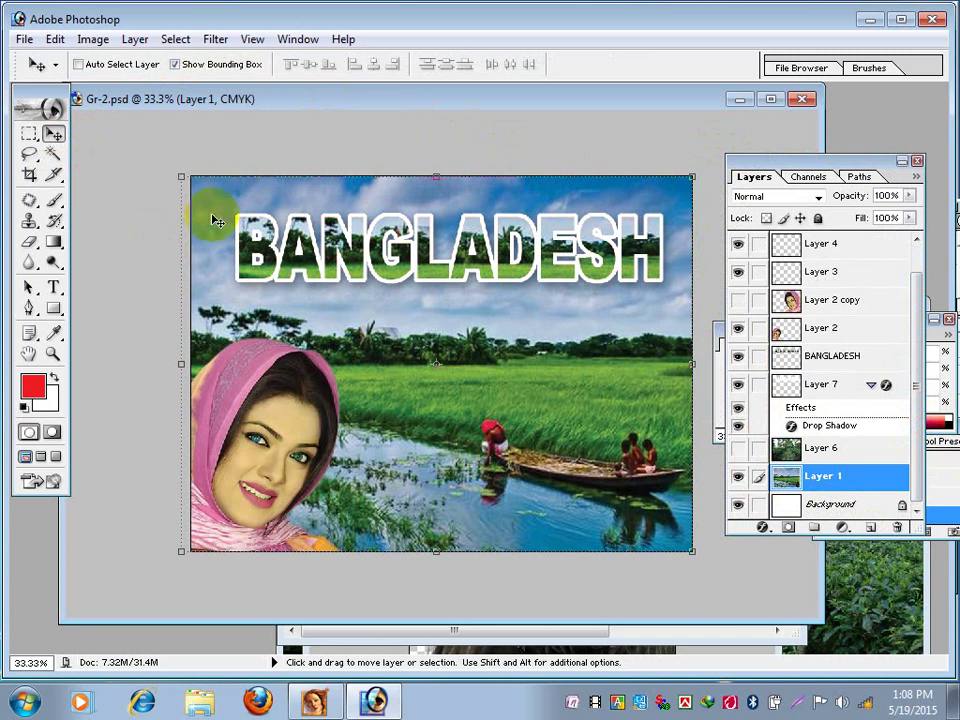
left_click(24, 39)
left_click(55, 196)
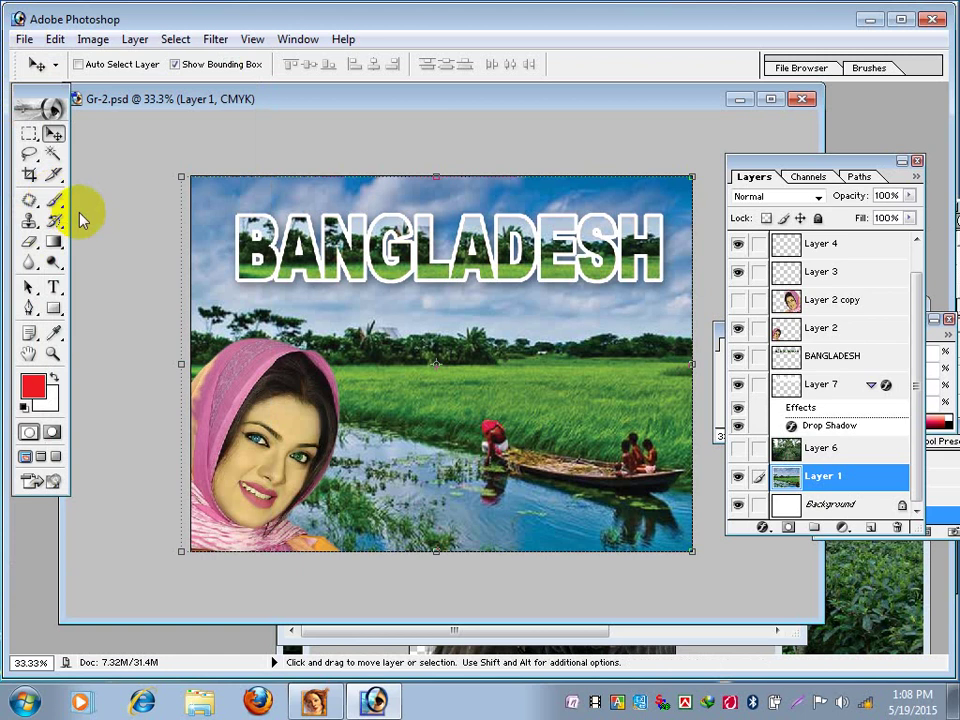
left_click(29, 133)
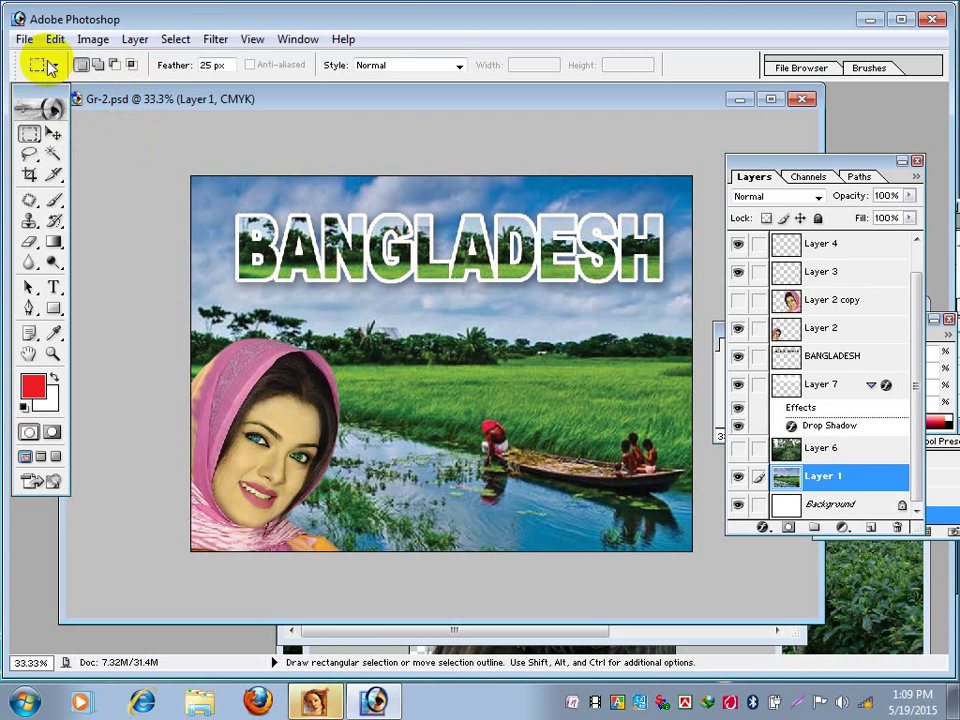
Create a new white document 8 × 6 inches at 200 pixels/inch.
left_click(24, 40)
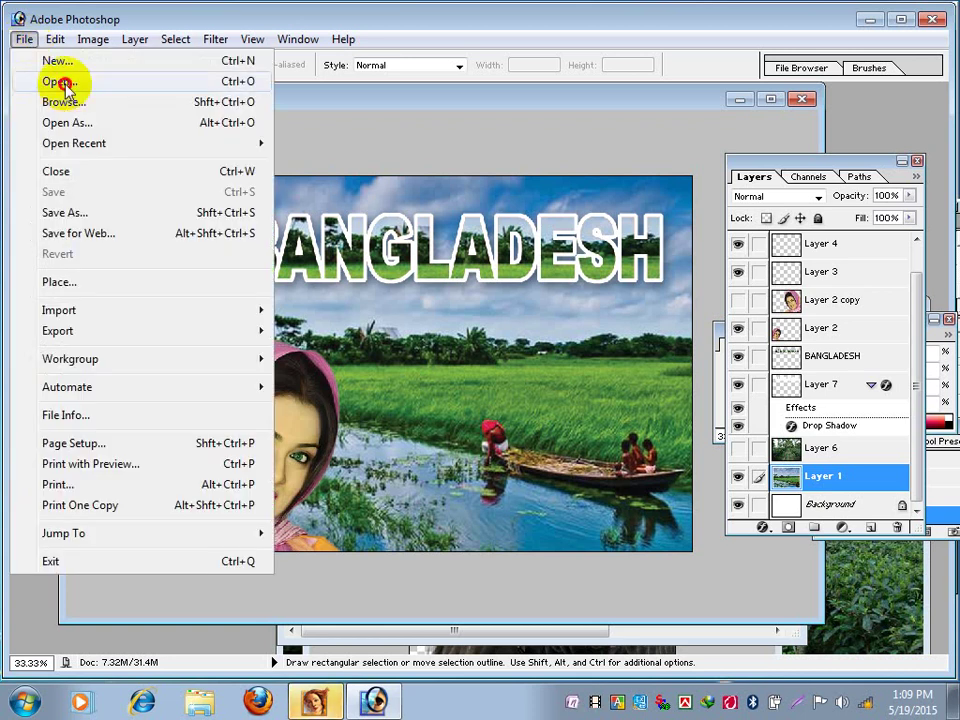
left_click(50, 61)
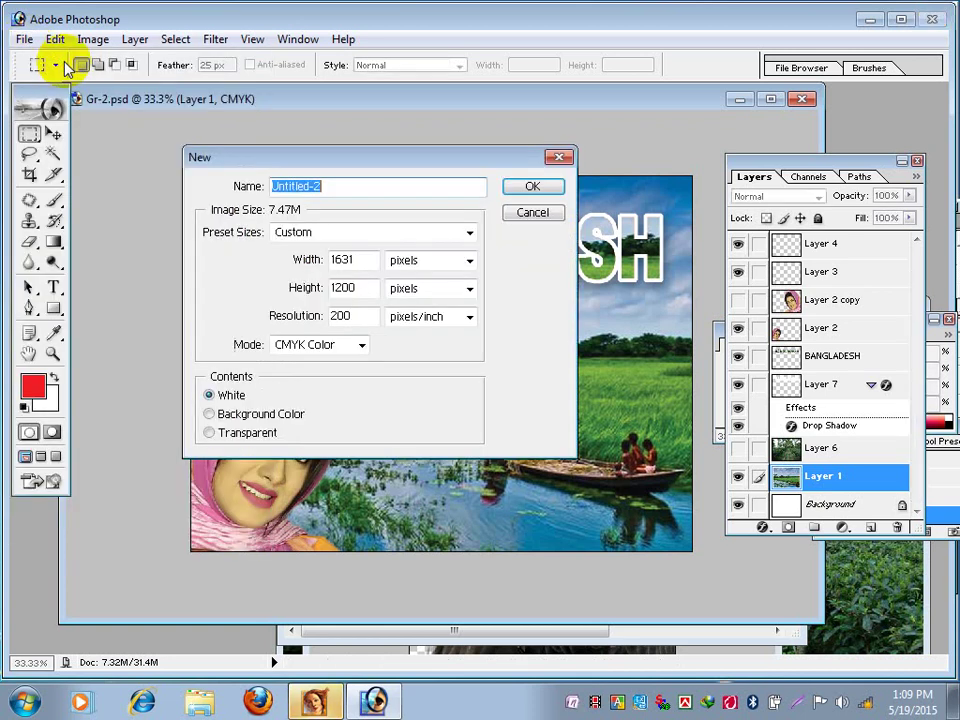
left_click(428, 262)
left_click(420, 293)
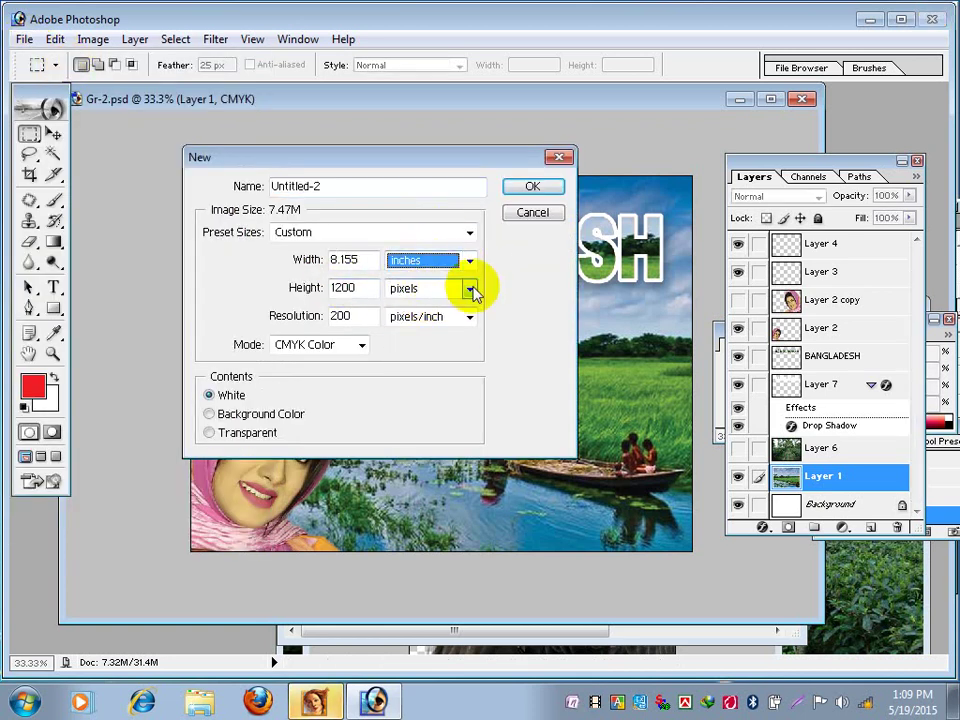
left_click(469, 289)
left_click(422, 322)
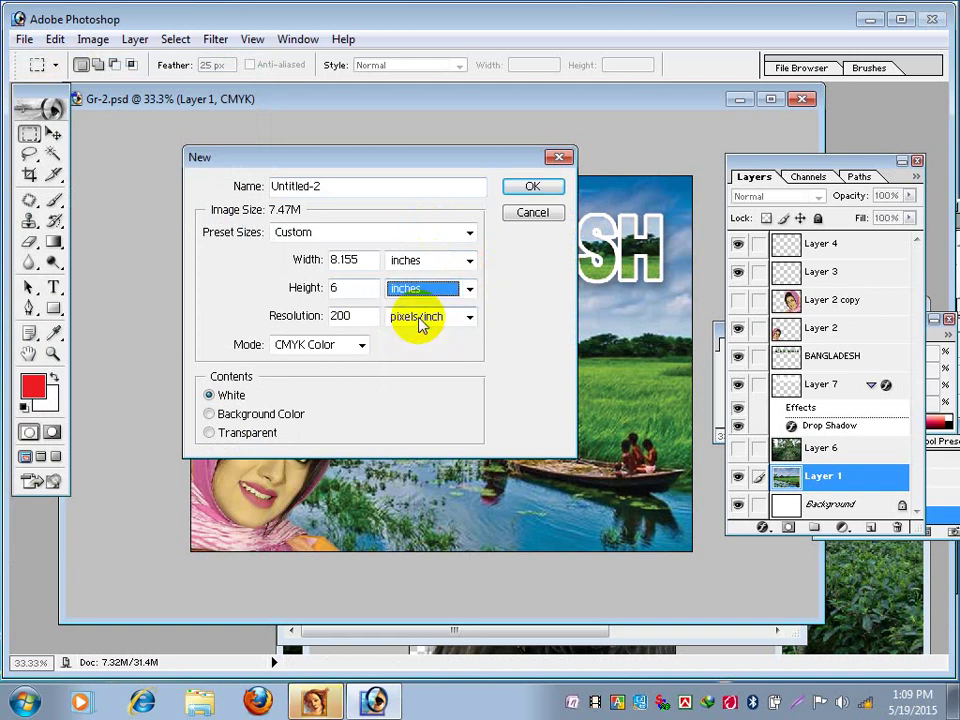
double_click(356, 259)
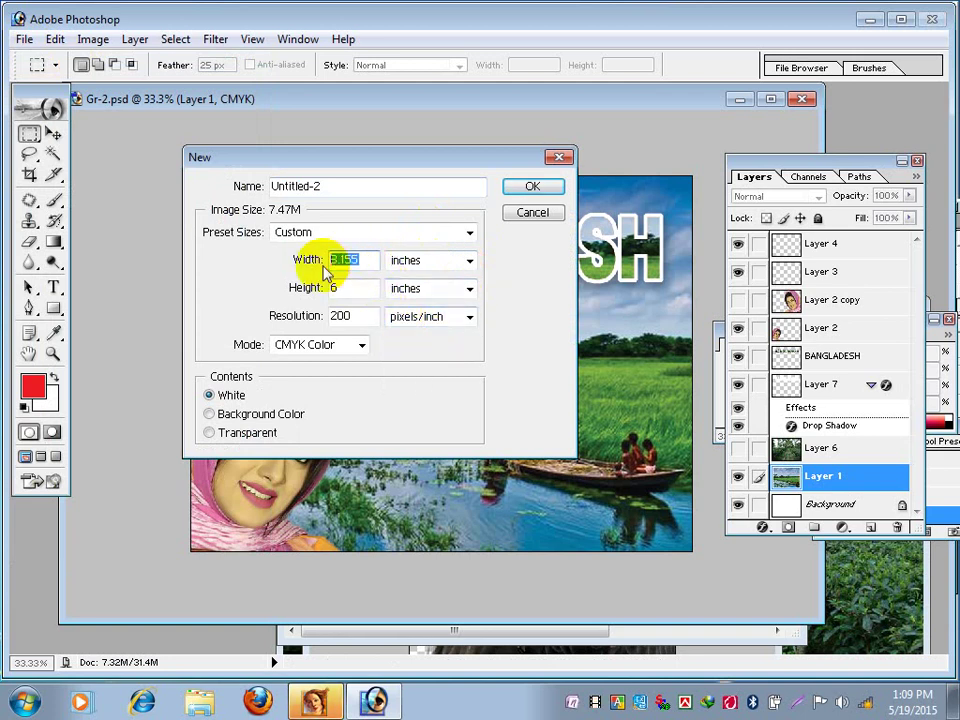
type("8")
left_click(527, 188)
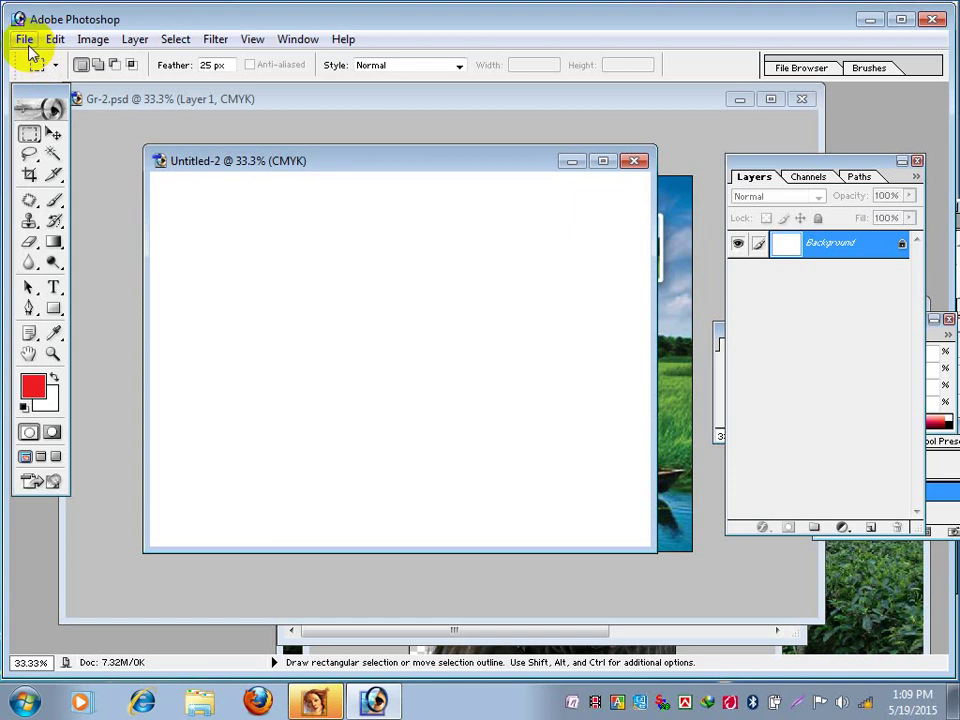
Drag the n3.jpg tea-garden photo into Untitled-2 as Layer 1.
left_click(858, 573)
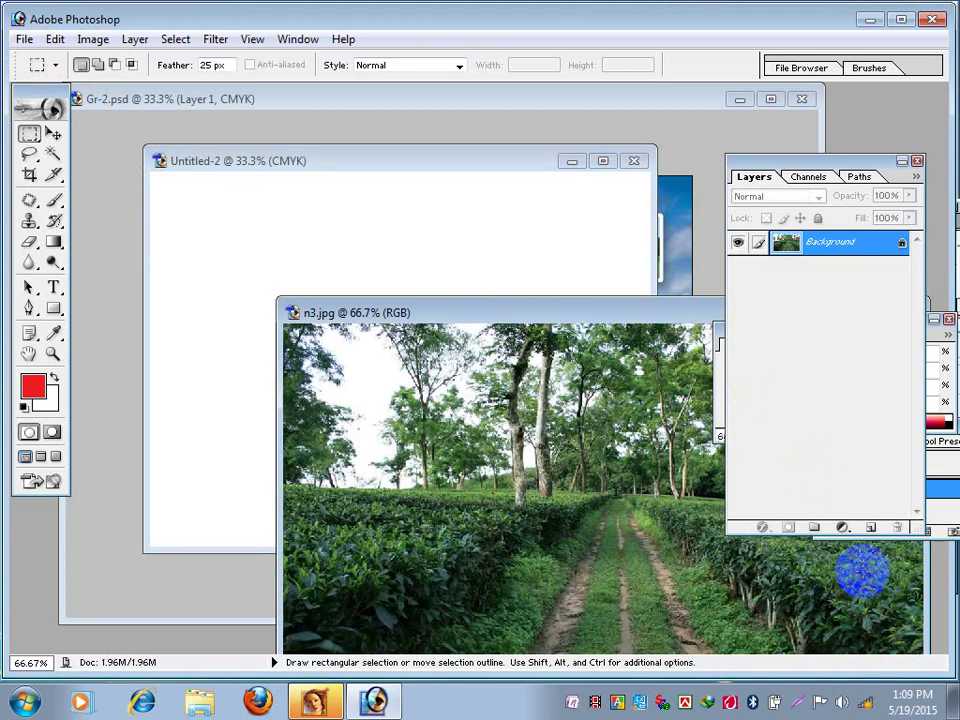
left_click_drag(446, 317, 265, 378)
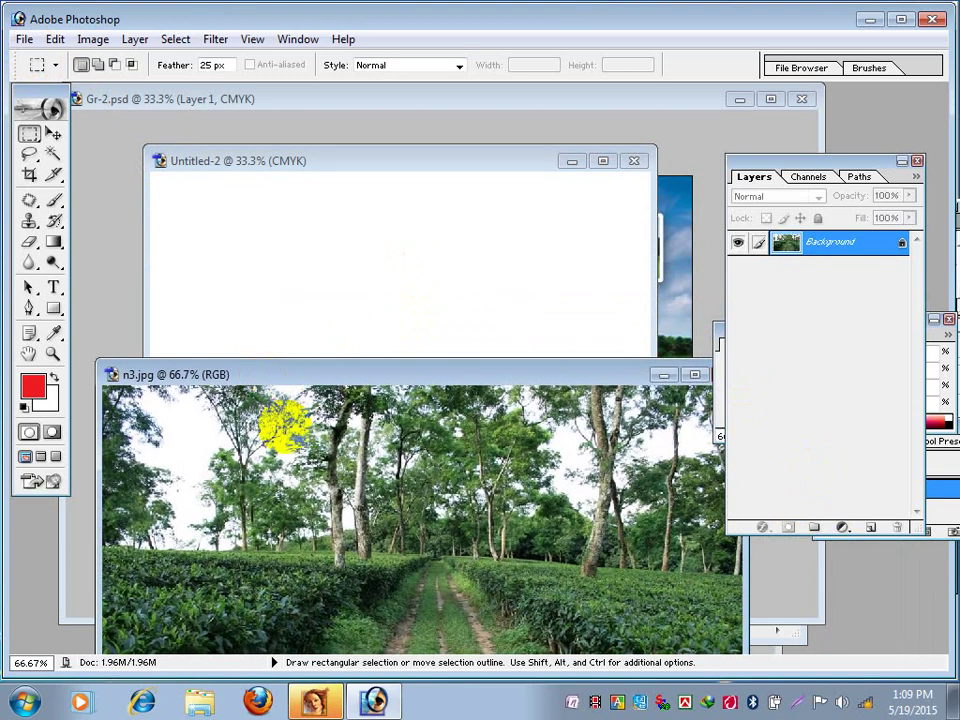
left_click(53, 133)
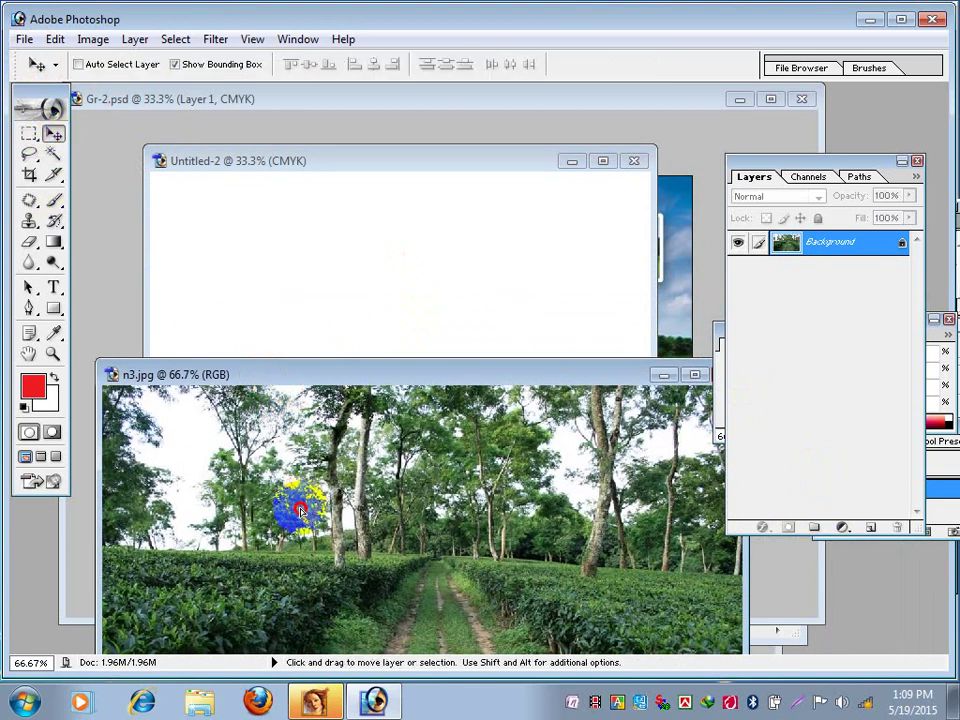
mouse_move(300, 511)
left_mouse_down()
mouse_move(358, 285)
mouse_move(350, 310)
mouse_move(363, 330)
left_mouse_up()
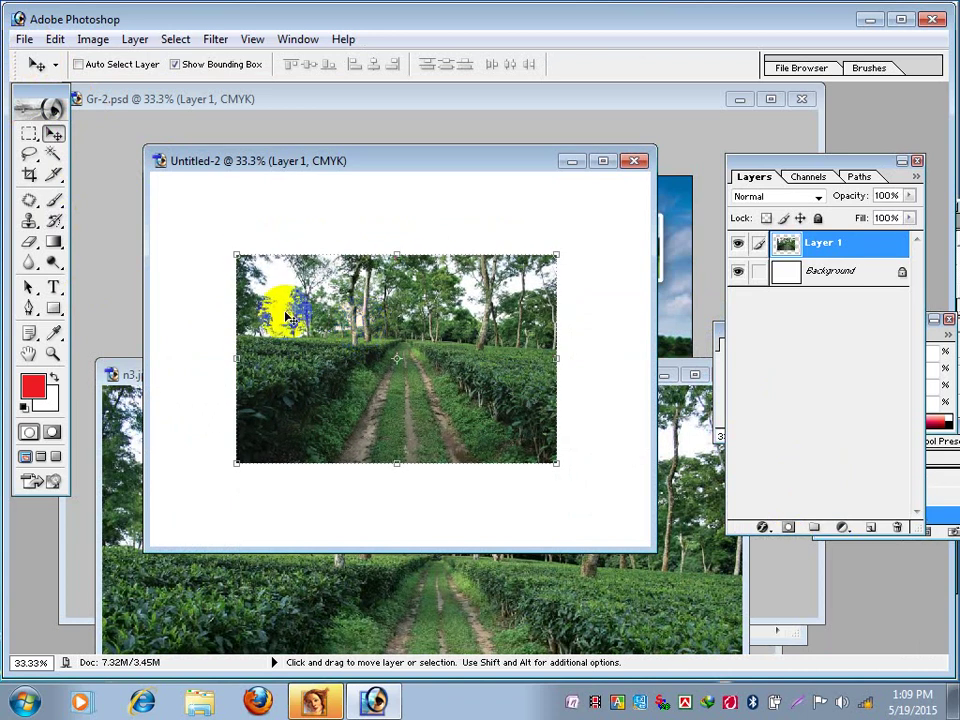
left_click_drag(246, 161, 245, 145)
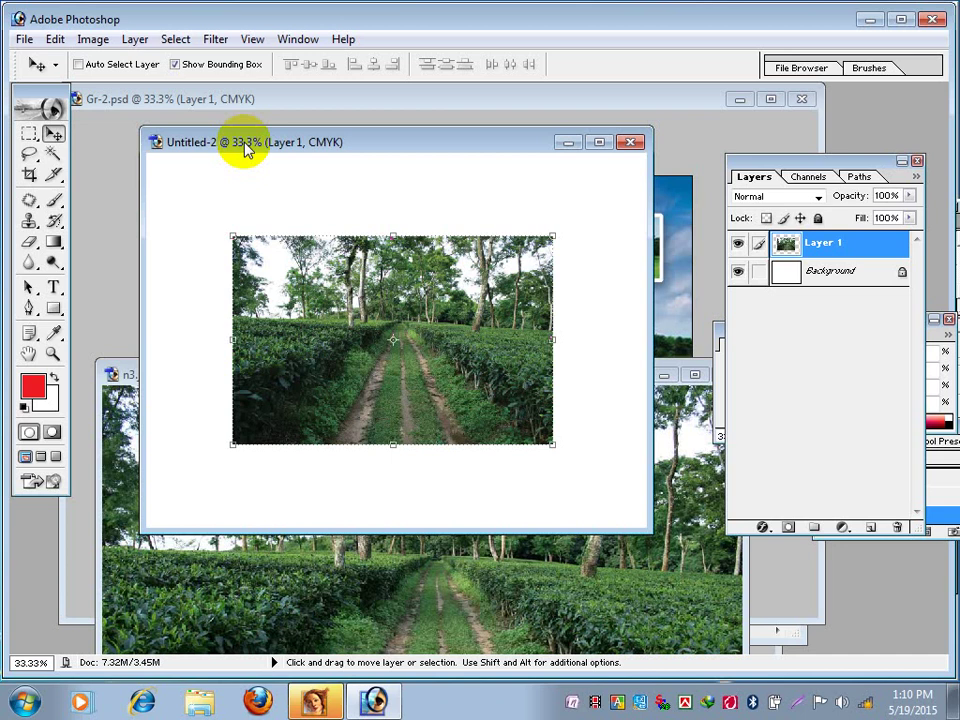
Type the text 2015 on the tea-garden photo.
left_click(53, 287)
left_click(360, 352)
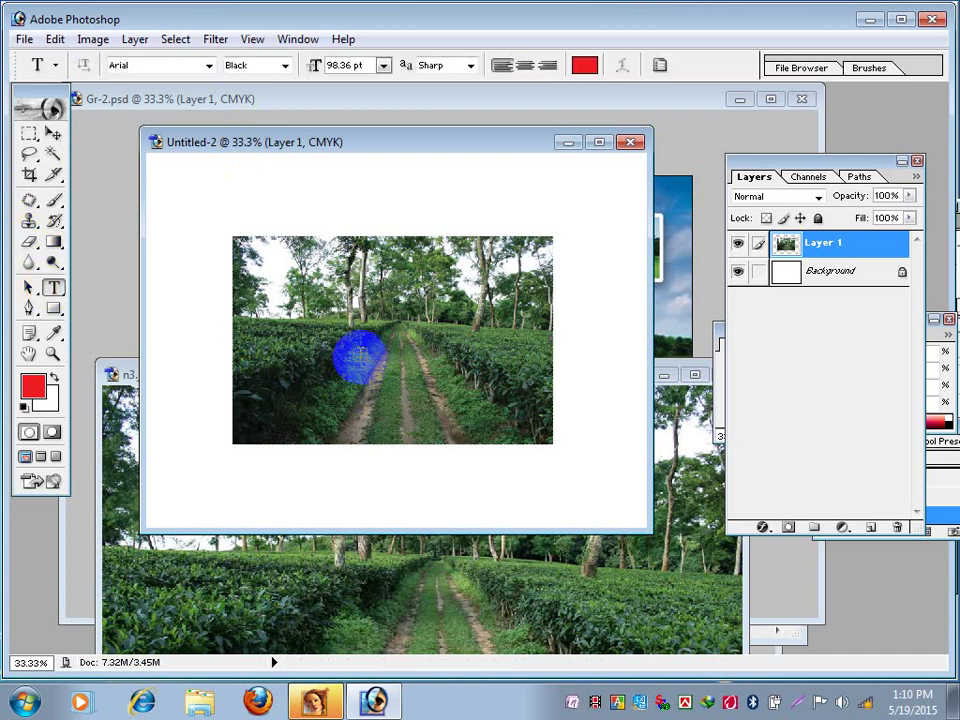
type("21")
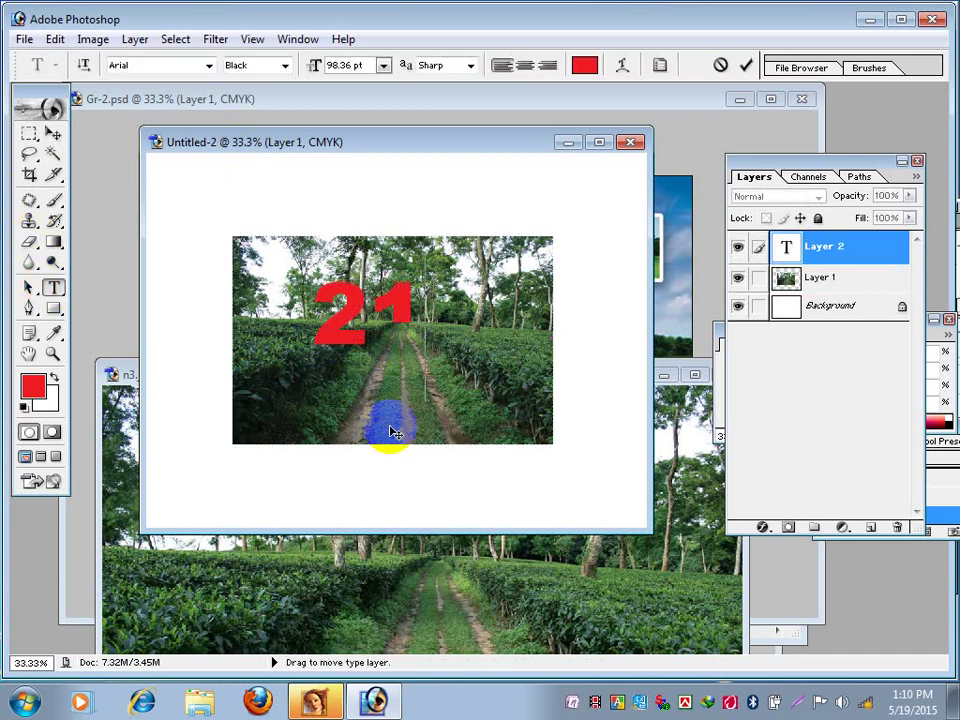
key("BackSpace")
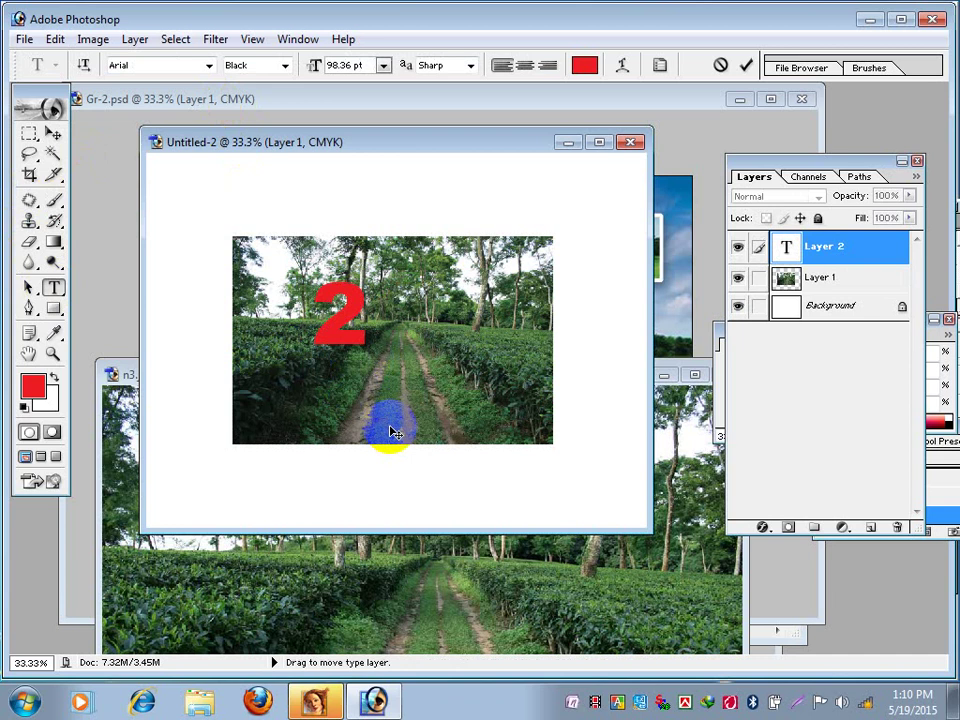
type("015")
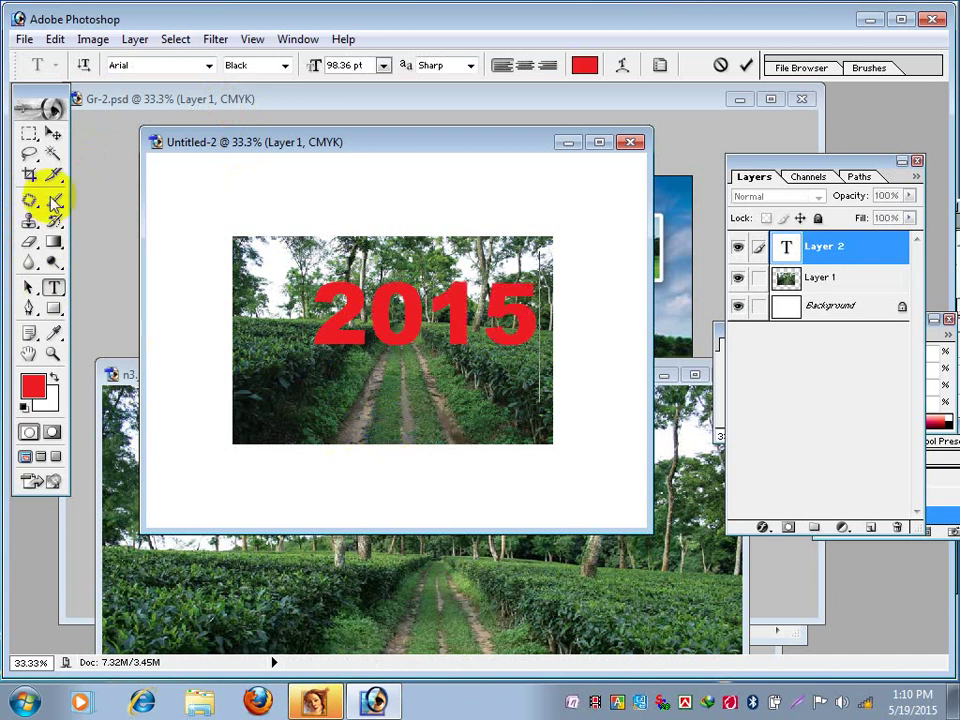
Enlarge the 2015 text taller and wider and position it over the photo.
left_click(53, 133)
left_click_drag(372, 330, 326, 333)
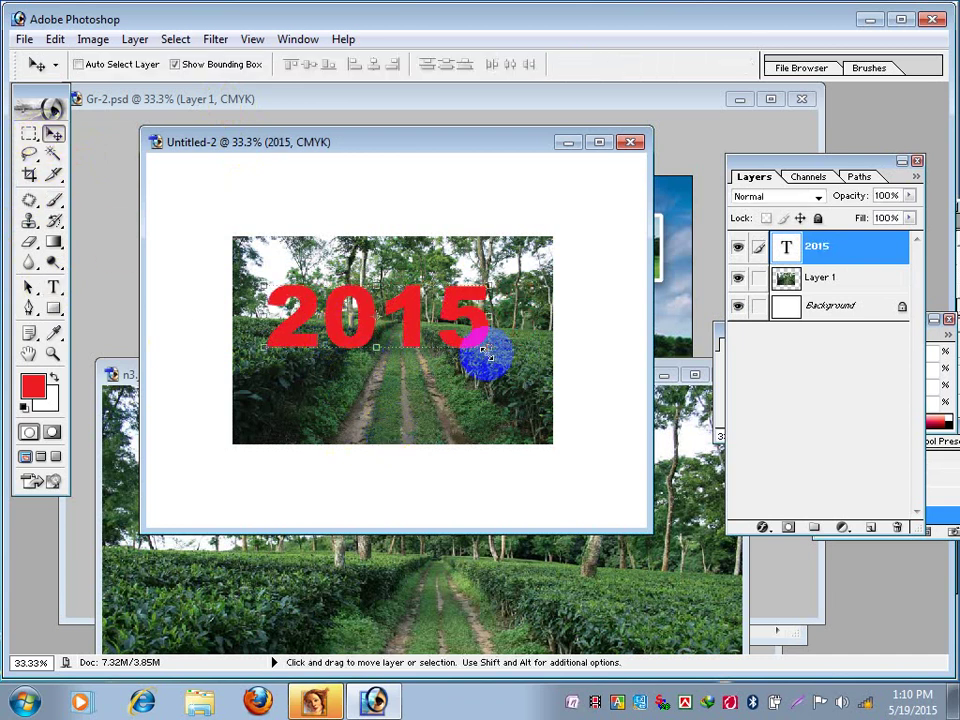
left_click_drag(490, 347, 540, 403)
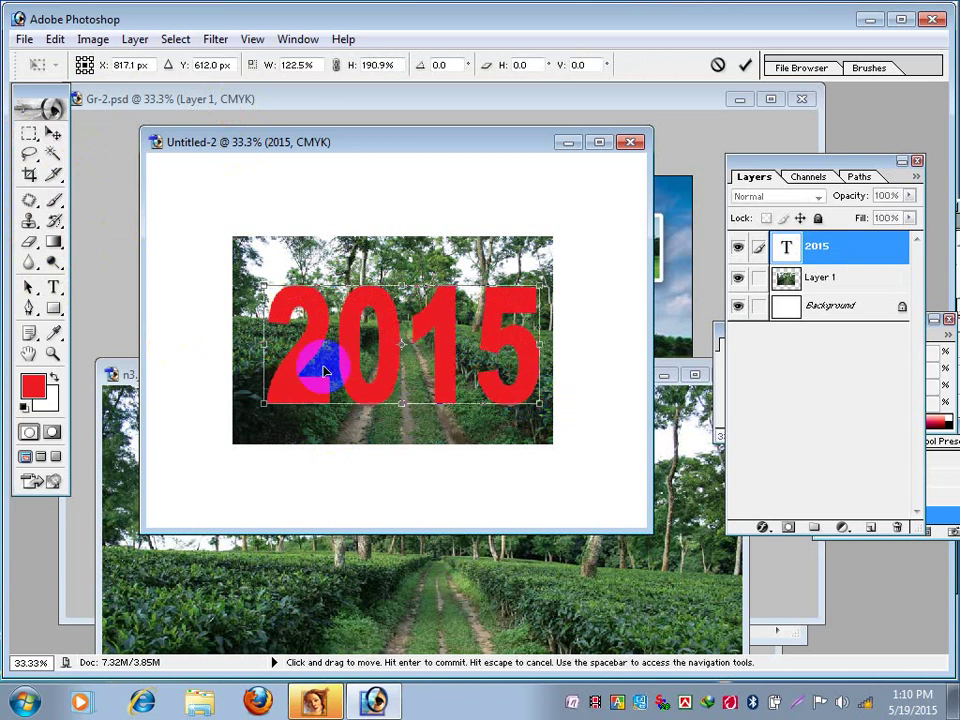
left_click_drag(263, 343, 245, 344)
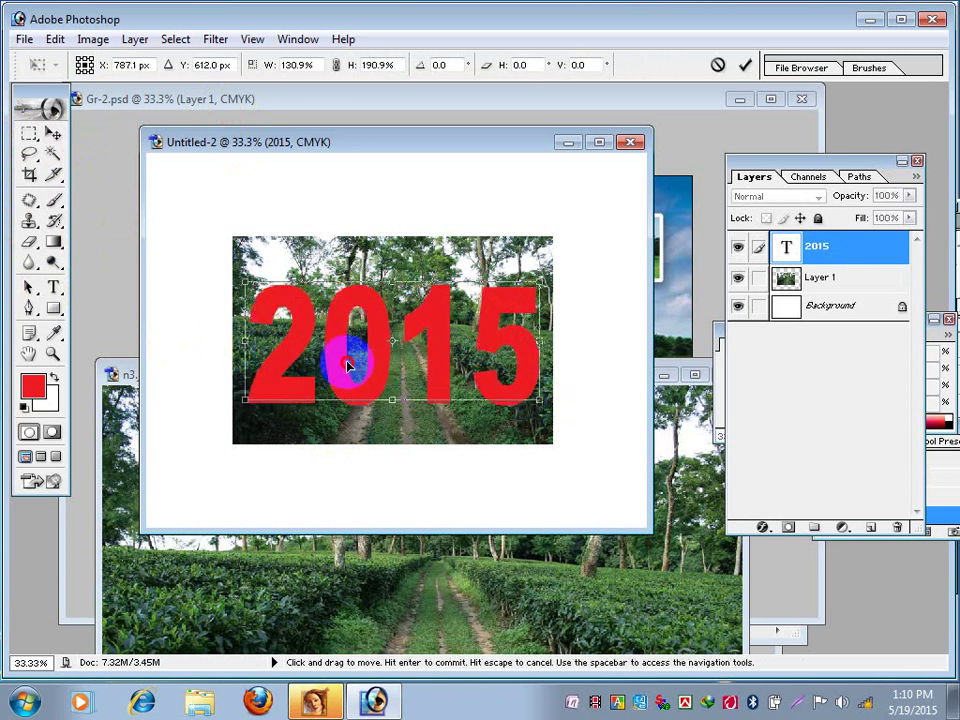
left_click_drag(348, 371, 342, 356)
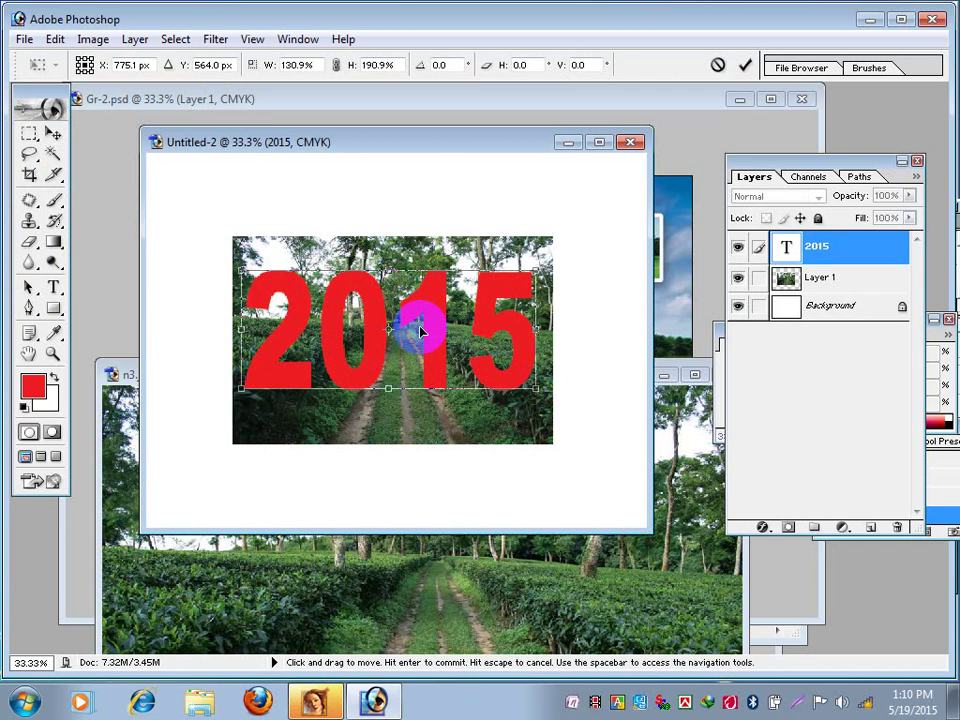
key("Return")
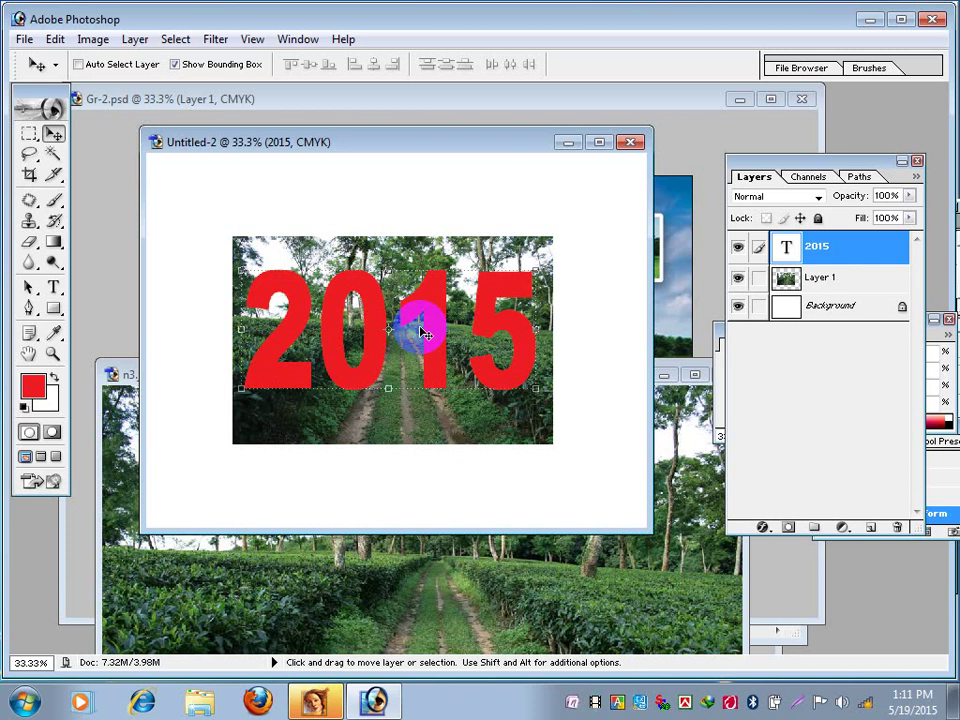
Load the Layer 1 photo outline as a selection and copy it.
left_click(822, 279)
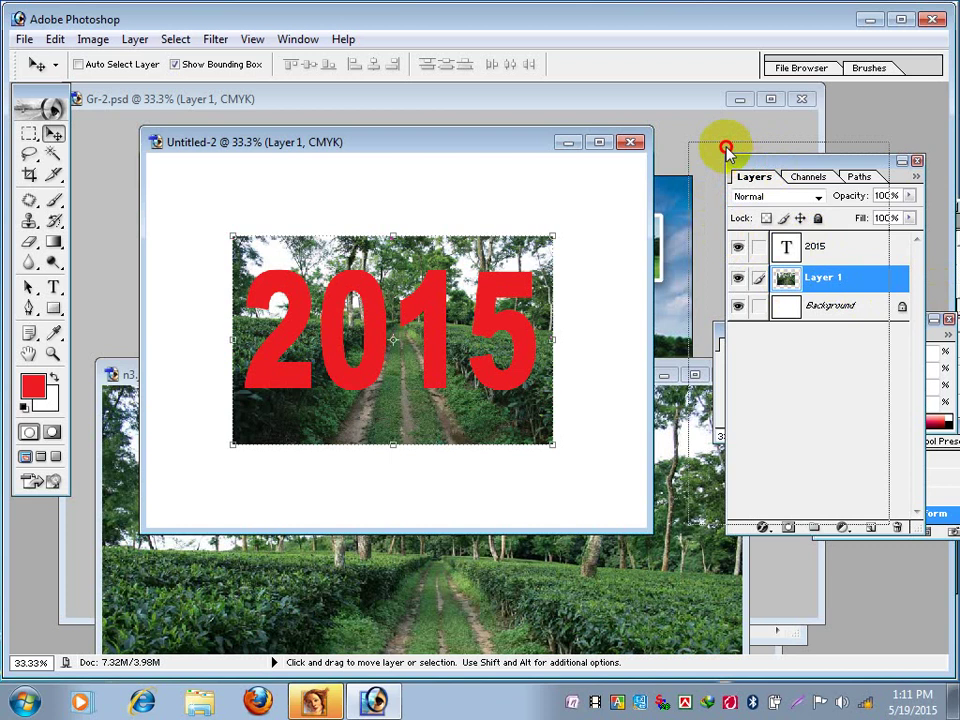
left_click_drag(765, 162, 728, 150)
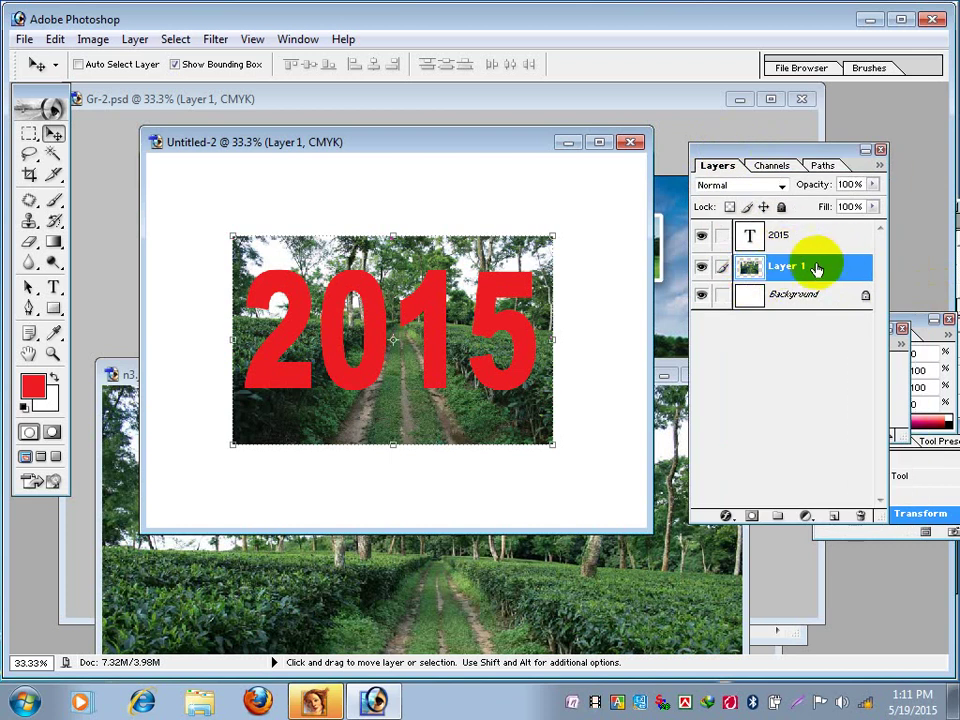
left_click(700, 267)
left_click(700, 267)
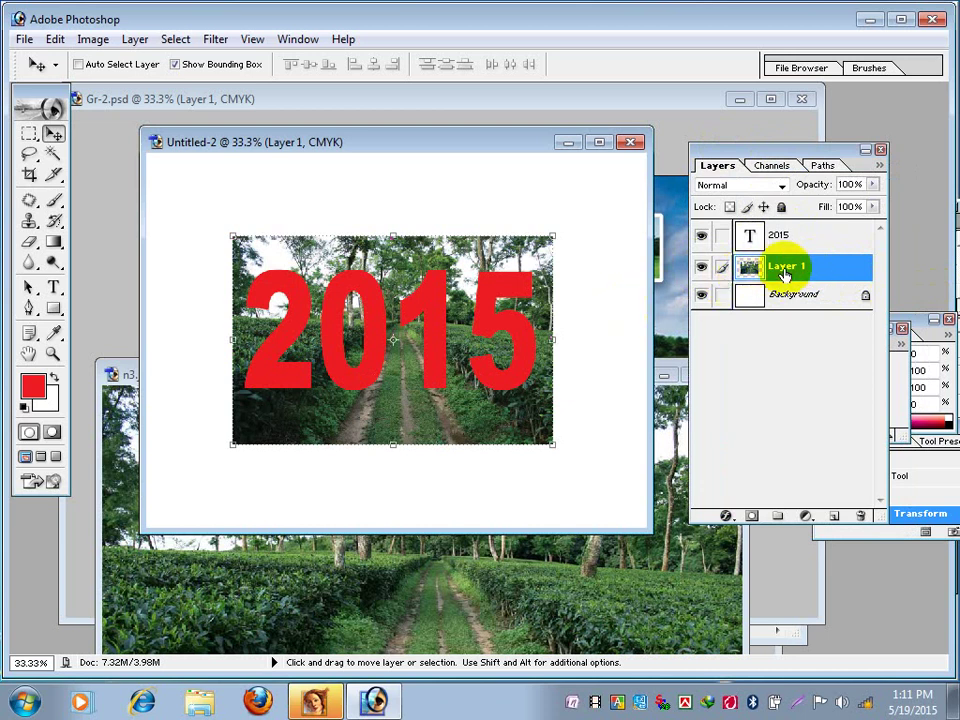
left_click(787, 272, "ctrl")
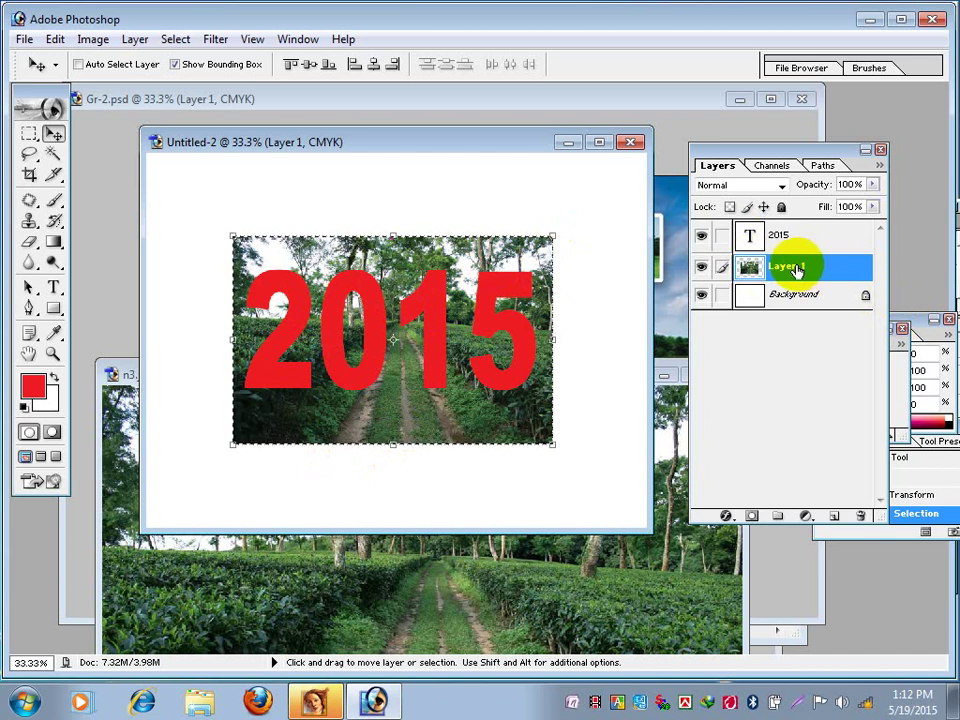
left_click(54, 39)
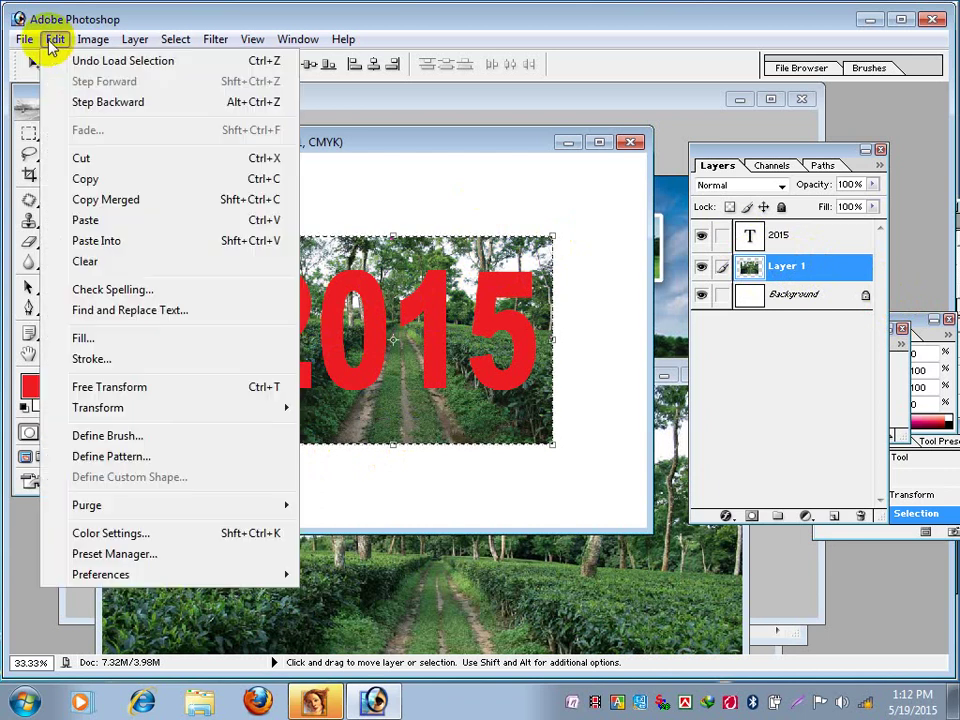
left_click(90, 178)
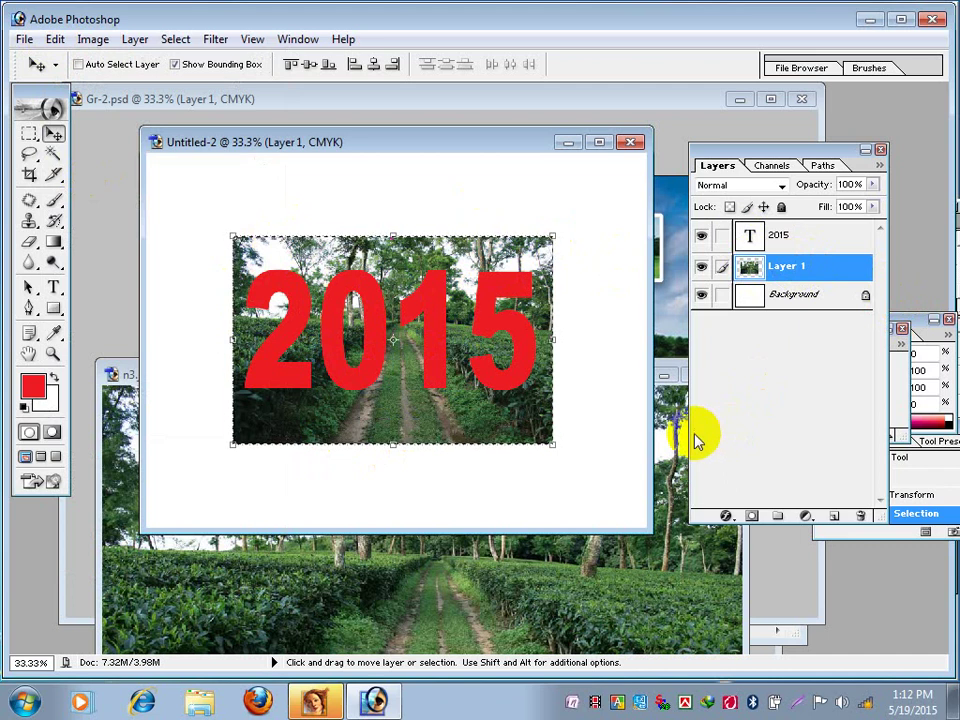
Reselect the tea-garden photo area and copy it again.
left_click(57, 41)
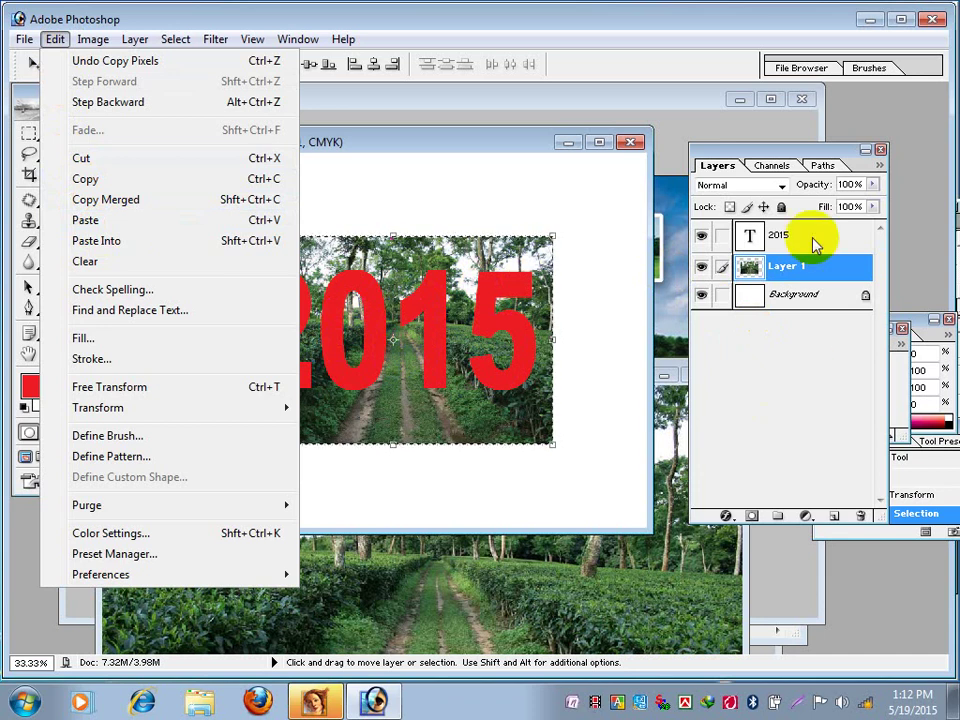
left_click(797, 266)
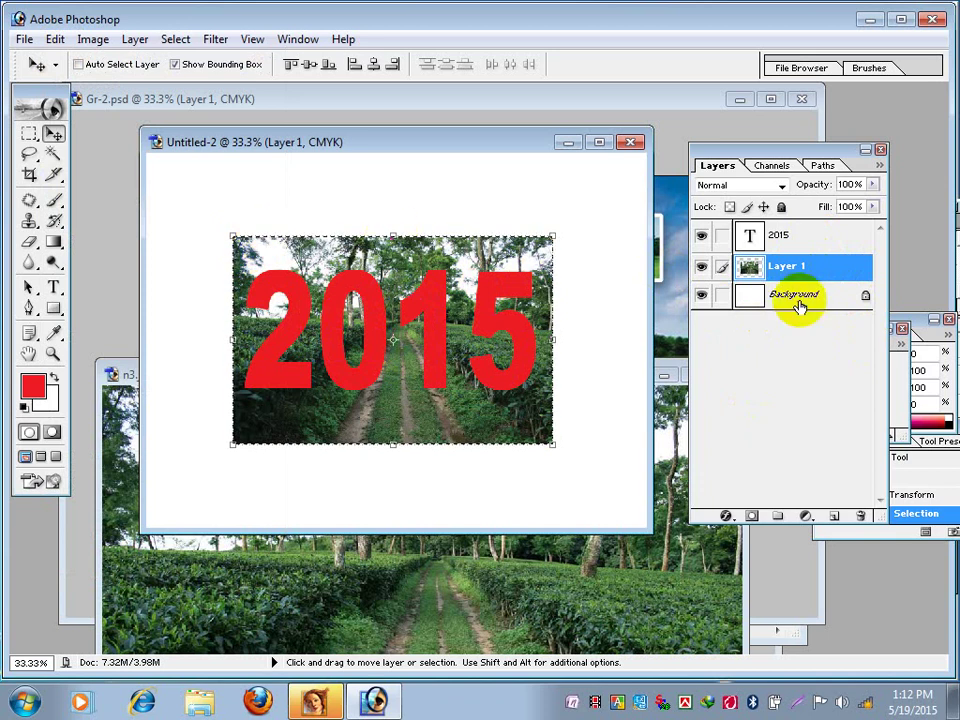
left_click(816, 266, "ctrl")
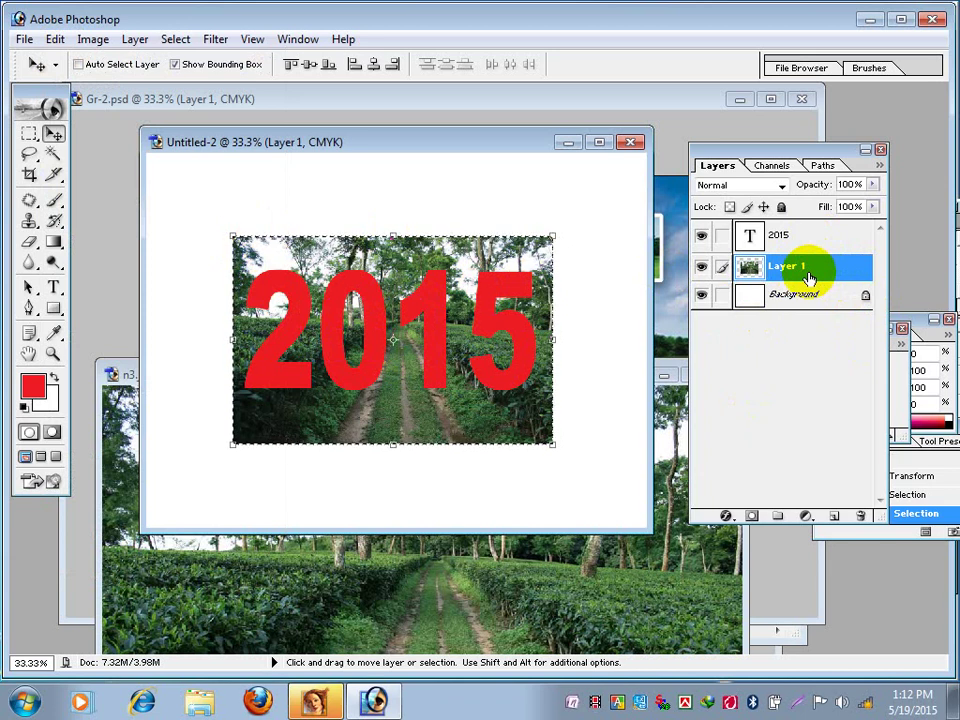
left_click(54, 38)
left_click(93, 180)
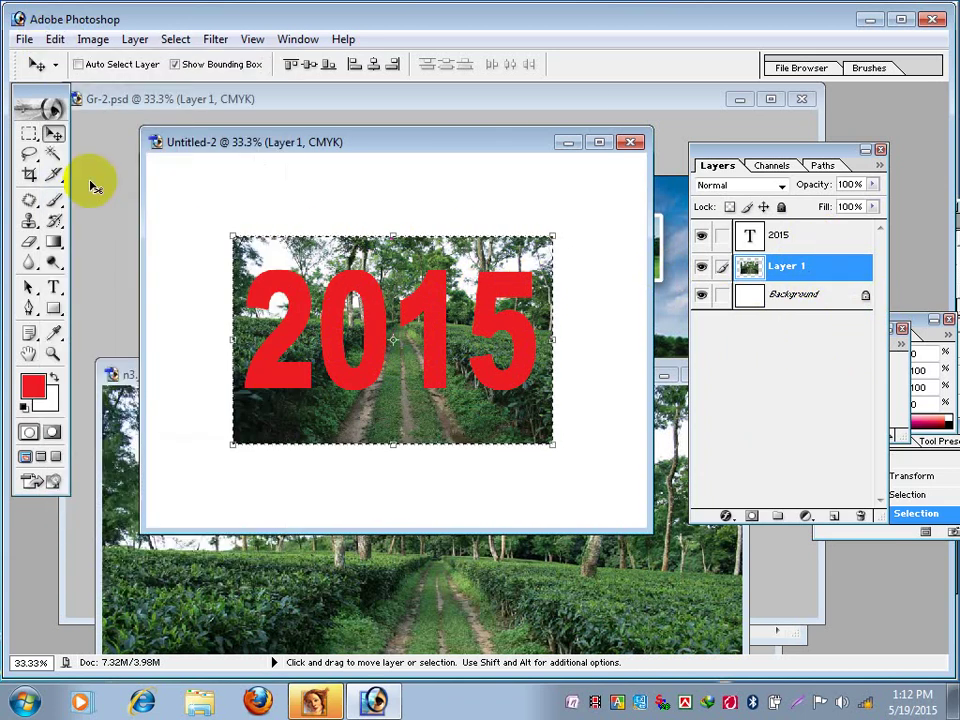
left_click(495, 380)
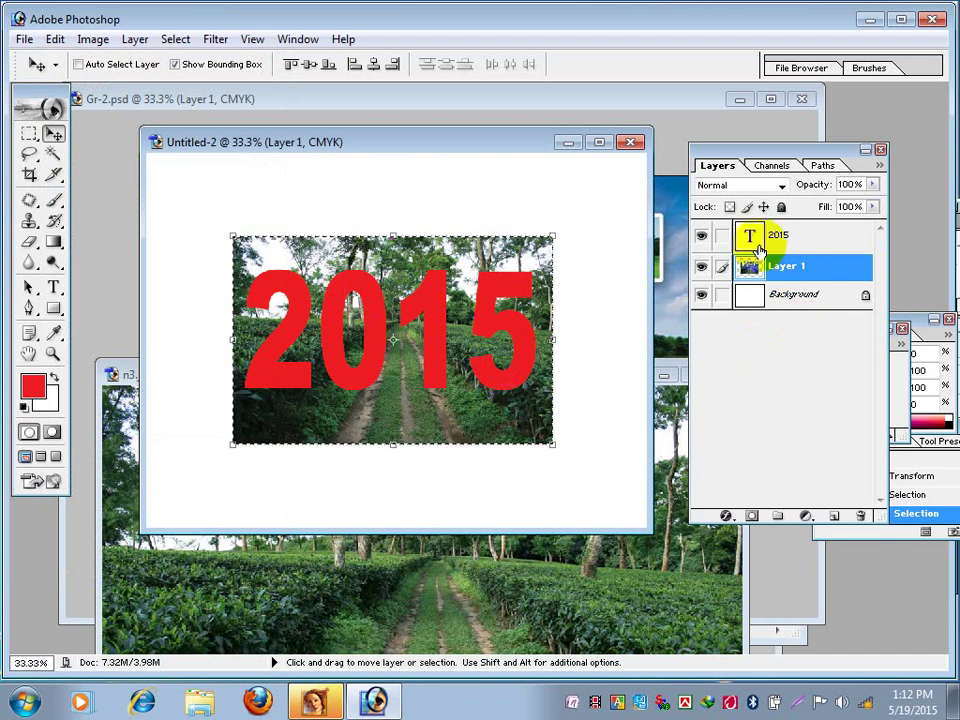
Load the 2015 letter outlines as a selection and Paste Into the tea-garden photo.
left_click(797, 238)
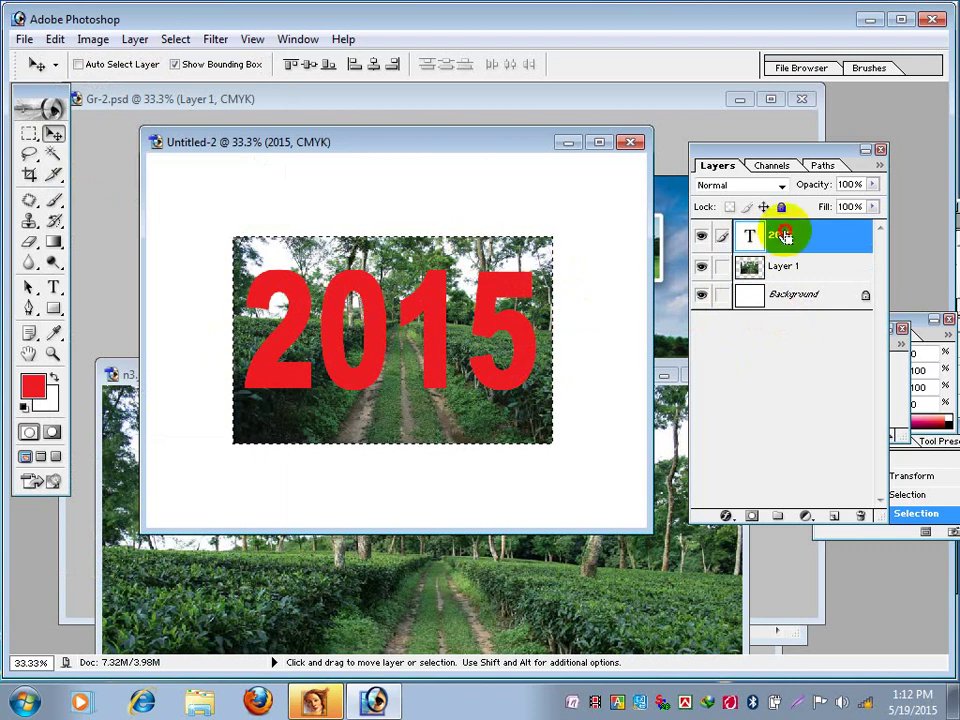
left_click(780, 236, "ctrl")
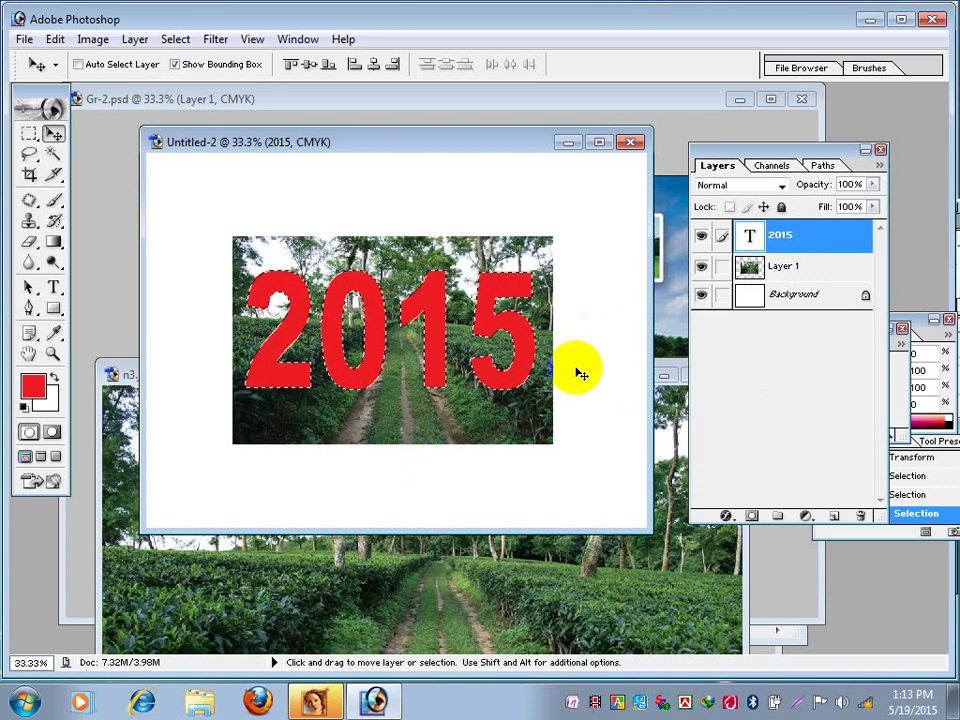
mouse_move(520, 364)
left_mouse_down()
mouse_move(355, 350)
mouse_move(418, 375)
left_mouse_up()
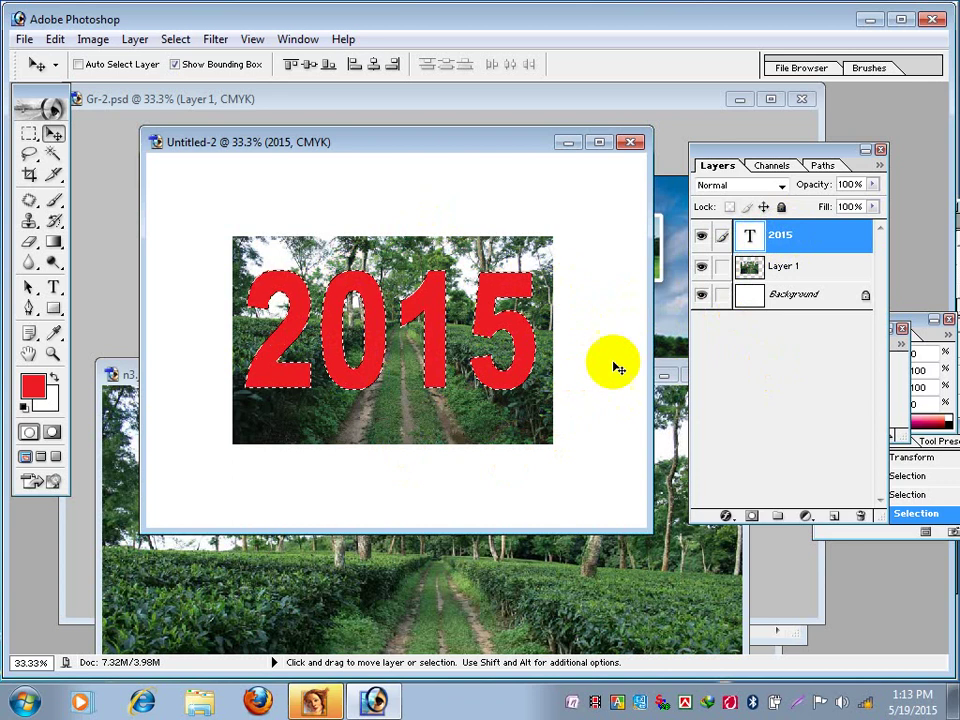
left_click_drag(535, 363, 535, 332)
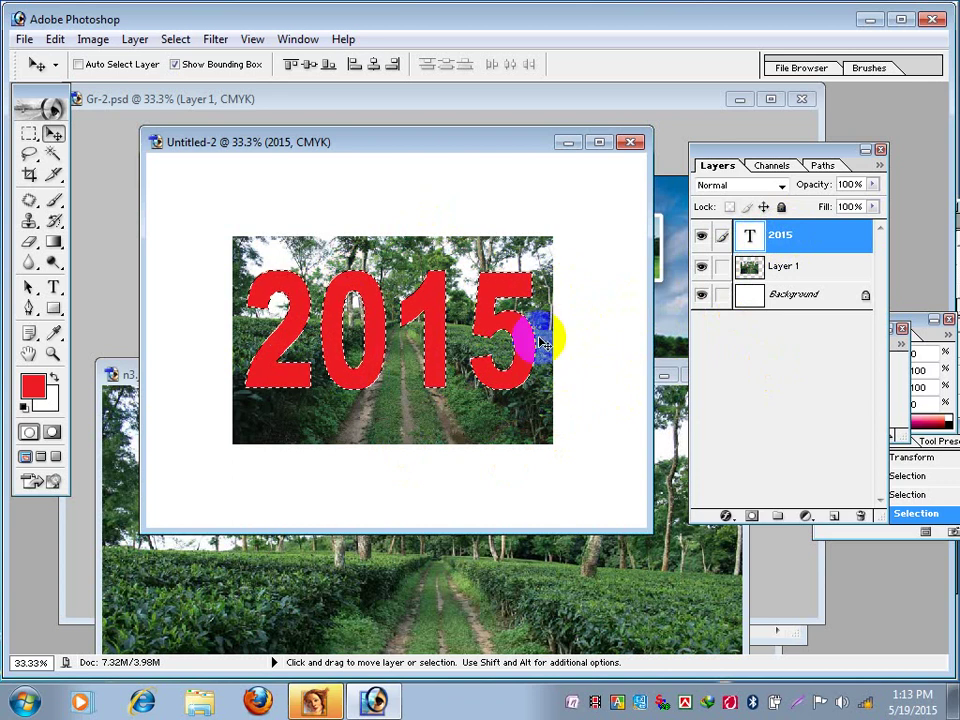
left_click(315, 285)
left_click(54, 39)
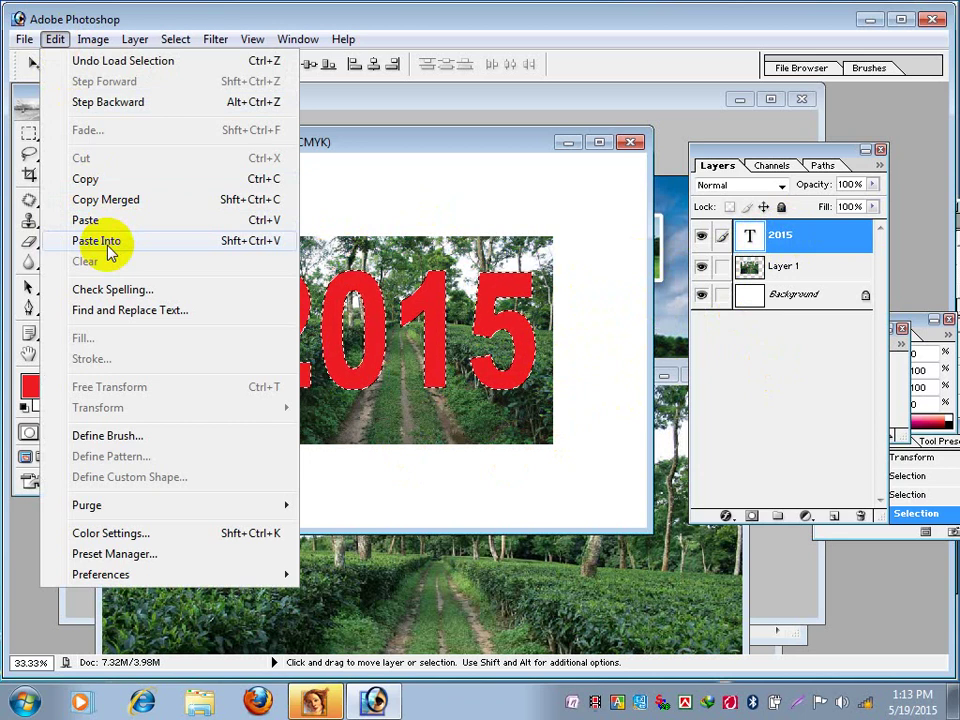
left_click(109, 249)
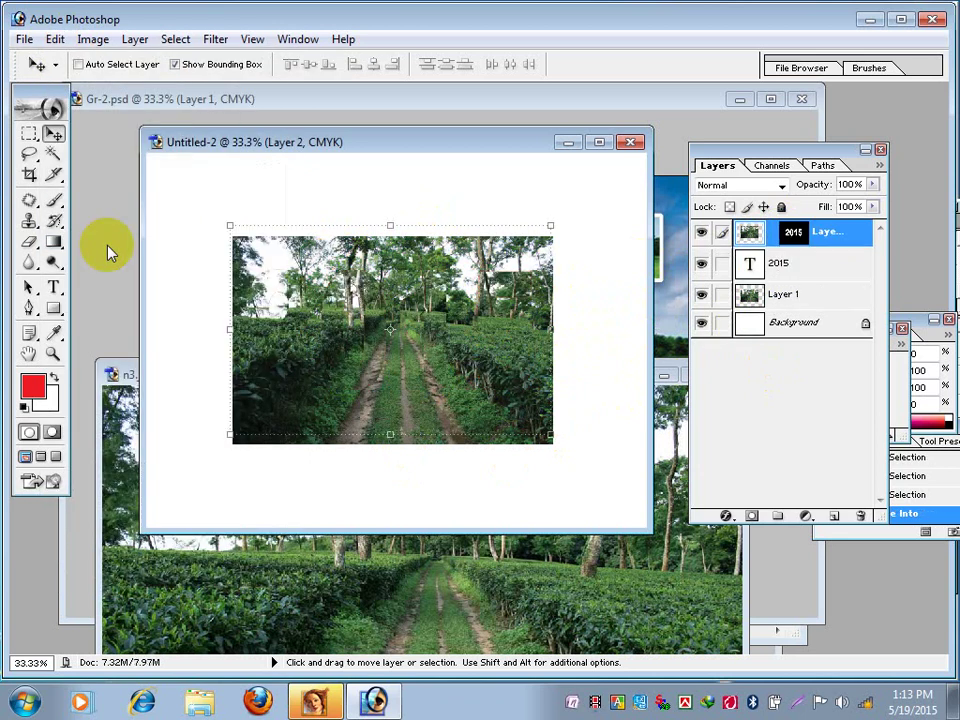
Undo the Paste Into, then paste the photo into the 2015 letters again.
mouse_move(396, 360)
left_mouse_down()
mouse_move(493, 357)
mouse_move(345, 343)
left_mouse_up()
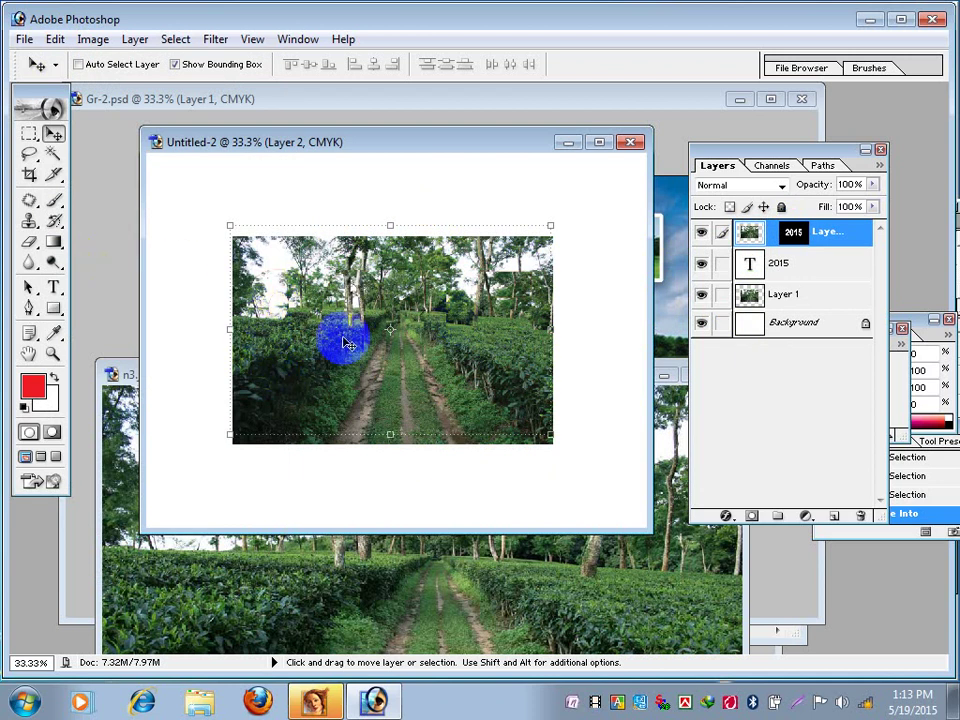
left_click(702, 295)
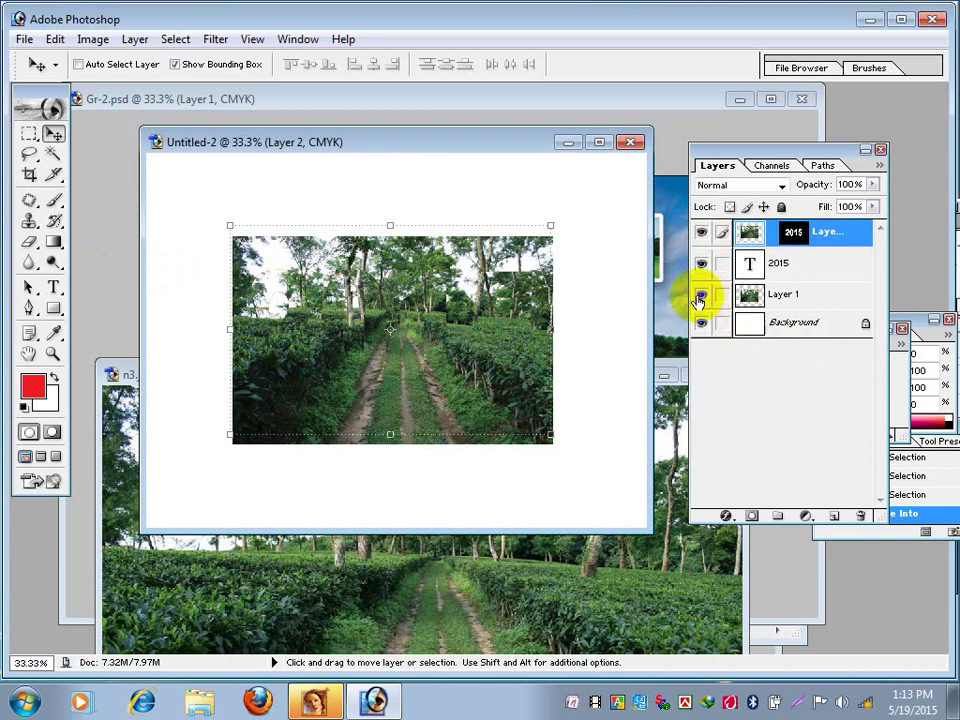
key("ctrl+alt+z")
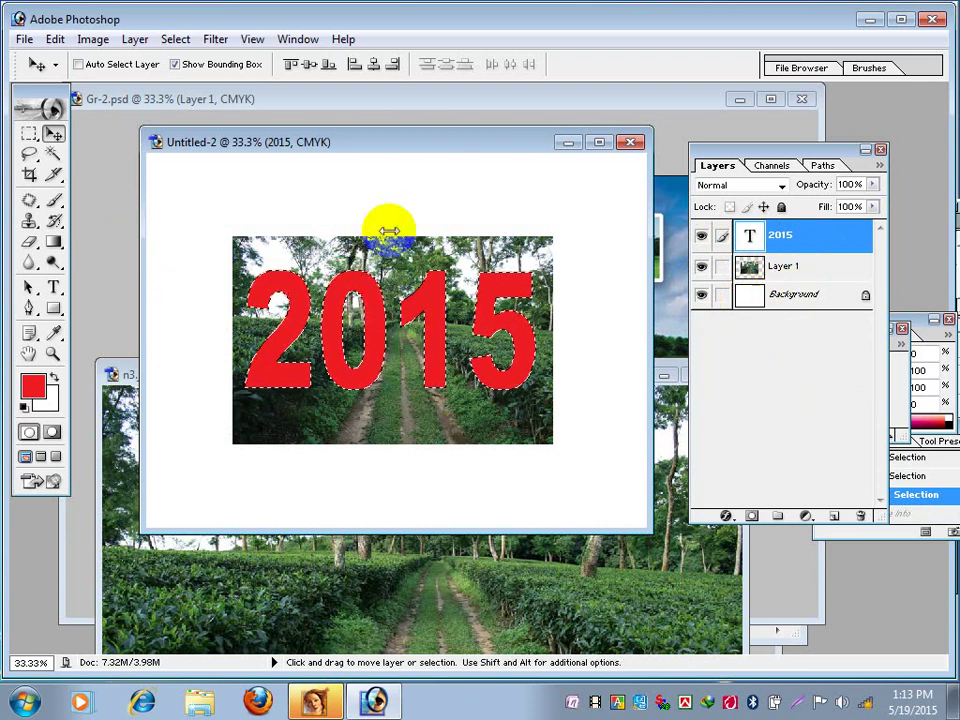
left_click(54, 39)
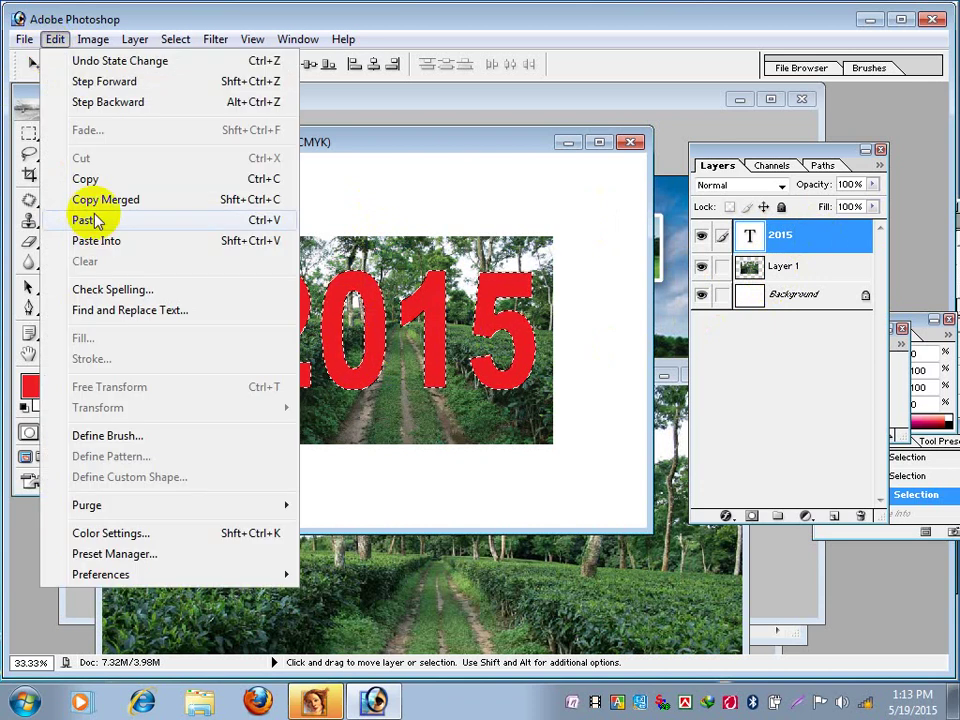
left_click(90, 243)
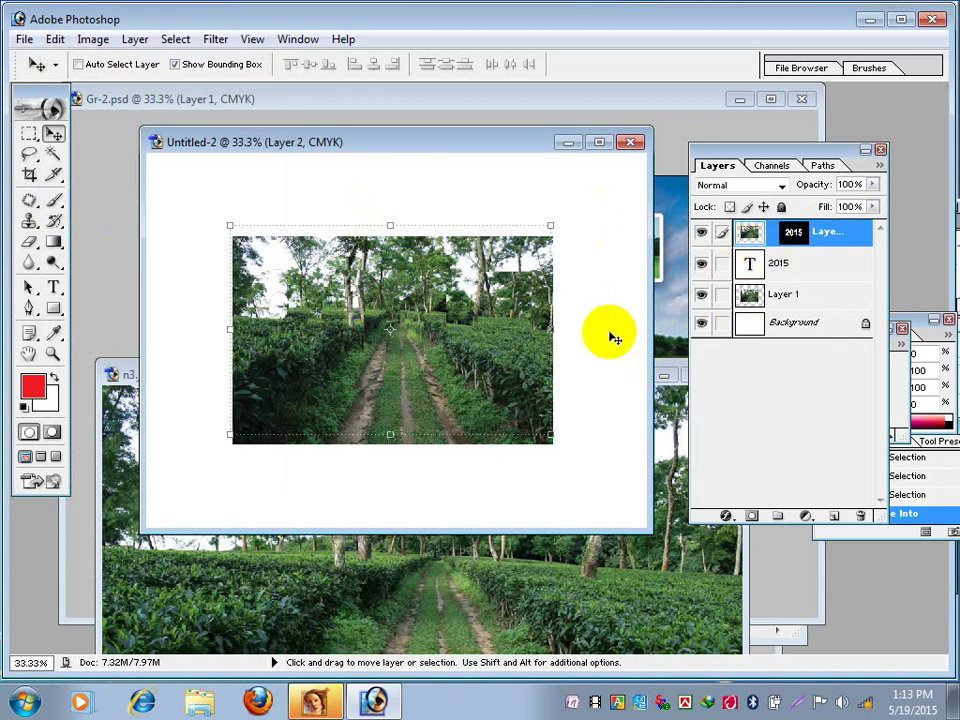
Hide Layer 1's full tea-garden photo.
left_click(490, 378)
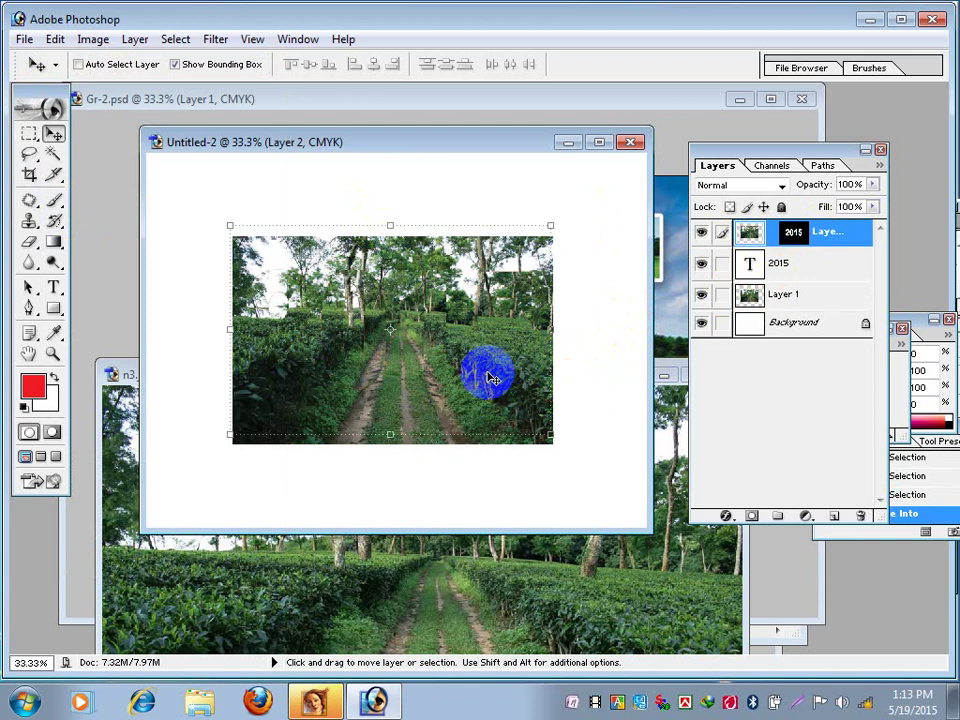
left_click(790, 297)
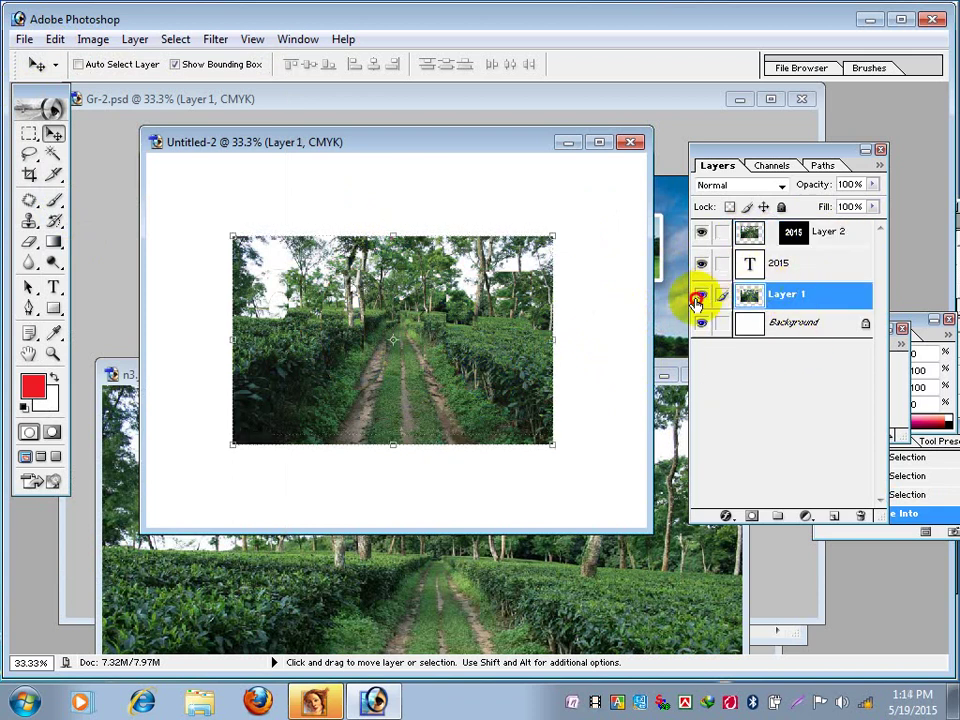
left_click(699, 296)
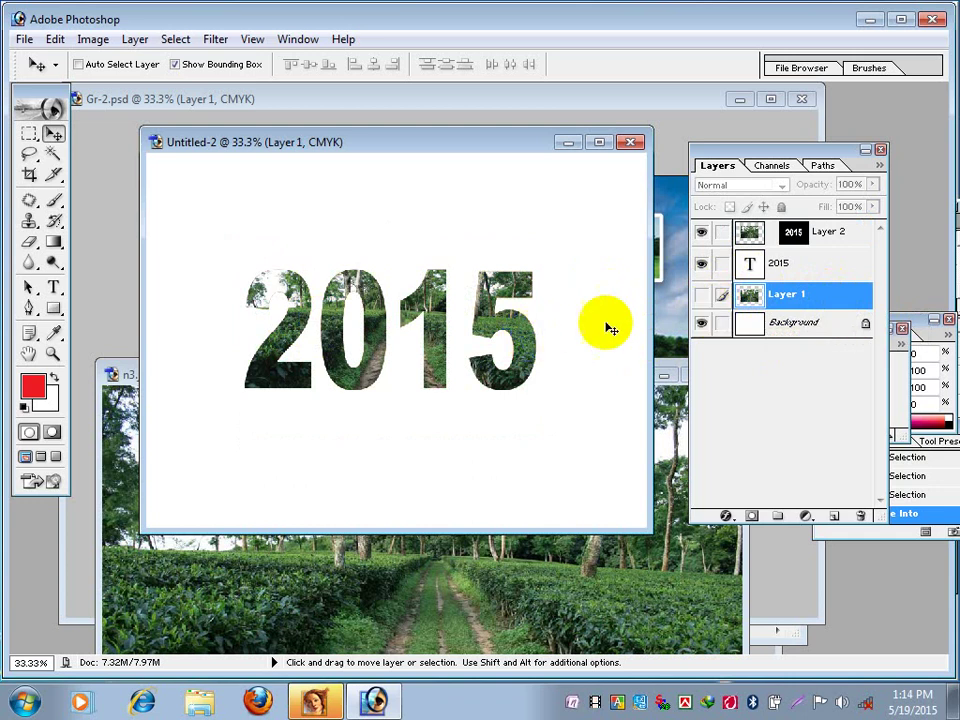
Reposition the document and Layers palette, and link the 2015 text layer with Layer 1.
left_click_drag(418, 143, 424, 176)
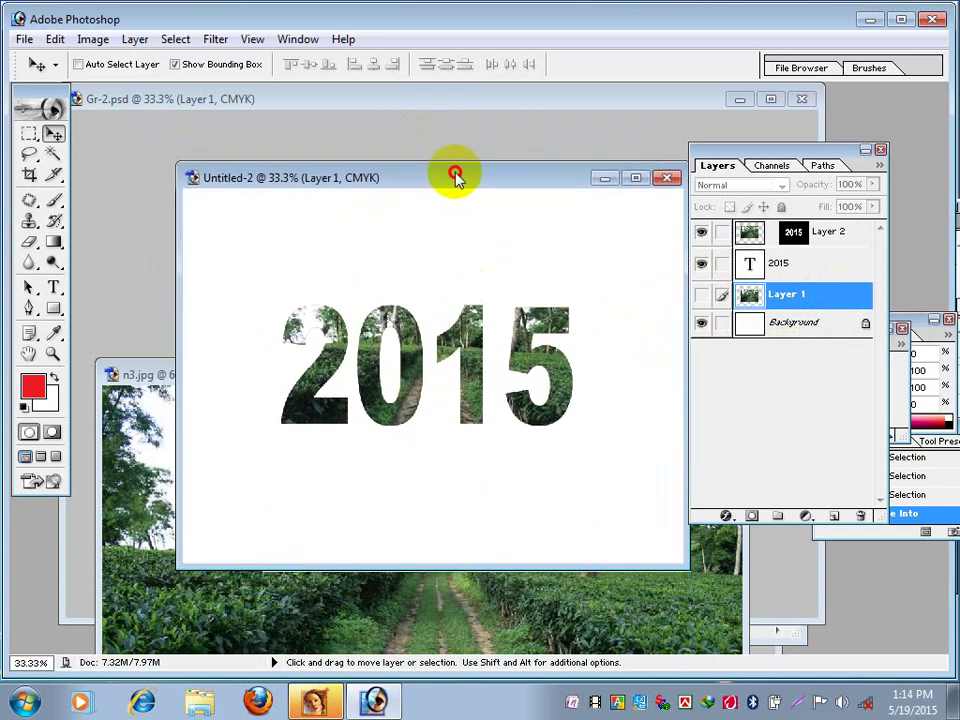
mouse_move(424, 176)
left_mouse_down()
mouse_move(447, 160)
mouse_move(447, 169)
left_mouse_up()
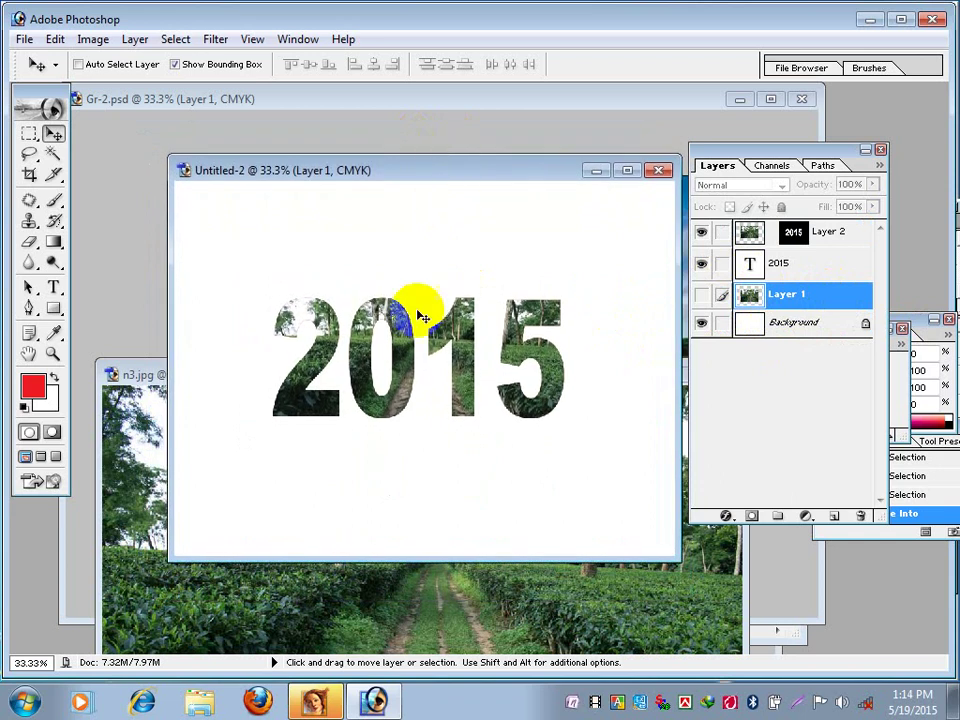
left_click(712, 166)
left_click_drag(712, 166, 702, 171)
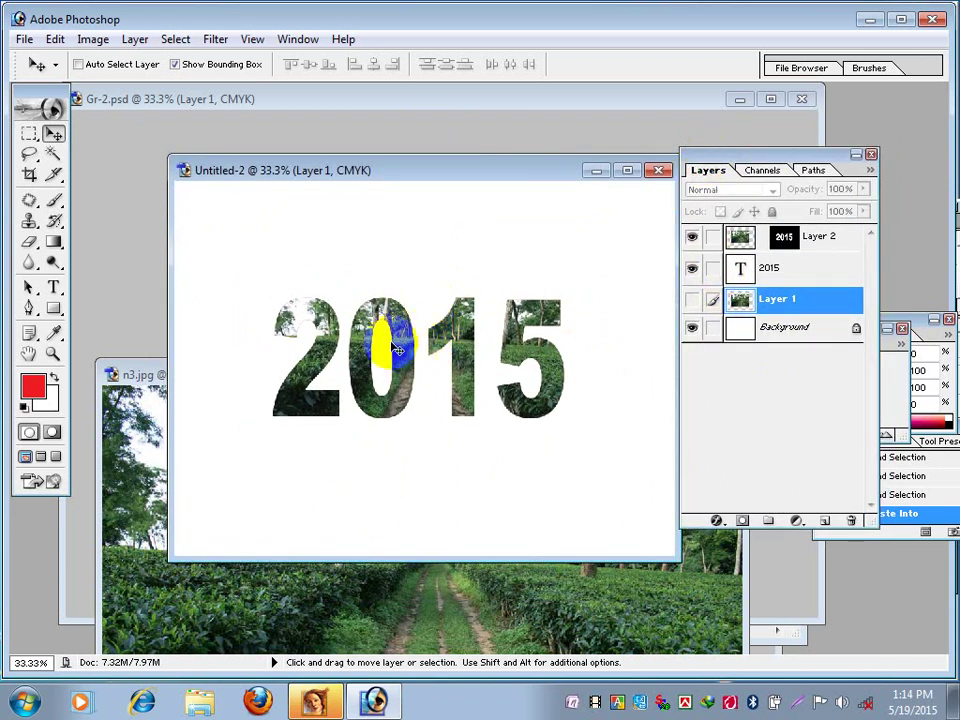
left_click(712, 268)
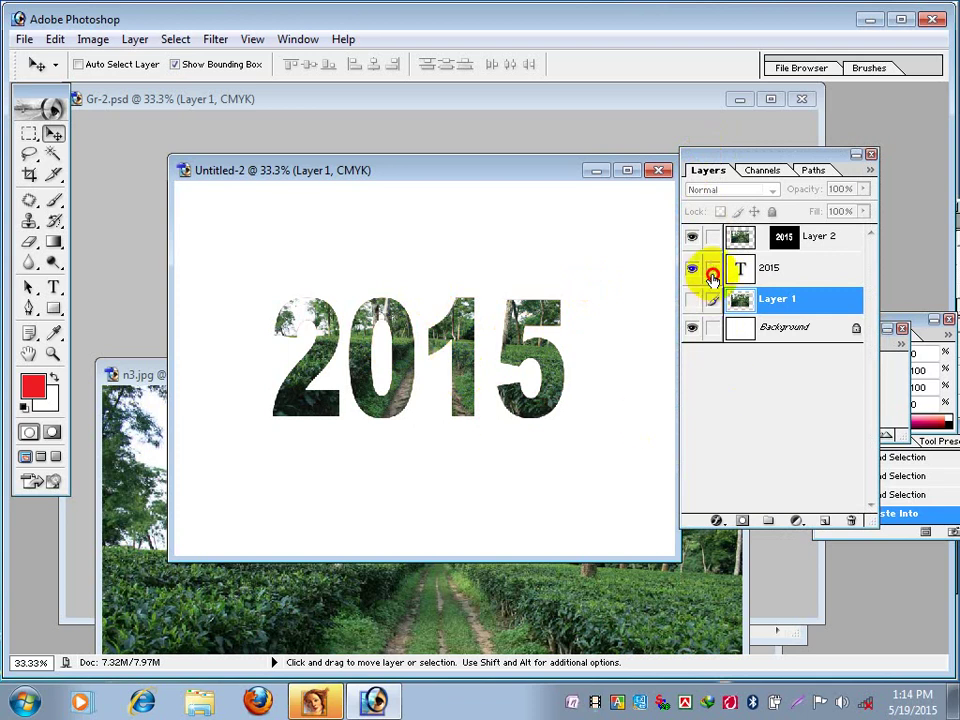
left_click(755, 270)
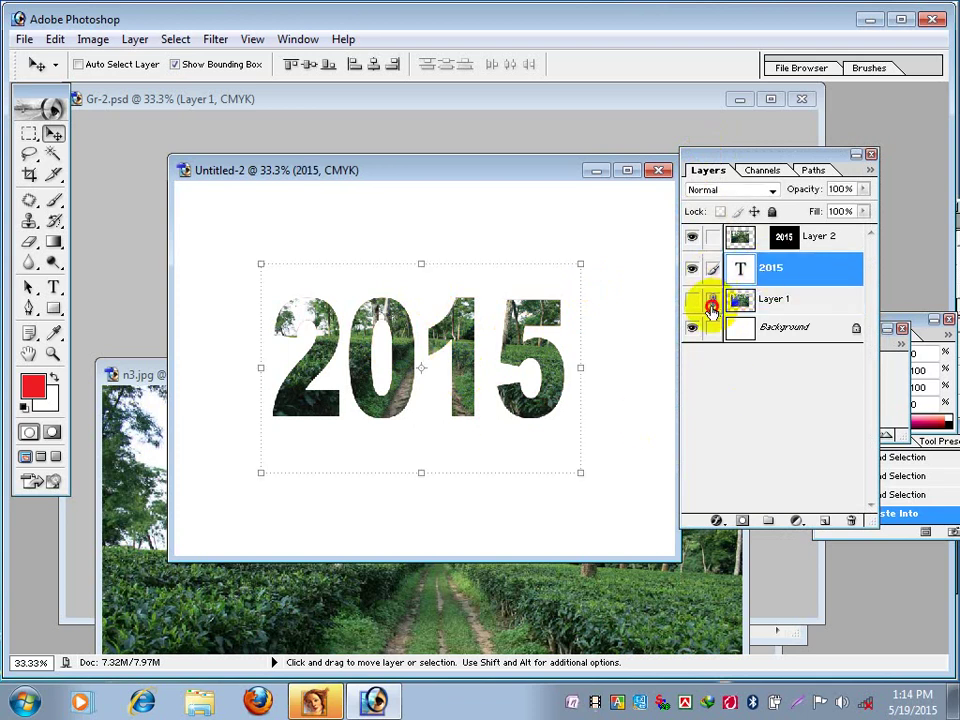
left_click_drag(461, 361, 464, 345)
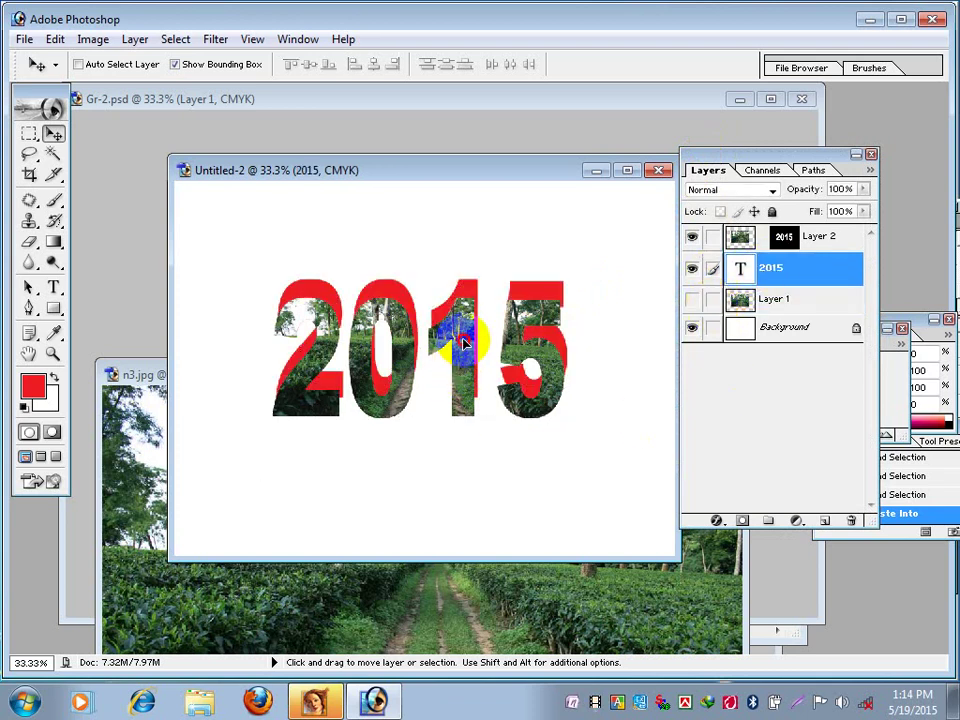
key("ctrl+z")
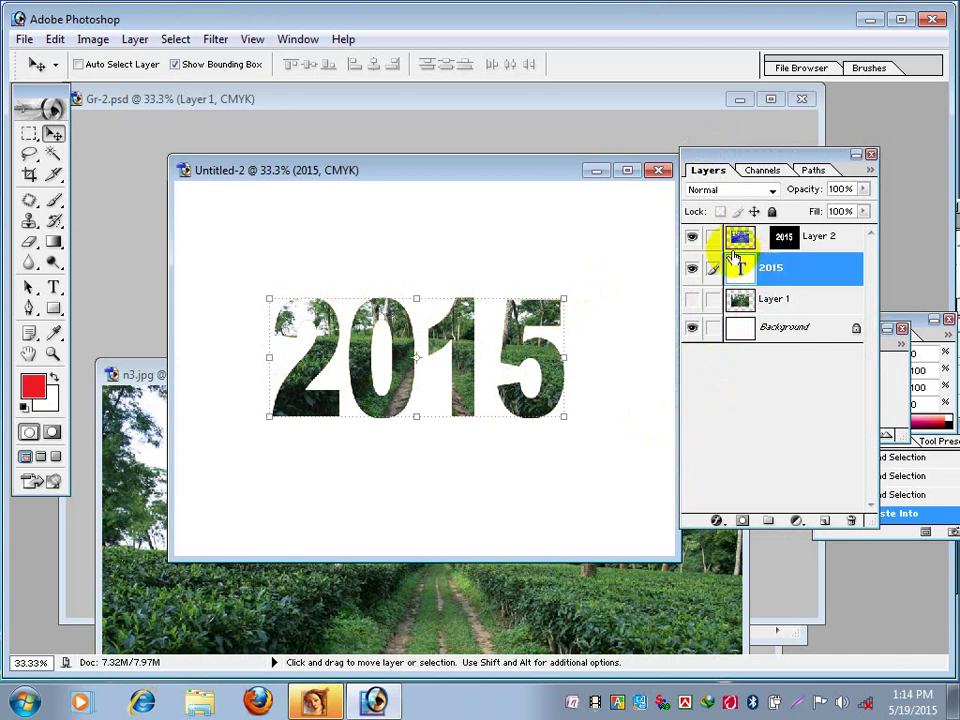
Link Layer 2 to the 2015 text, Merge Linked, and move the result up.
left_click(716, 240)
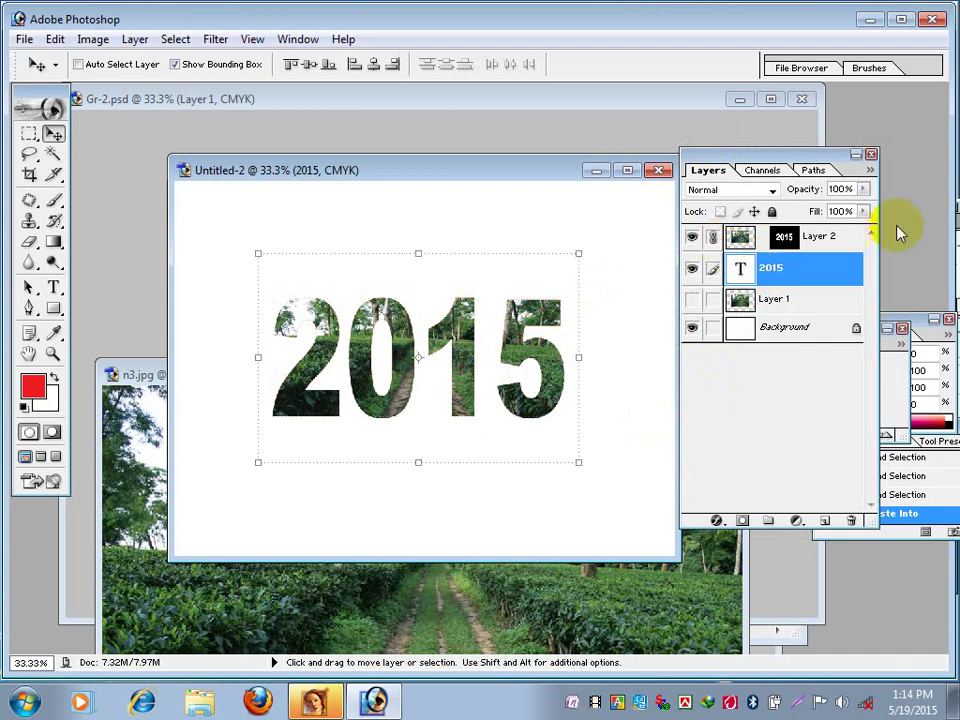
left_click(870, 172)
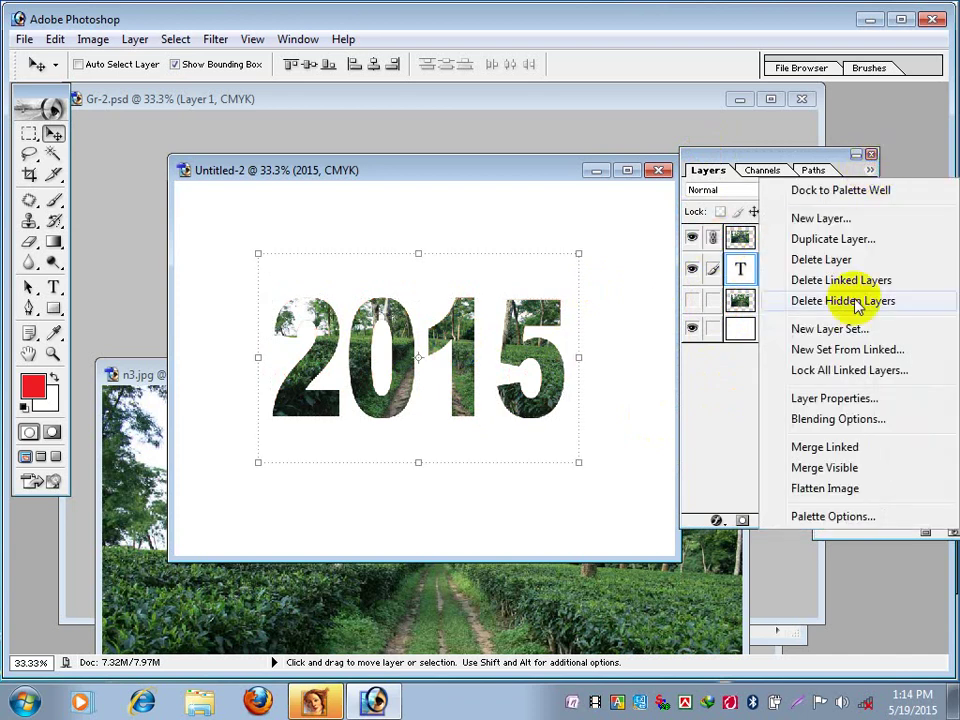
left_click(829, 452)
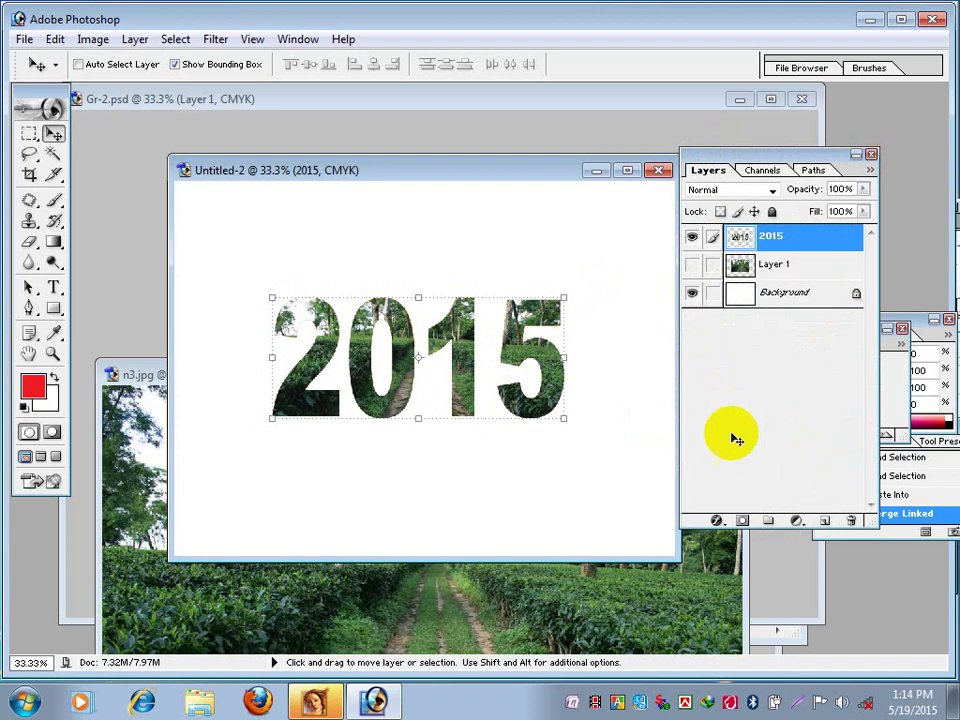
left_click_drag(526, 360, 527, 274)
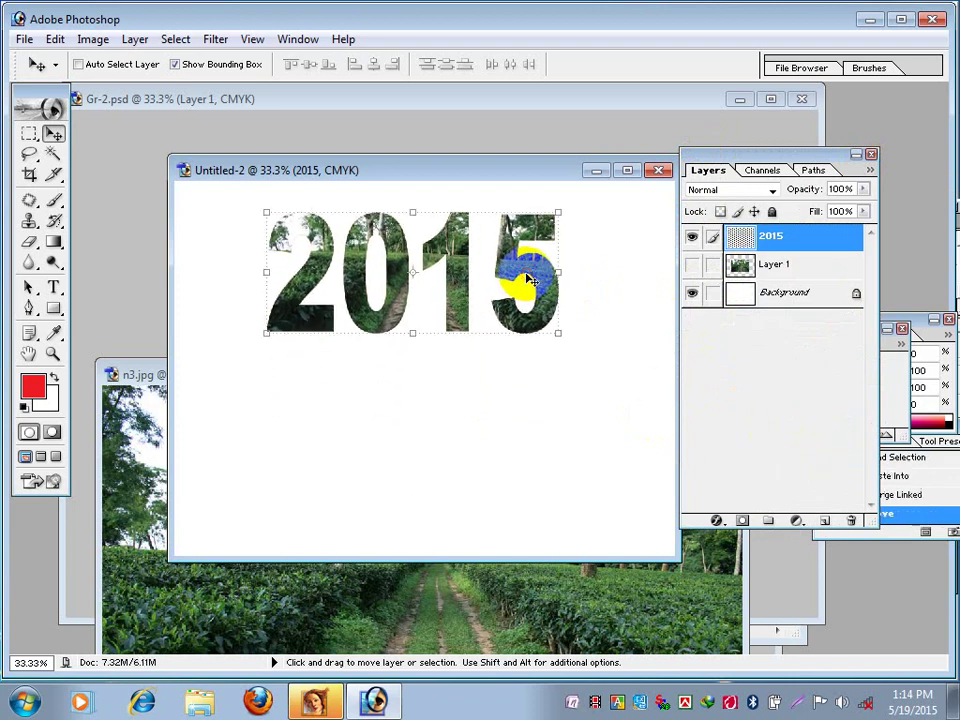